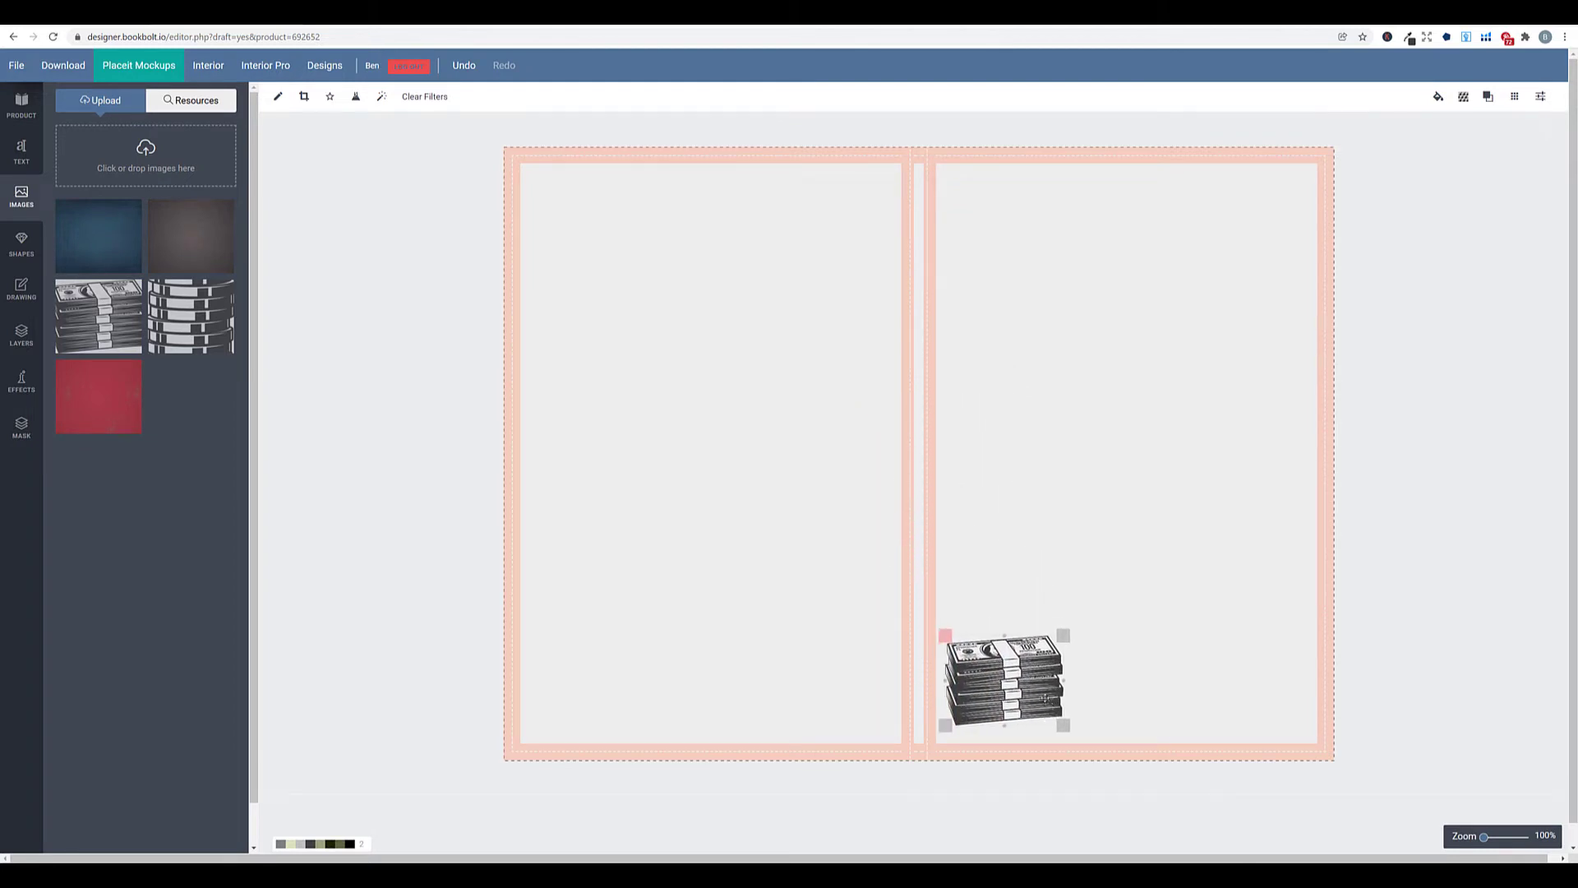
Repeat the money stack image across the whole cover as a horizontal bricks pattern.
click(1464, 97)
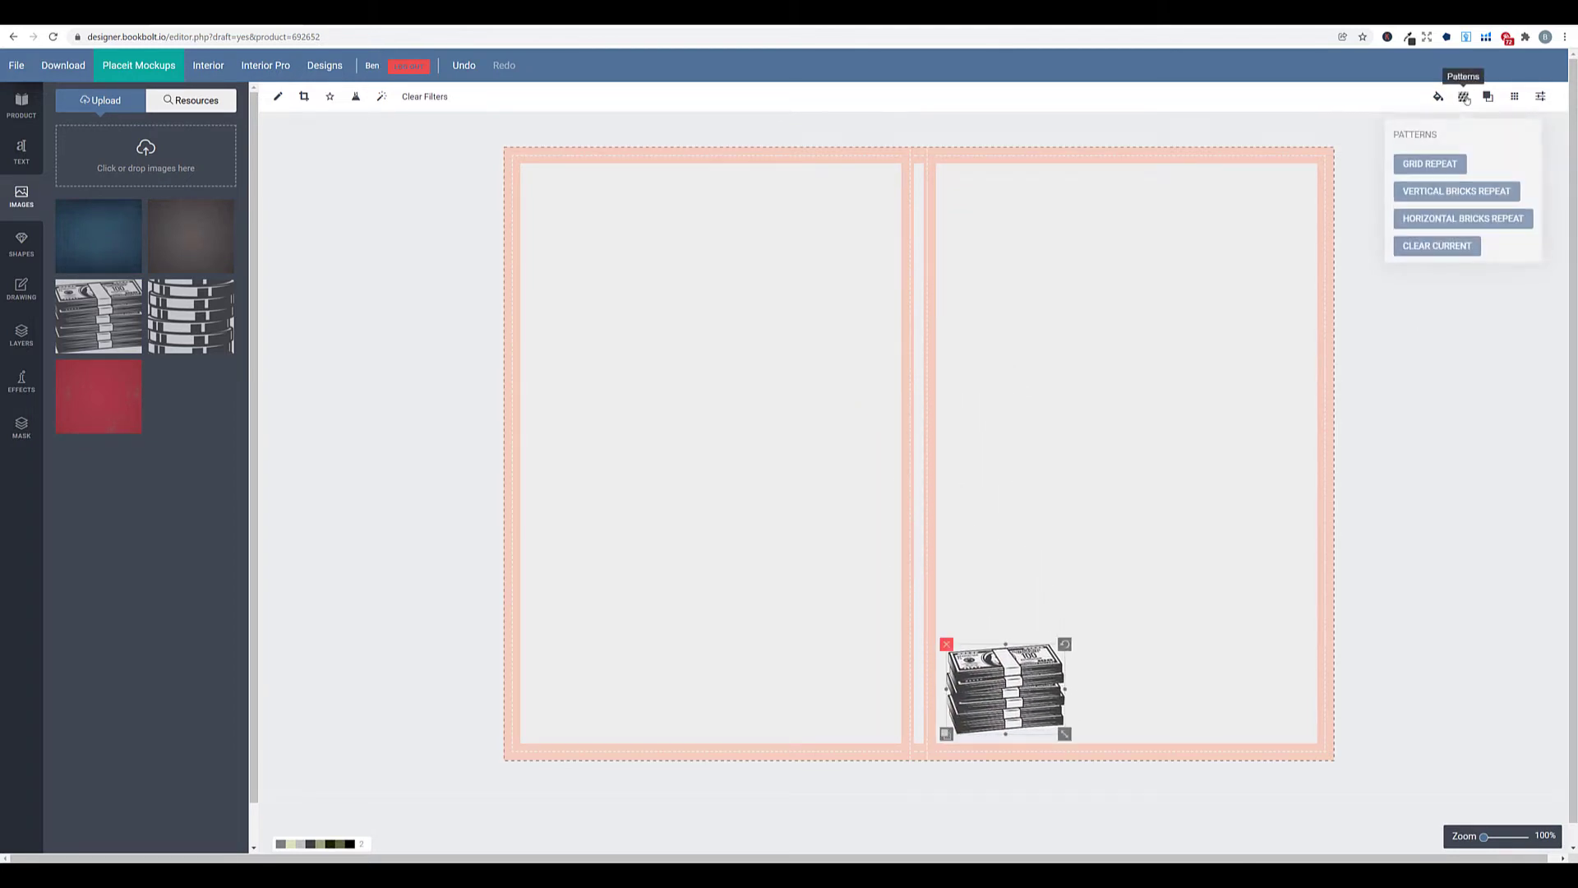
click(1465, 215)
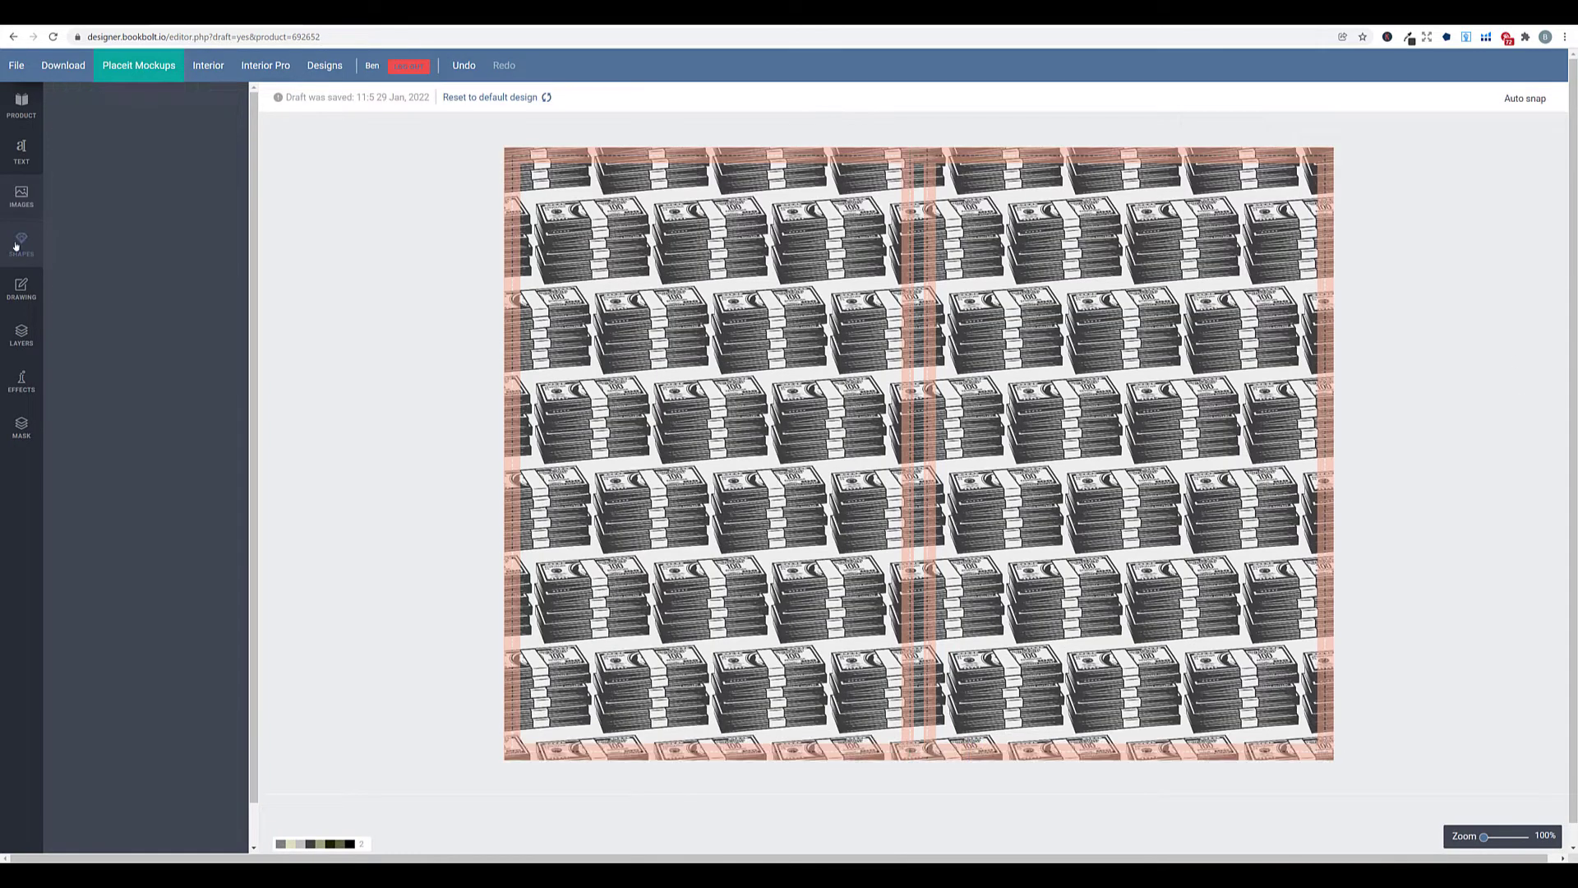
Add a black rectangle stretched into a band across both covers and place it in the upper part of the cover.
click(22, 244)
click(107, 507)
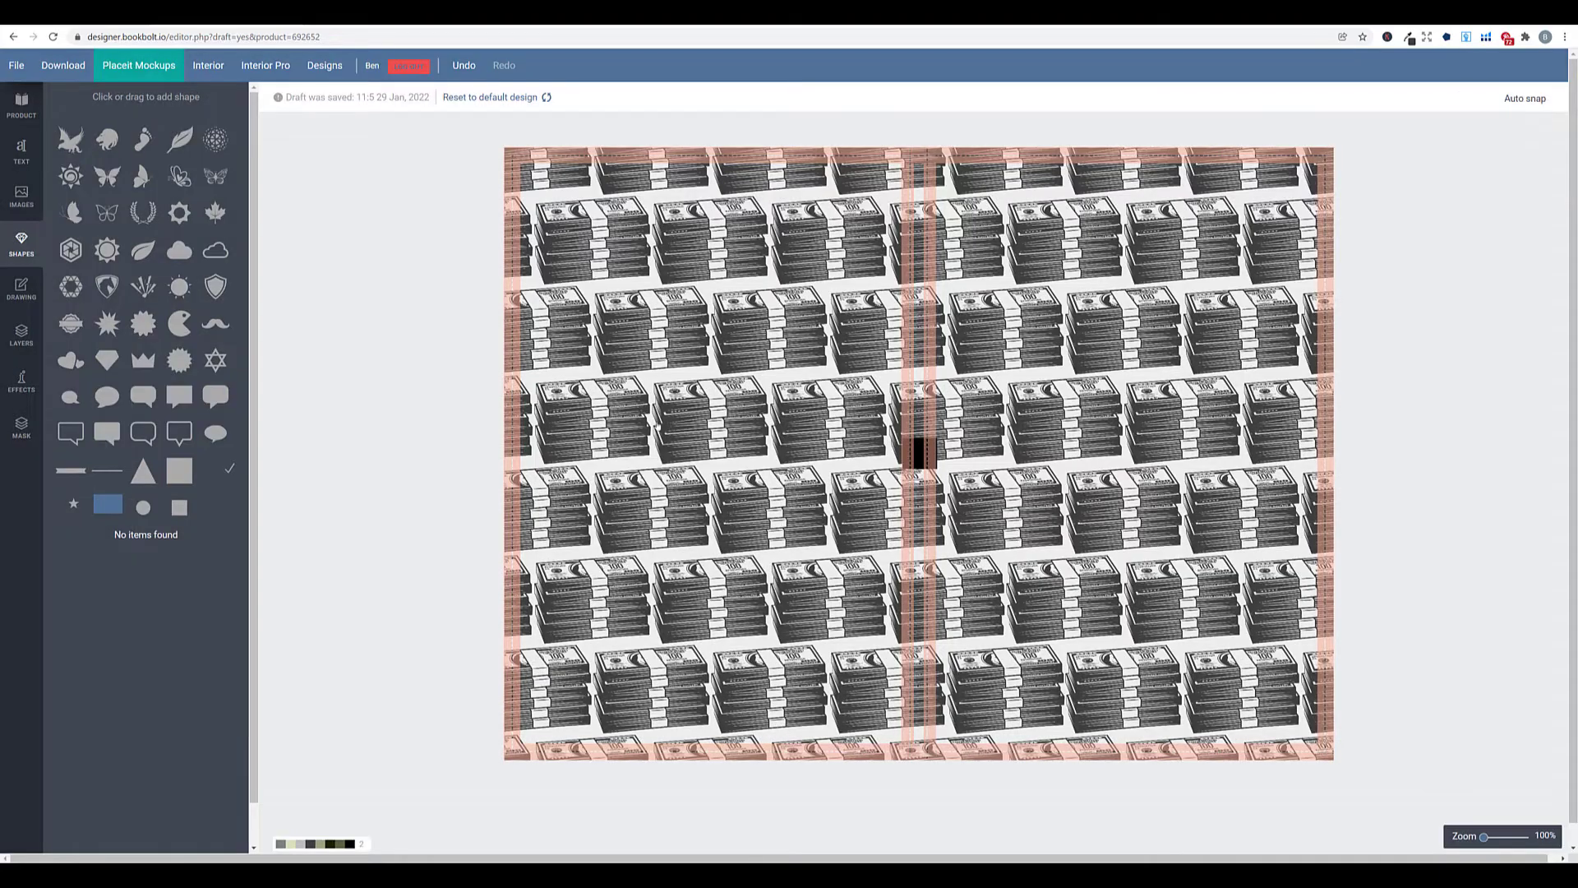
drag(919, 436, 406, 453)
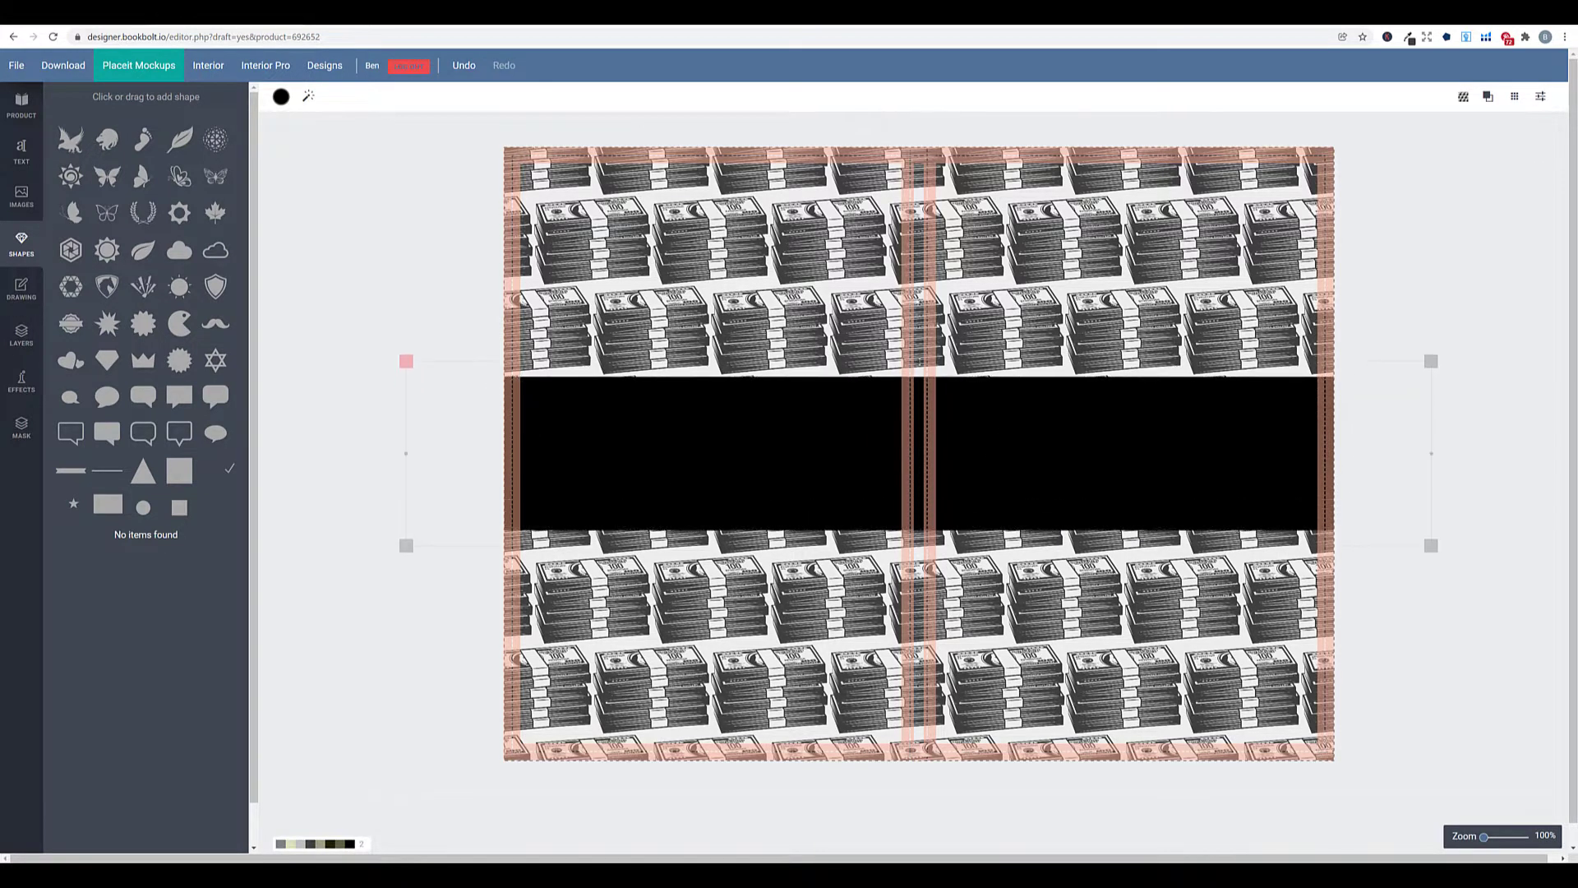
drag(1005, 408, 993, 273)
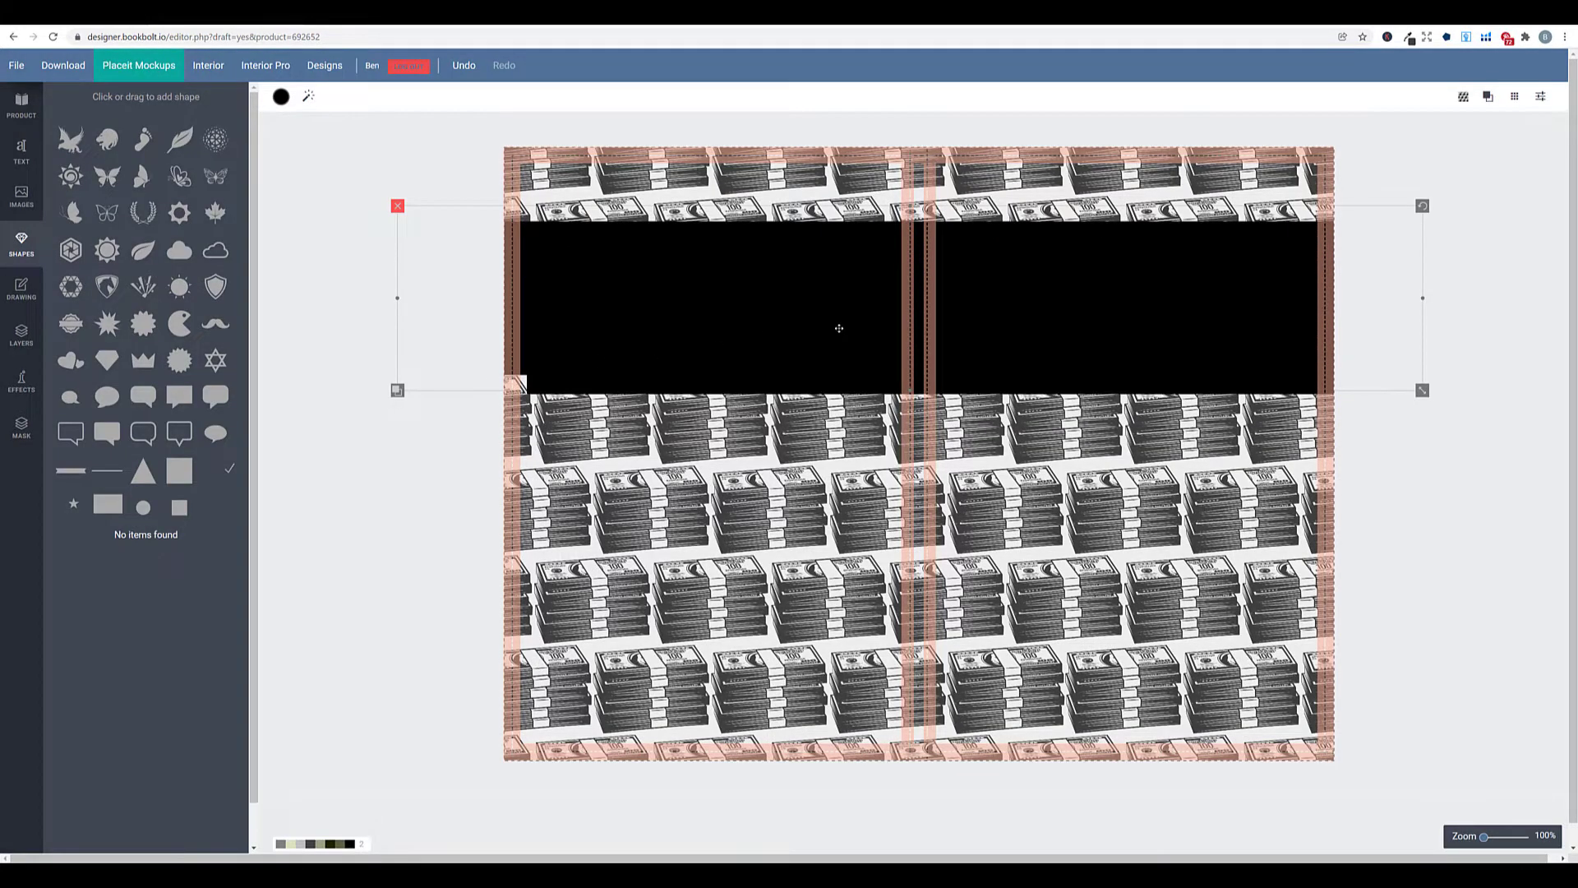
Turn the duplicated band white (#ffffff) and slightly shorter, centred over the black band so thin black borders show above and below.
click(281, 96)
click(337, 161)
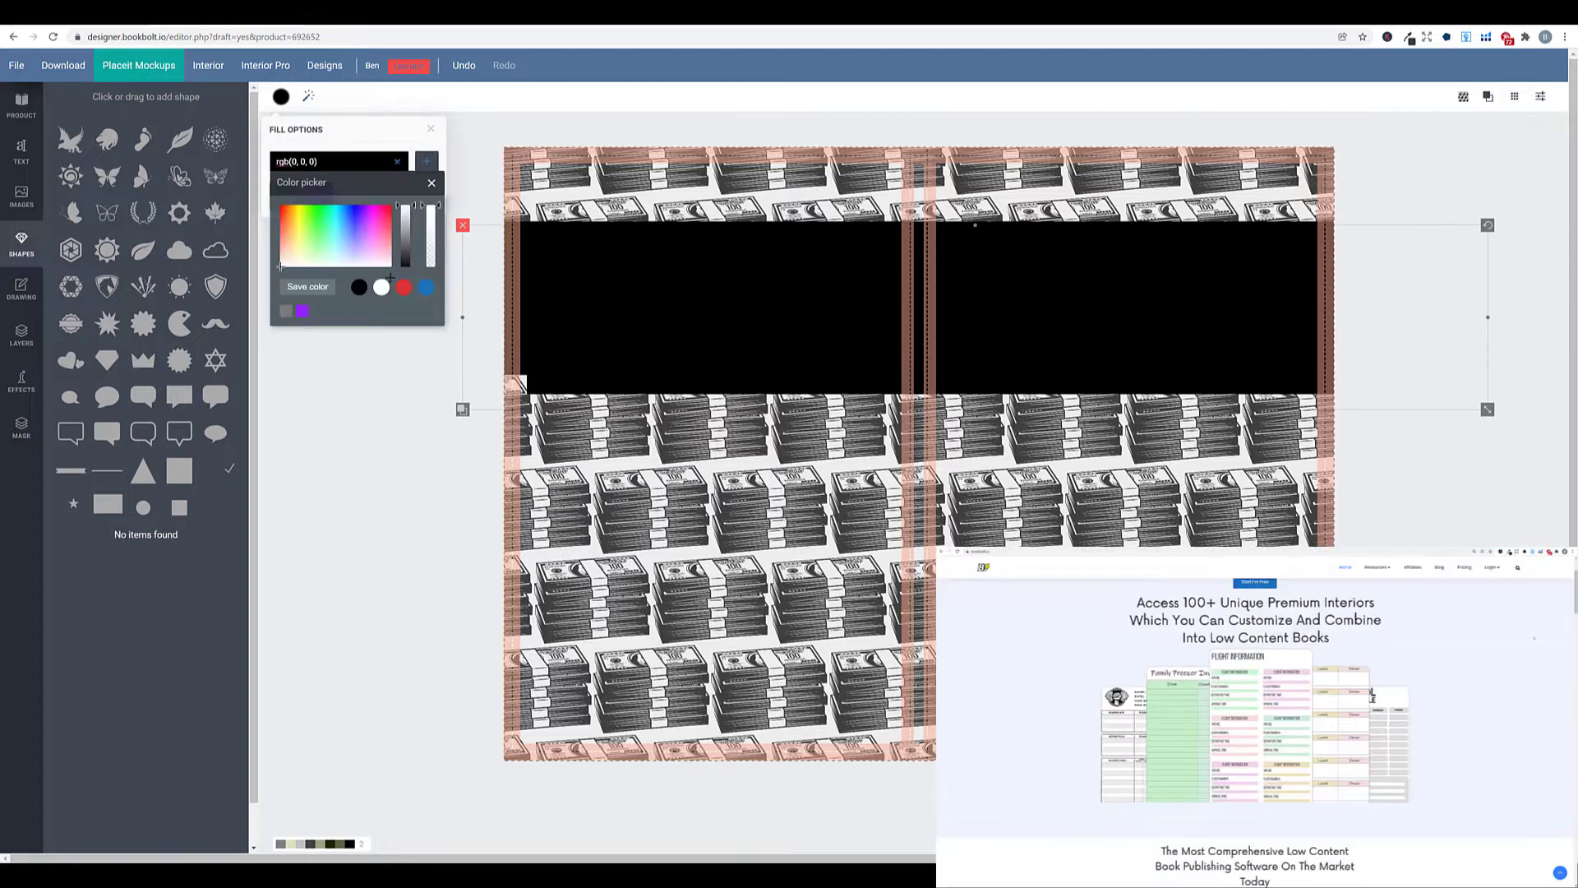
click(382, 286)
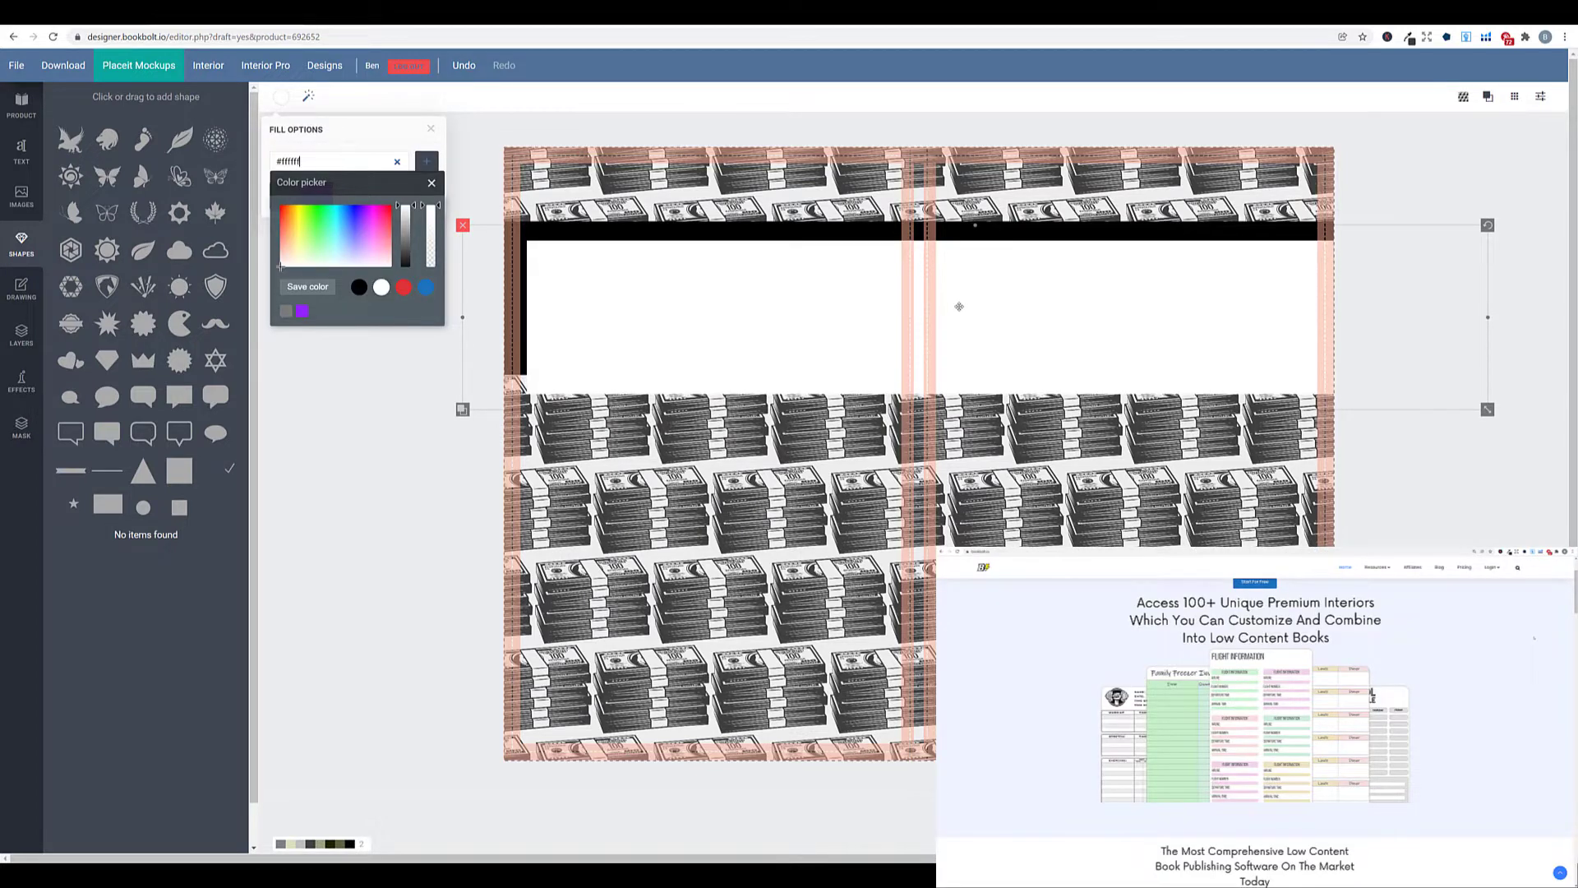
drag(975, 226, 976, 233)
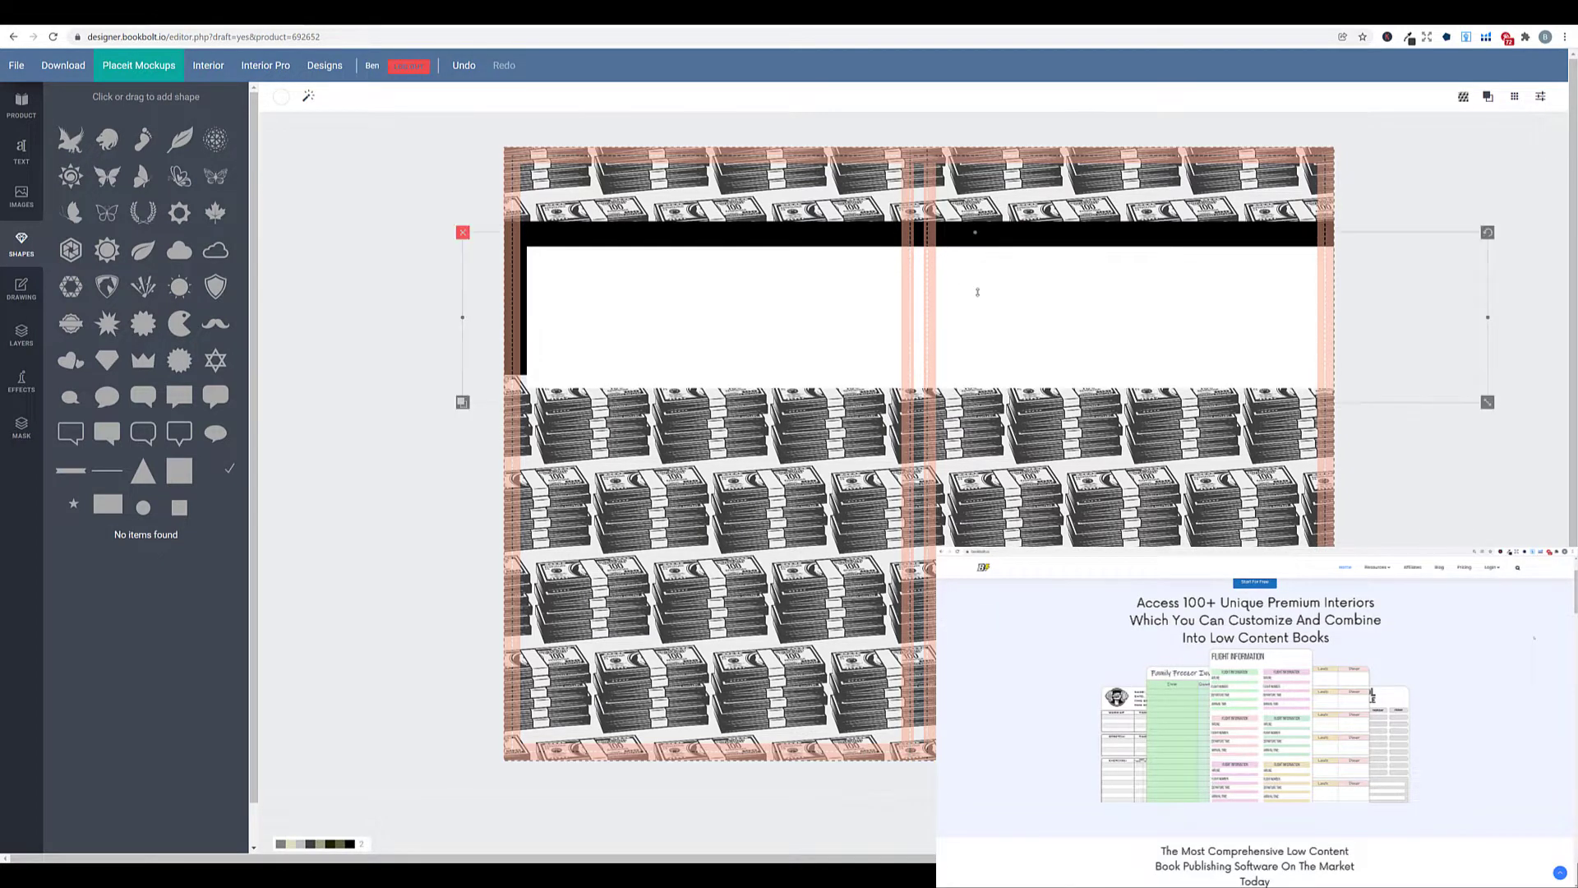
drag(977, 291, 921, 272)
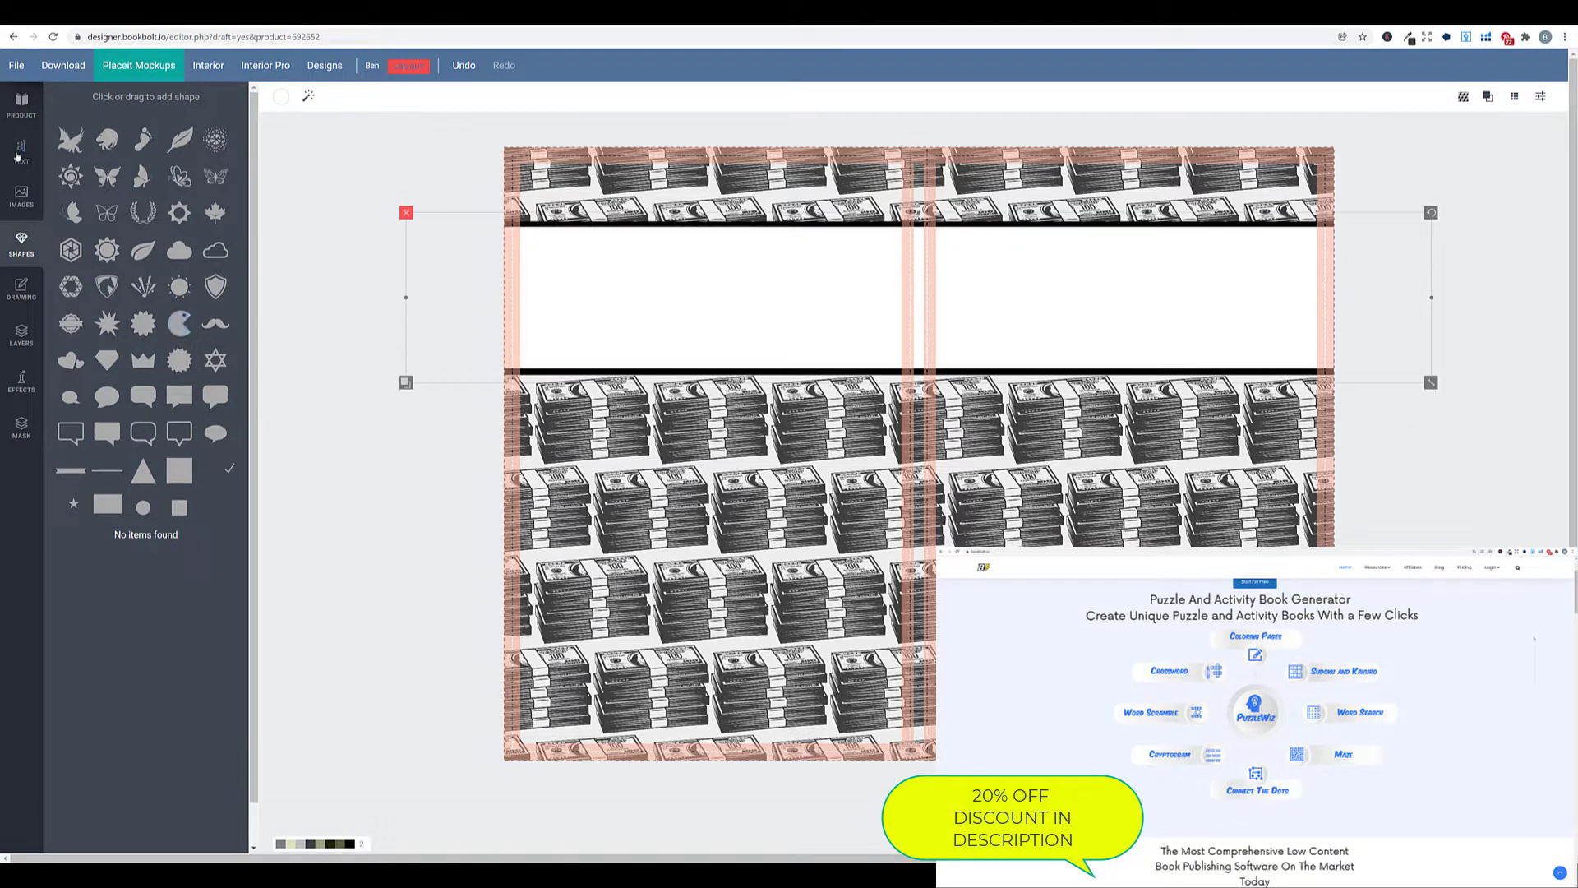
Add the Bebas Neue title "BUDGETING PLANNER" on two lines in the front cover's white band.
click(20, 152)
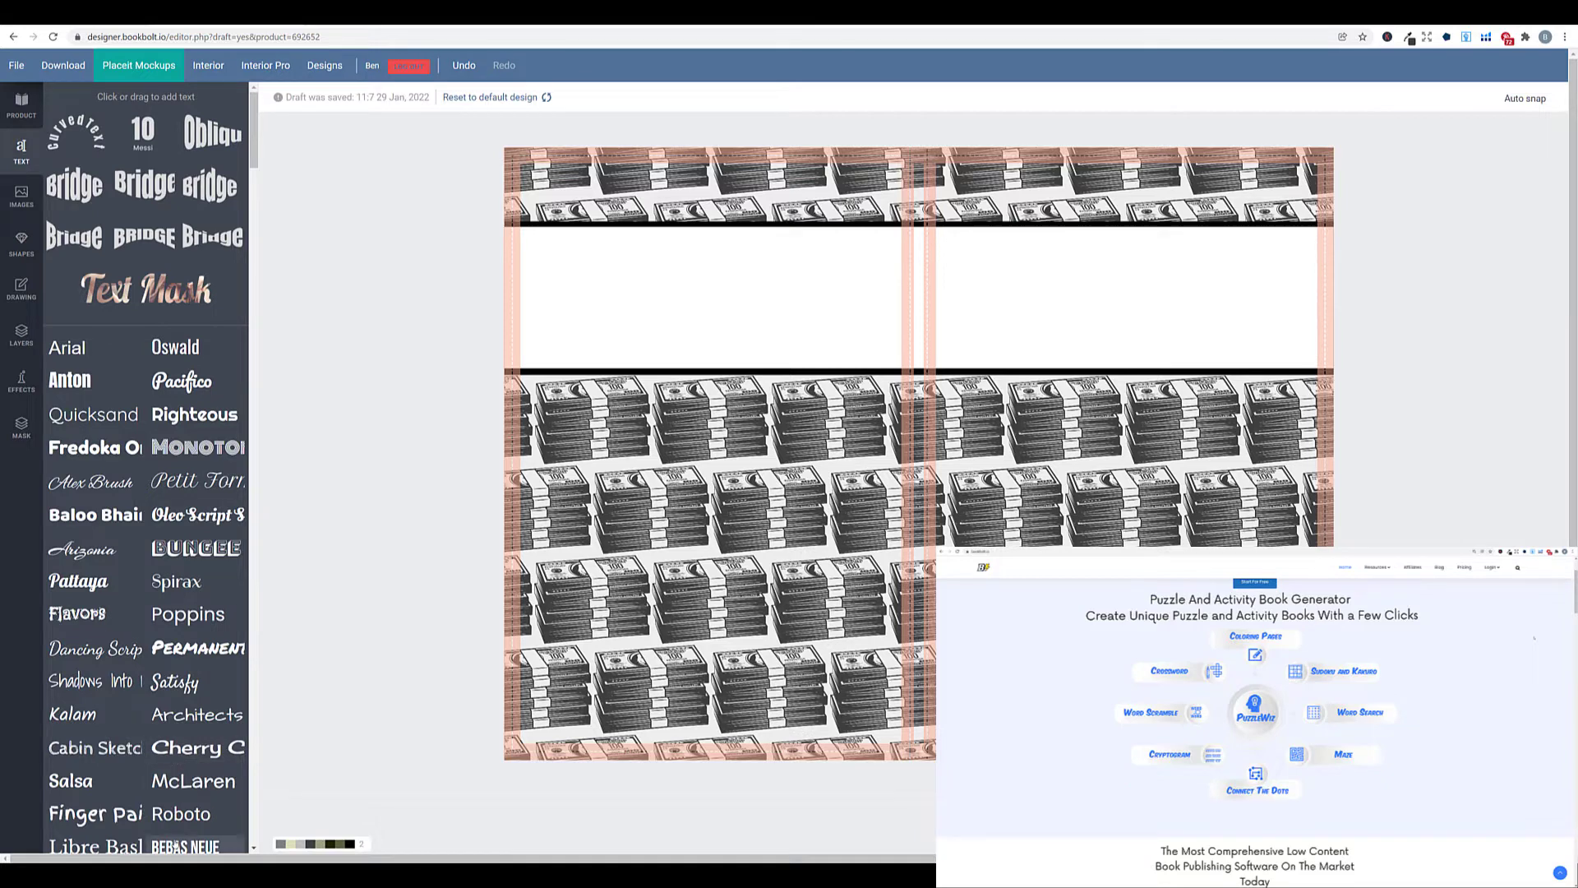
click(185, 845)
drag(894, 461, 1126, 298)
double_click(1126, 292)
key(ctrl+a)
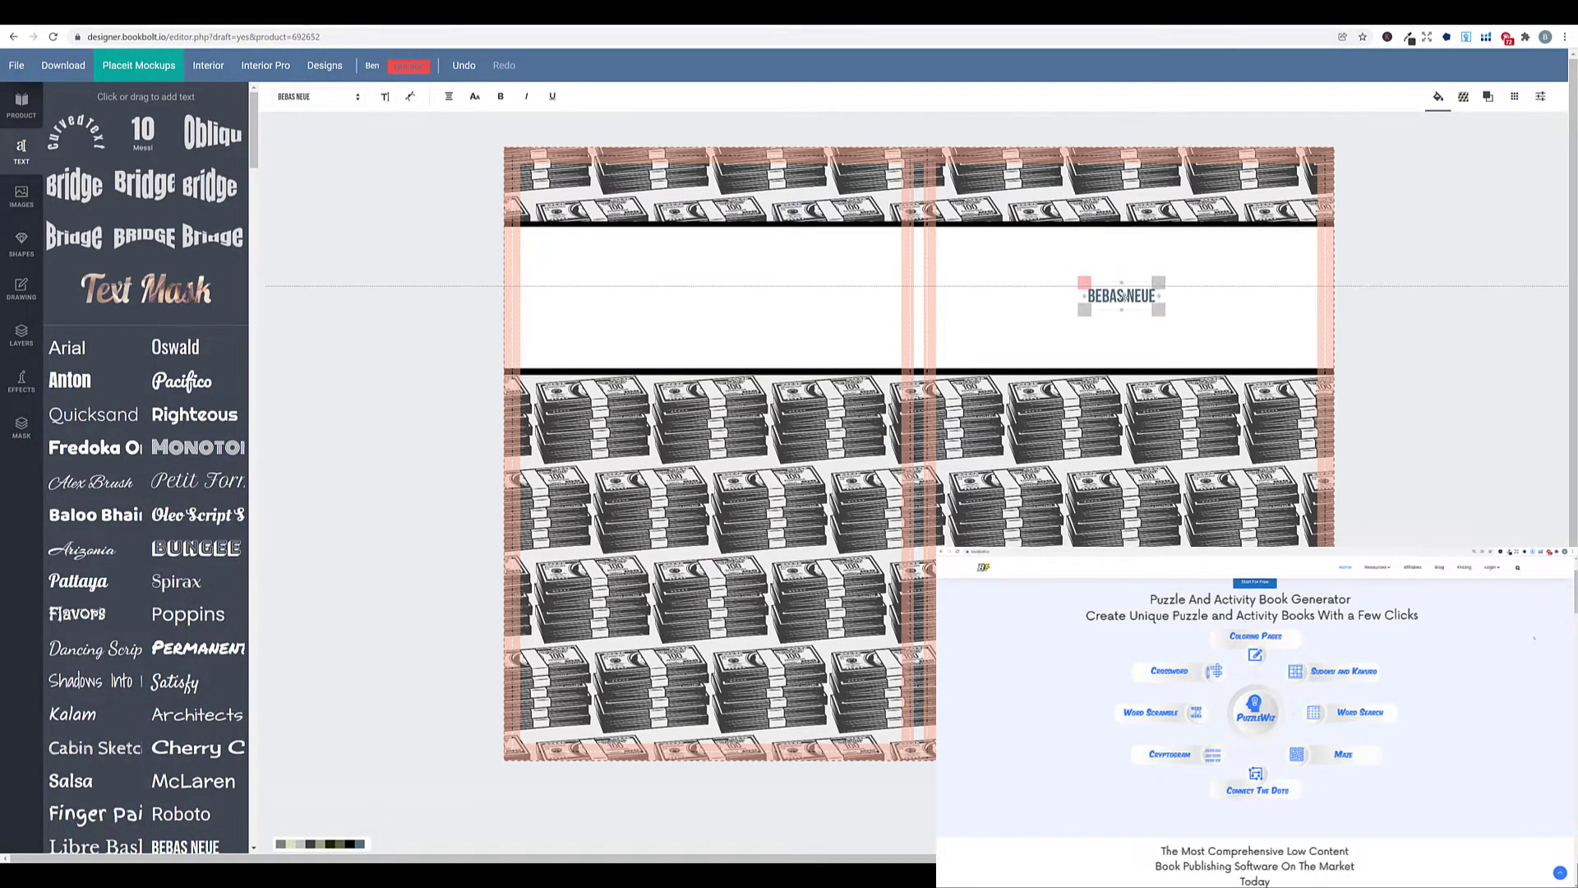
text(BUDGETING PLANNER)
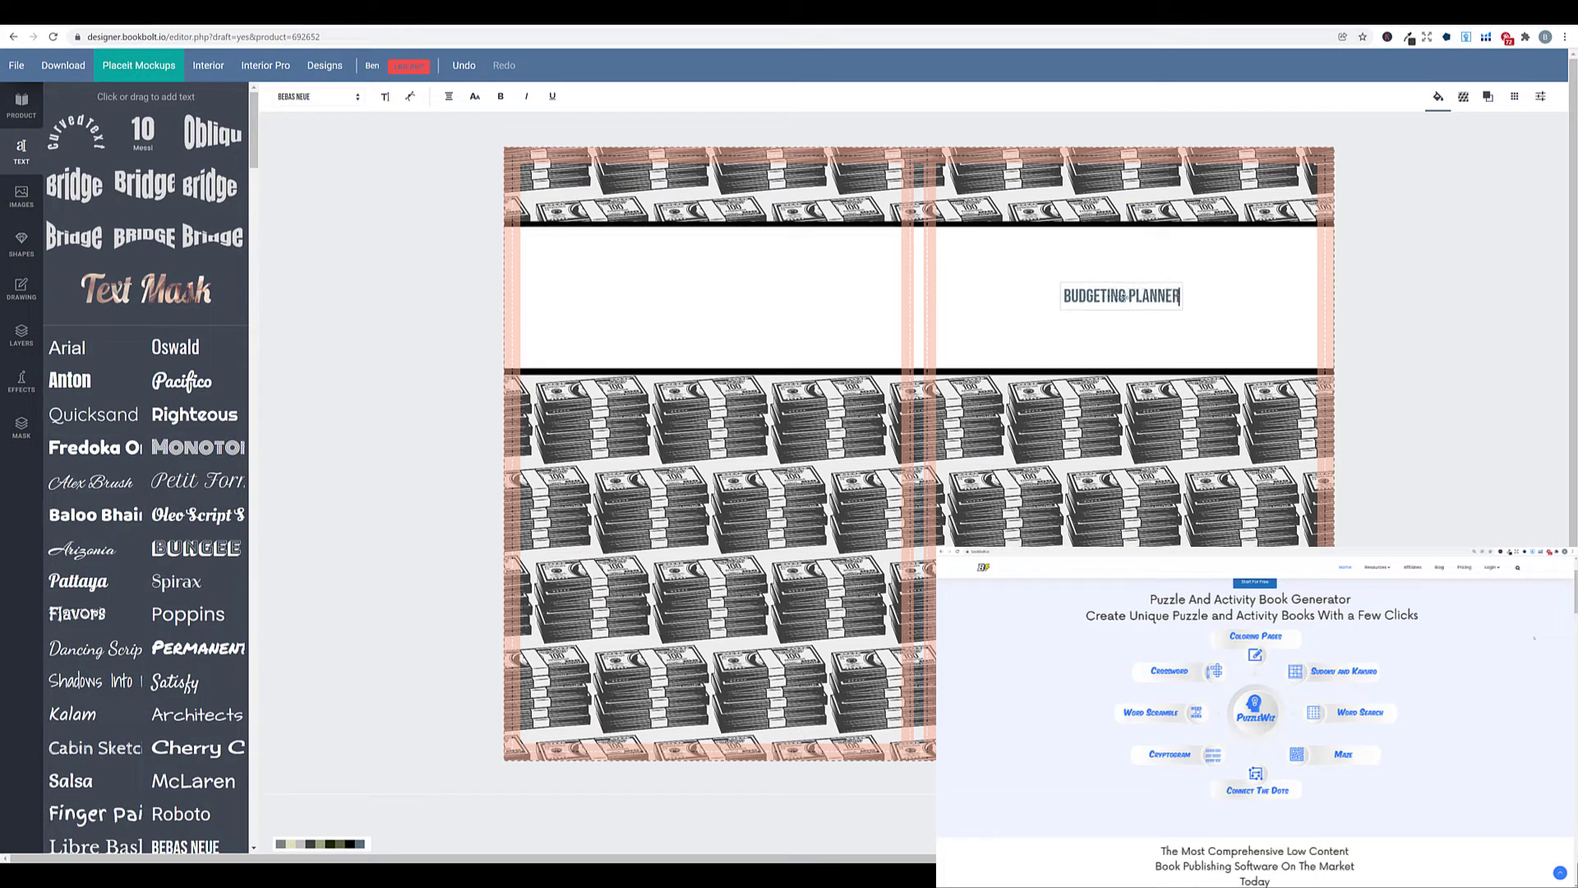
click(1123, 297)
key(Return)
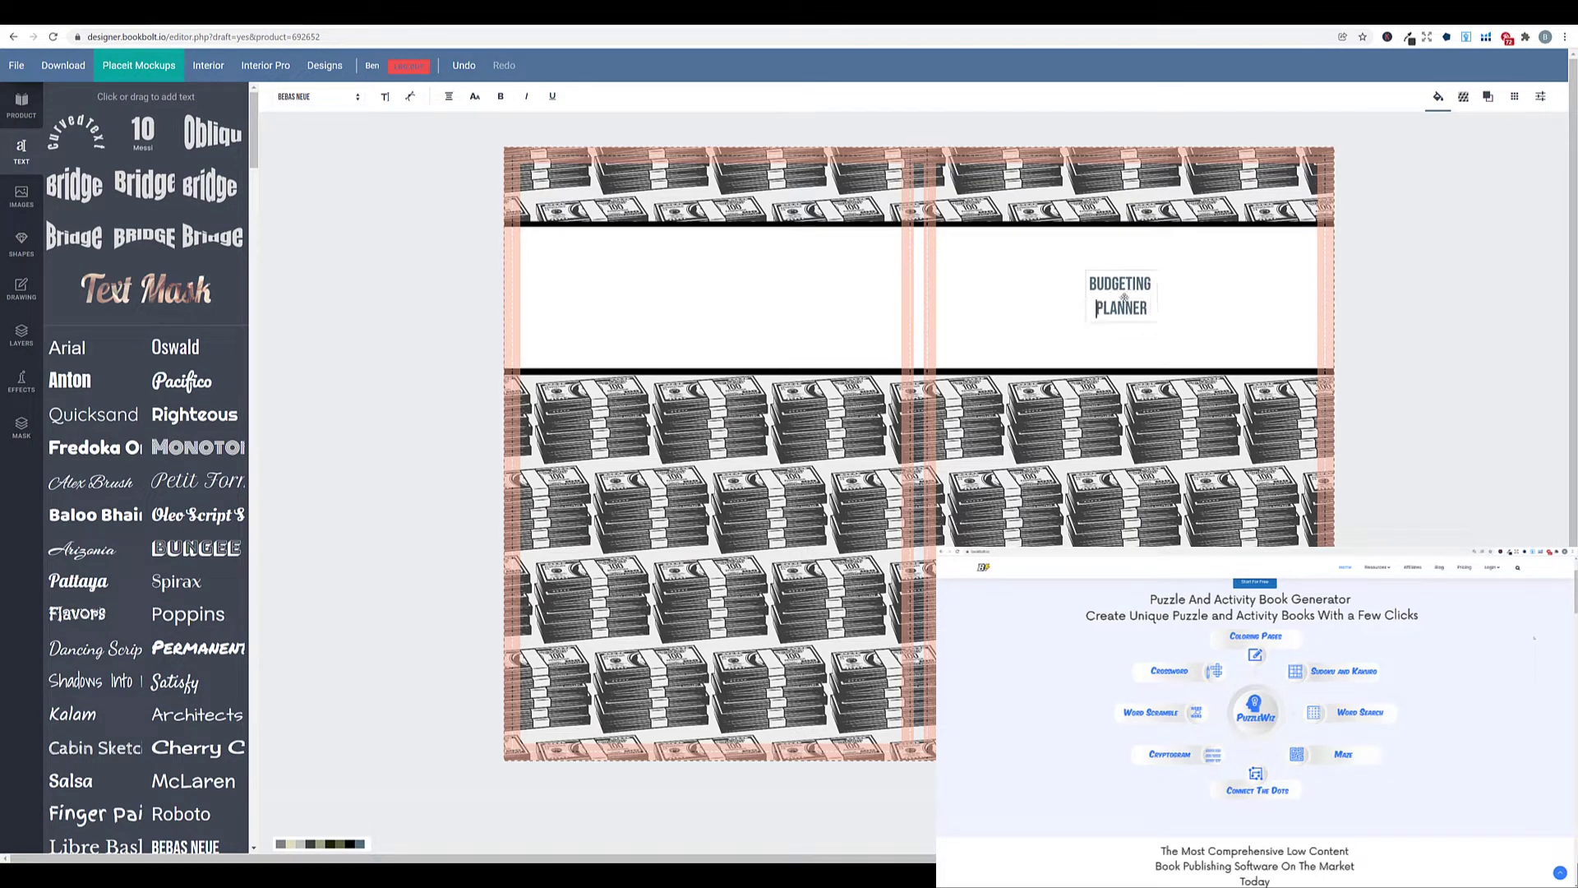
Left-align the title text and reduce its line height to 8px.
click(449, 96)
click(420, 126)
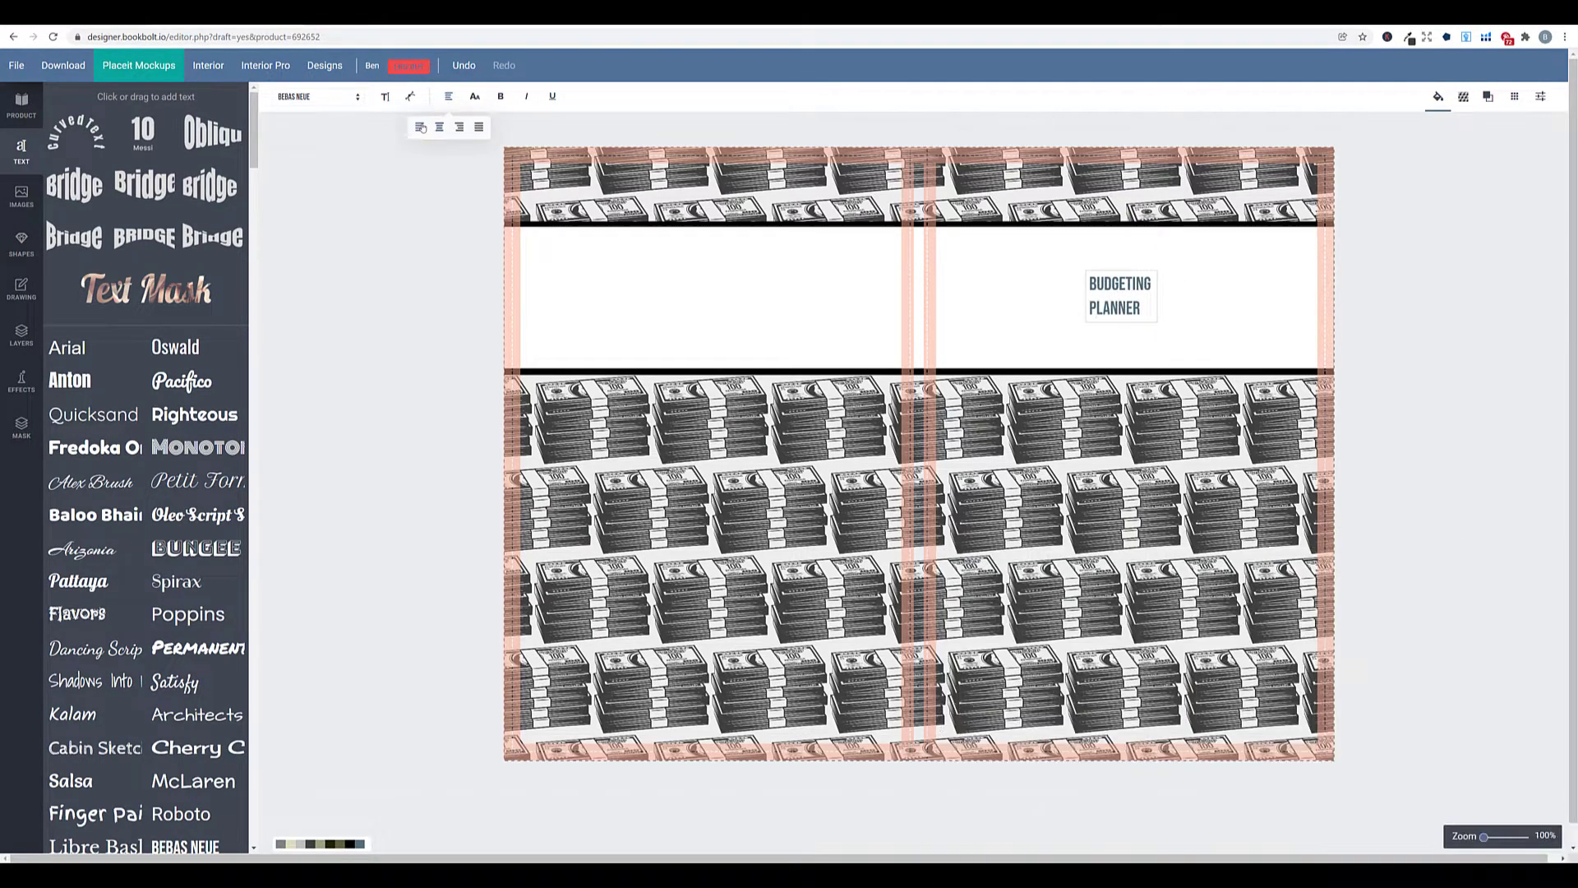
click(384, 96)
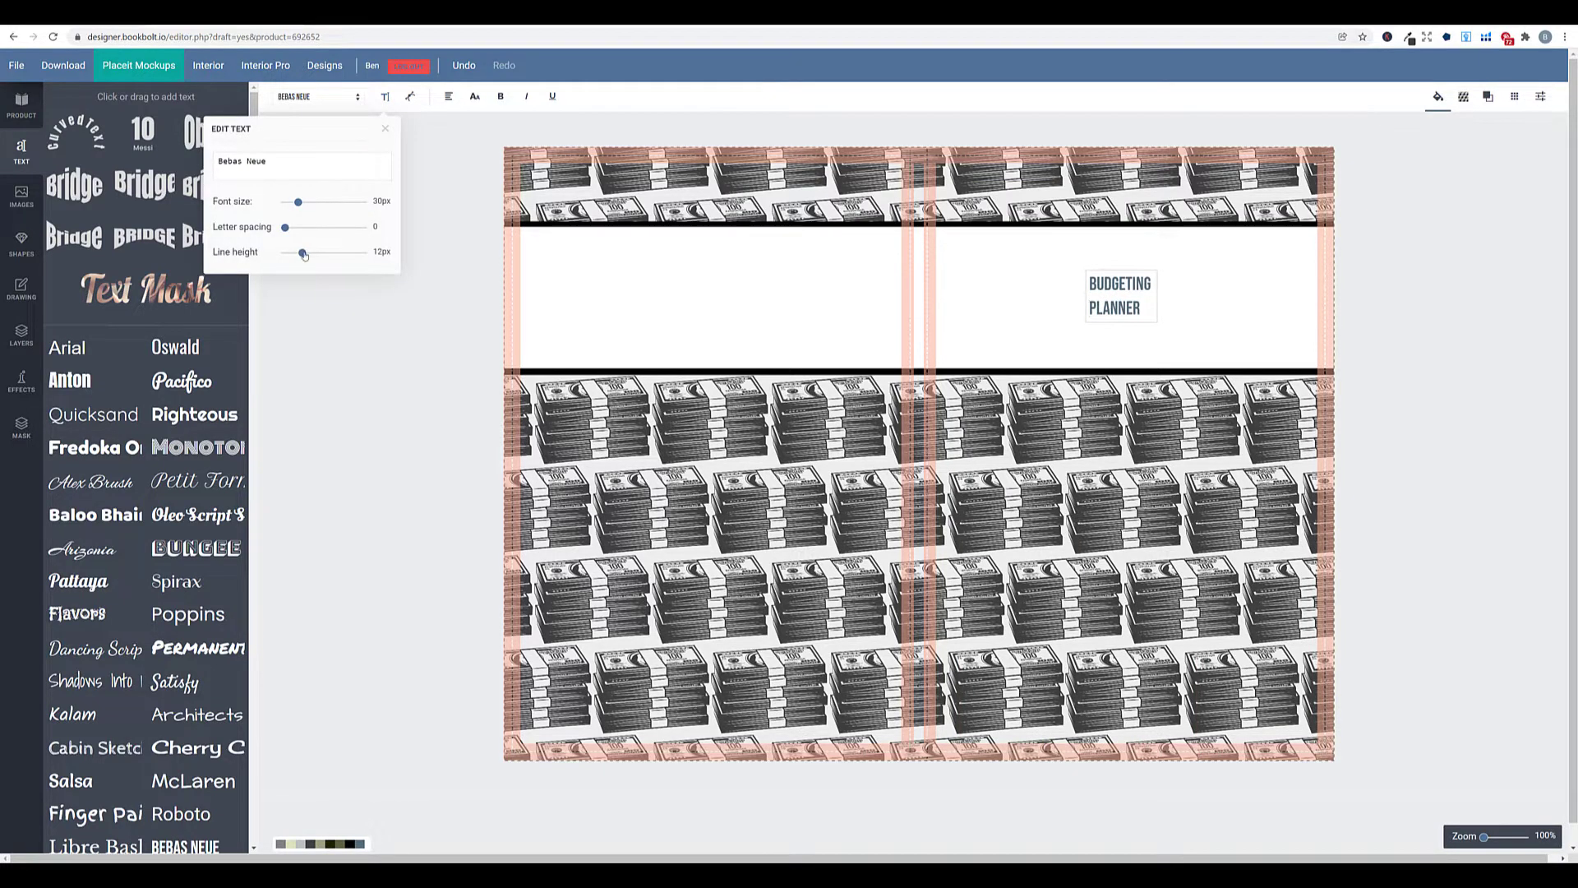
drag(299, 252, 296, 254)
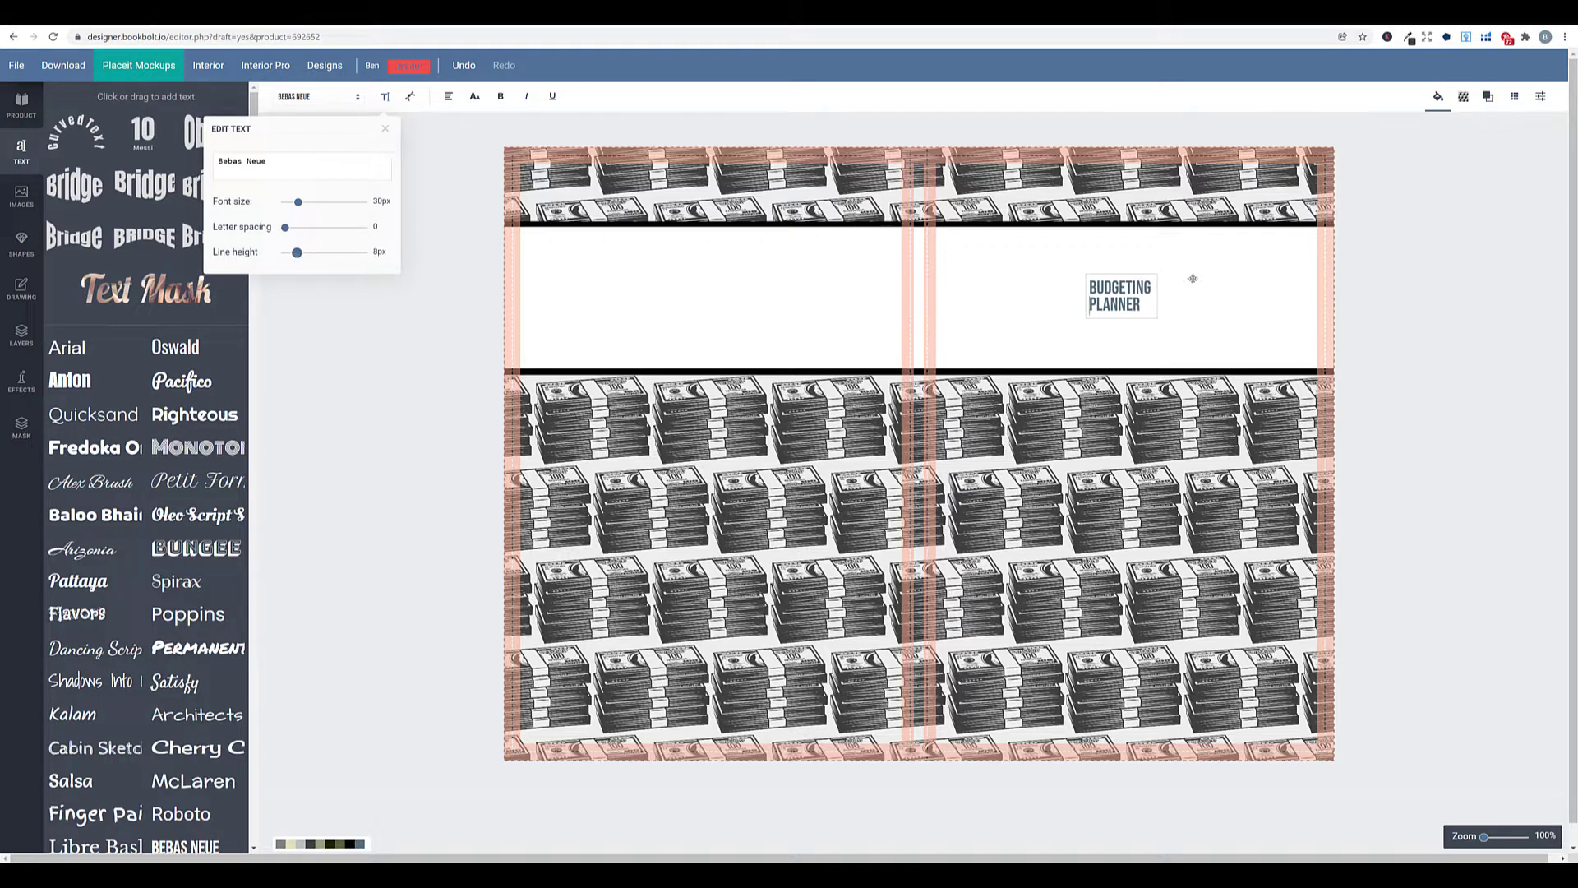
Enlarge the title so it nearly fills the height of the white band on the front cover.
click(1139, 302)
click(1142, 302)
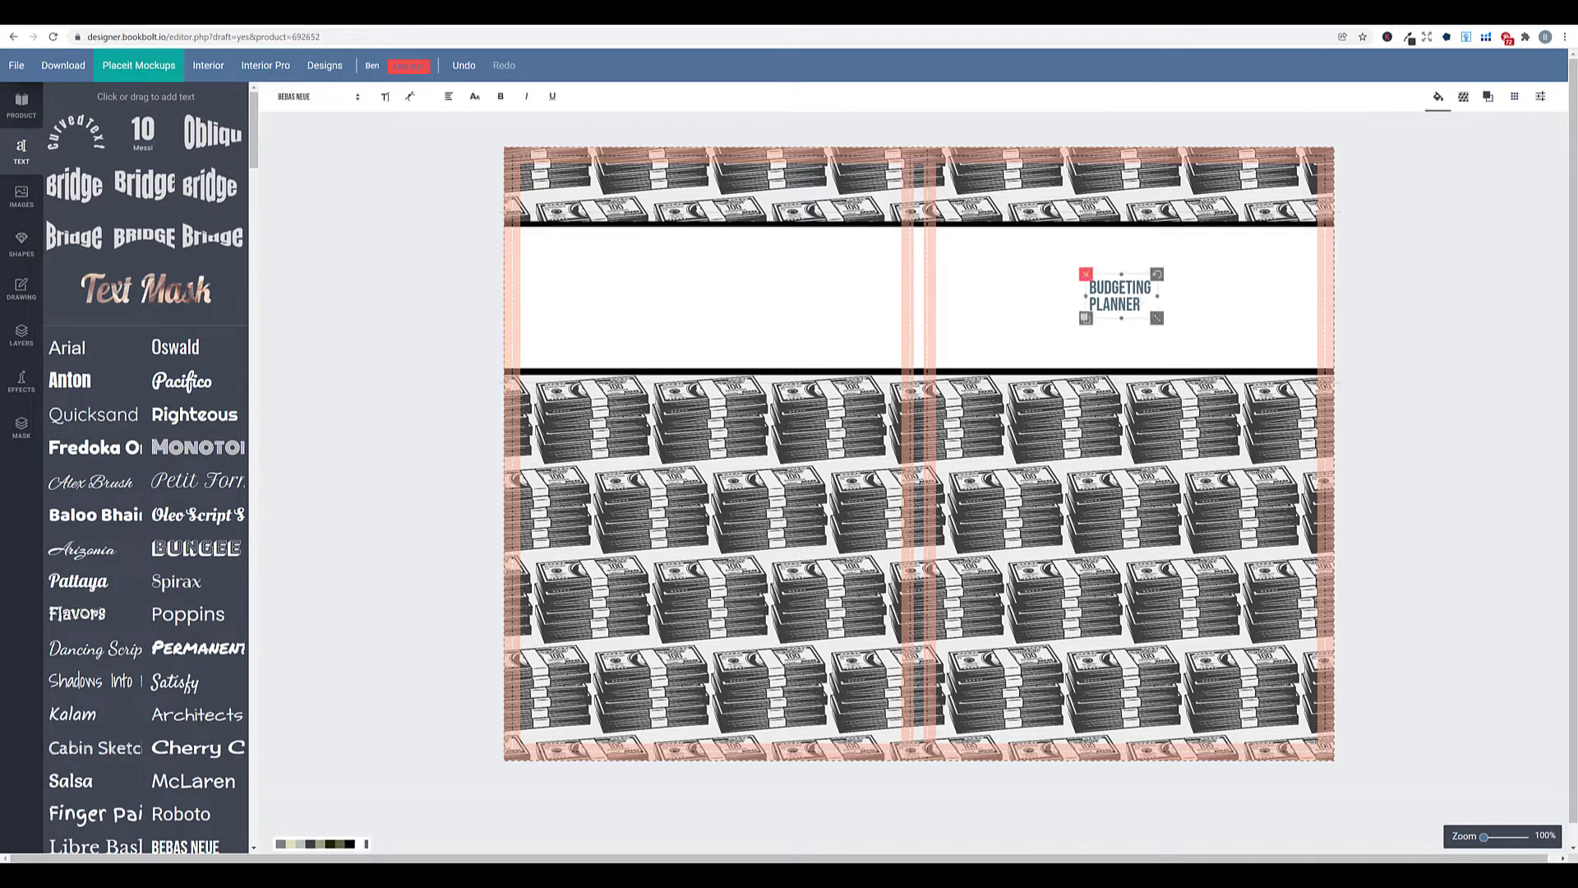
drag(1149, 315, 1247, 355)
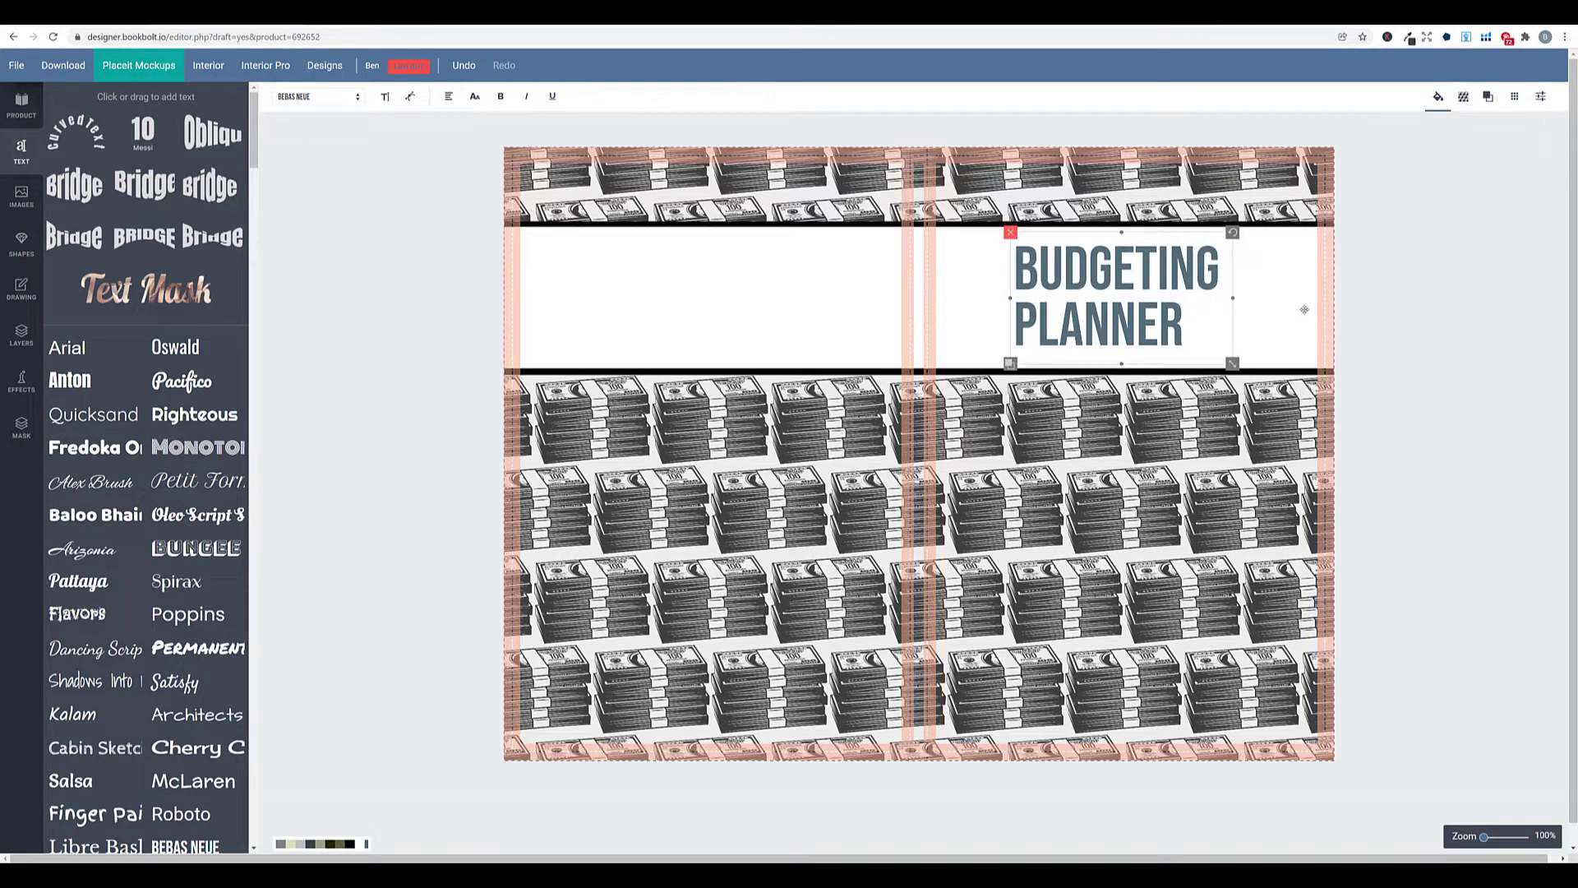
click(1413, 302)
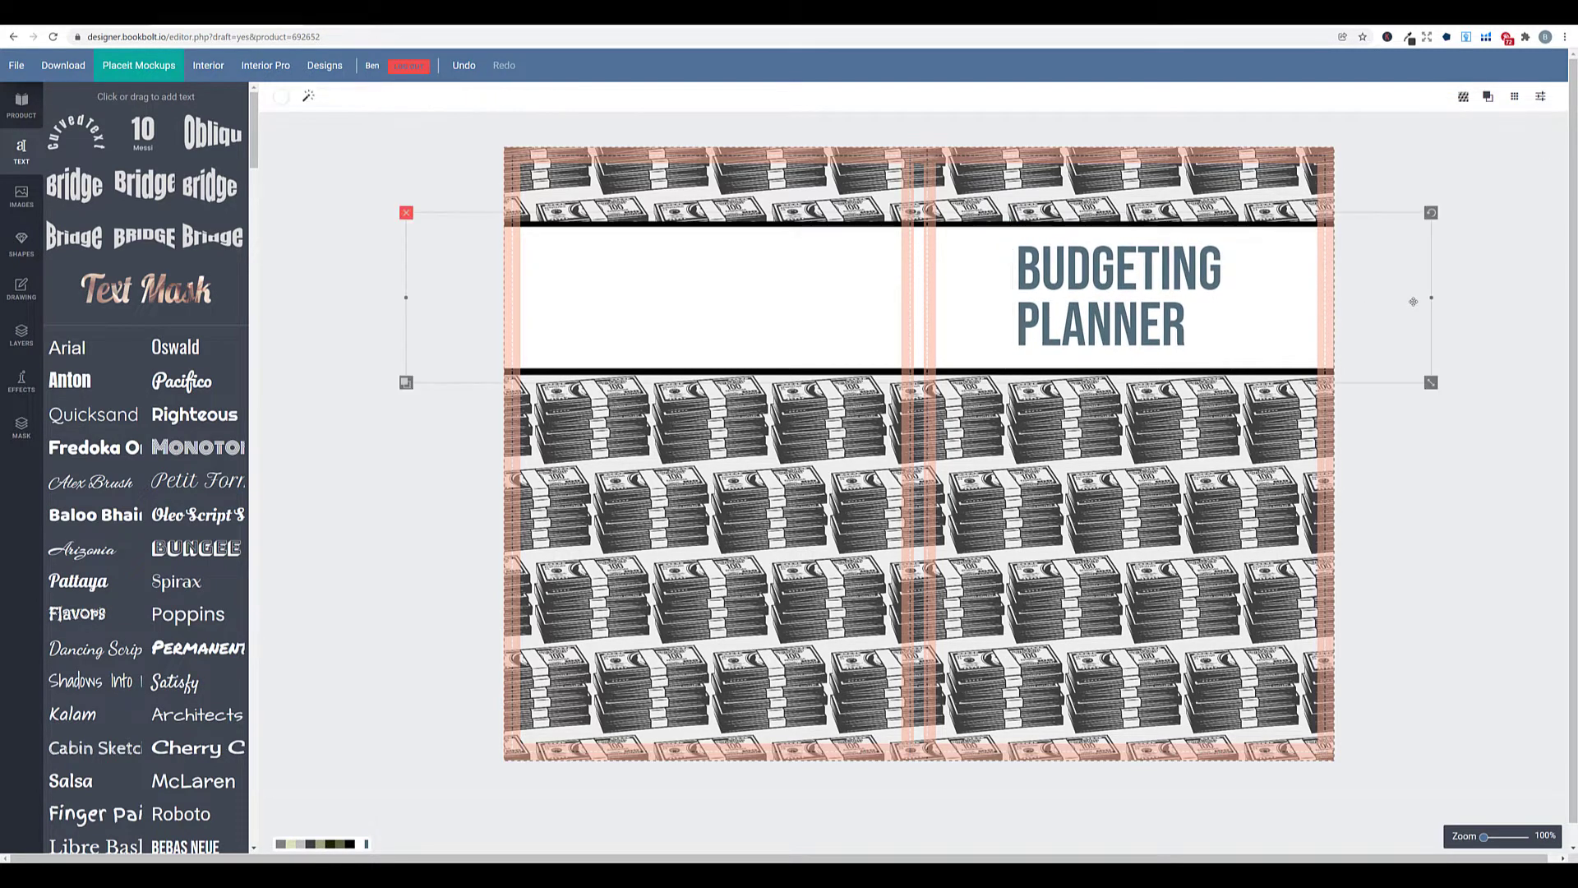
Sample the dark grey from the money illustration with the Eye Dropper extension and copy its hex code.
click(1105, 296)
click(1409, 38)
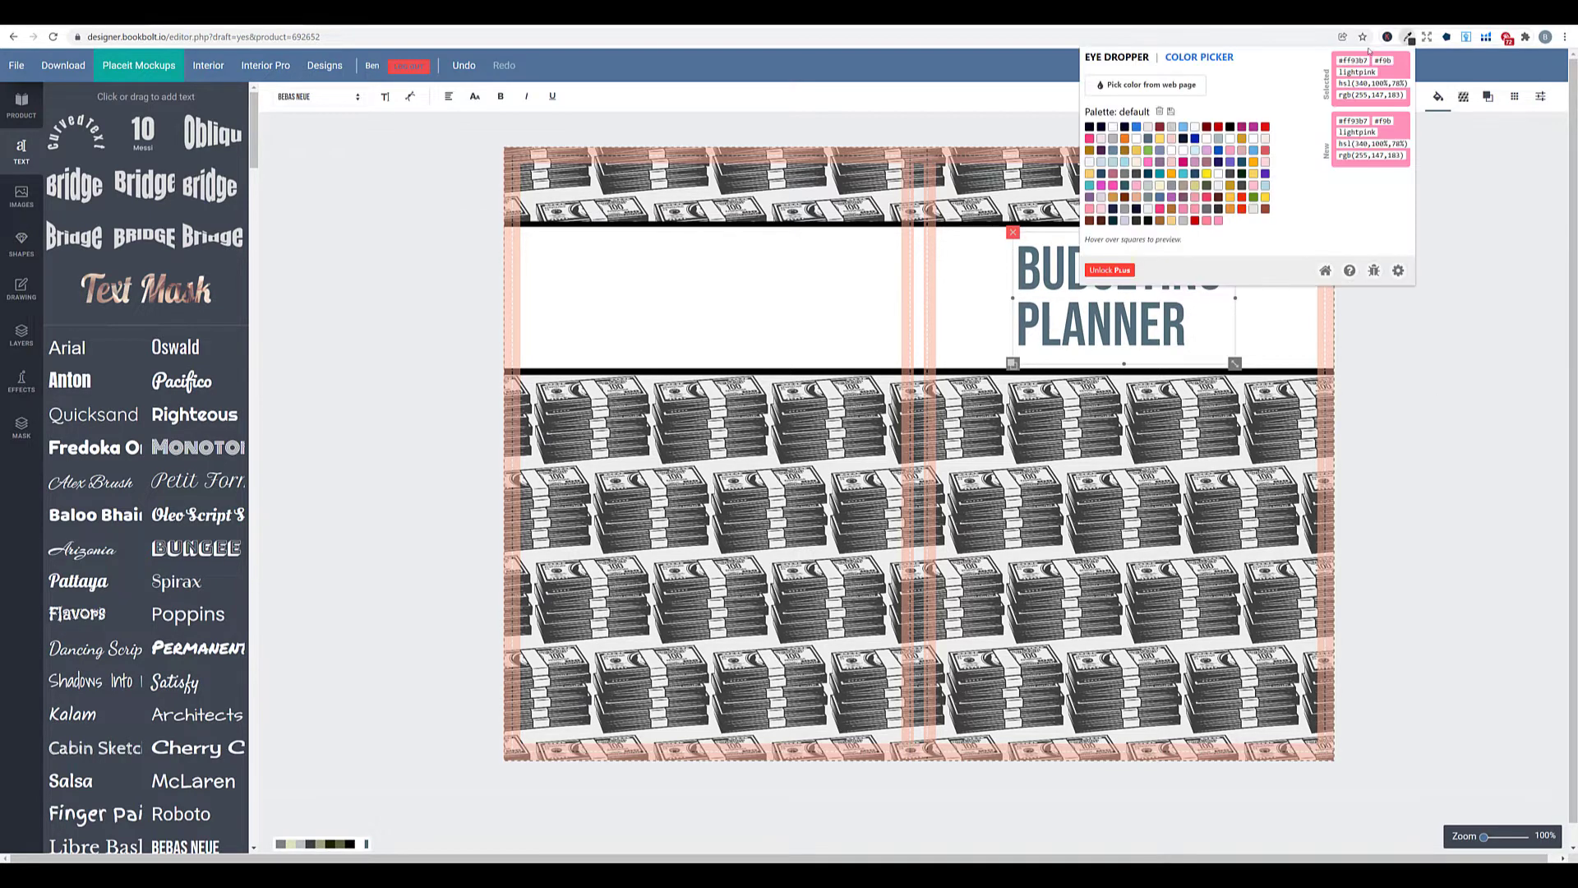
click(1152, 90)
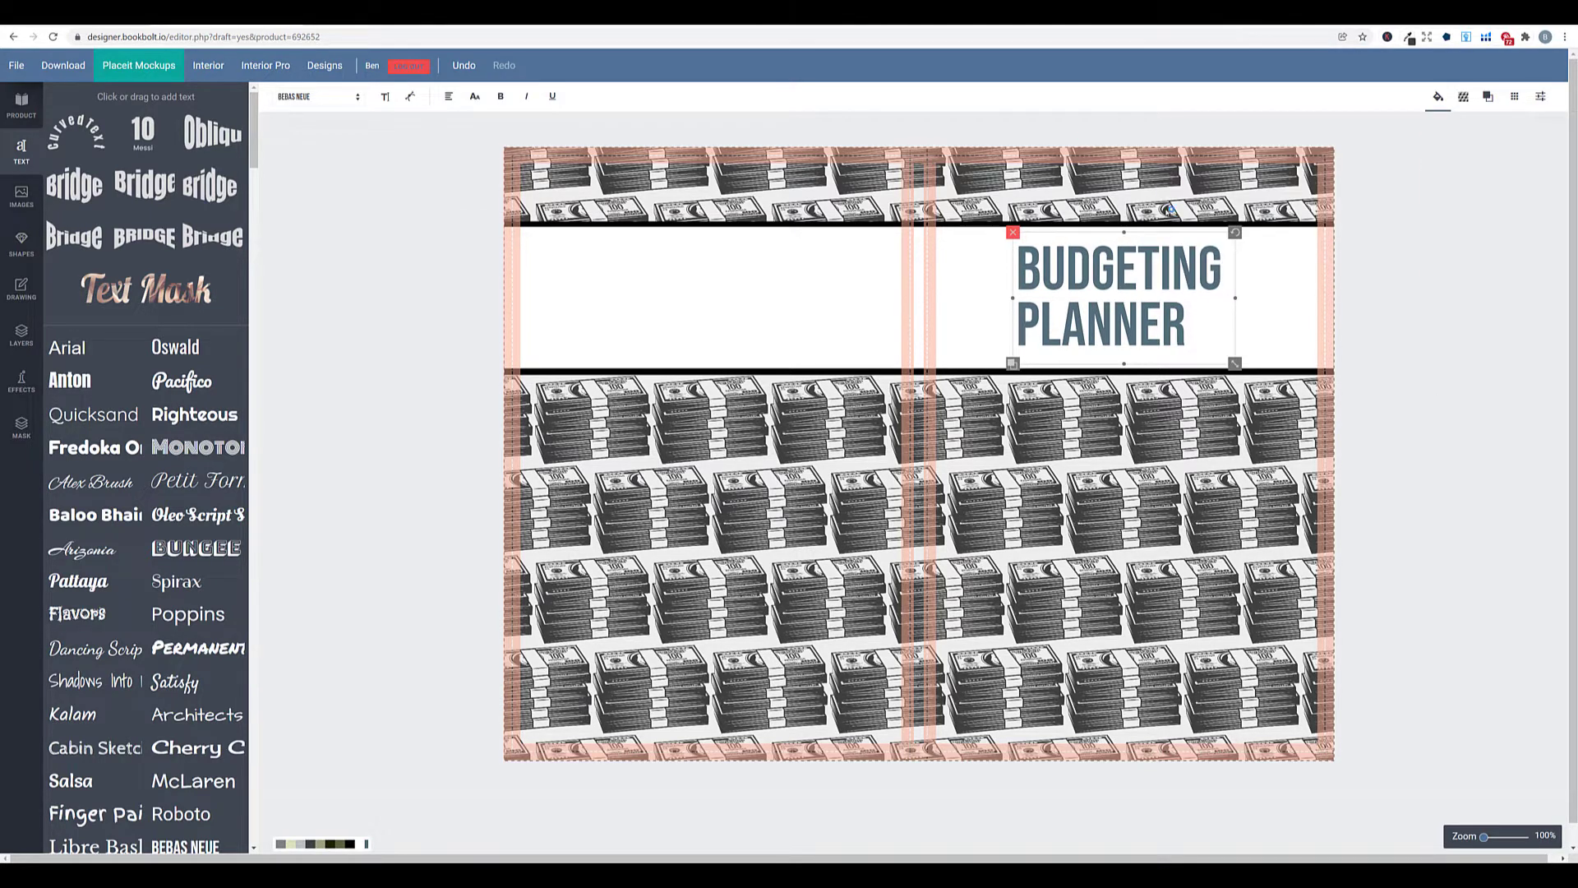
click(1152, 223)
click(1409, 37)
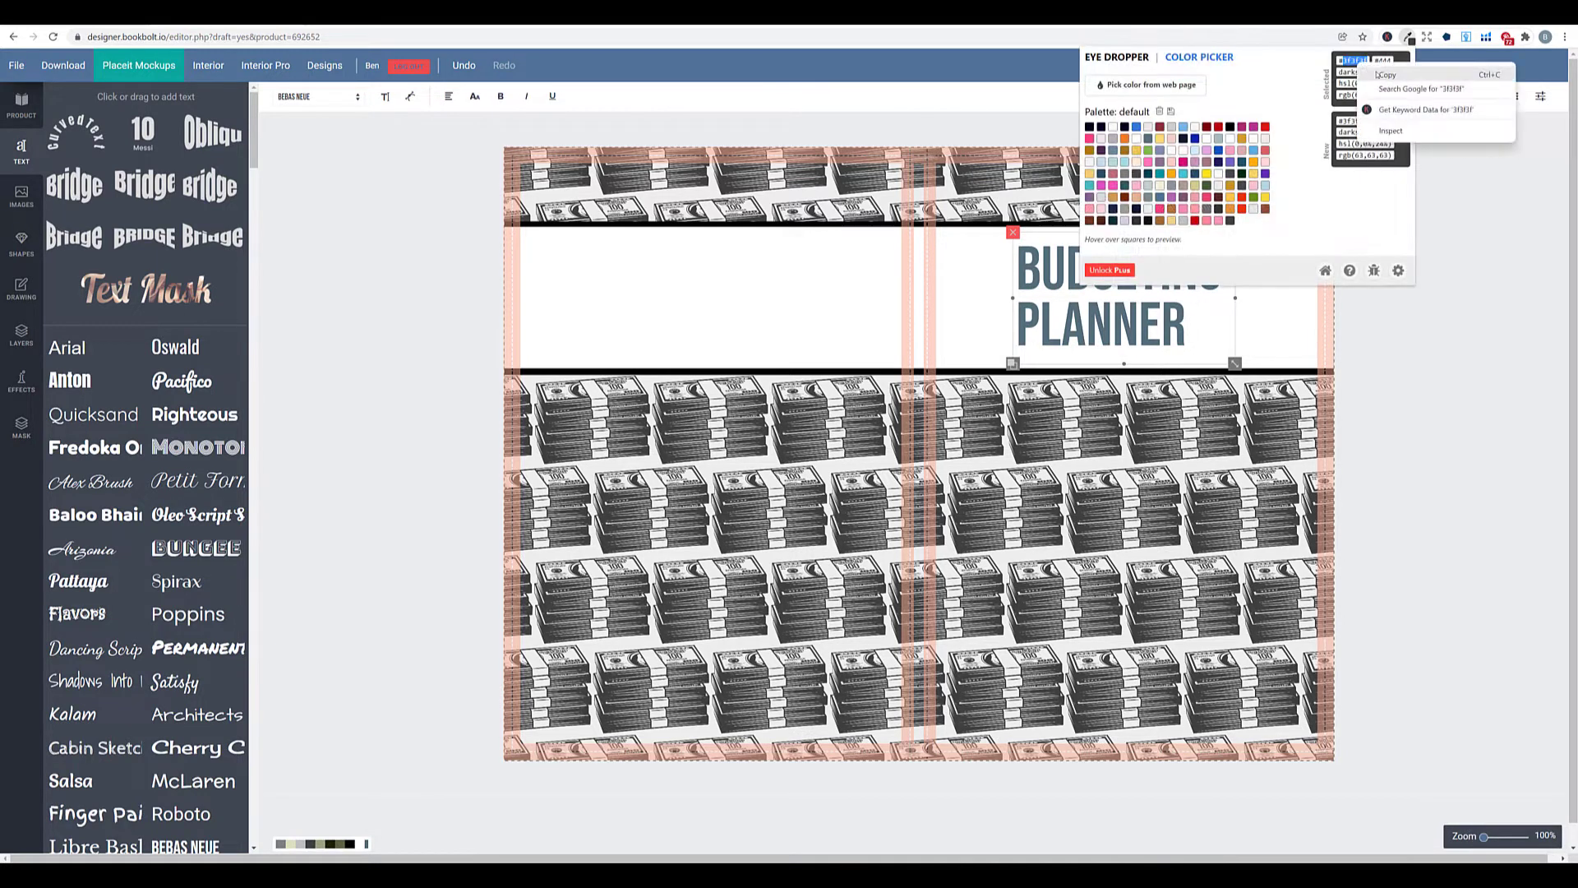
Set the title text's fill colour to the copied dark grey #3f3f3f.
click(1438, 97)
click(1422, 161)
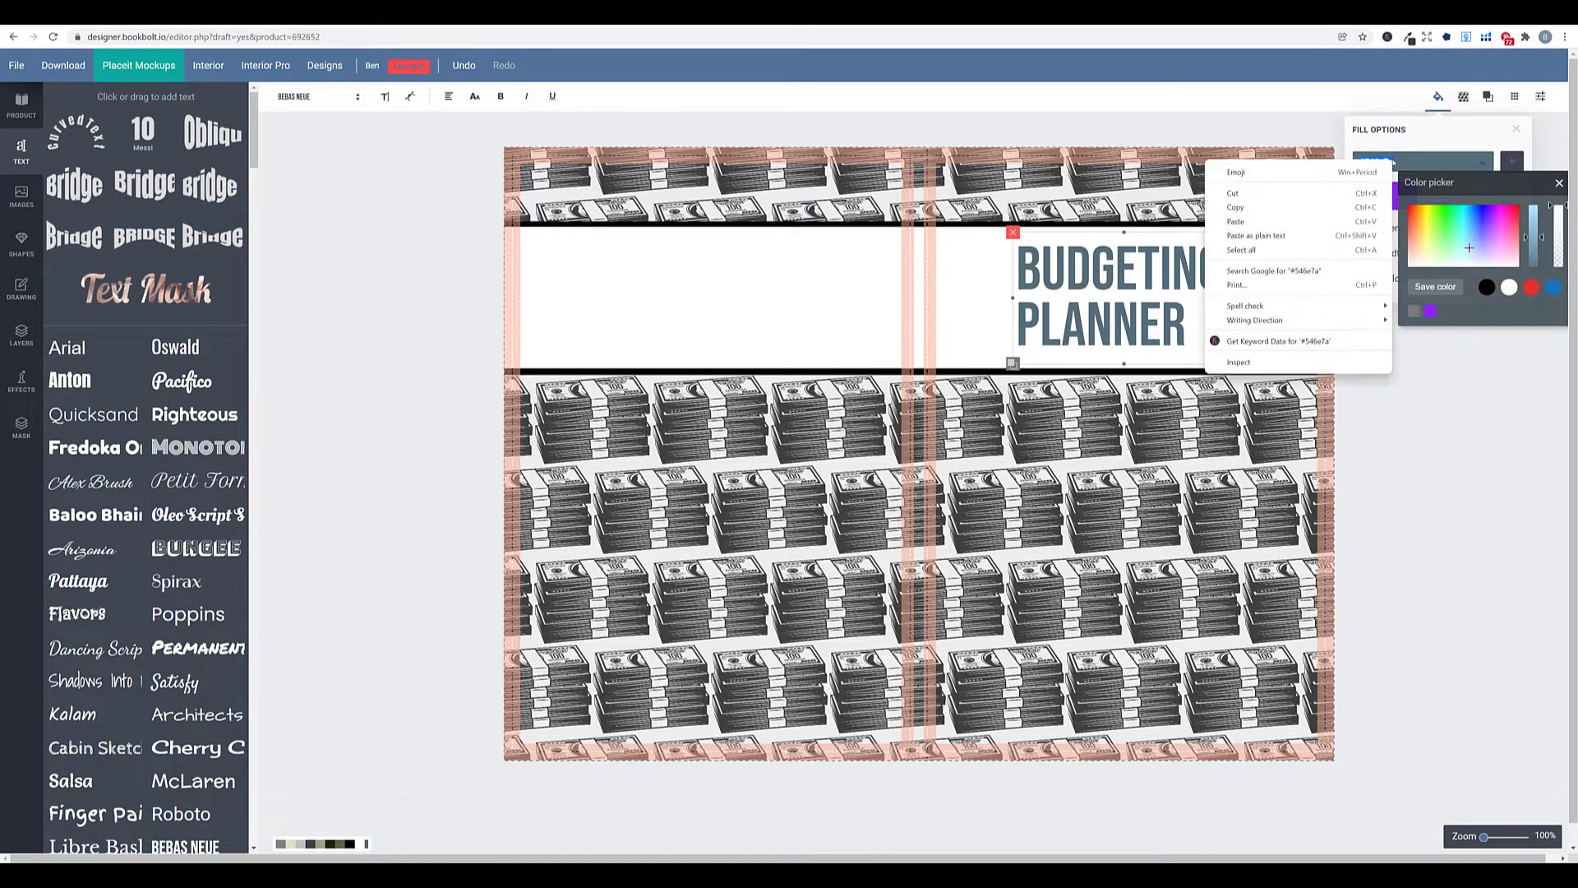
right_click(1394, 163)
click(1275, 221)
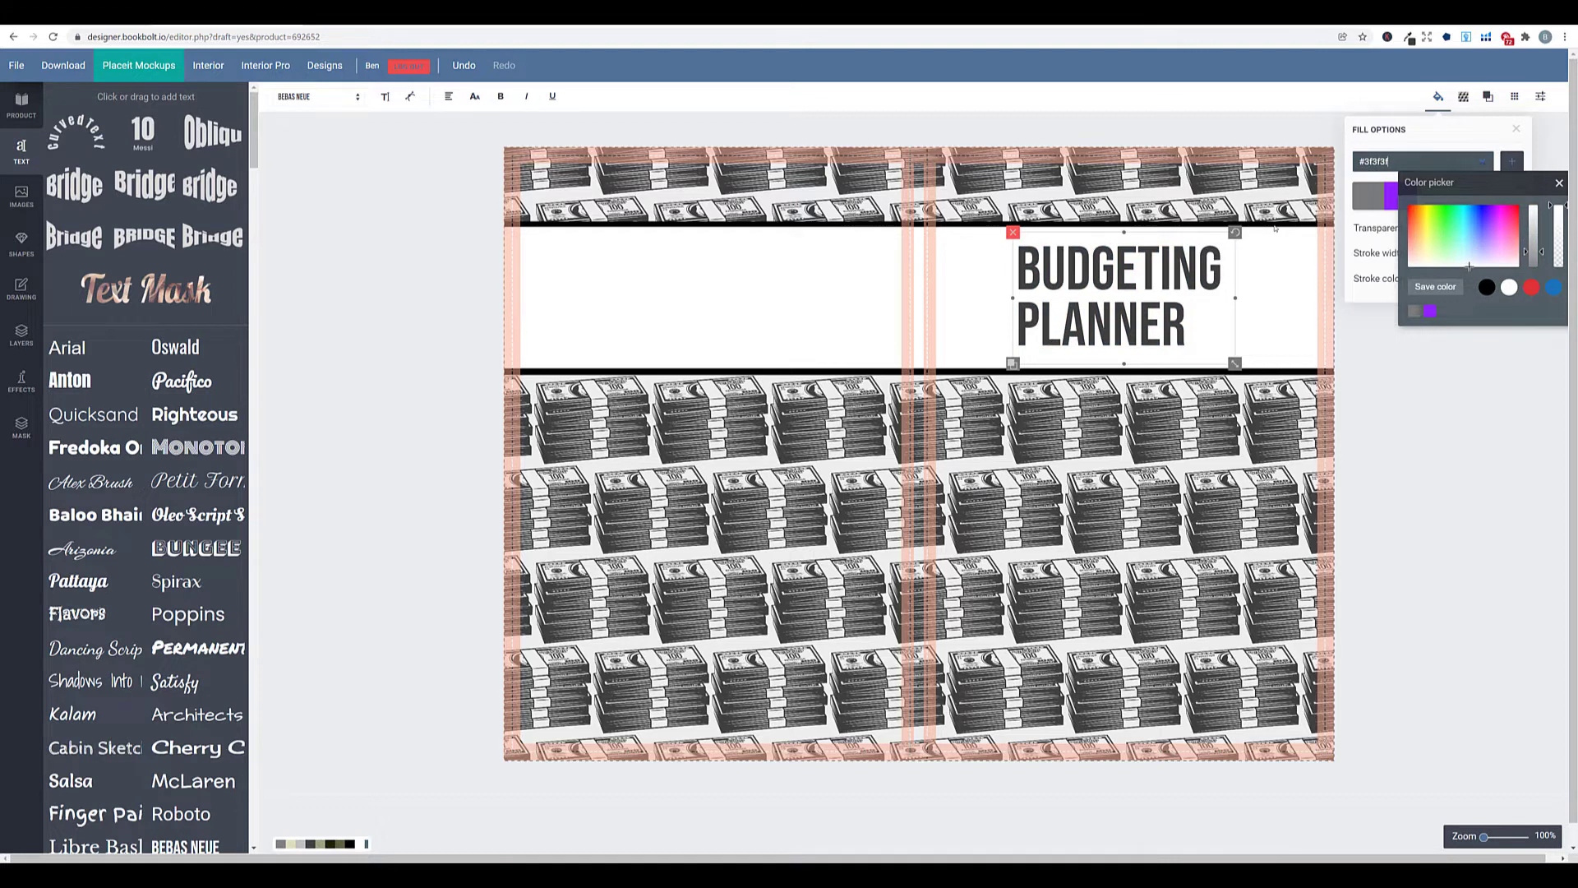
click(1405, 420)
Set the black band behind the white one to the same dark grey, #3f3f3f.
click(1290, 378)
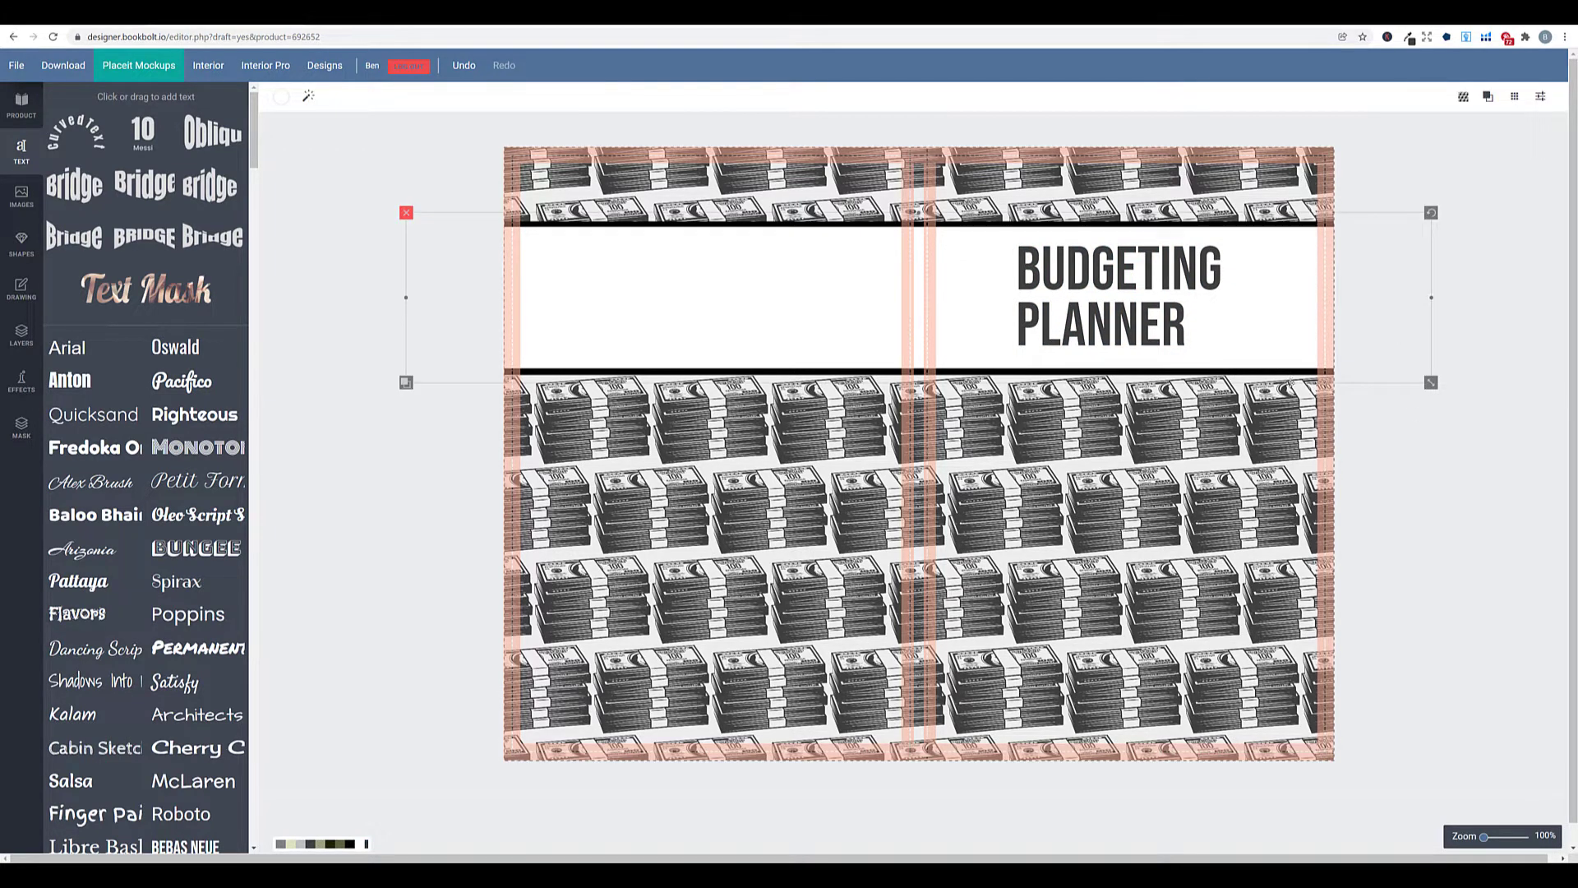
click(281, 97)
click(297, 161)
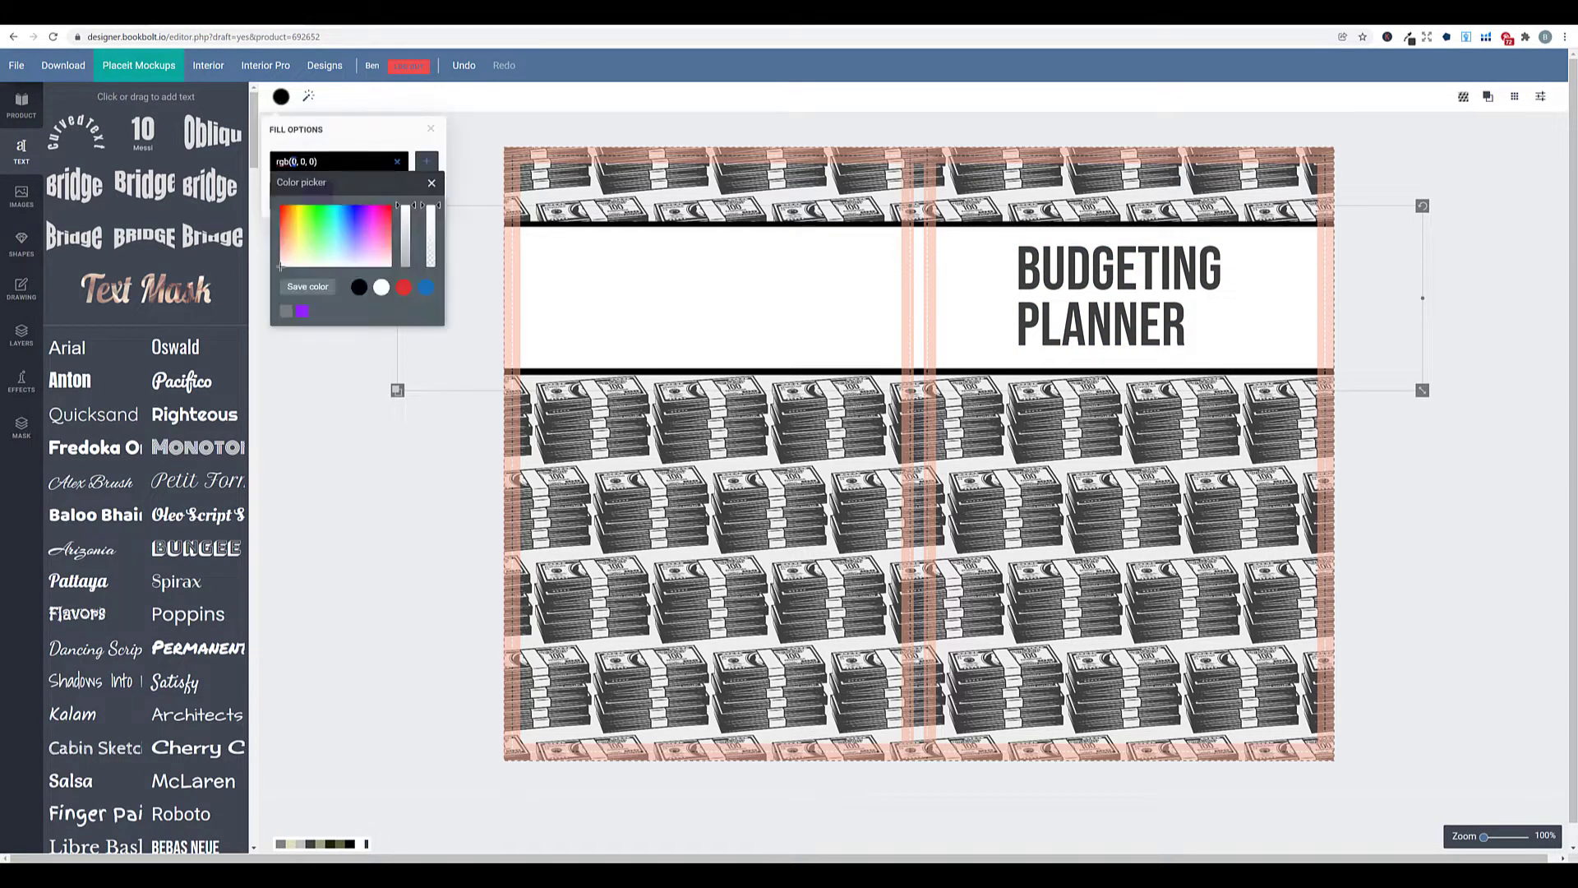
right_click(297, 161)
click(323, 228)
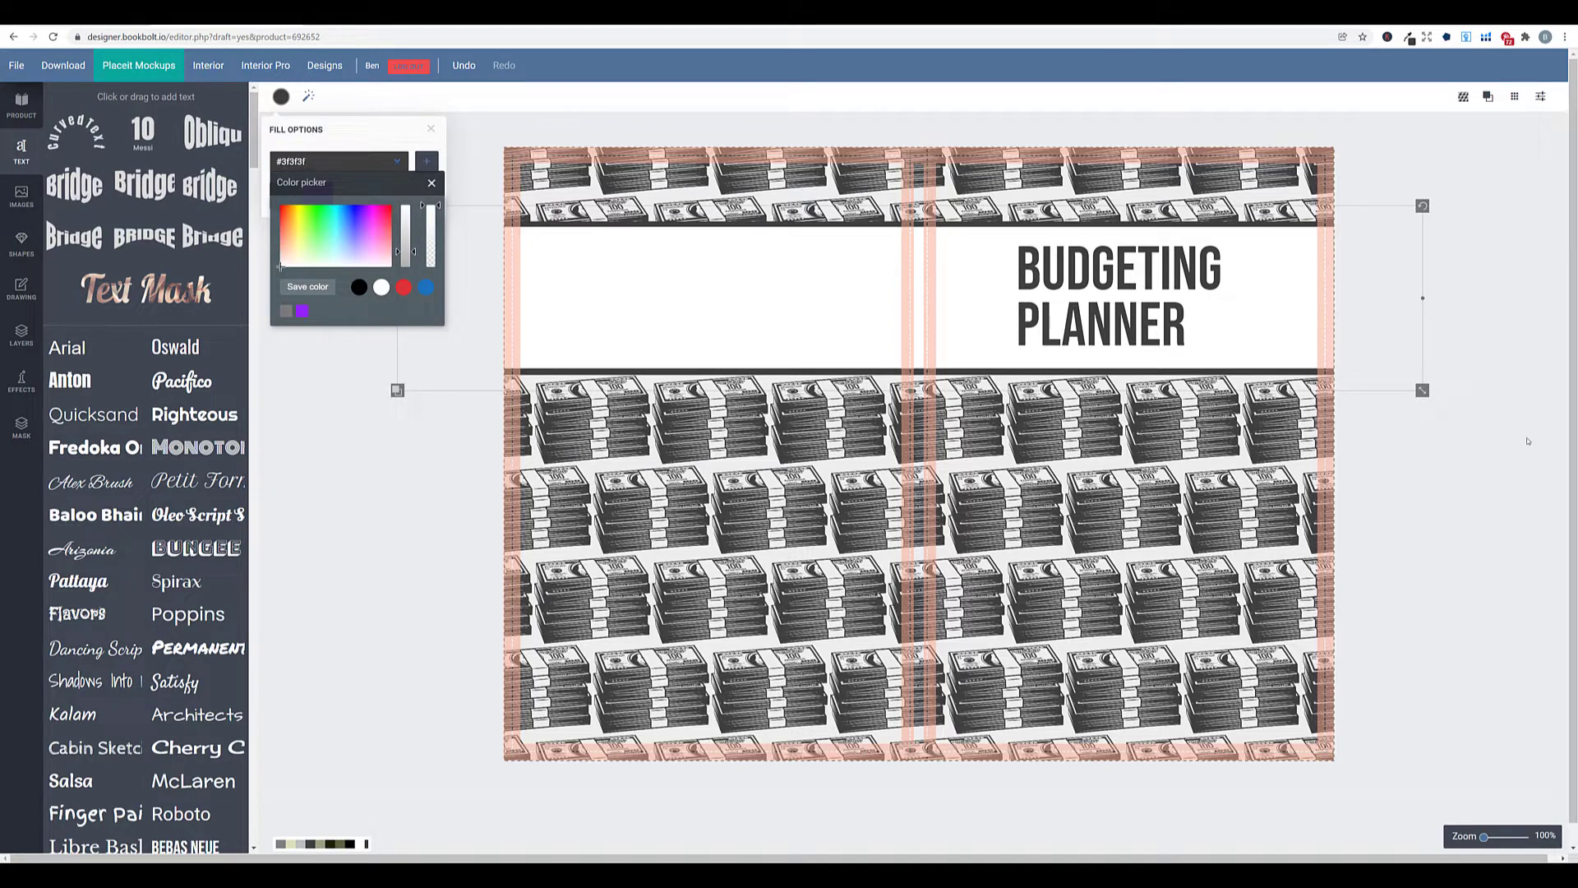
click(1527, 418)
Add the uploaded coin stack image and place it at line height directly after the word PLANNER.
click(21, 198)
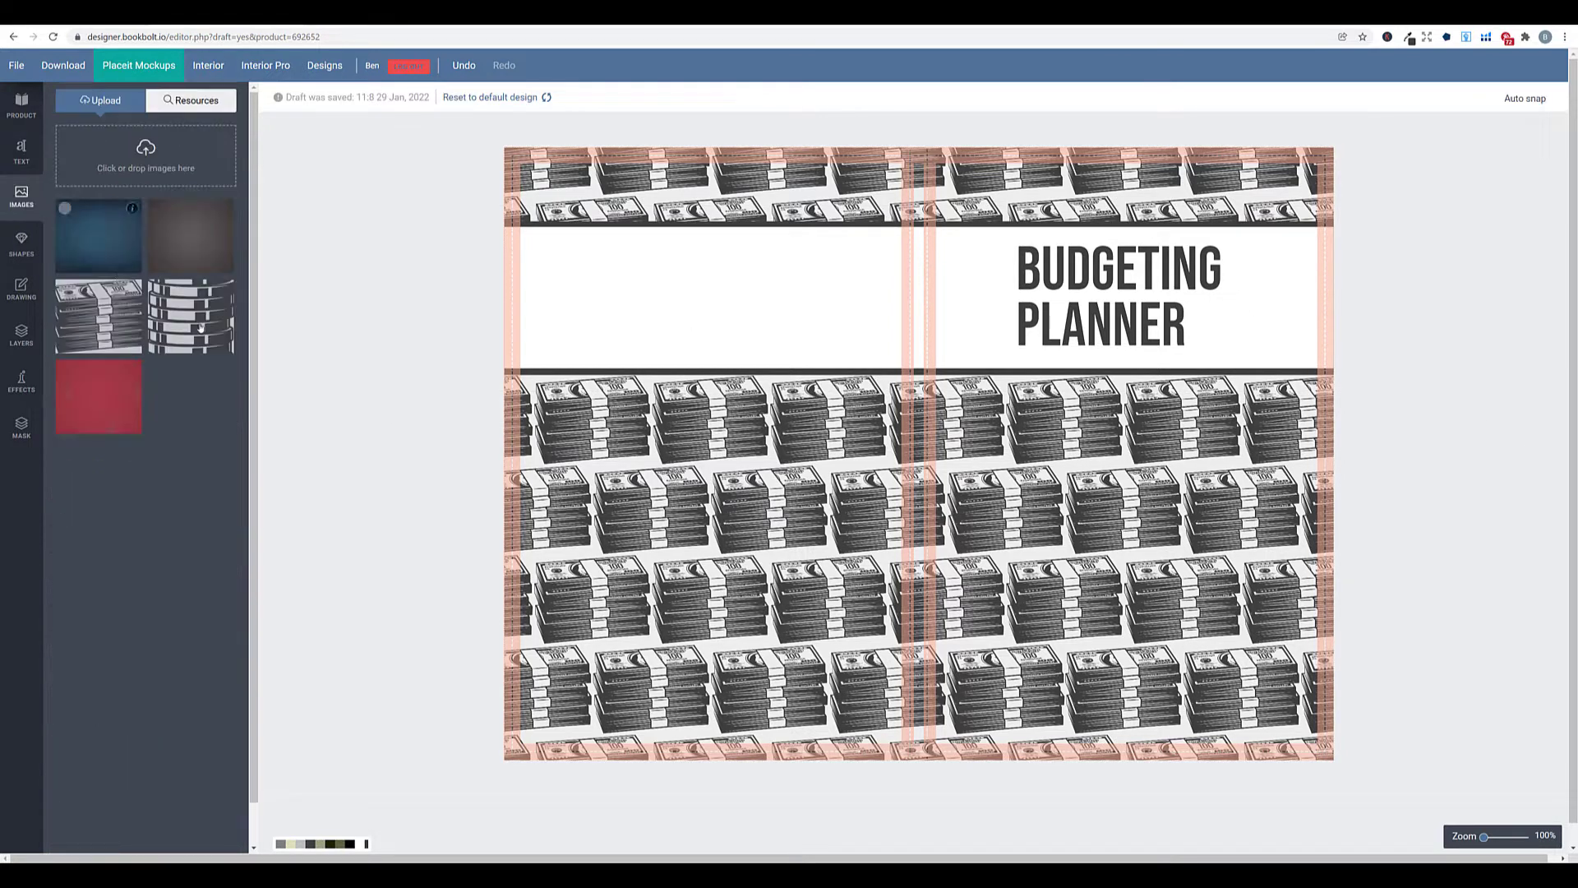
drag(191, 315, 902, 533)
key(Delete)
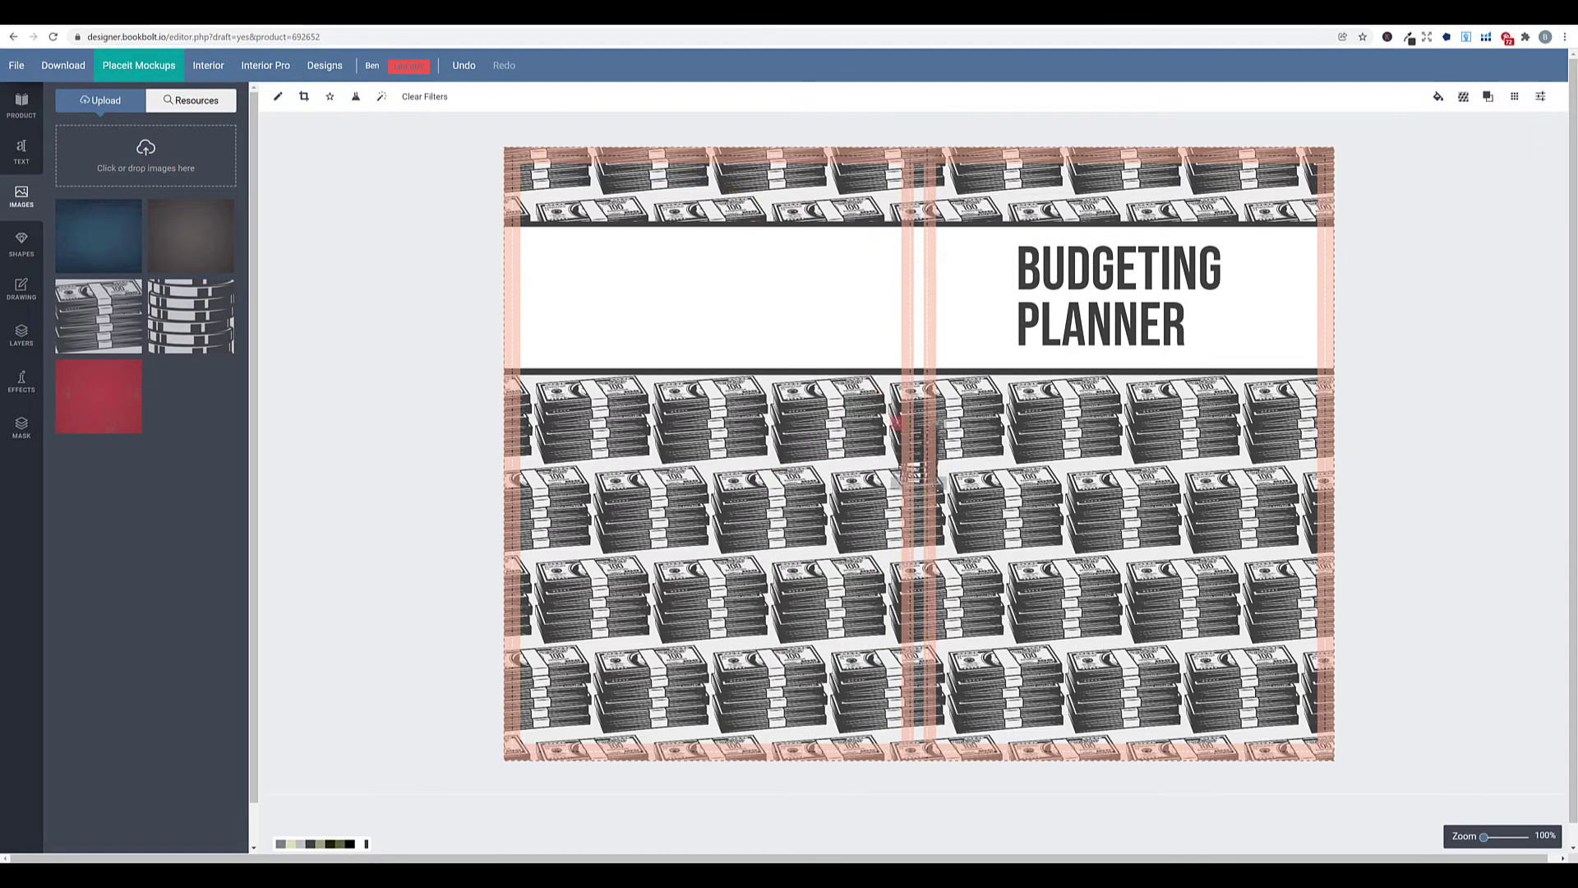
drag(898, 481, 1212, 324)
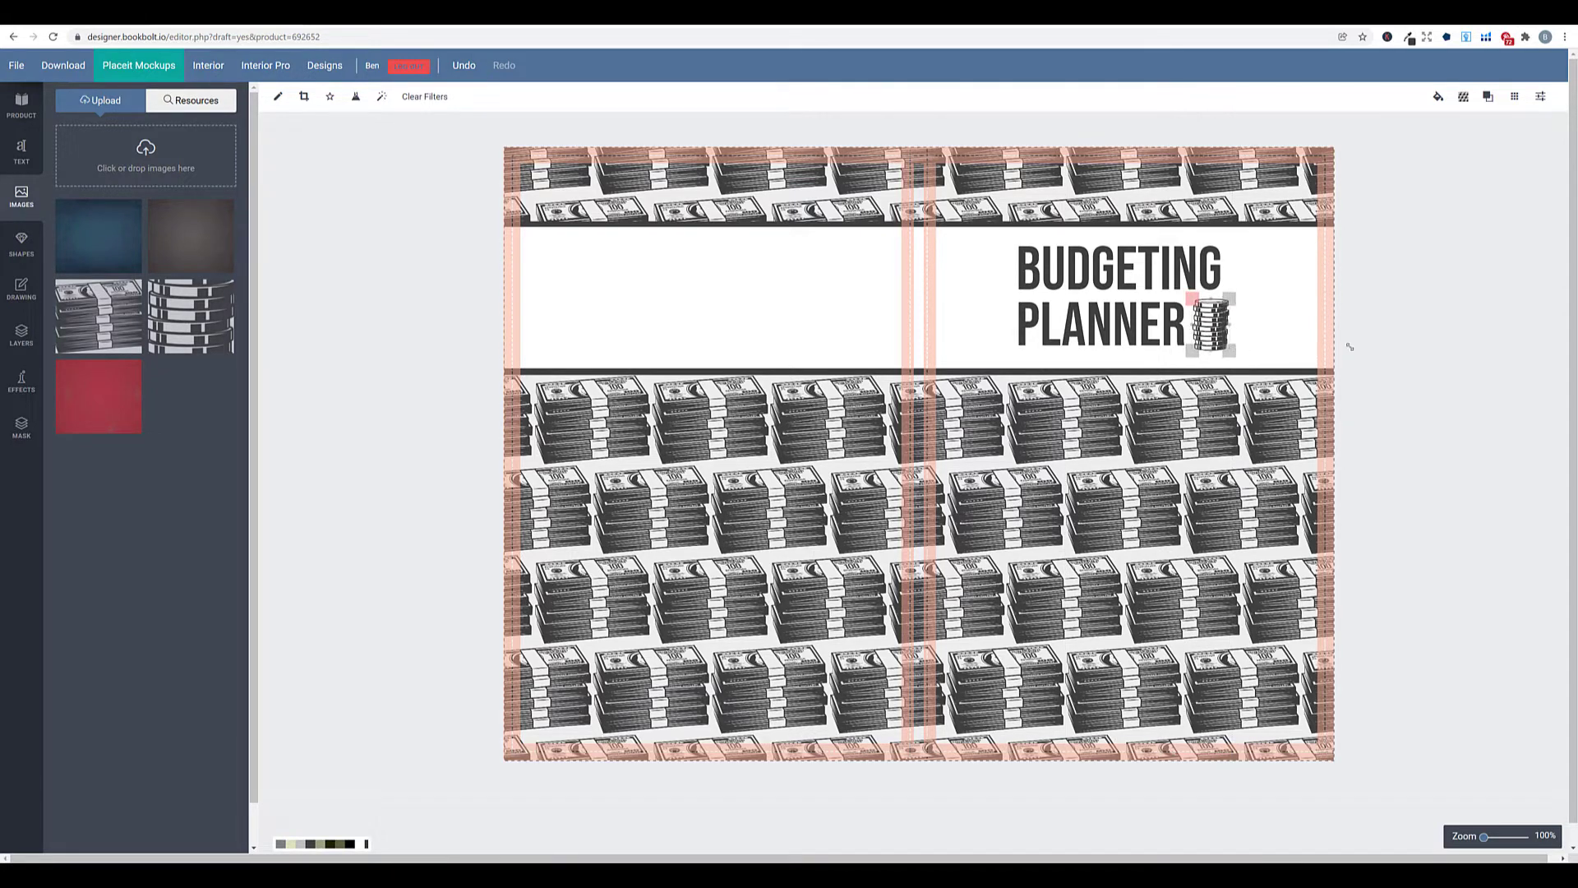
click(1434, 346)
click(1447, 299)
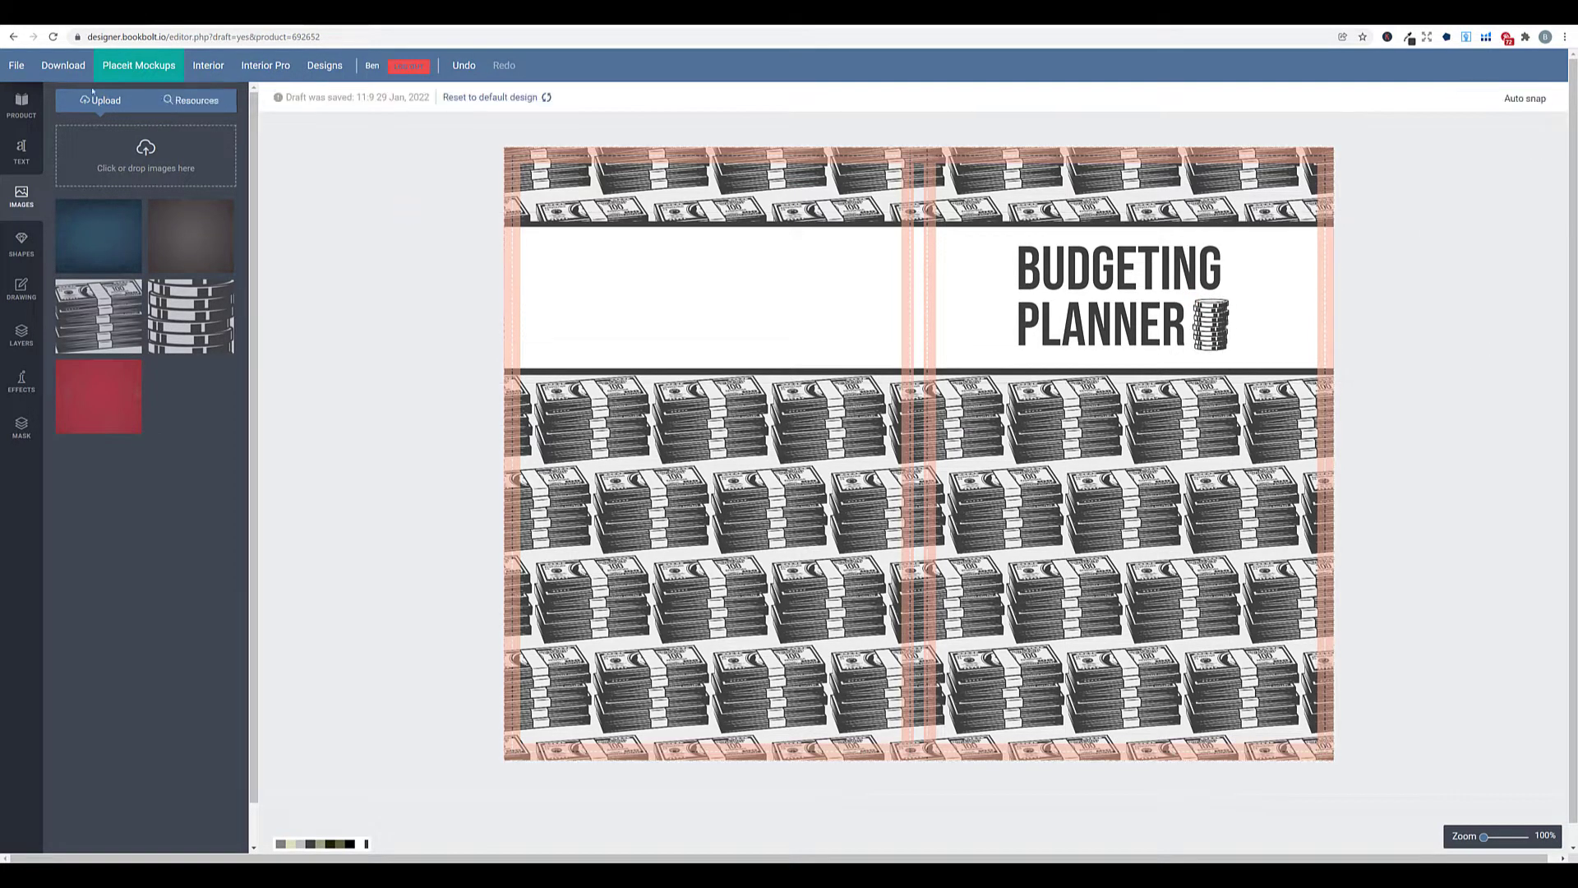
Download the finished cover design.
click(57, 68)
click(791, 466)
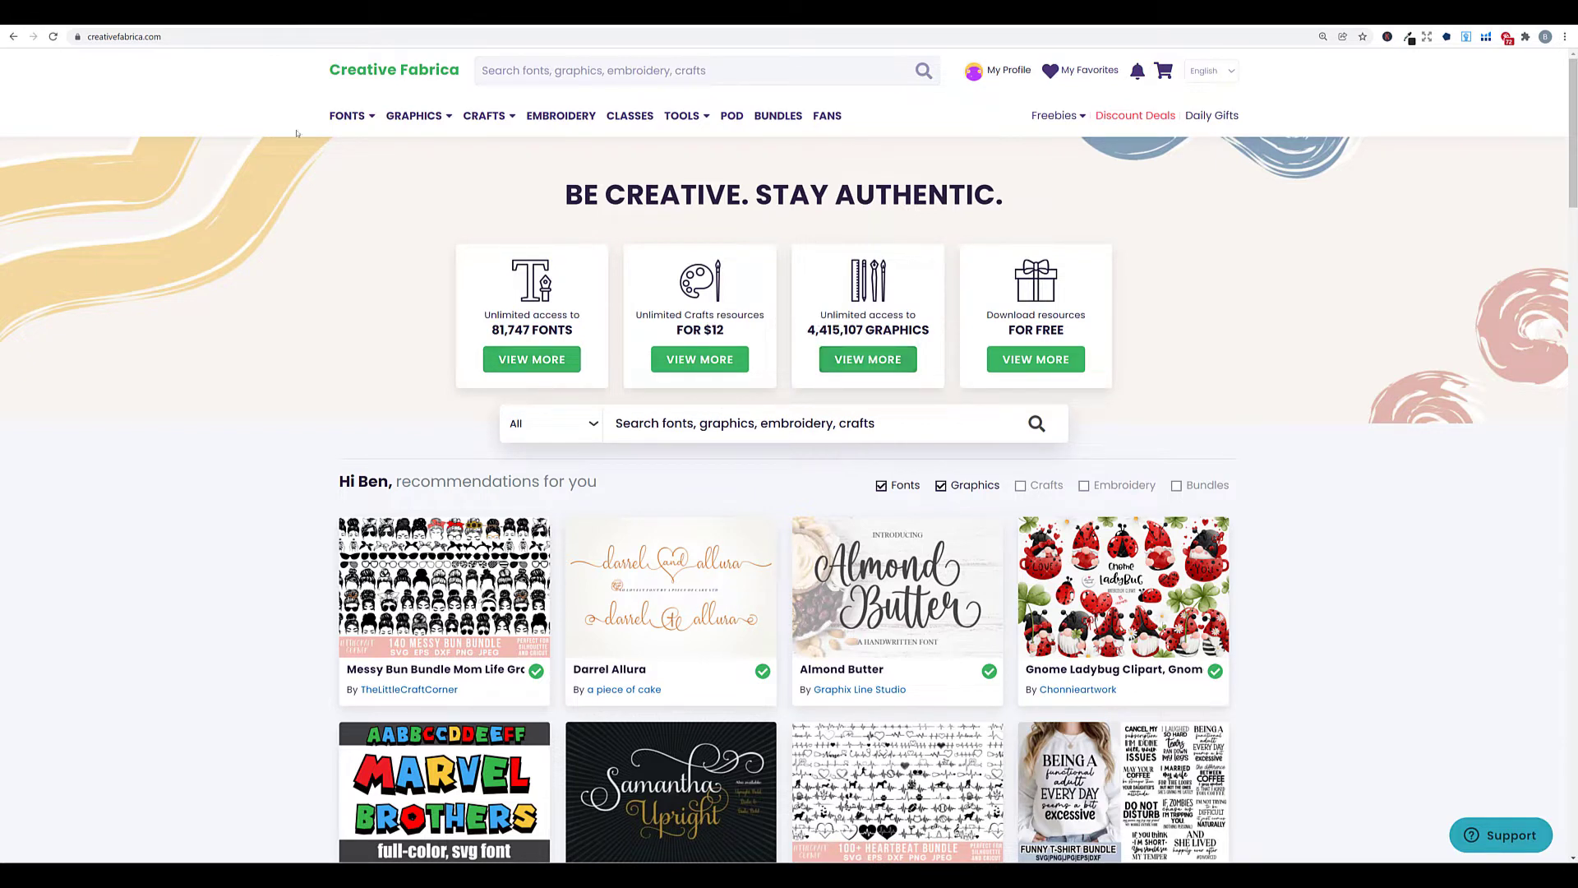
Browse all fonts on Creative Fabrica, looking through the popular fonts and new releases.
mouse_move(348, 120)
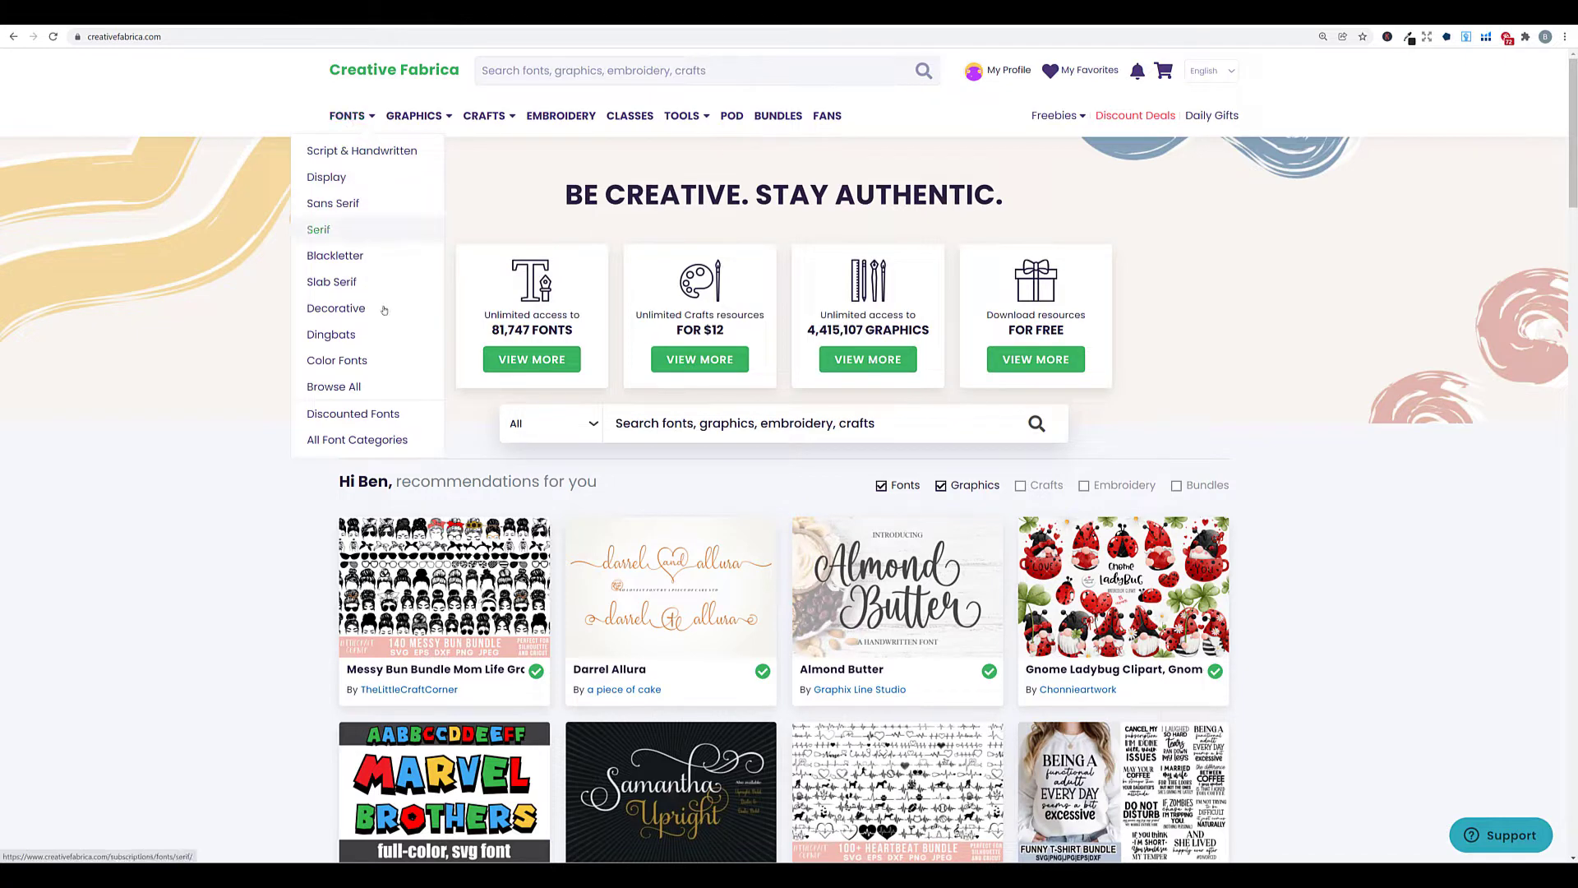
click(312, 381)
scroll(306, 377, down, 5)
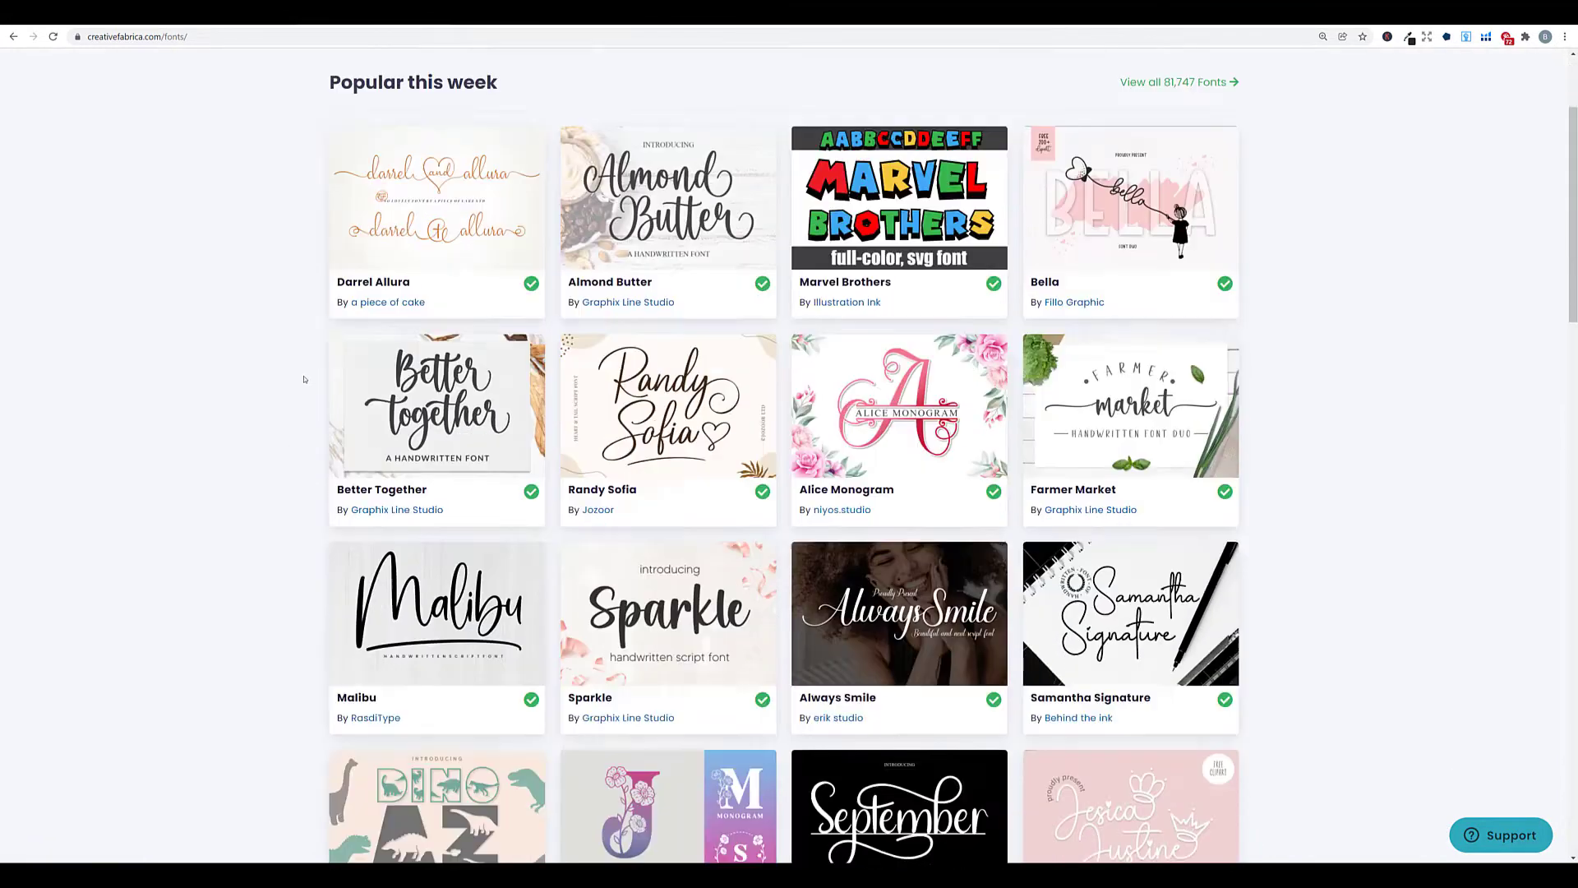
scroll(302, 376, down, 3)
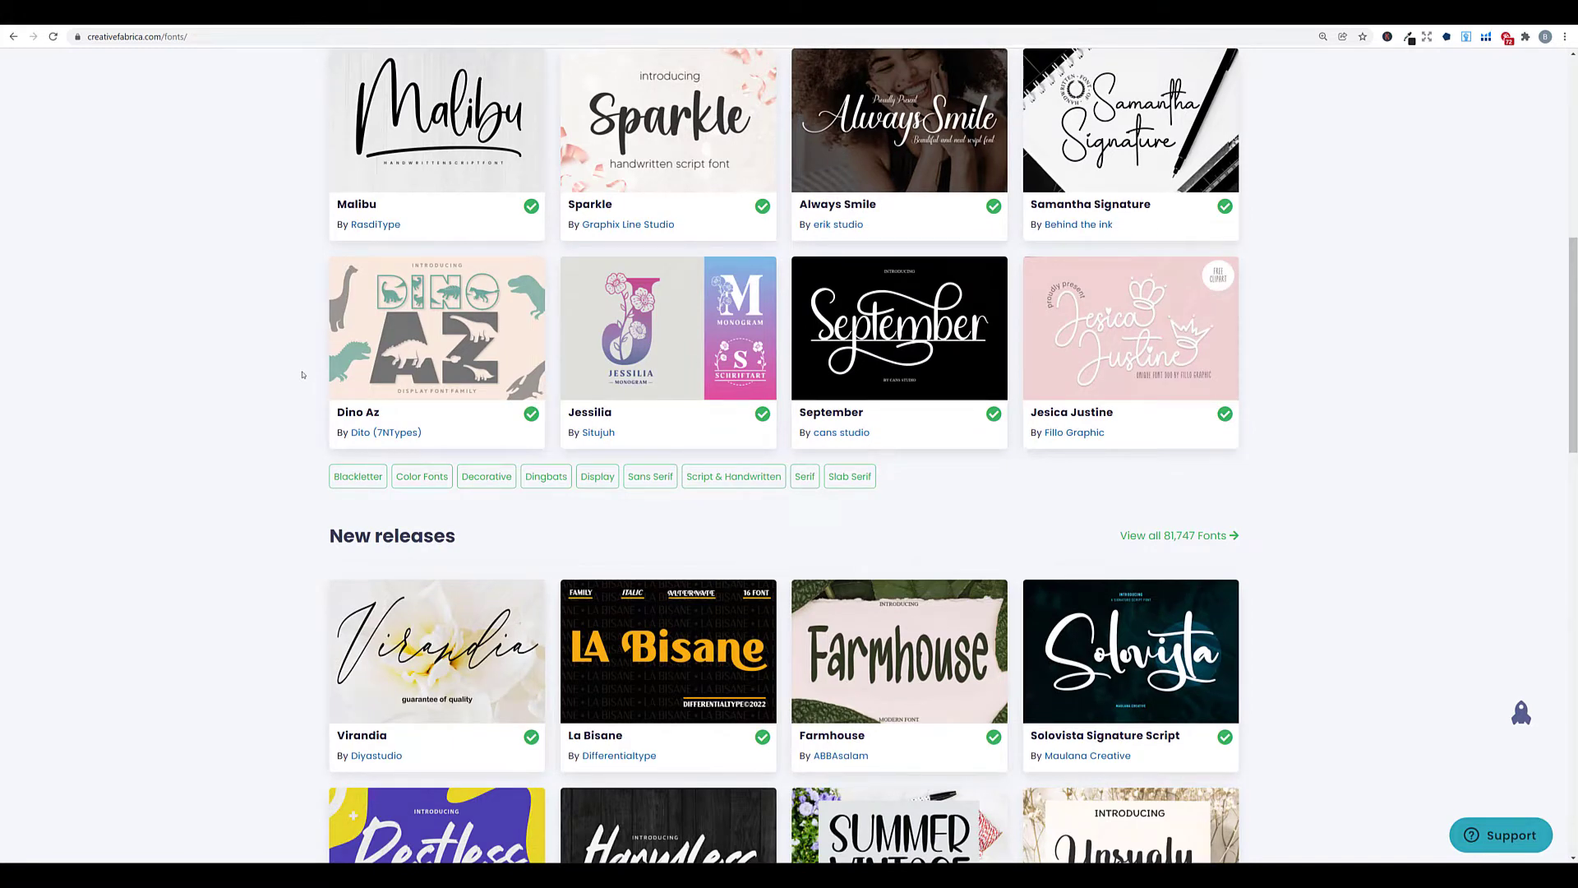
Look through the new font releases, and browse Creative Fabrica's digital background textures and images.
scroll(302, 375, down, 5)
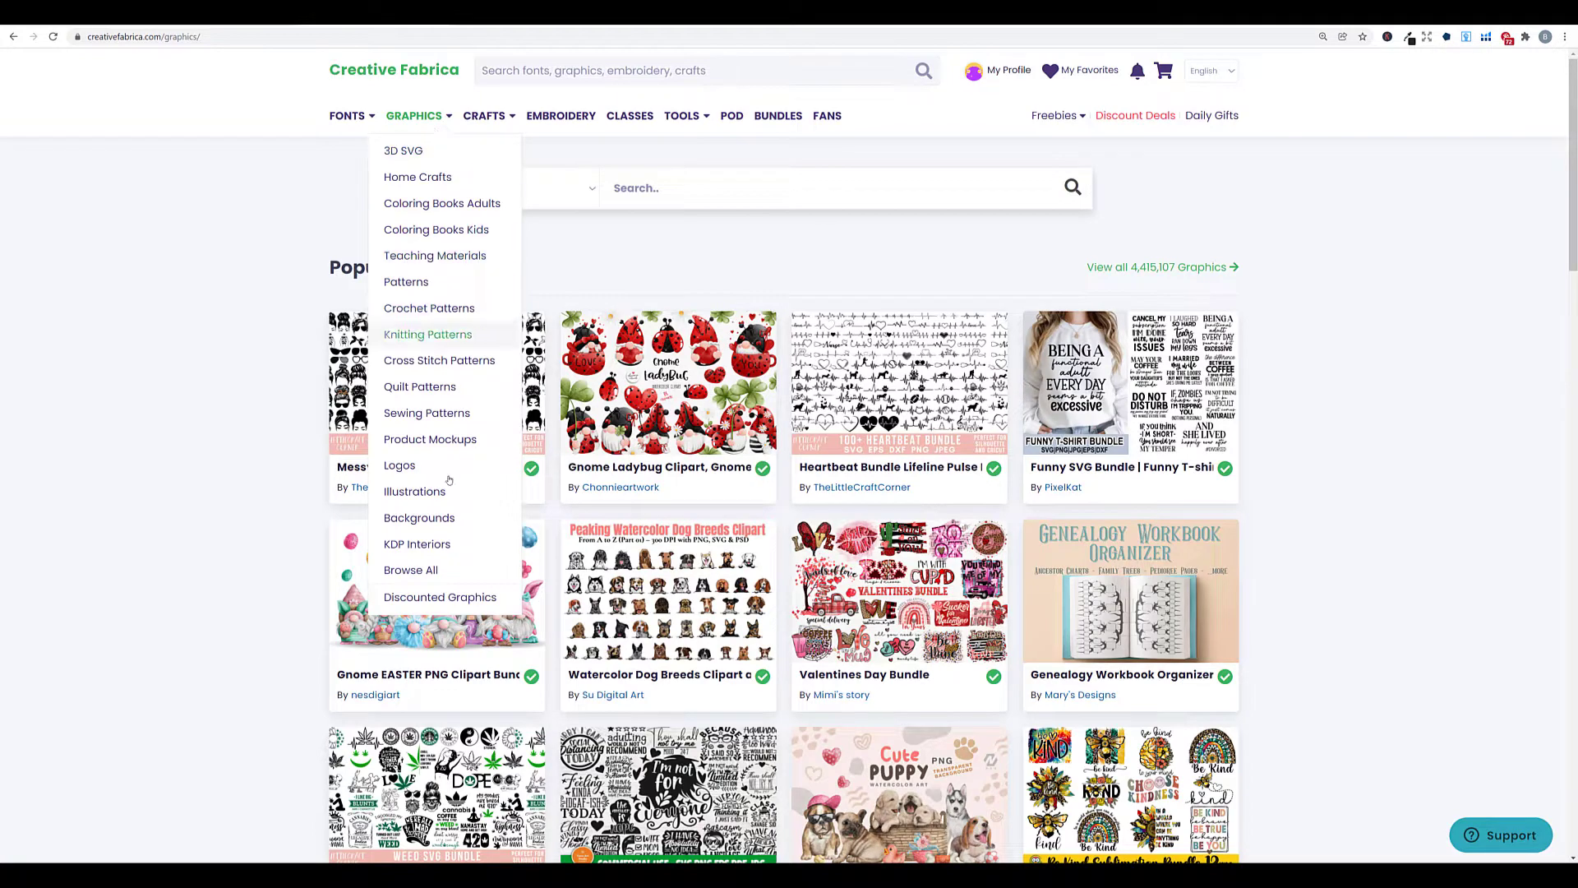
click(420, 518)
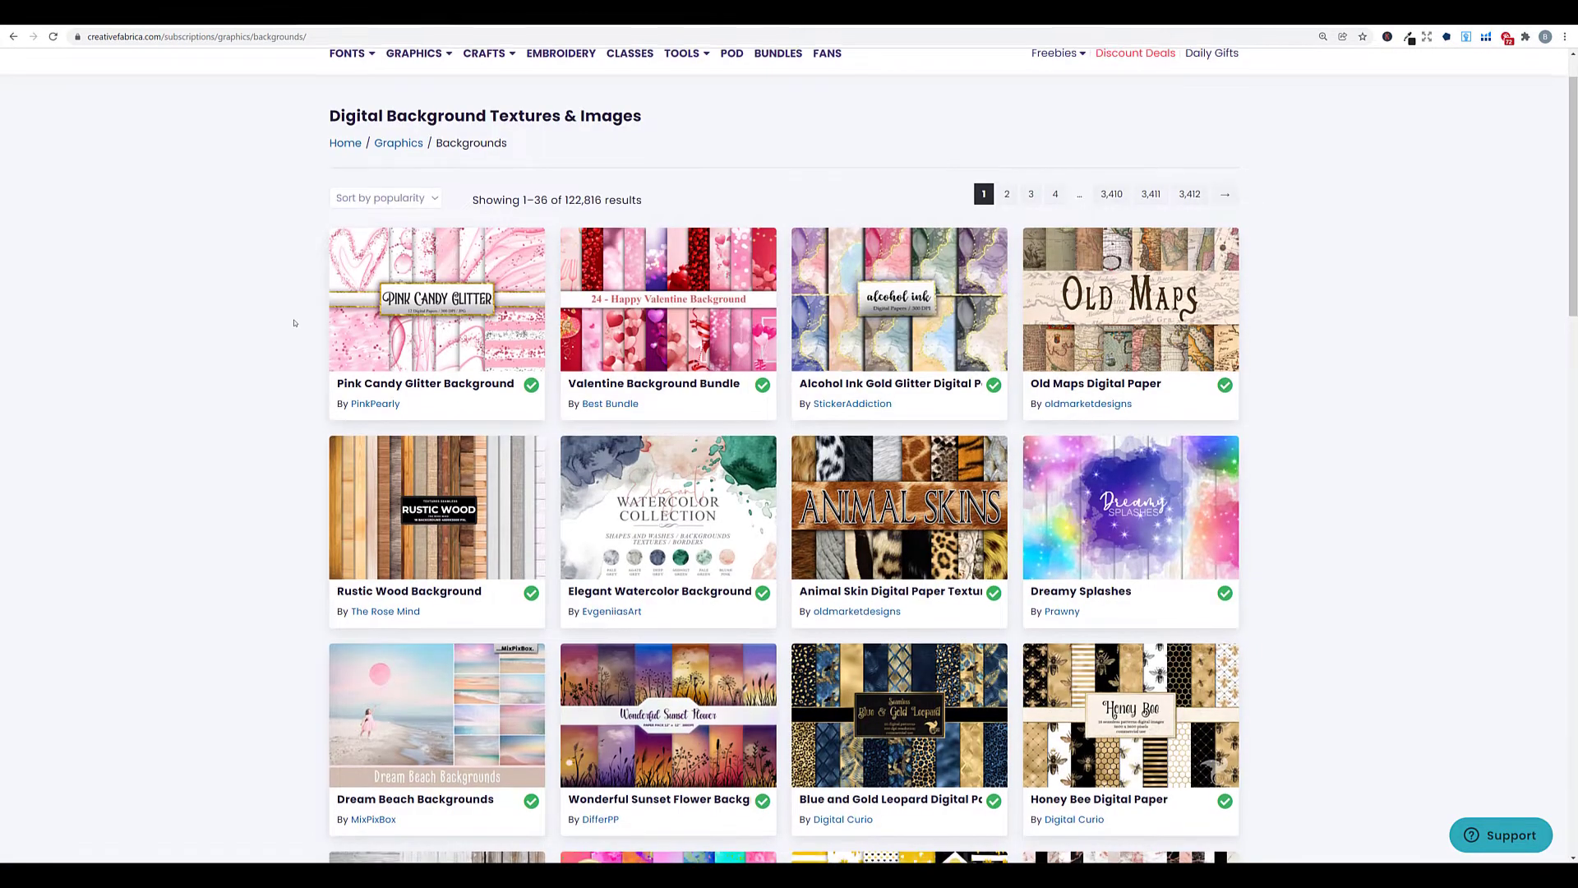
scroll(293, 323, down, 6)
scroll(296, 320, down, 8)
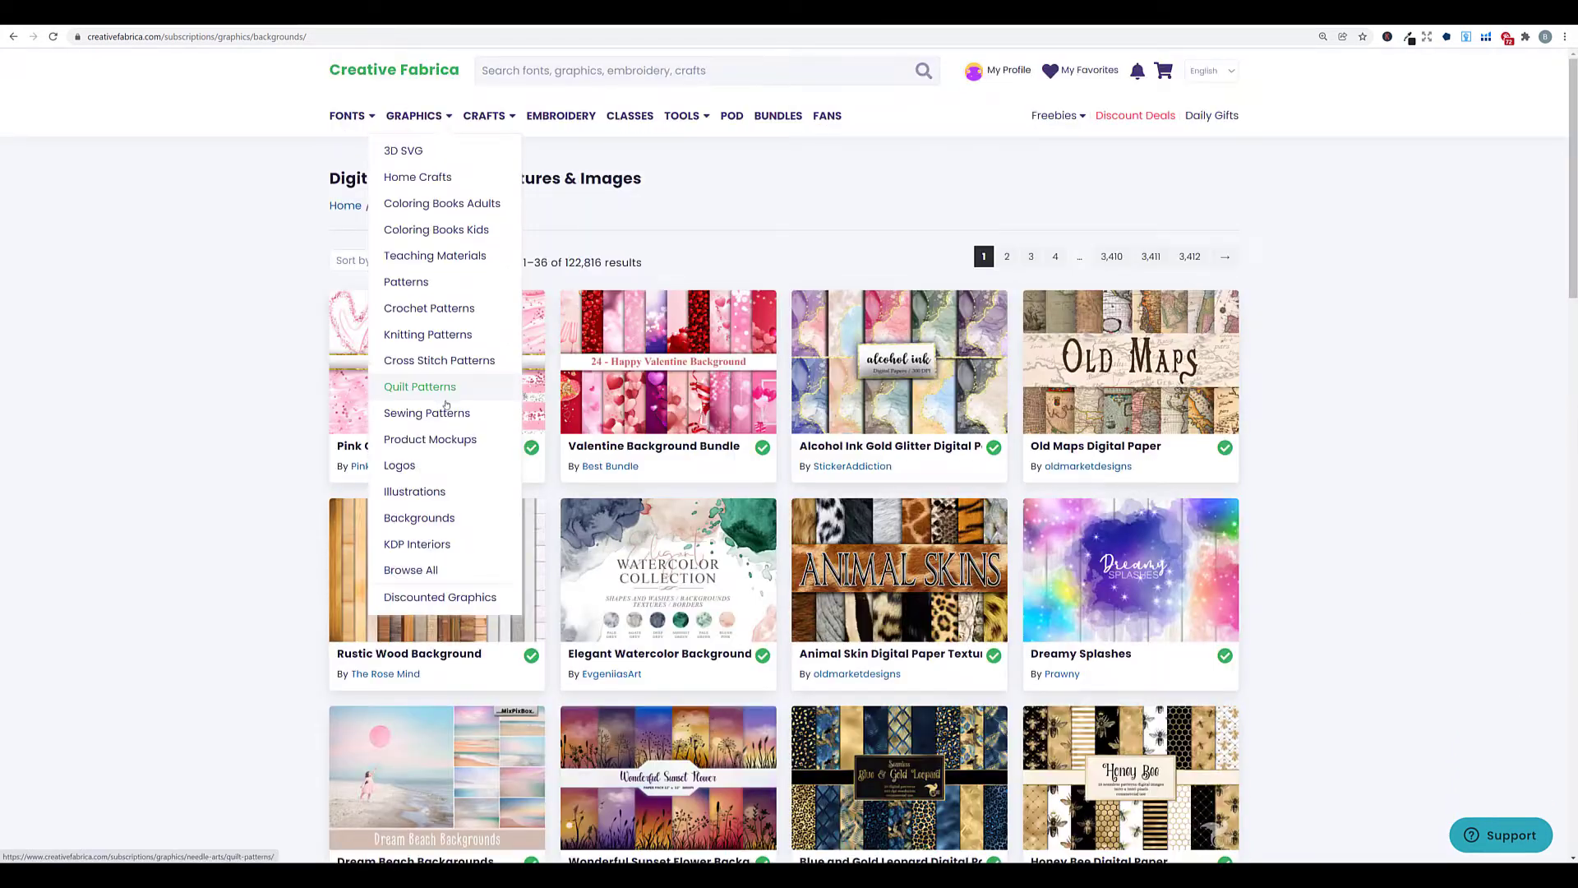
Browse the KDP Interiors graphics, looking through the planner, journal and coloring book interiors.
click(418, 544)
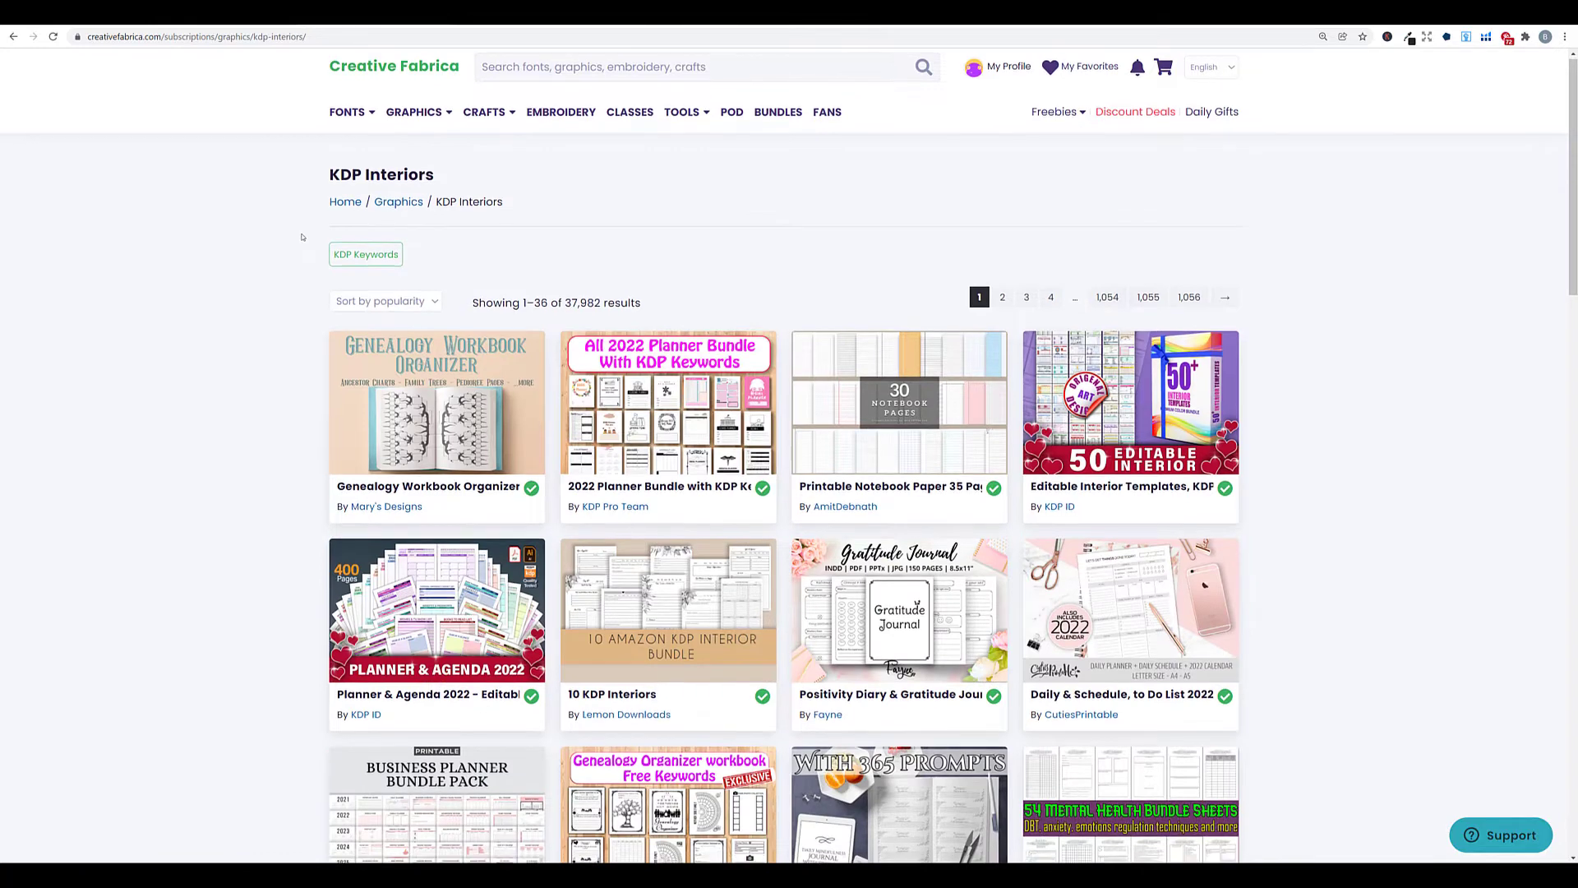
scroll(302, 237, down, 4)
scroll(301, 237, down, 1)
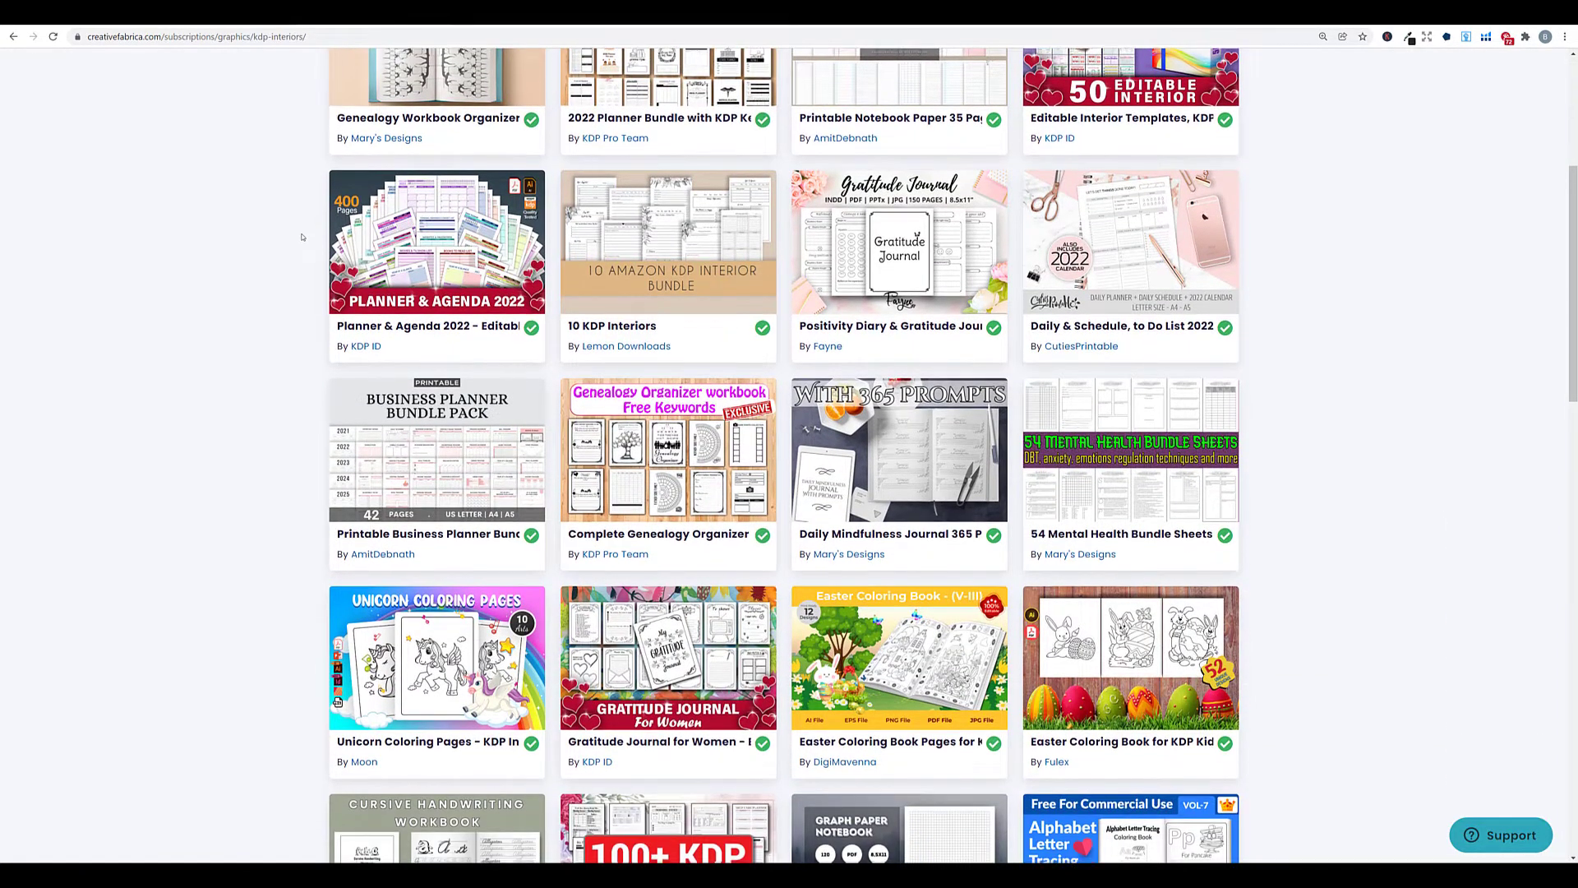
scroll(301, 237, down, 3)
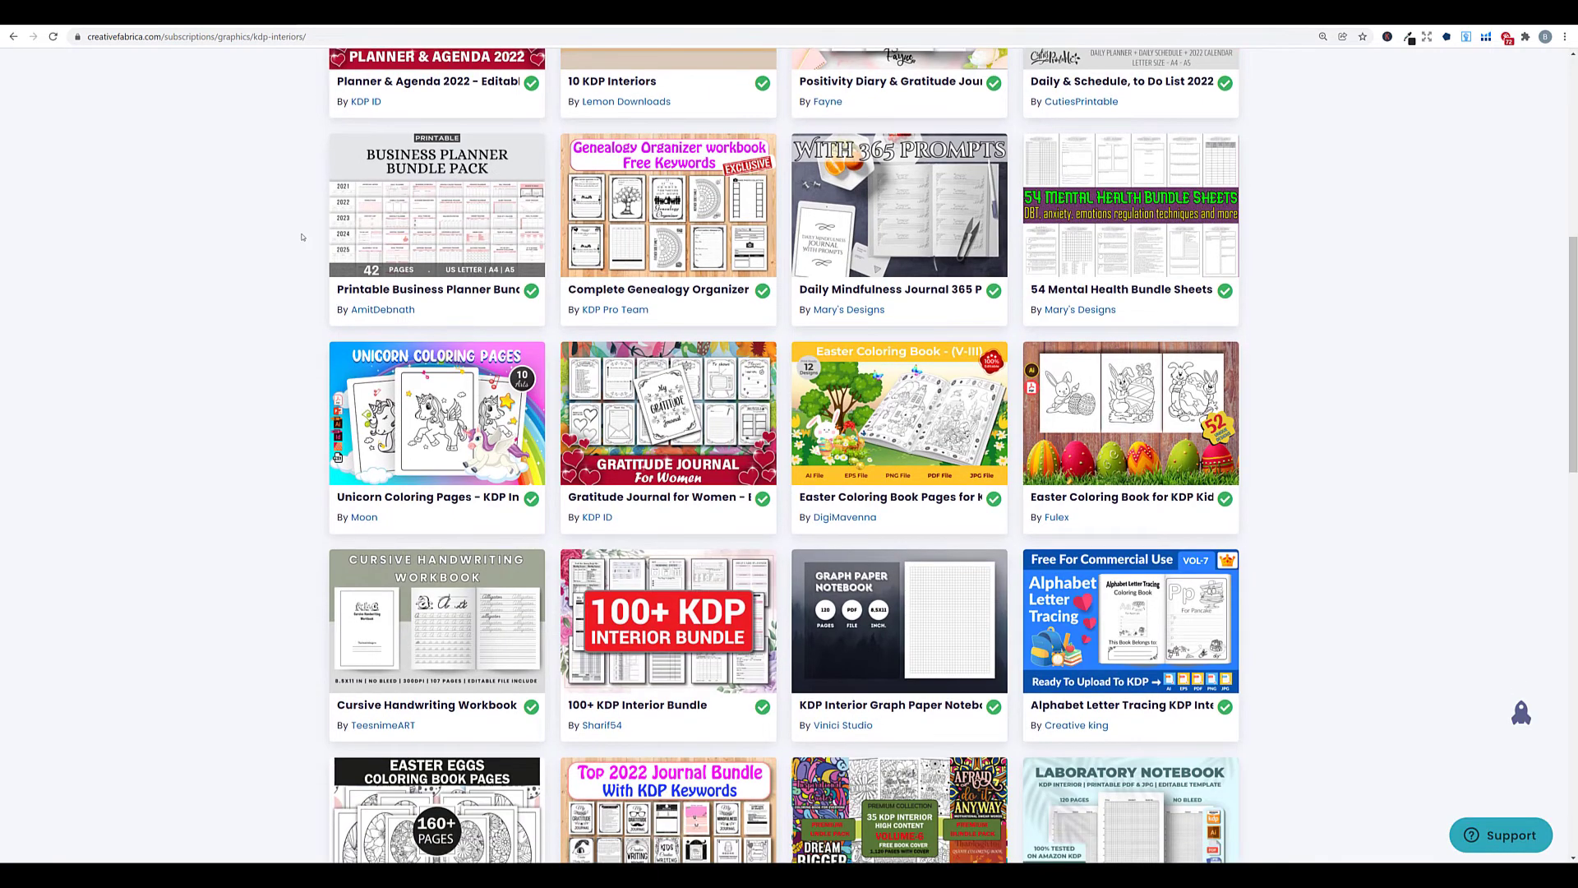
scroll(301, 237, down, 6)
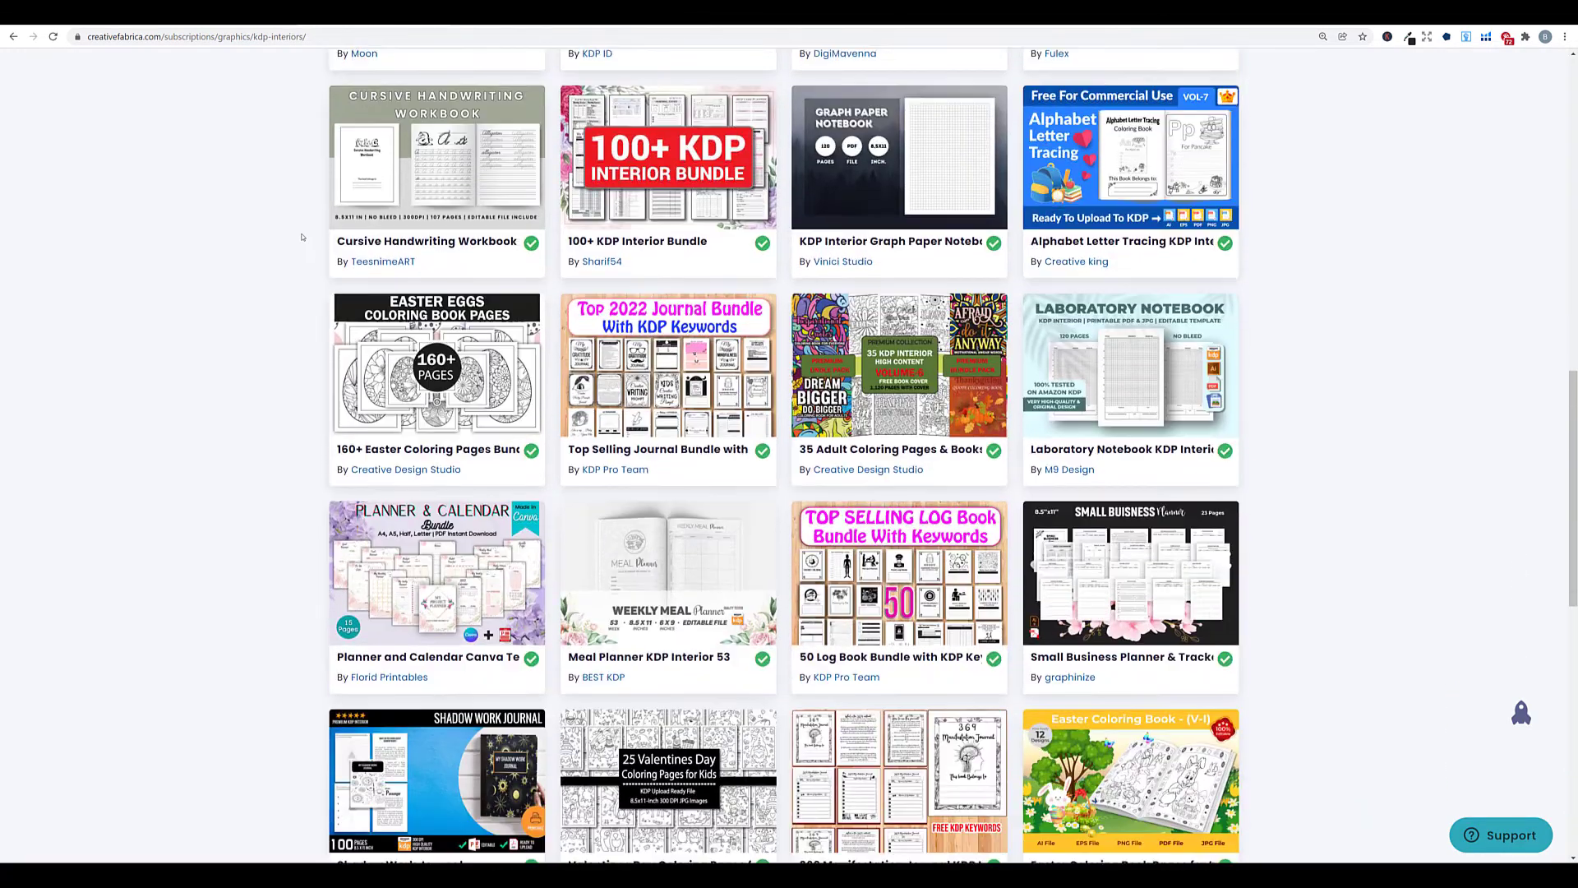
scroll(302, 237, down, 1)
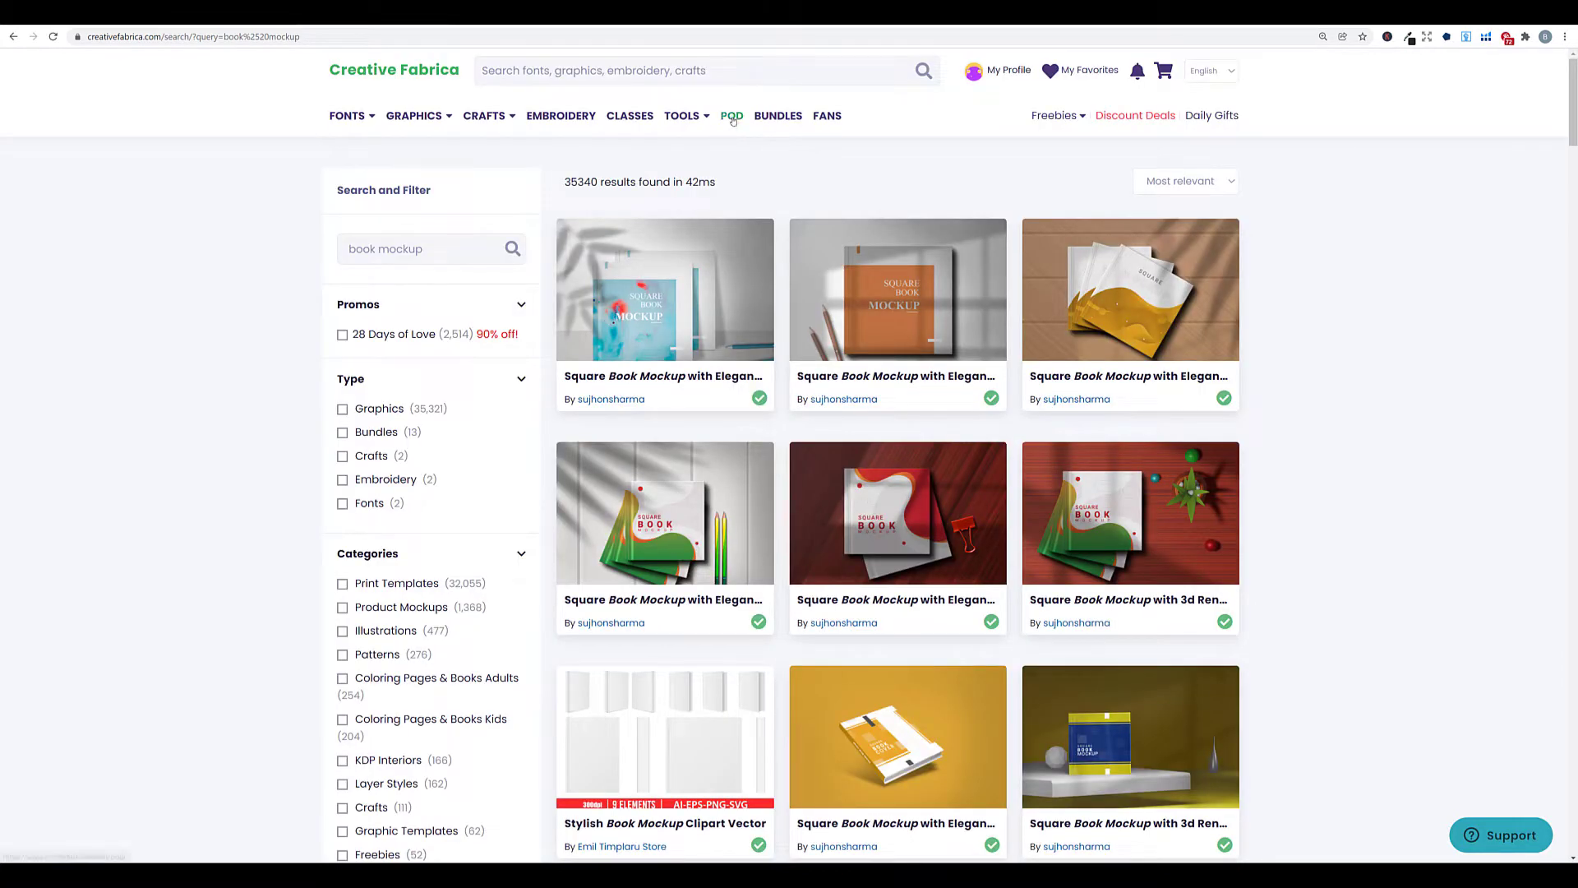
Look through the Print On Demand assets, covering the POD graphics and fonts.
click(733, 117)
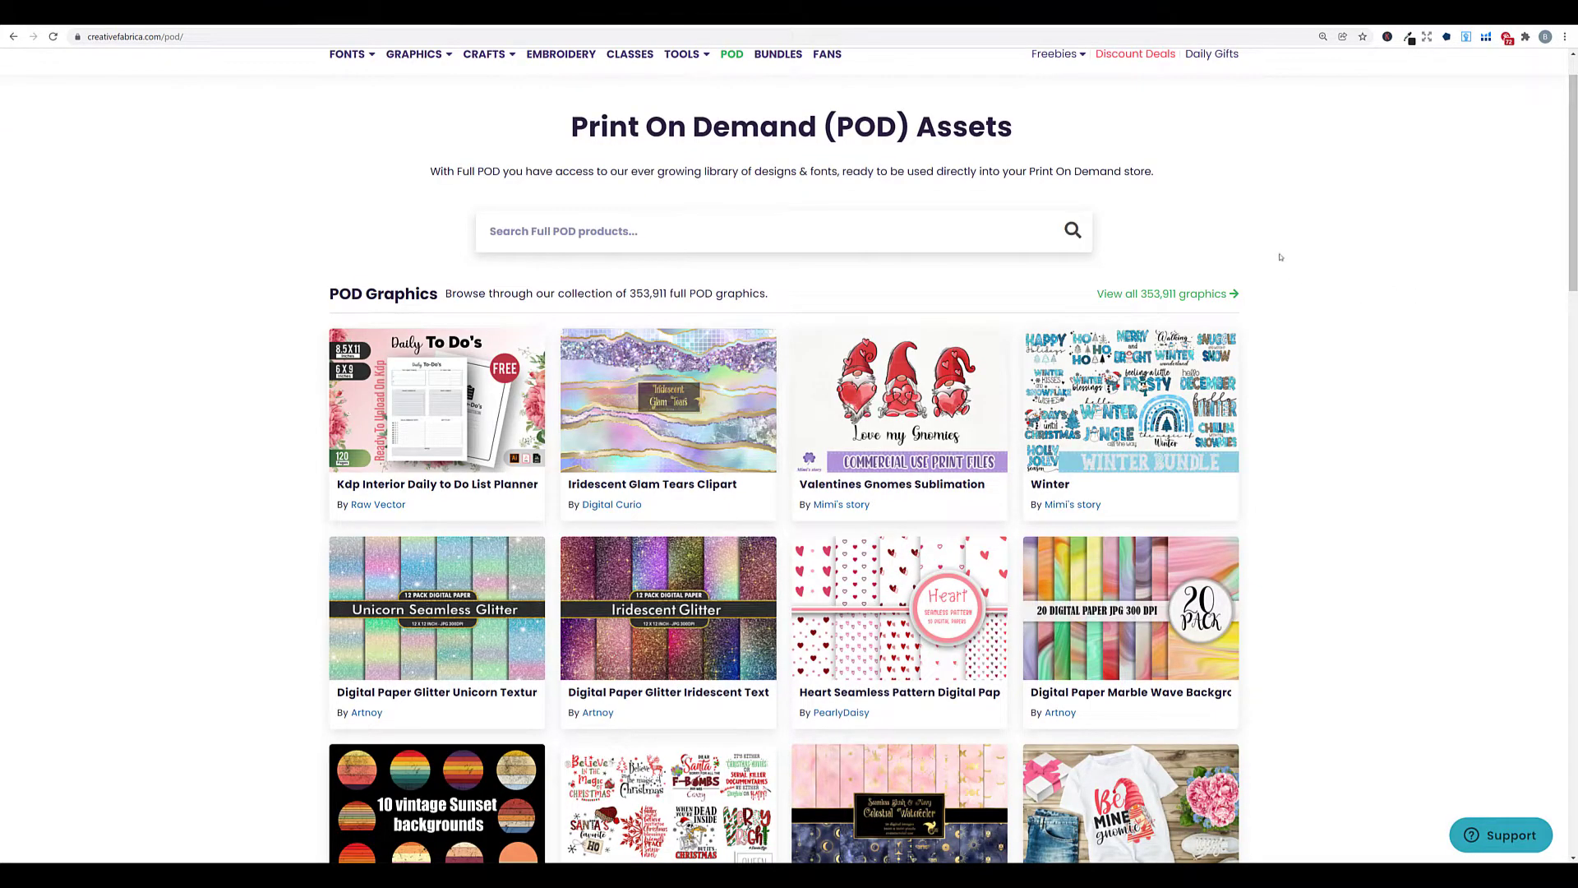
scroll(1280, 257, down, 4)
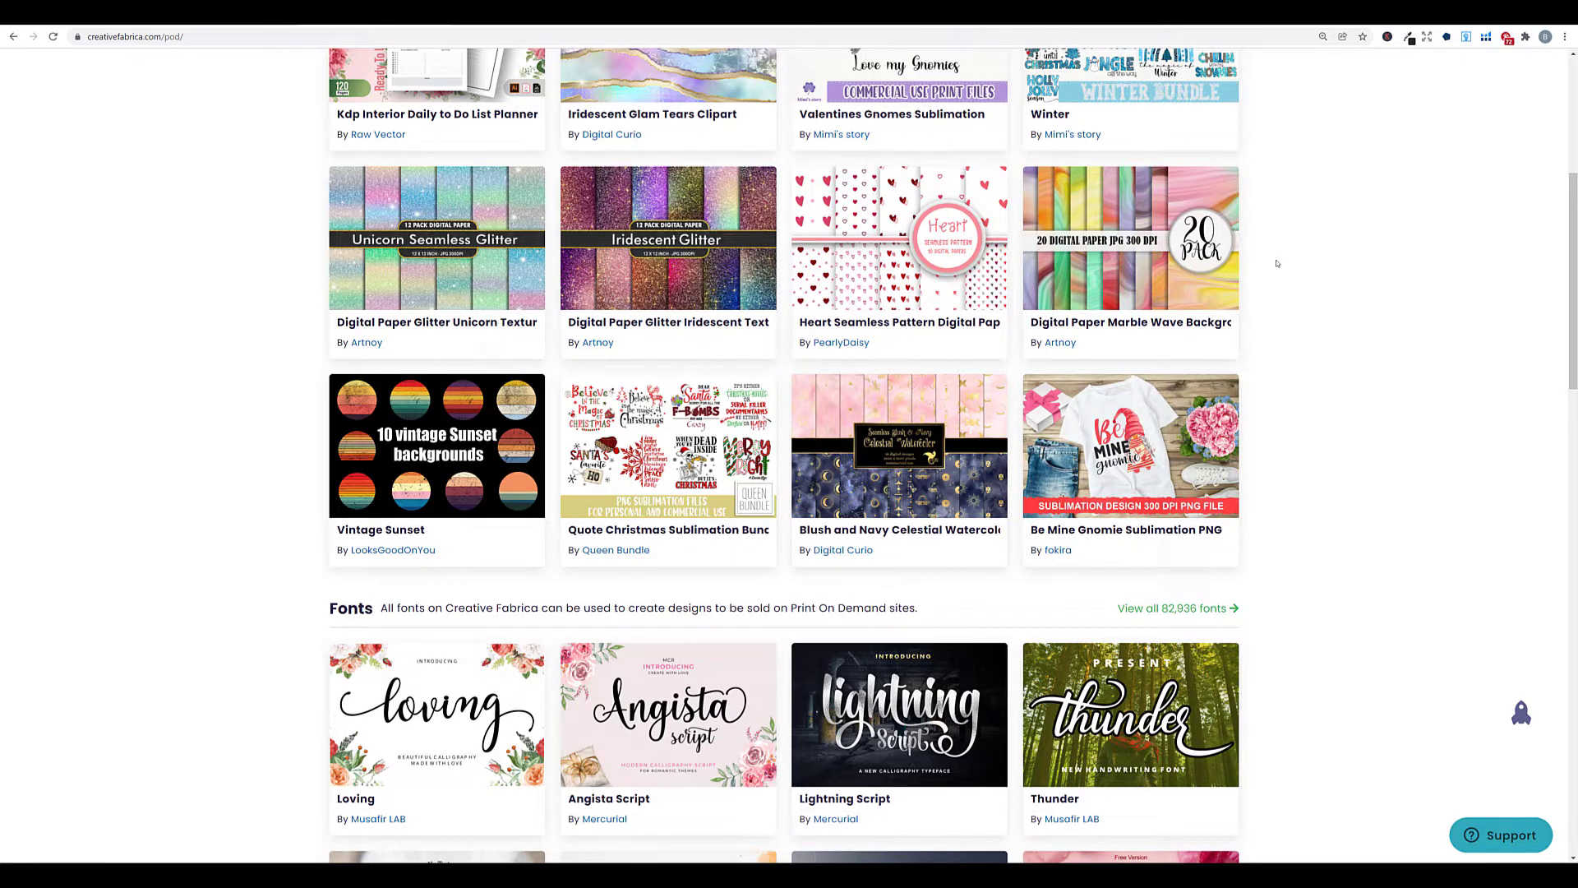
scroll(1277, 263, up, 5)
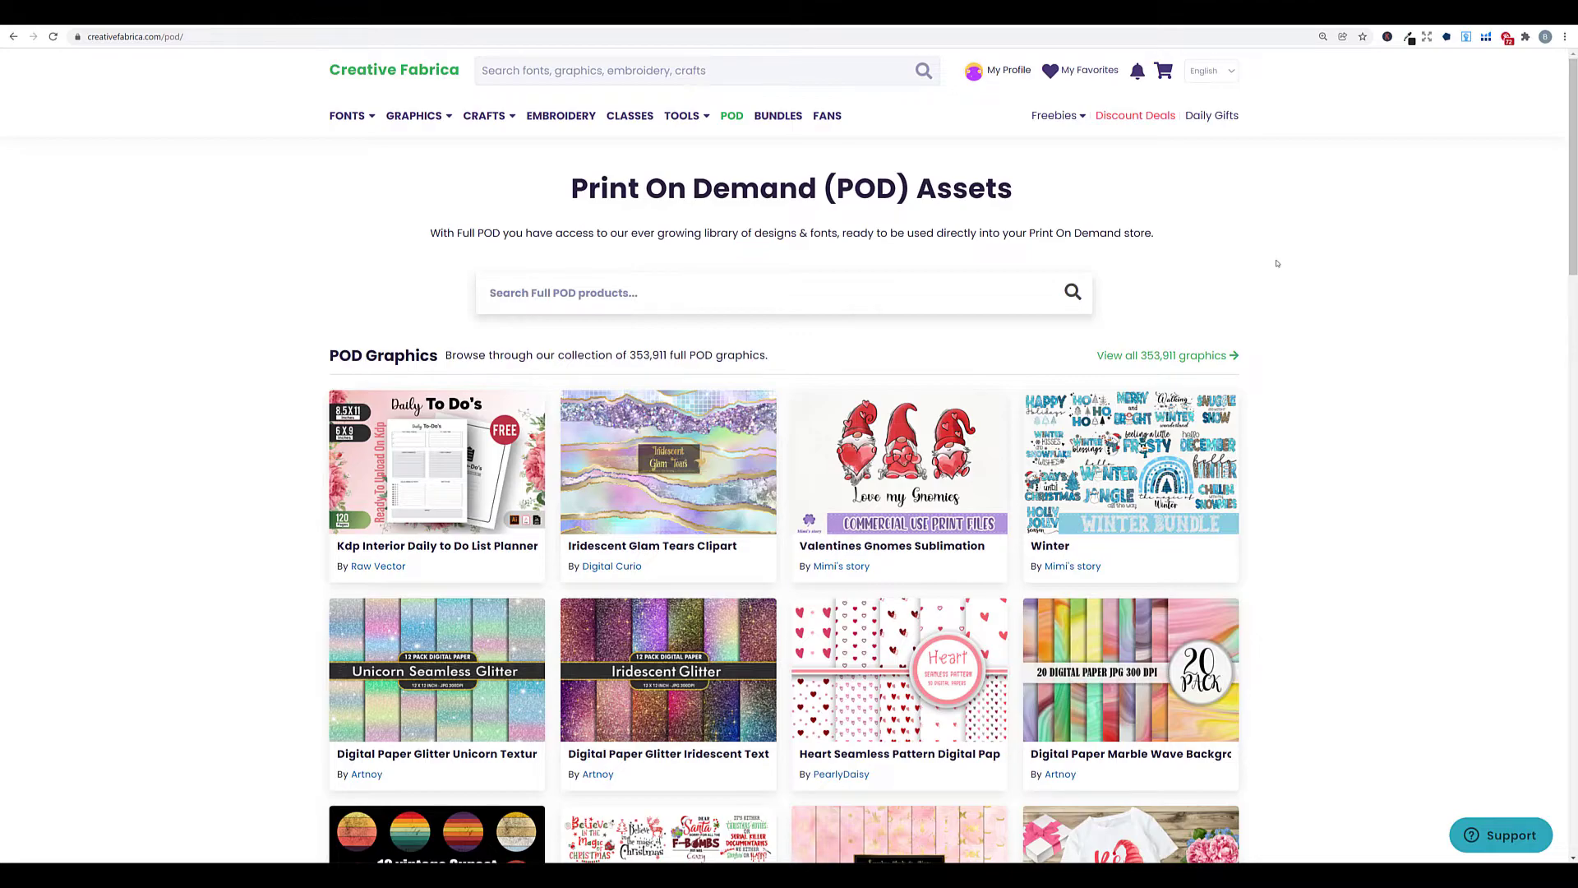
scroll(1277, 263, down, 1)
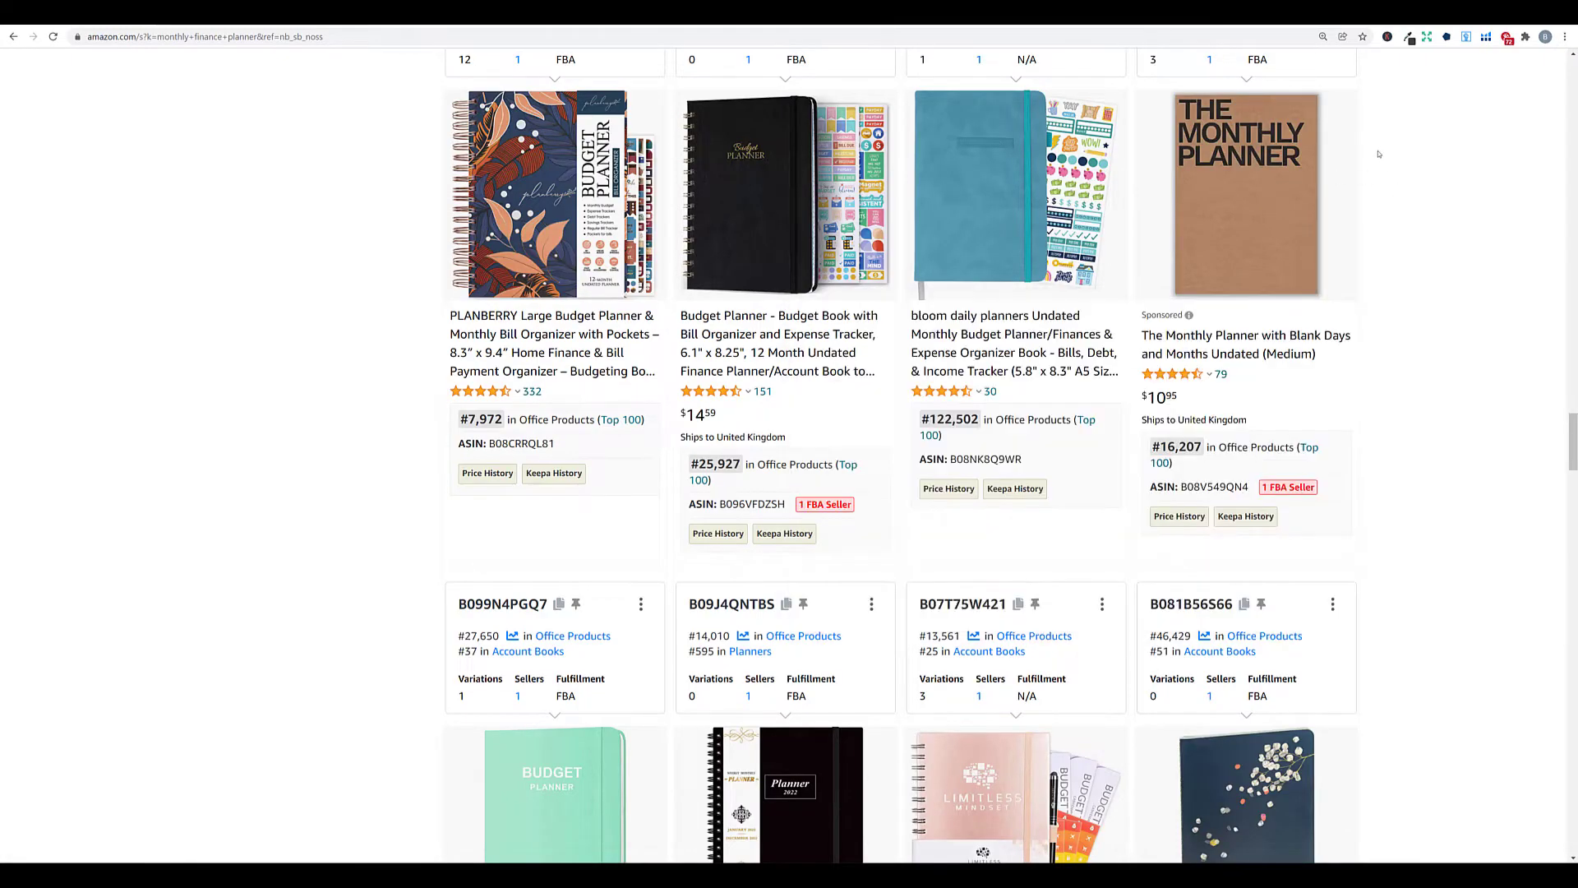
Sample the brown cover colour of The Monthly Planner on Amazon with Eye Dropper, and copy its hex code in the Book Bolt designer.
click(1408, 38)
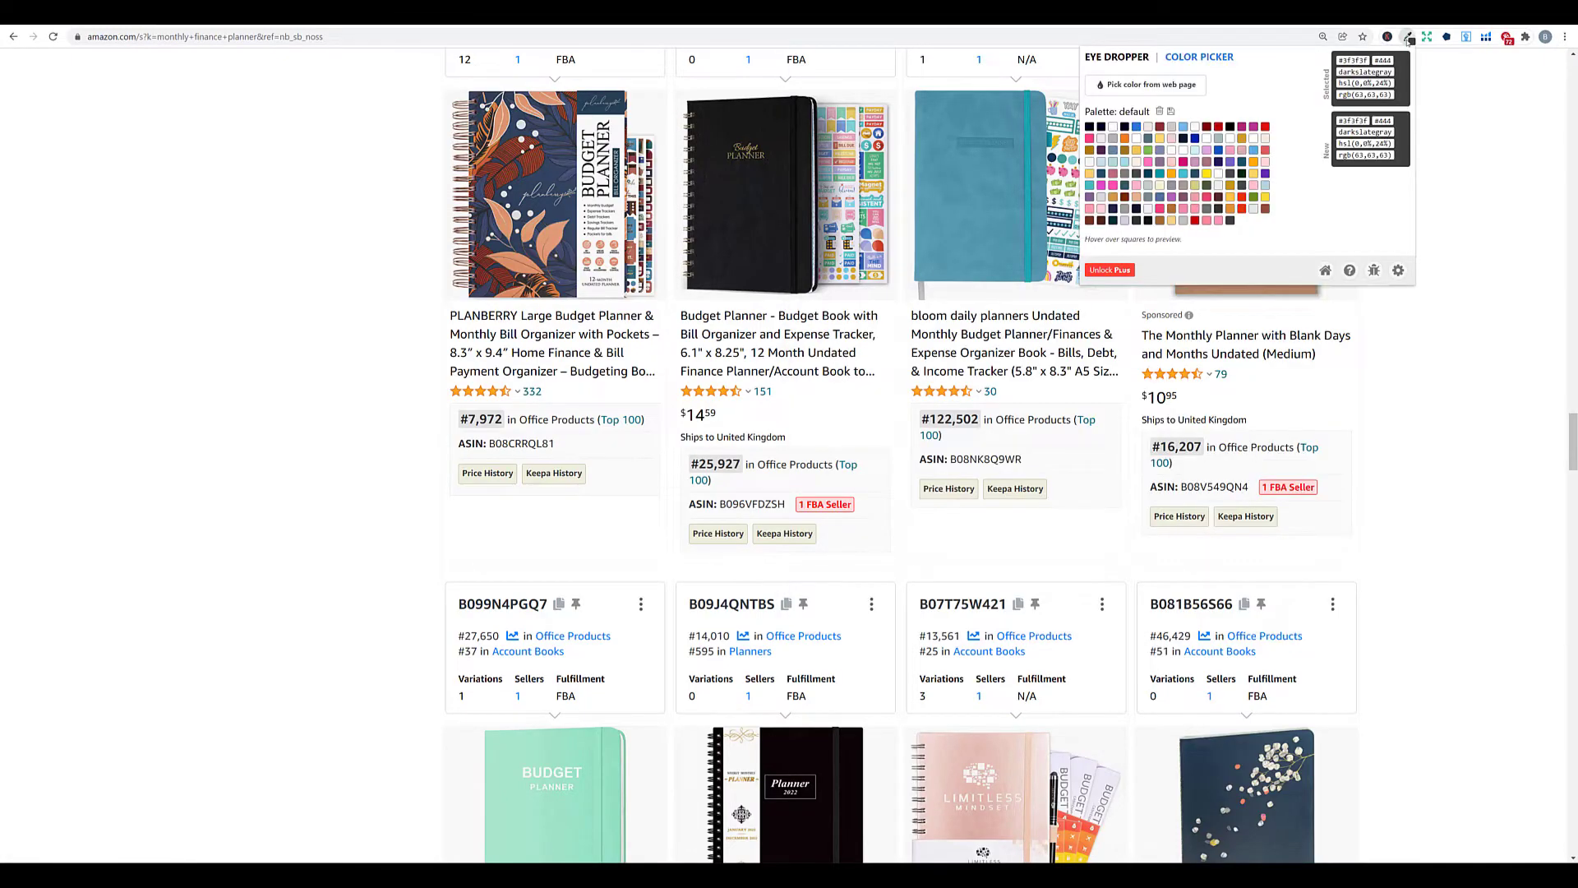
click(1168, 89)
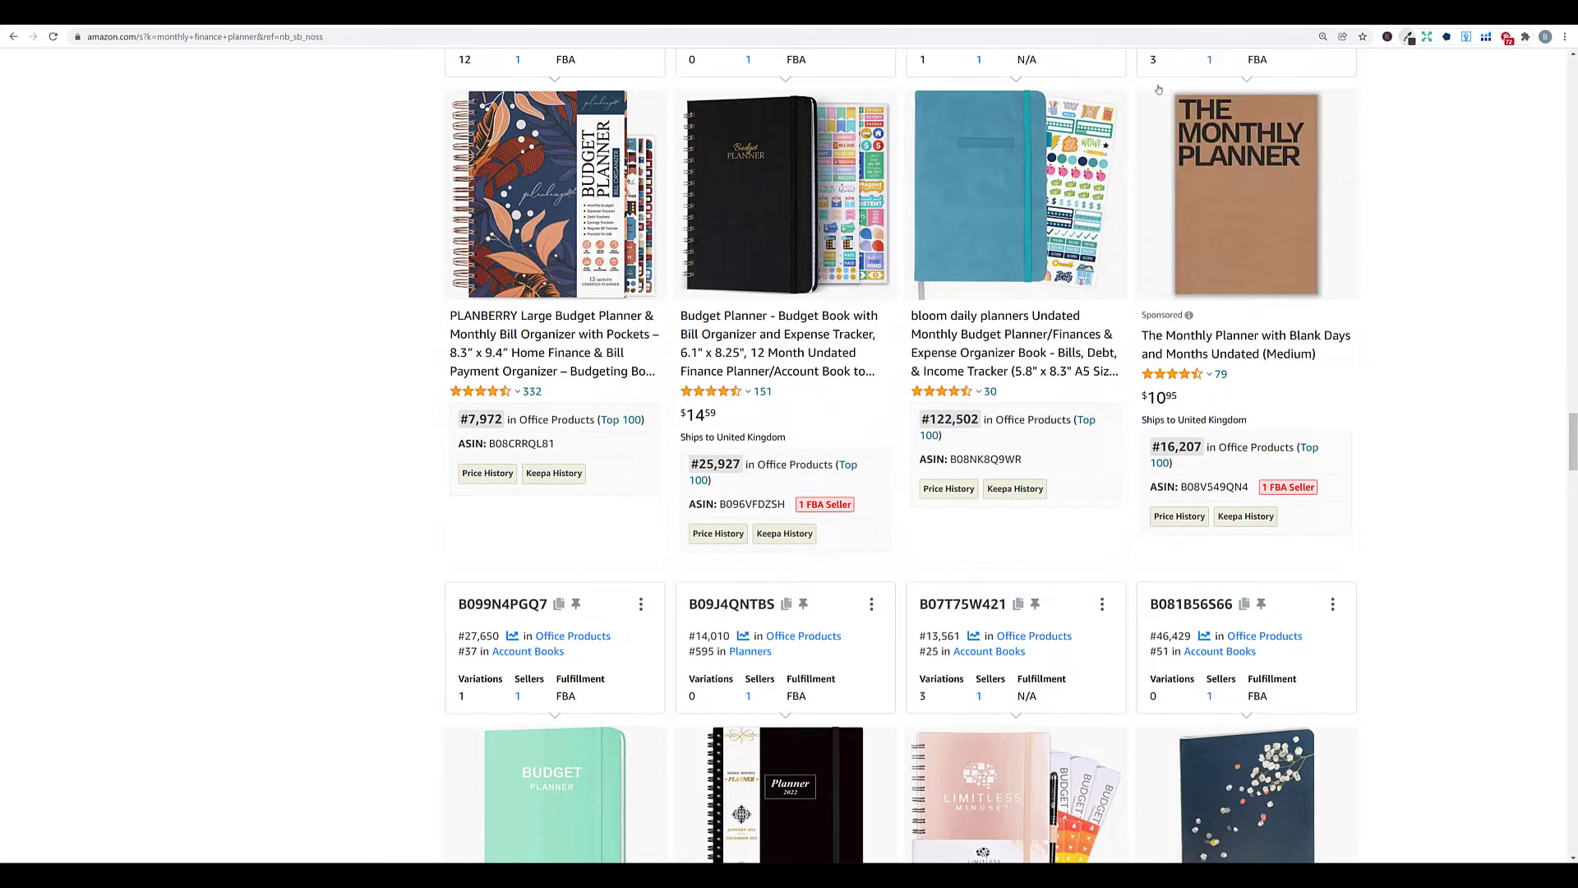
click(1288, 184)
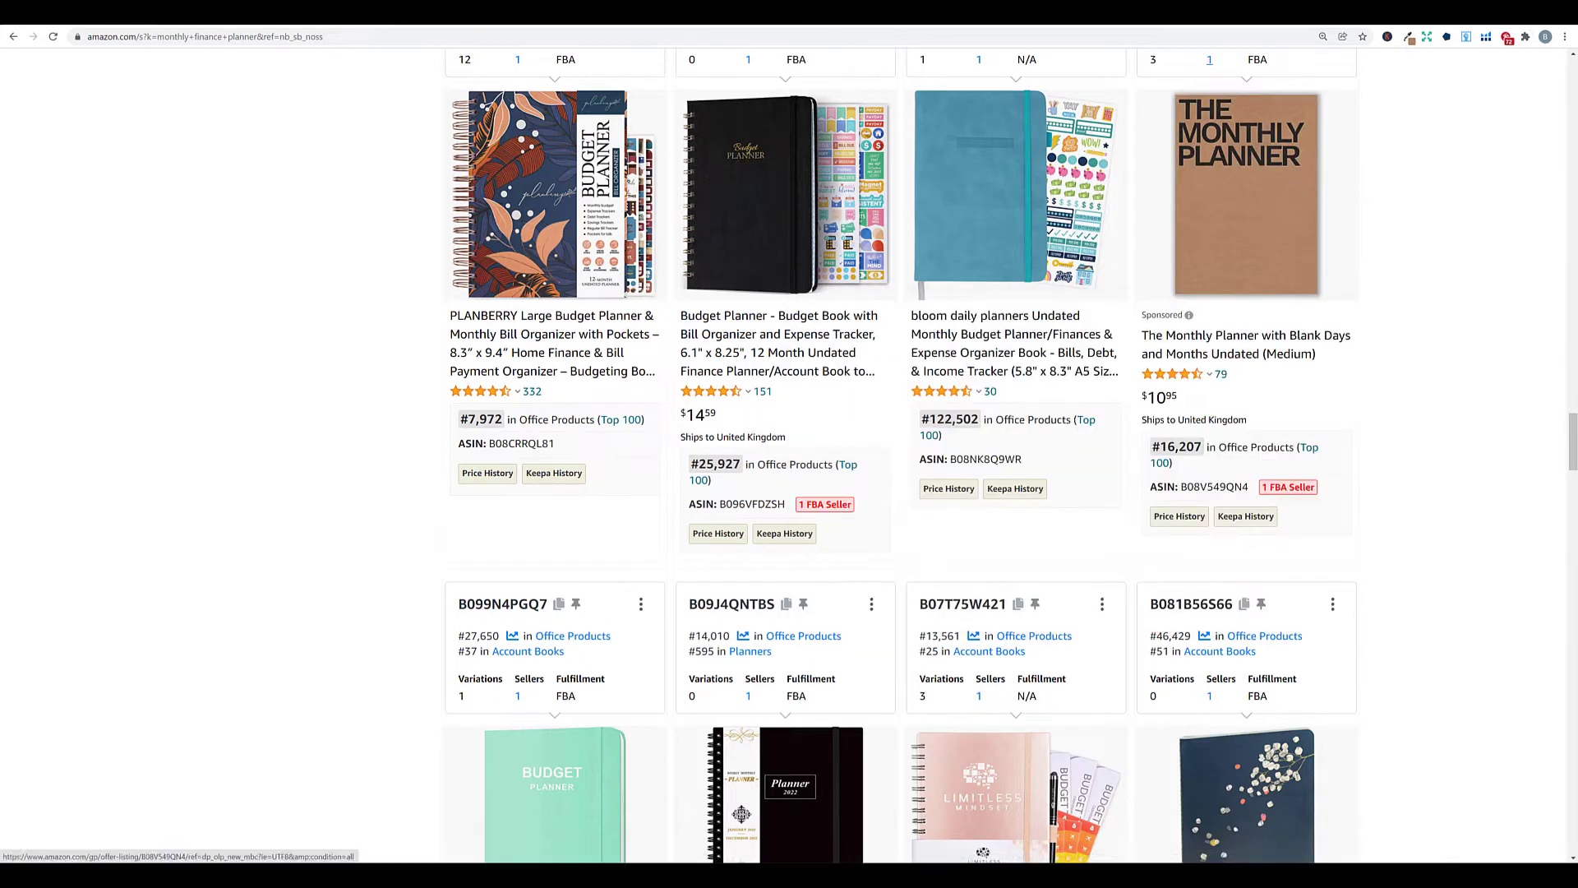
click(626, 13)
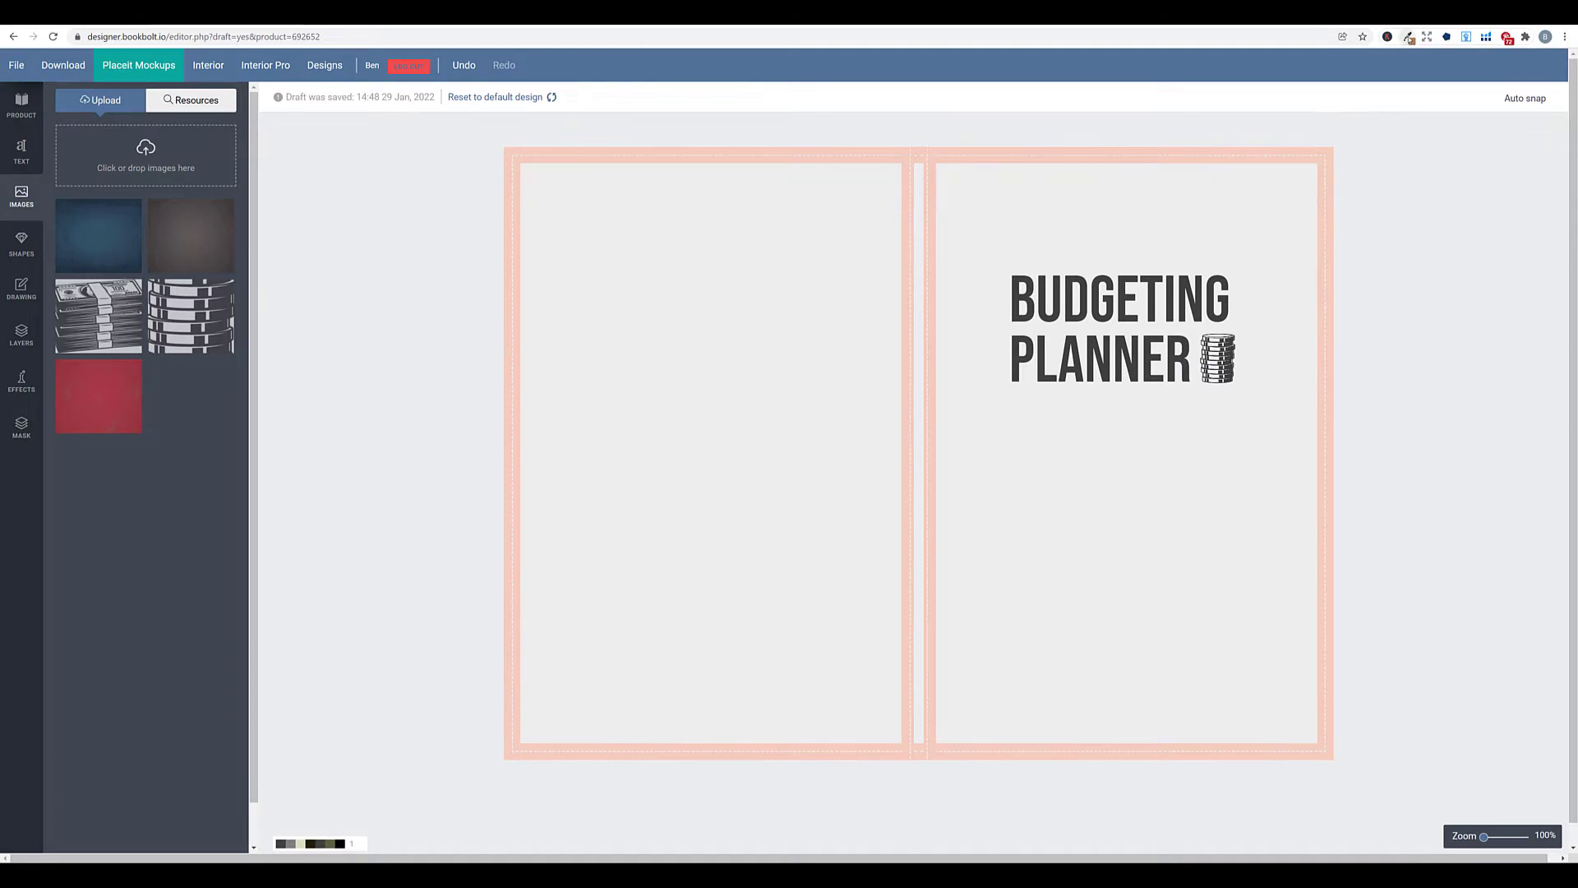
click(1408, 37)
double_click(1353, 60)
right_click(1353, 62)
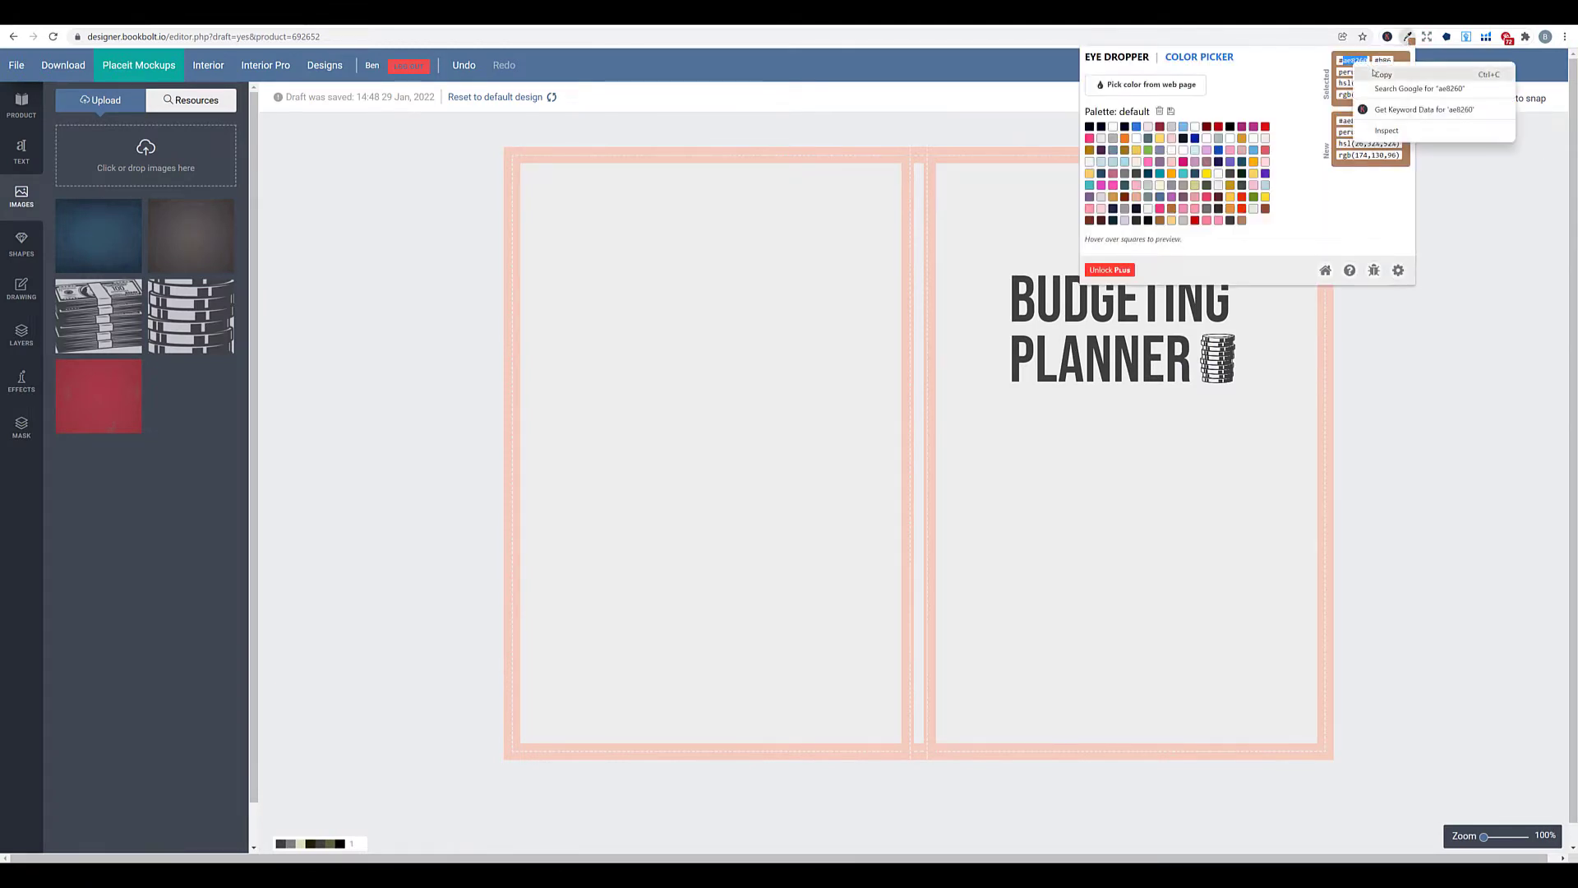
click(1389, 73)
Set the book cover's product colour to the copied brown, #ae8260.
click(23, 102)
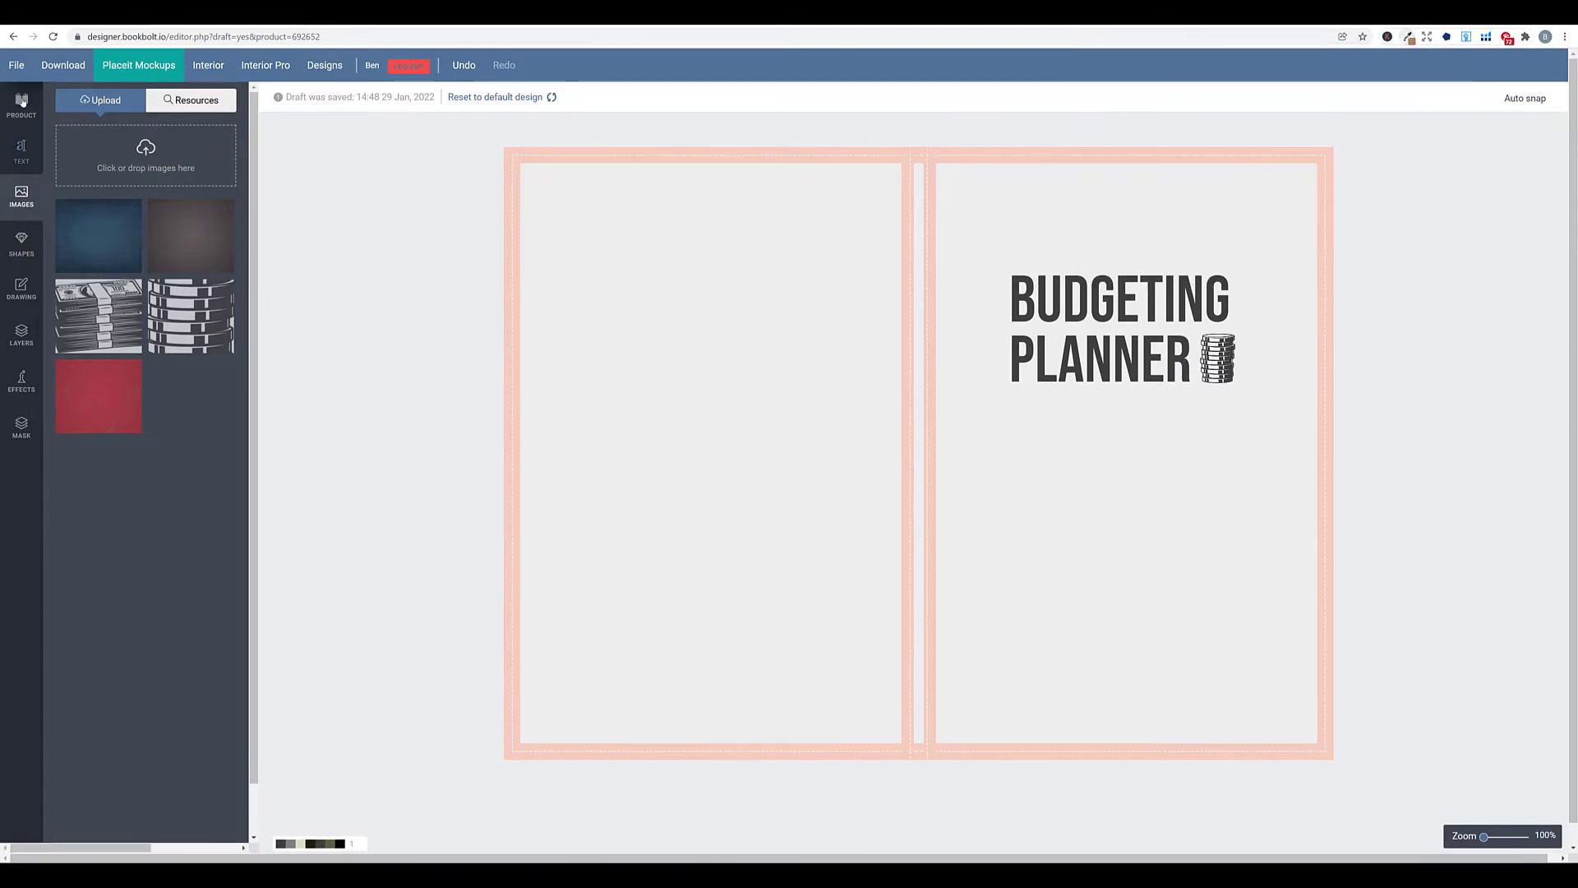
click(22, 102)
double_click(97, 302)
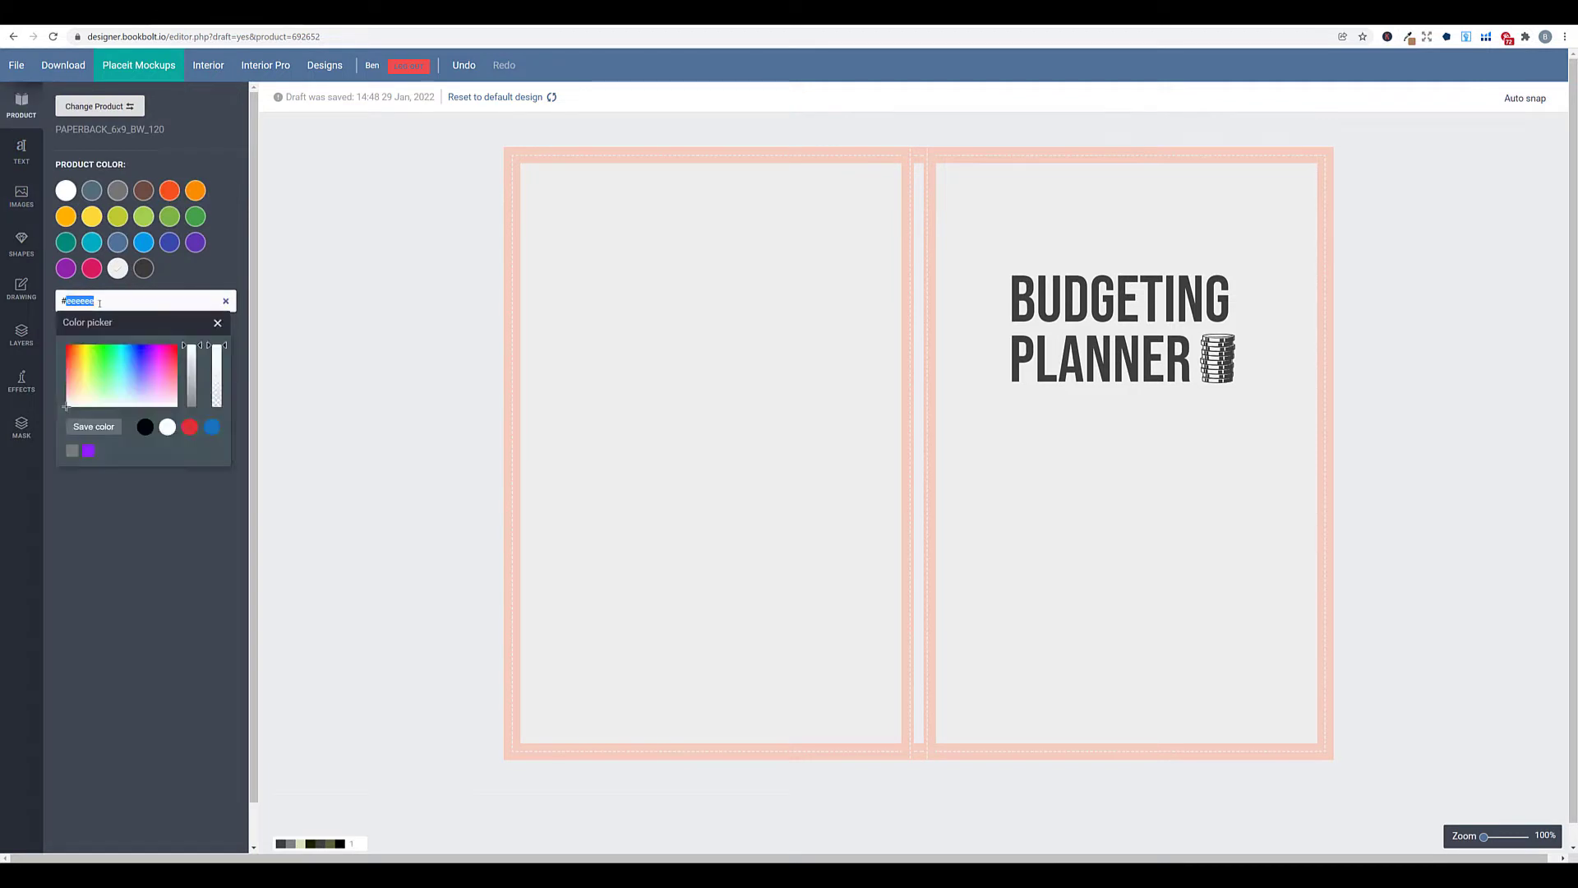
right_click(99, 303)
click(145, 365)
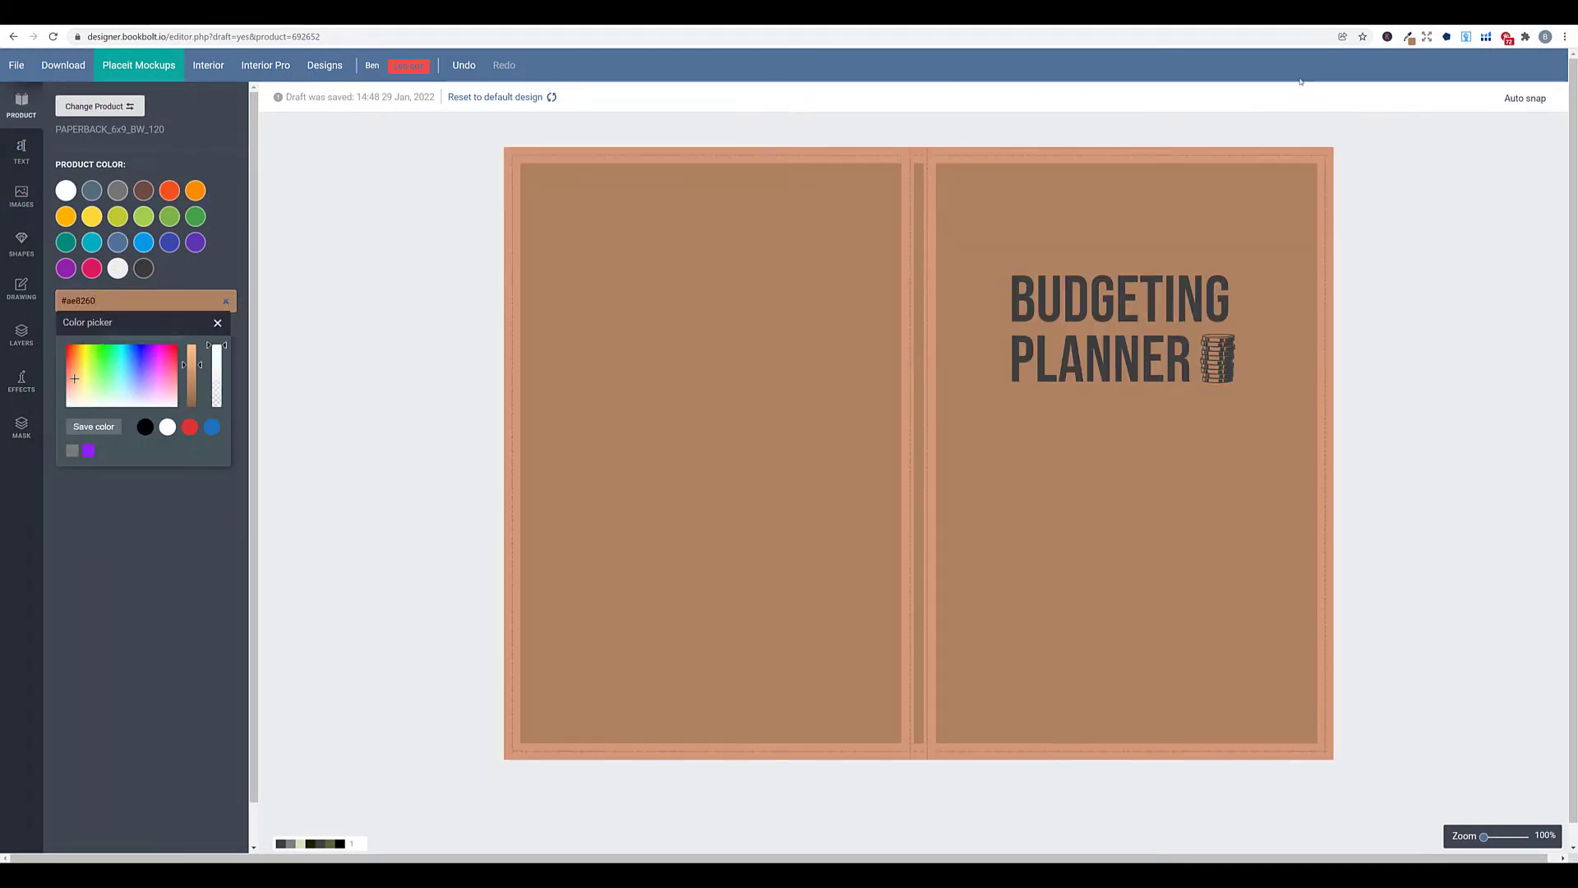
Sample the dark title lettering of The Monthly Planner on Amazon, and bring up its hex code #262624 in the Book Bolt designer.
click(137, 26)
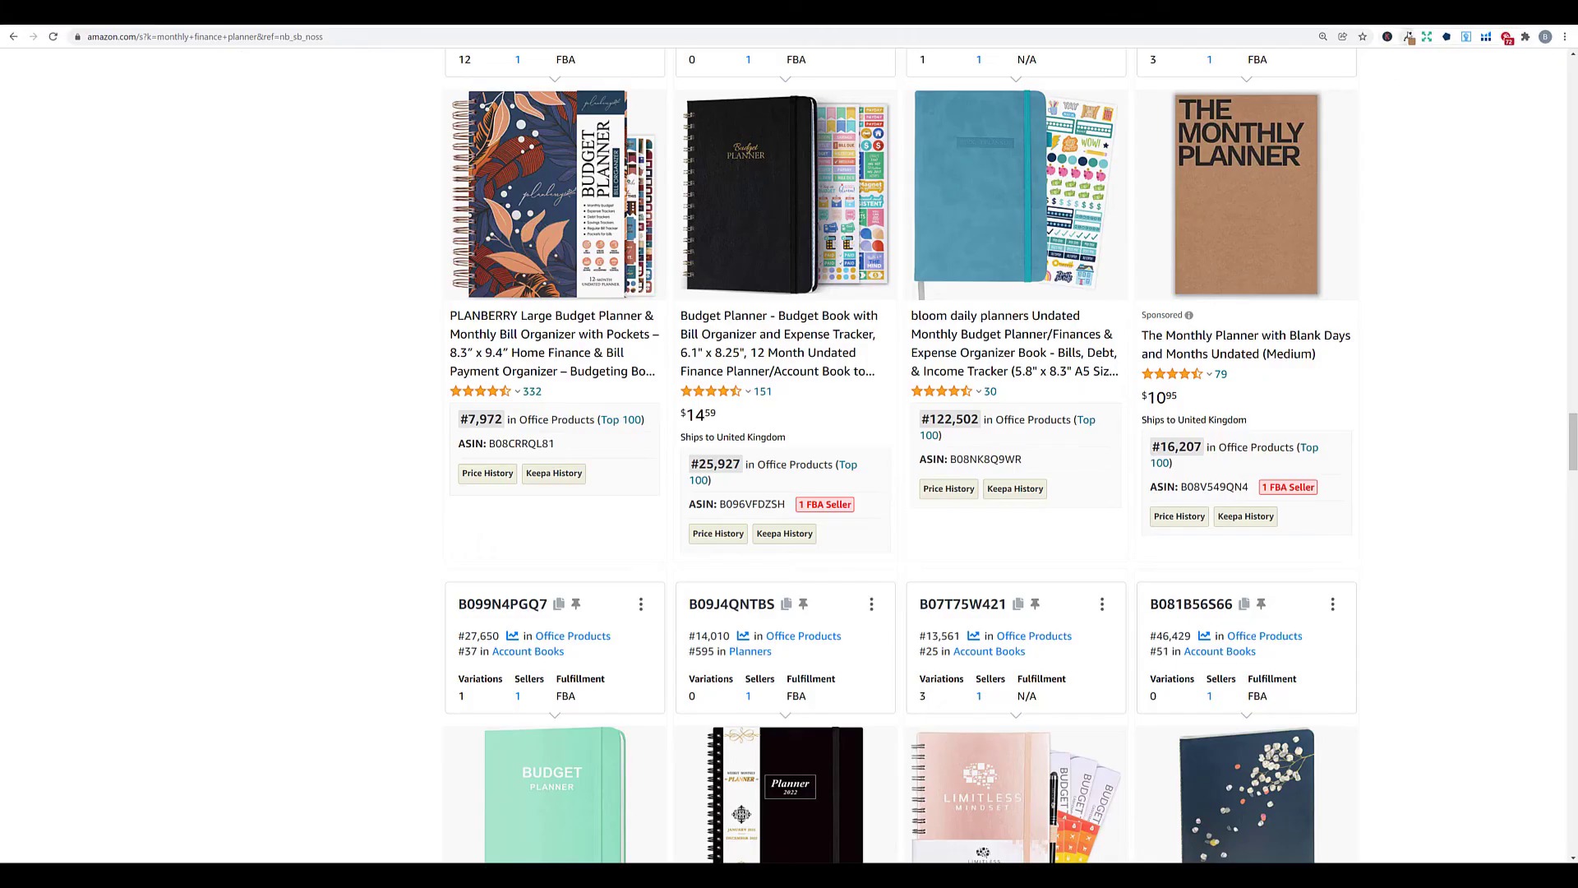
click(1408, 37)
click(1105, 56)
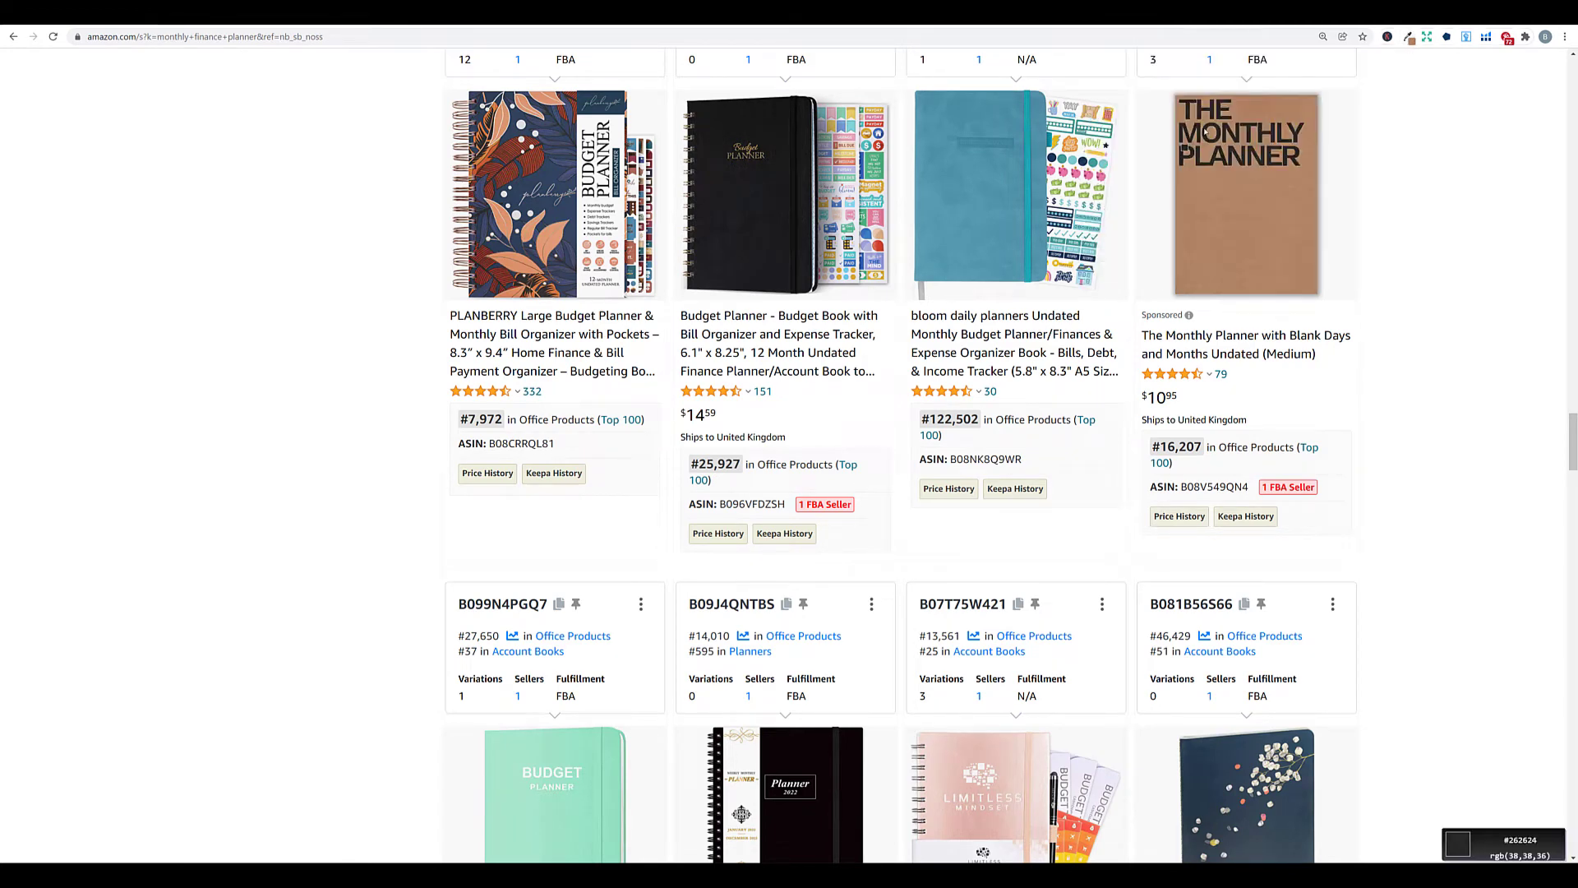
click(1205, 132)
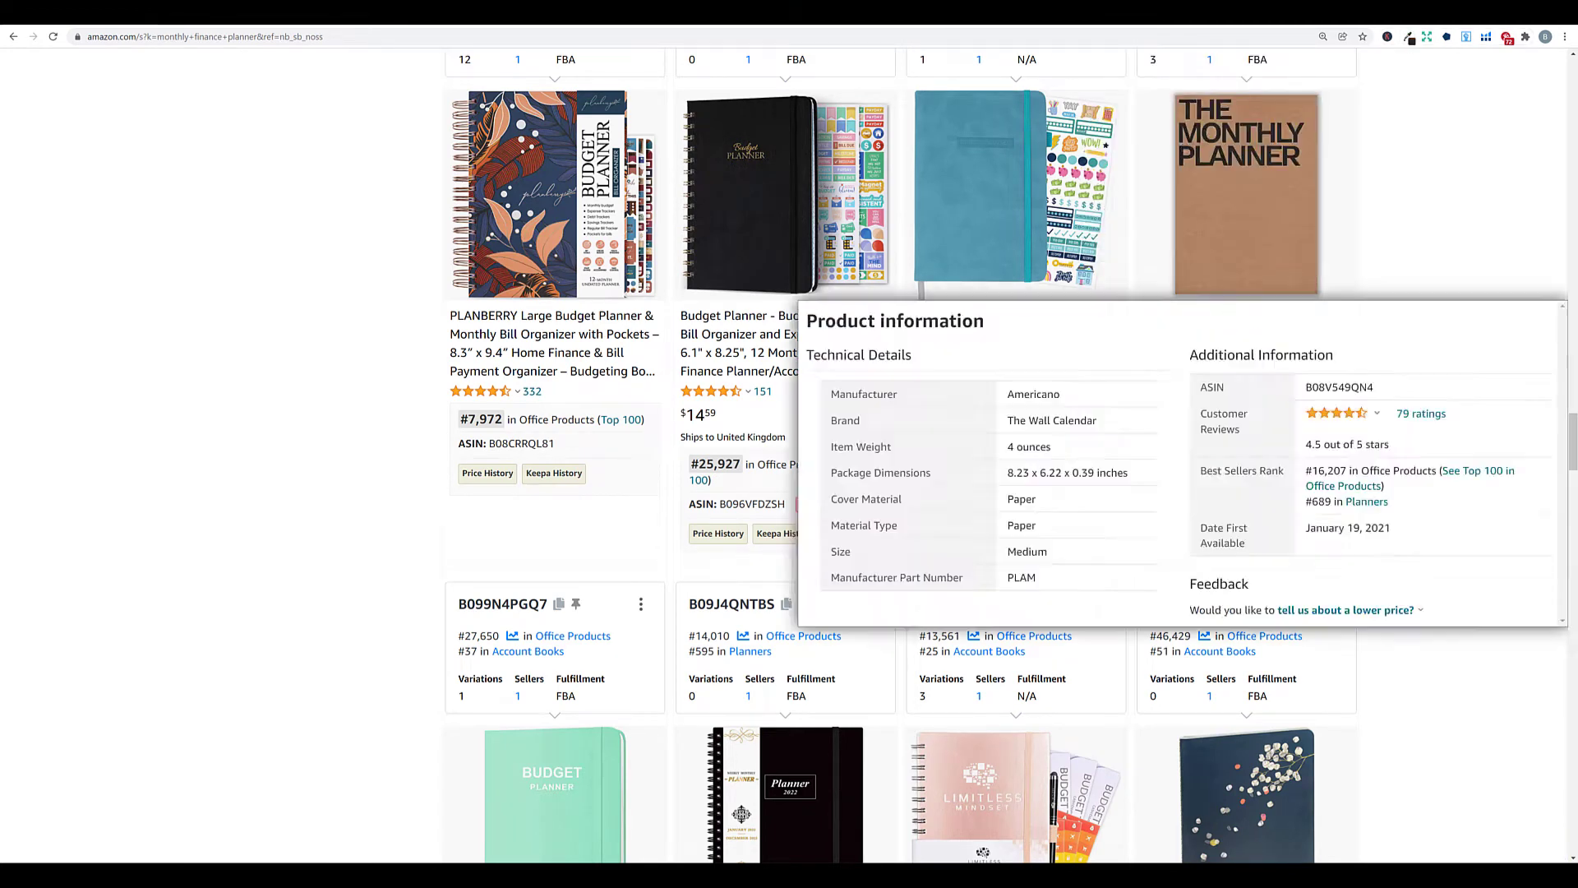
click(329, 26)
click(1408, 38)
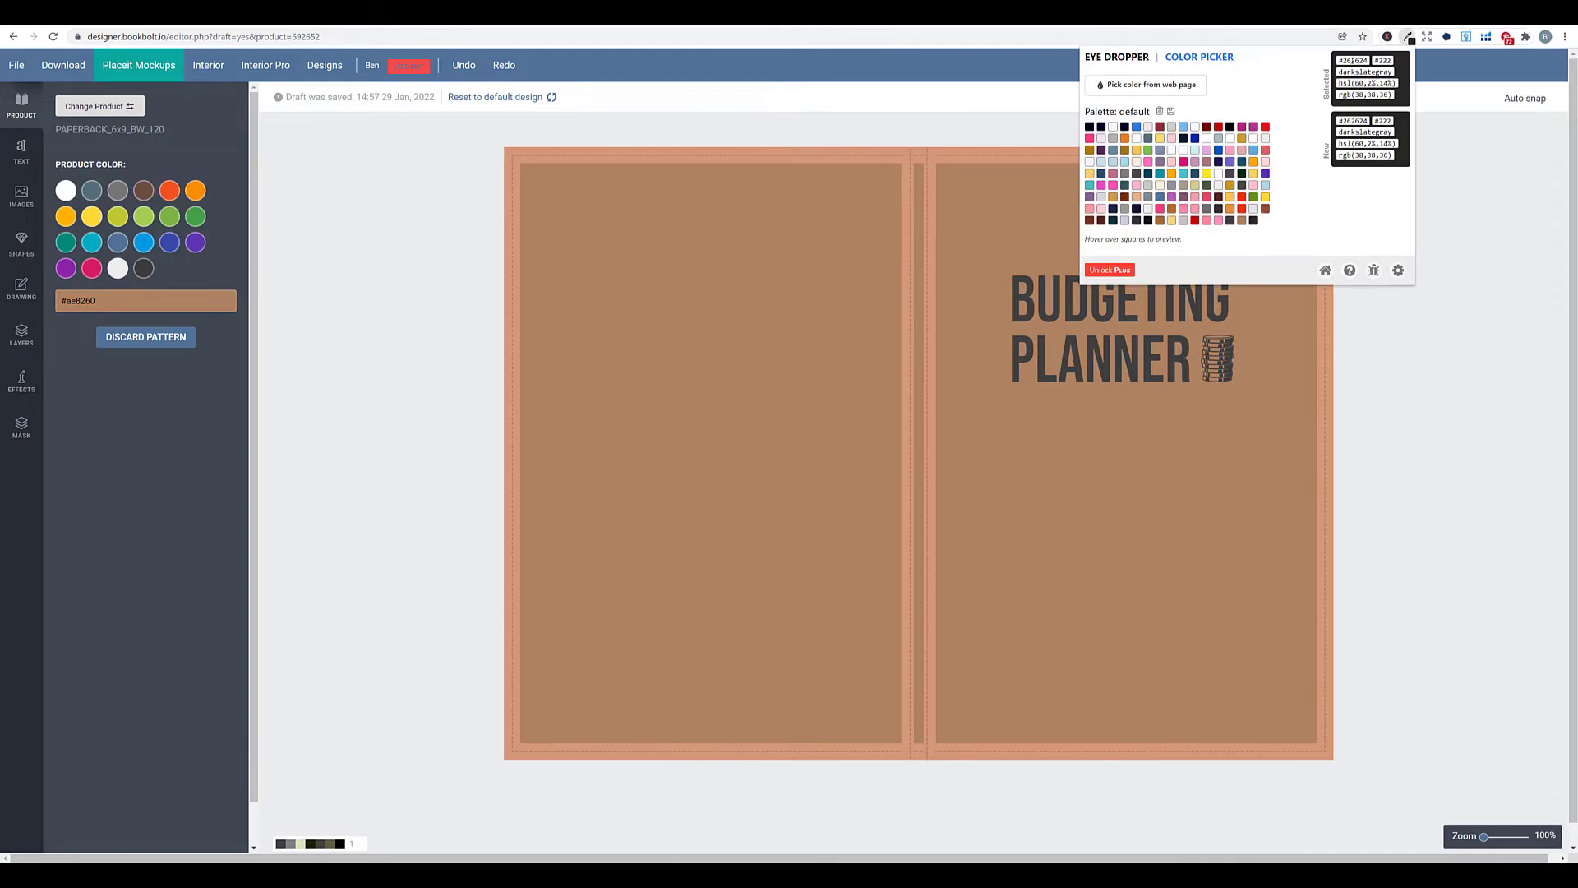
Set the fill colour of the BUDGETING PLANNER title text to the sampled near-black, #262624.
click(1089, 309)
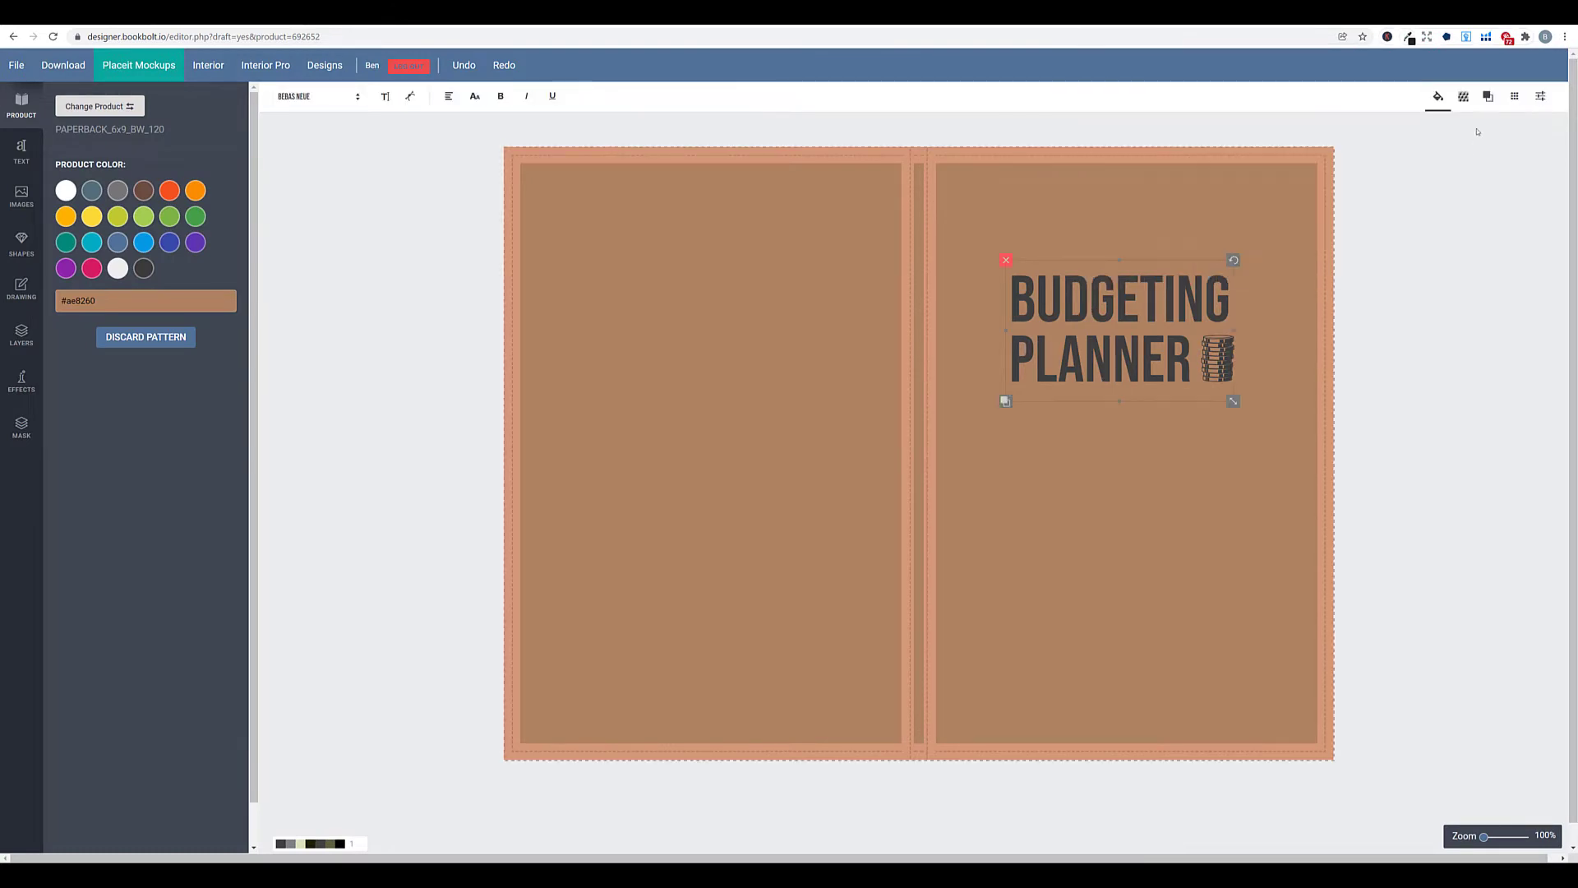
click(1437, 96)
click(1371, 194)
right_click(1389, 161)
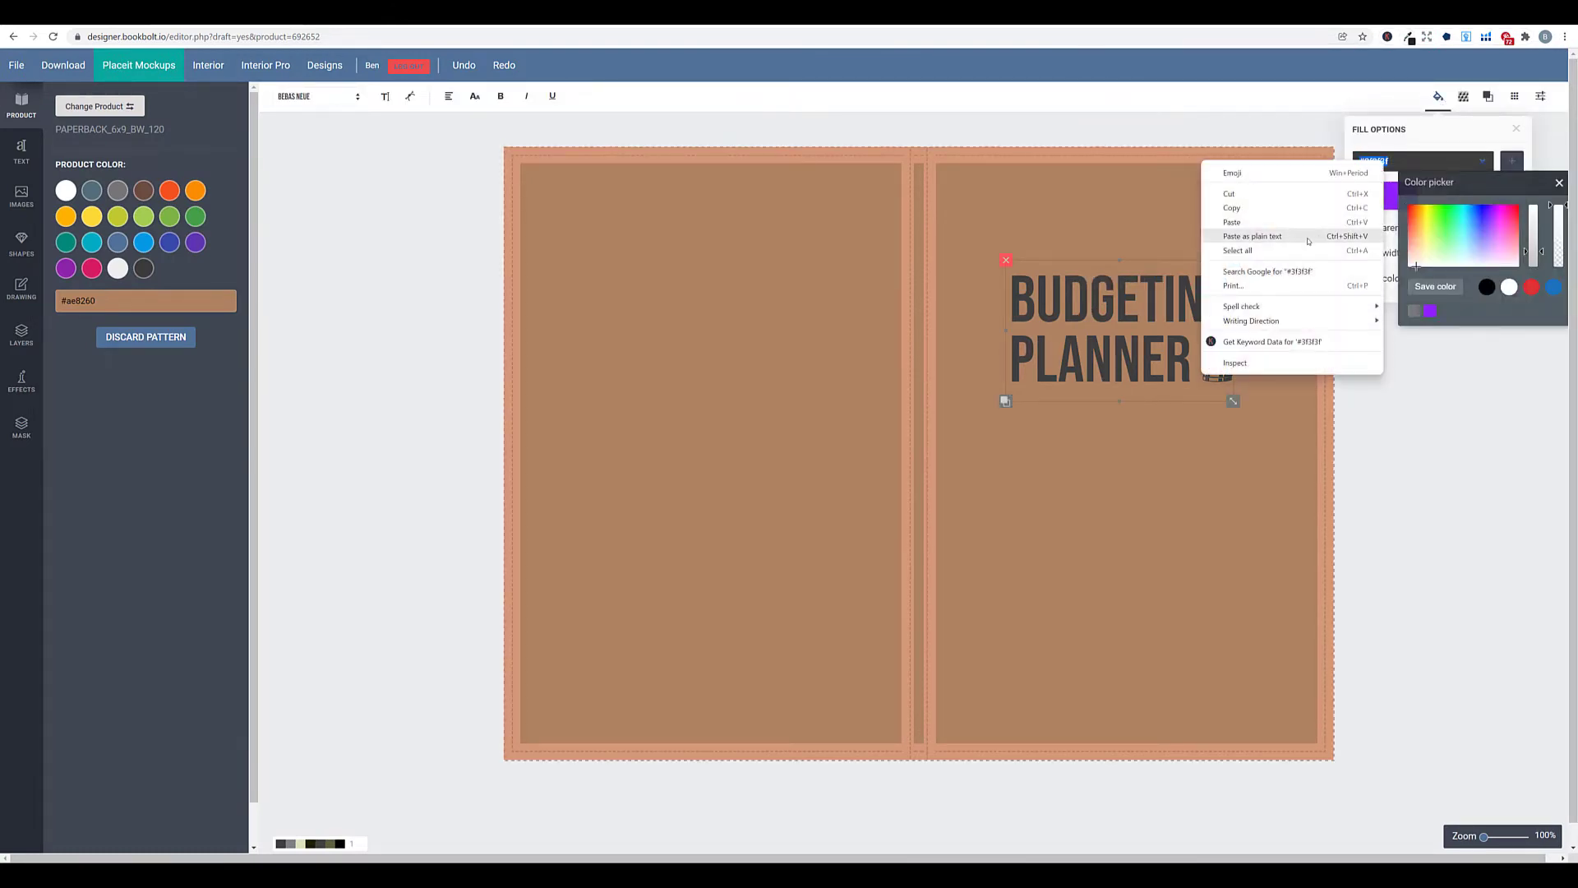
click(1290, 237)
Select the coin stack image beside PLANNER and open its fill colour for editing.
click(1226, 366)
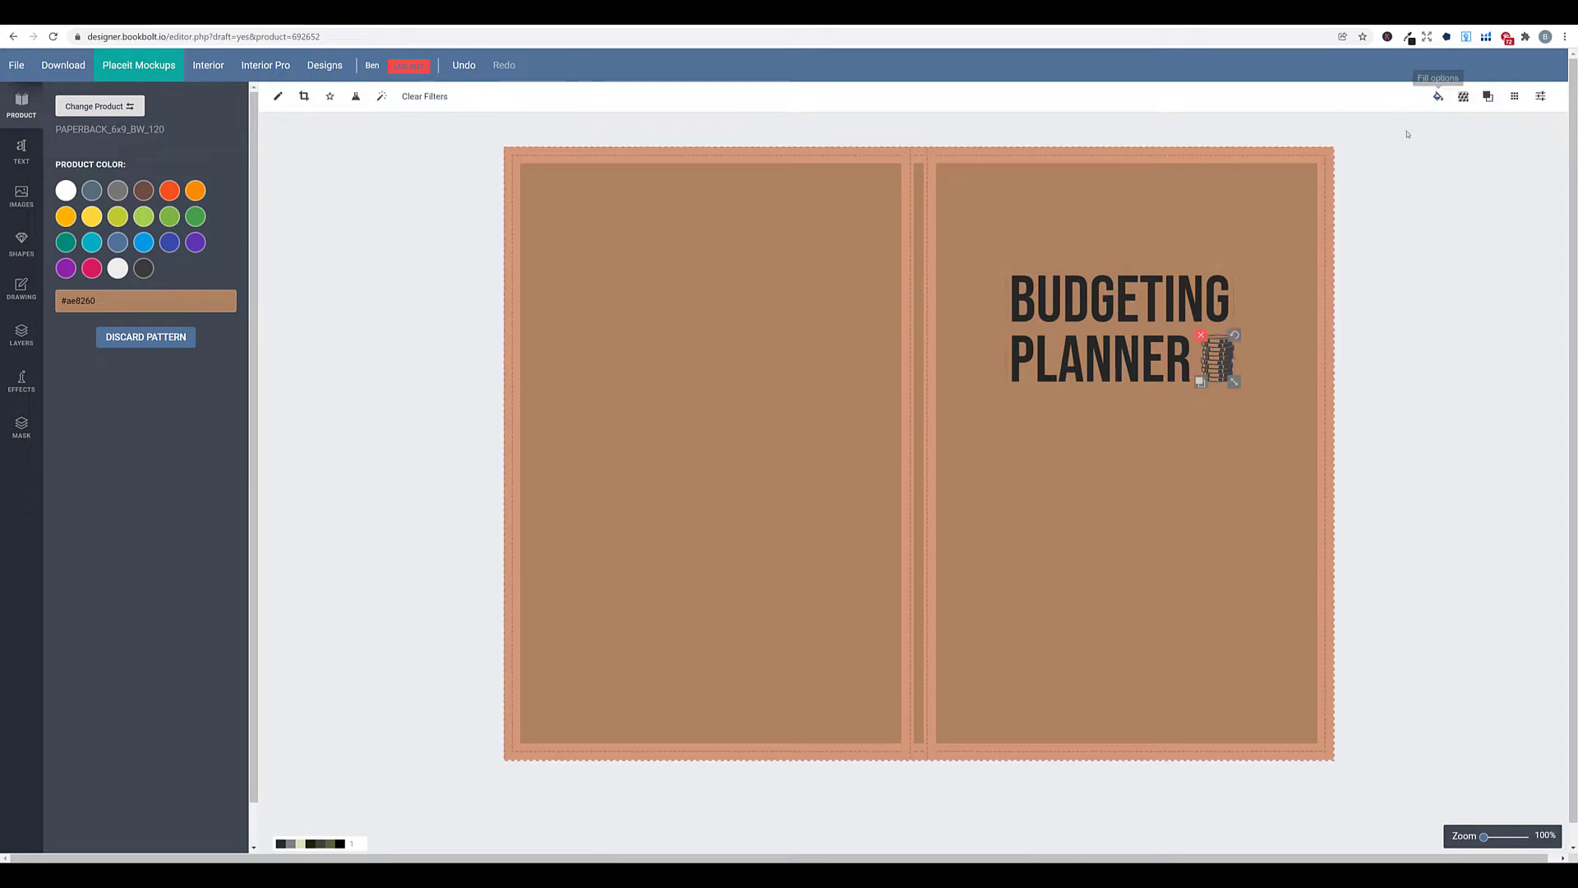
click(1438, 96)
click(1371, 195)
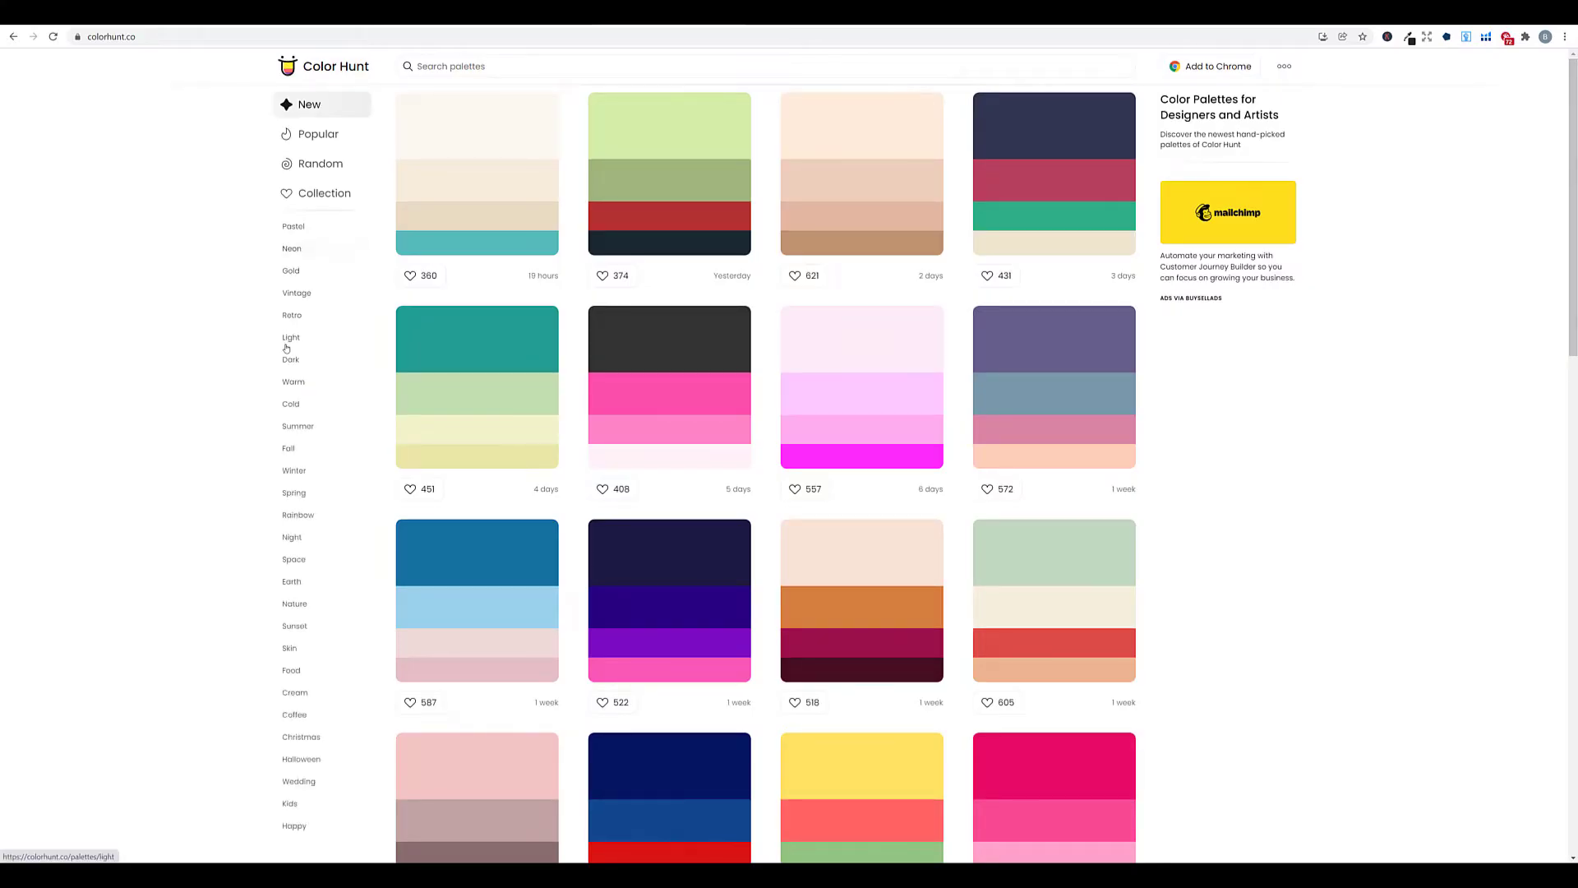
Browse the Vintage, Pastel, Halloween, Christmas and Kids palettes on Color Hunt, and clear the Kids filter.
click(317, 298)
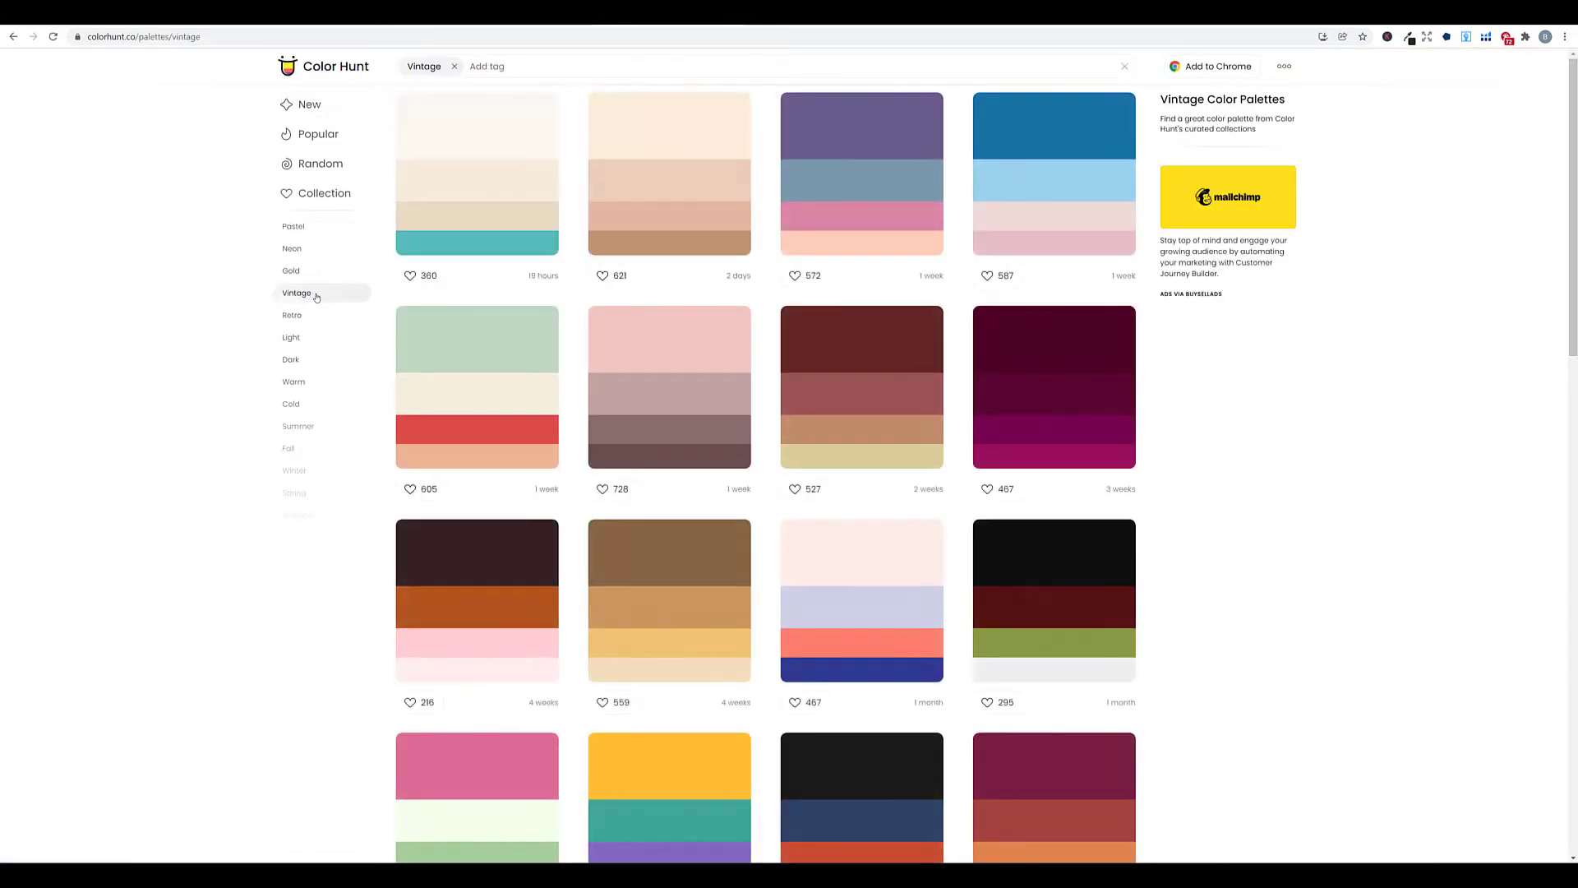
click(309, 235)
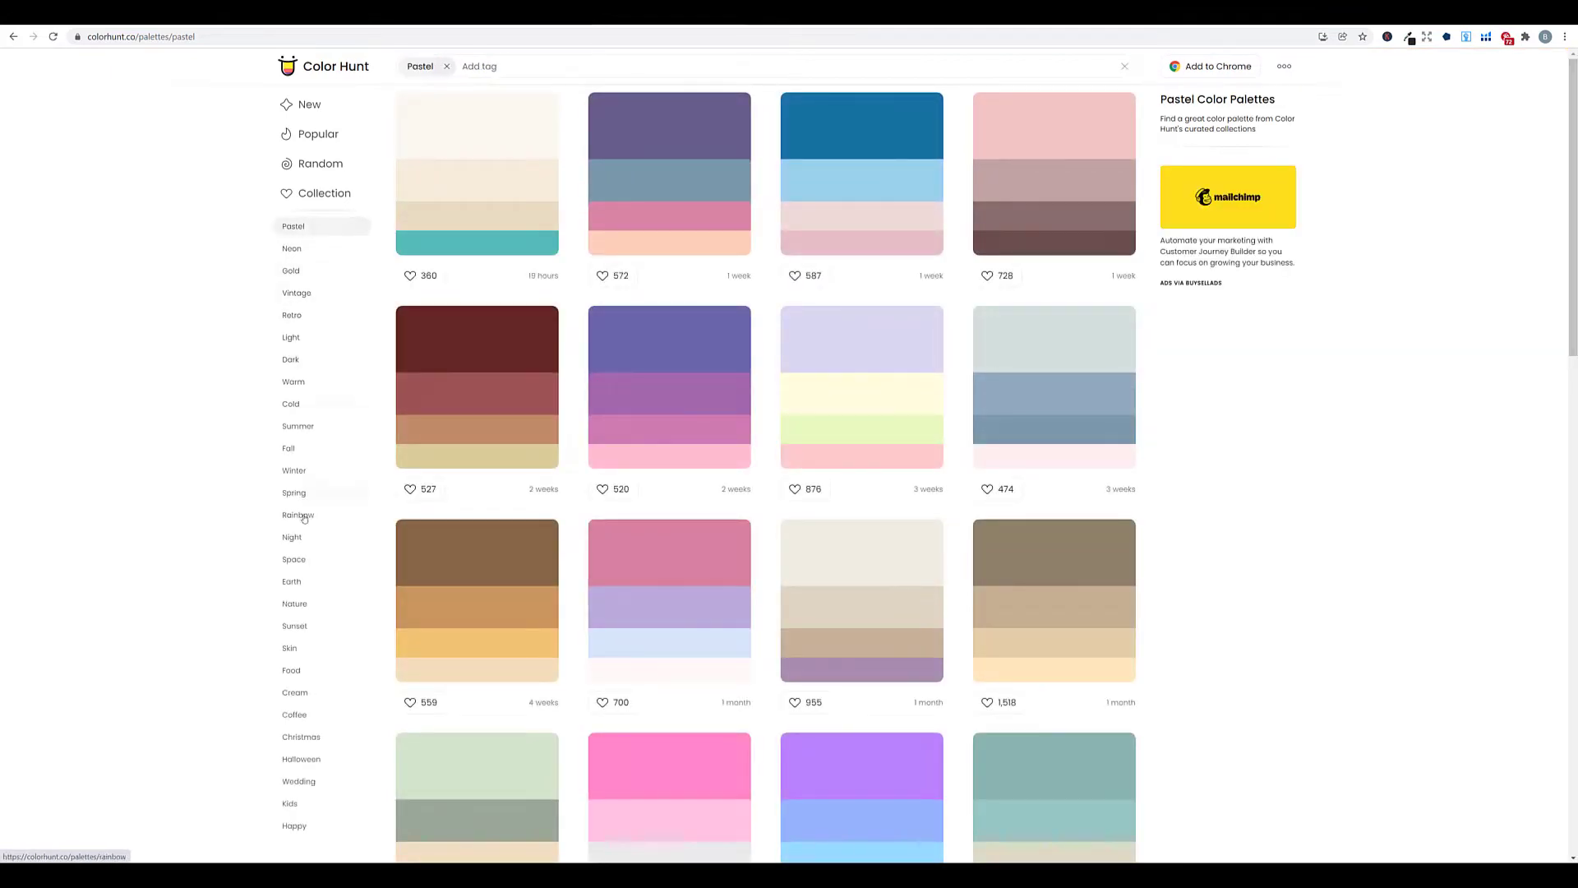
click(290, 762)
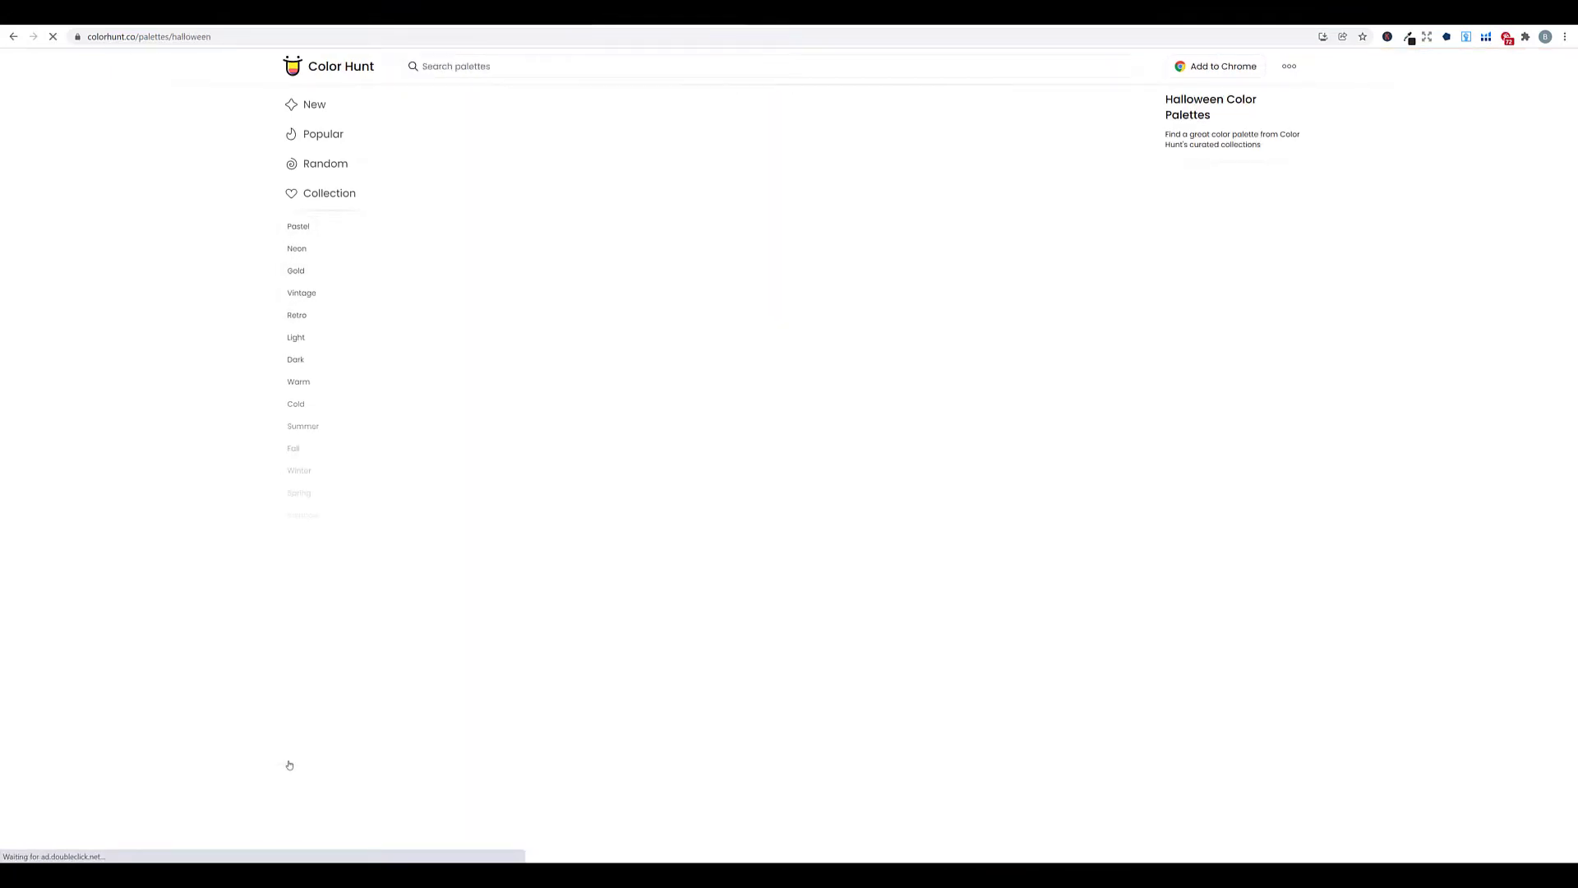
click(310, 740)
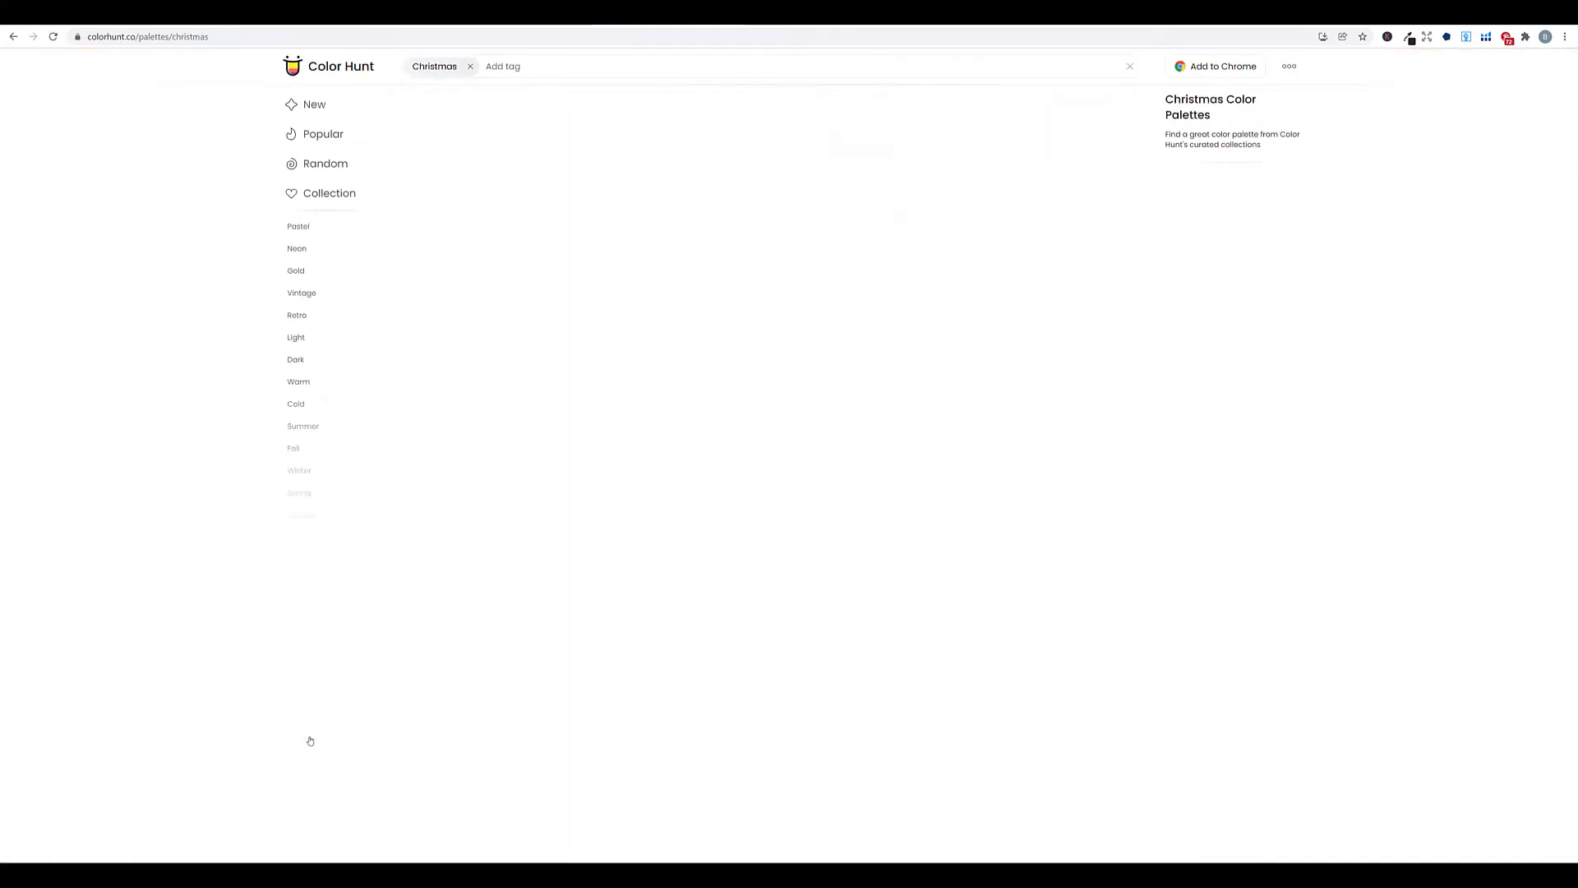
scroll(303, 673, down, 2)
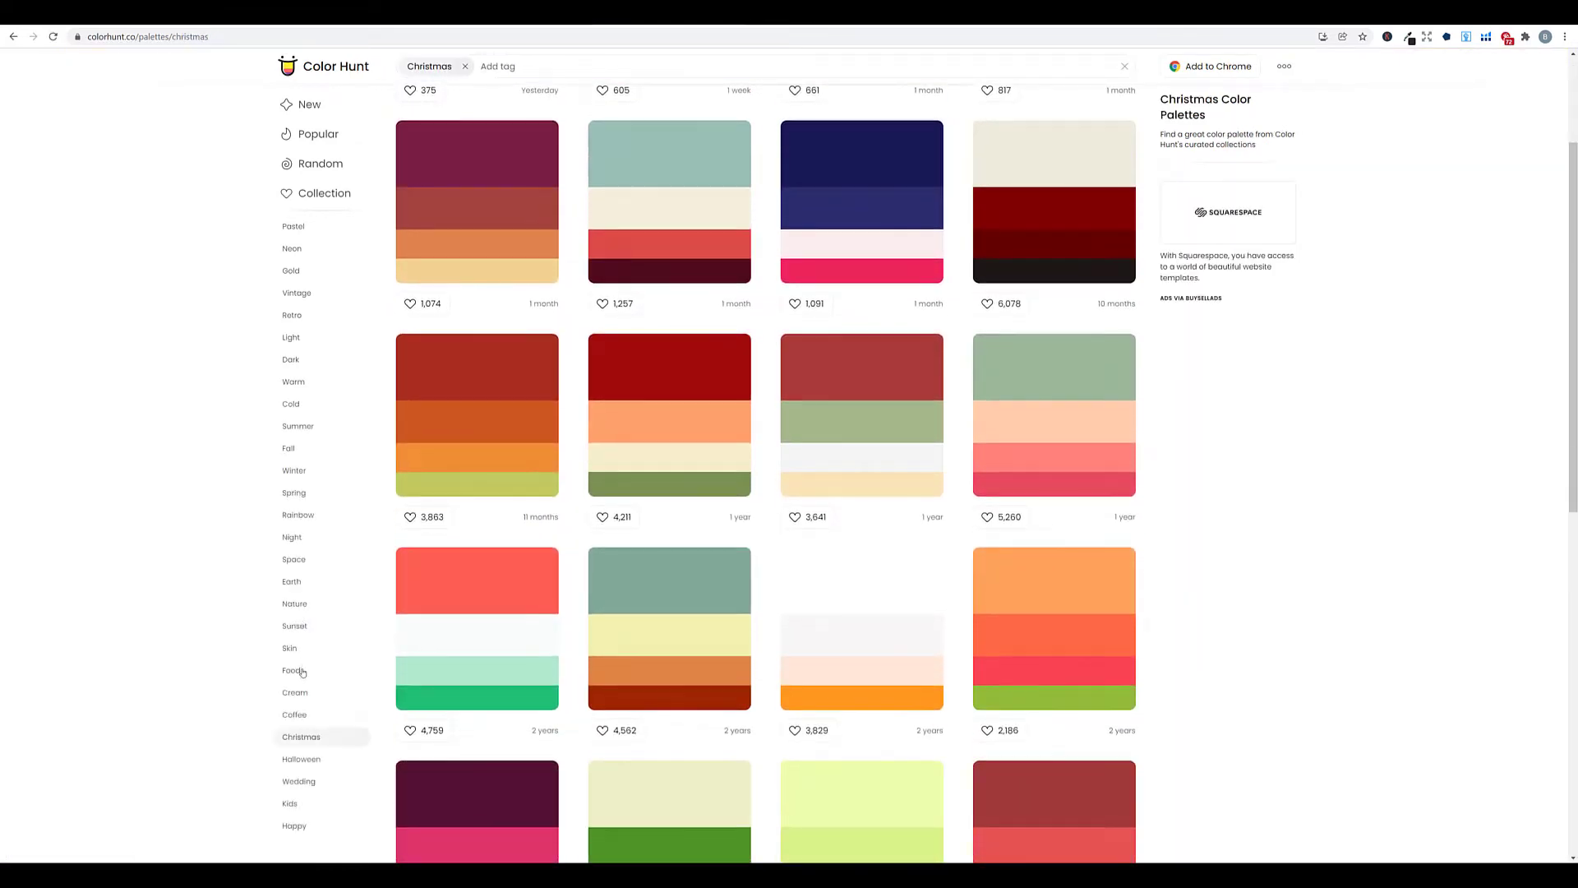
scroll(303, 673, down, 2)
click(298, 802)
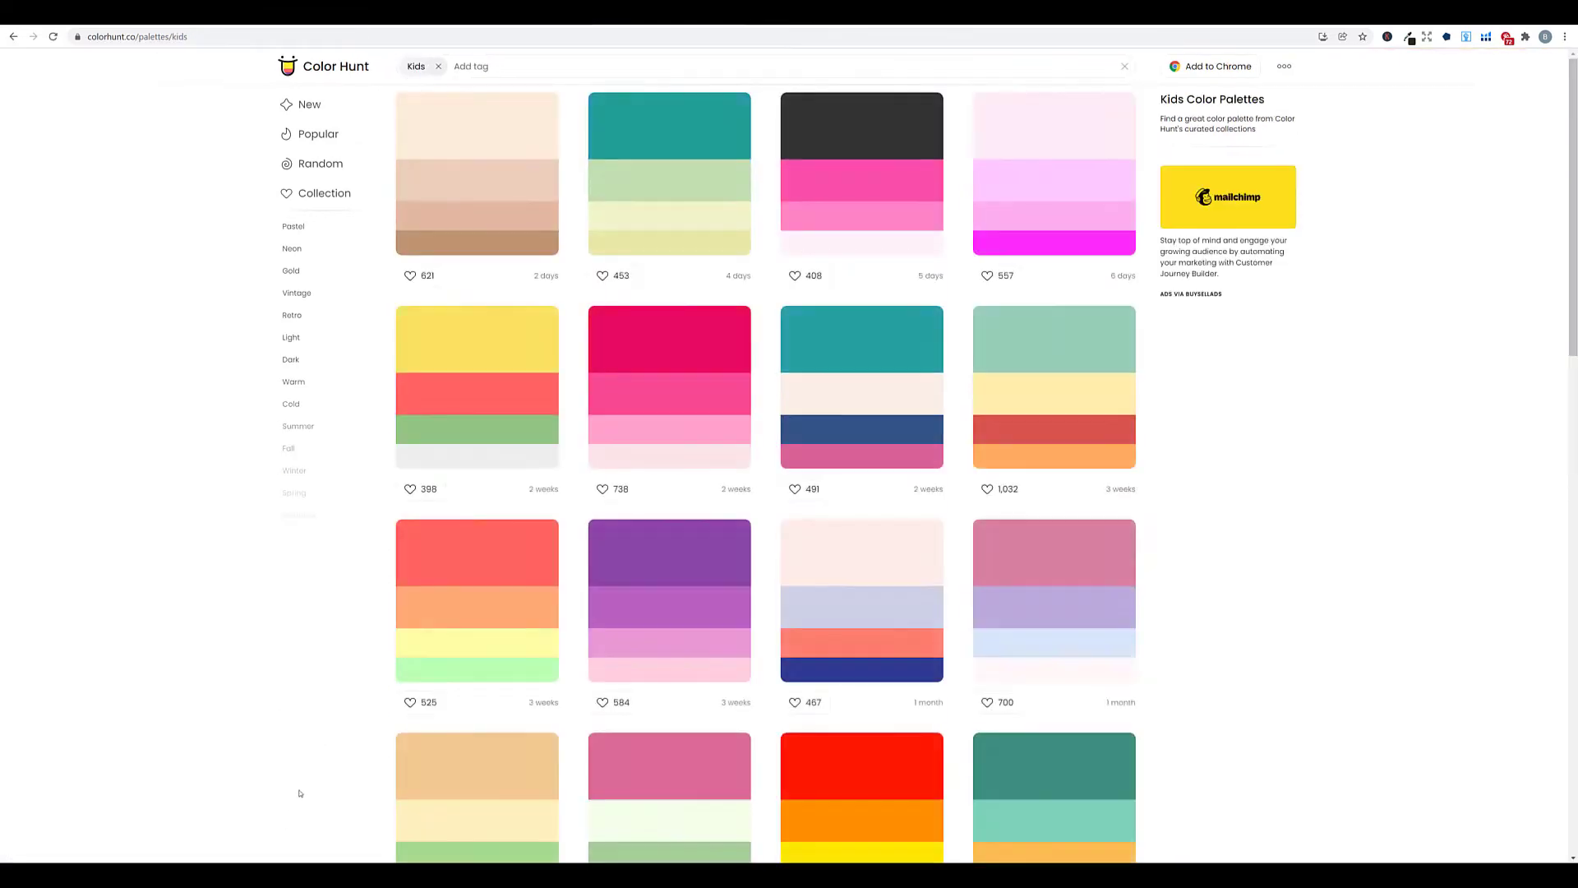
click(438, 66)
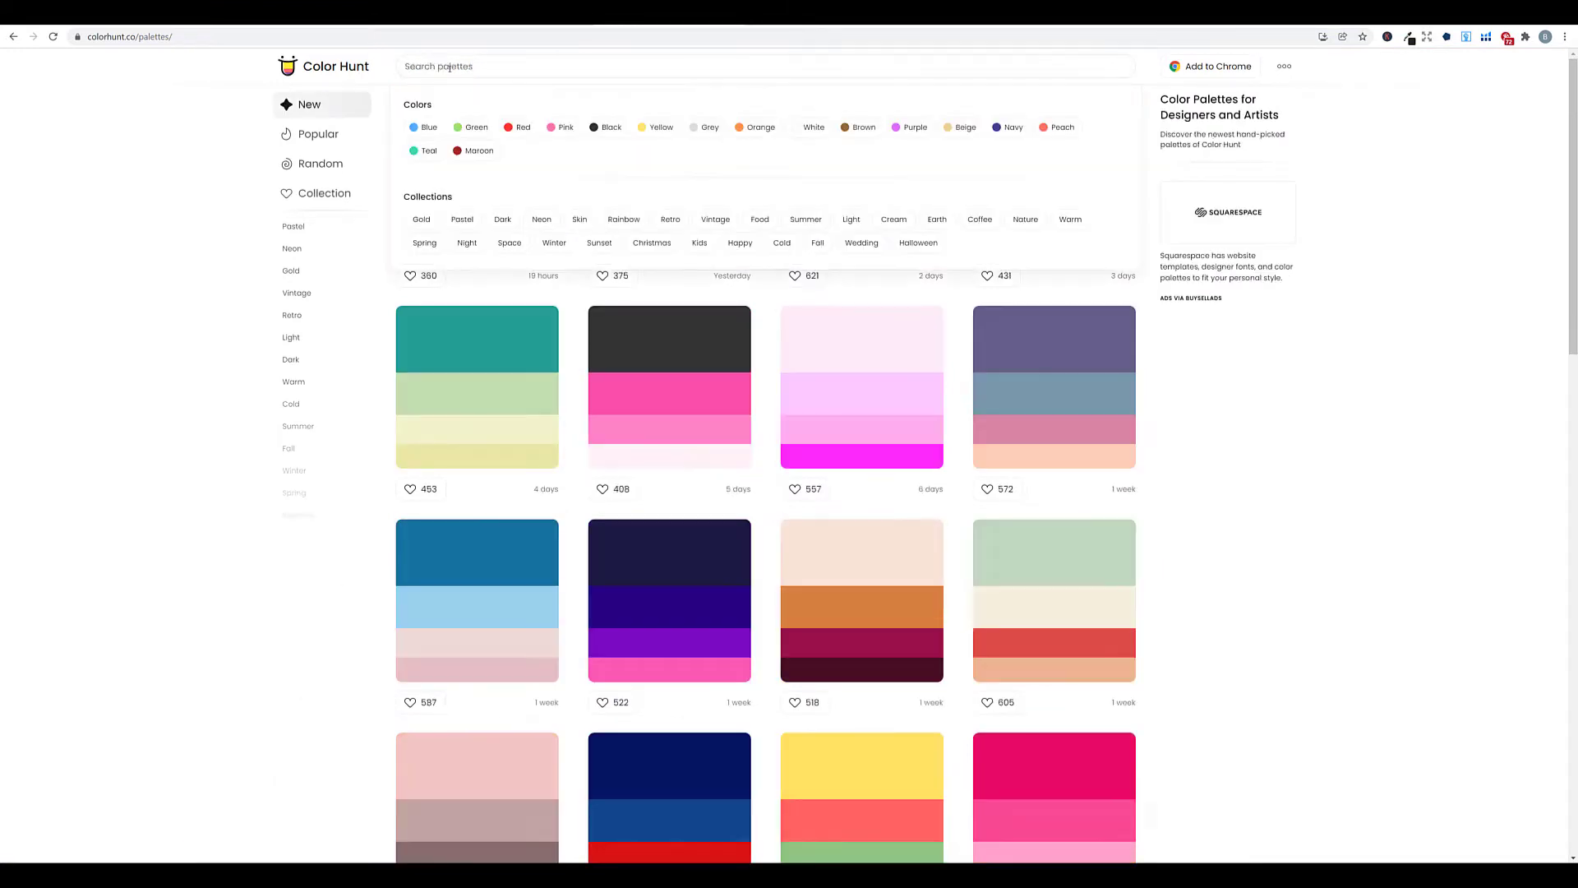
Search Color Hunt for PINK, filter the palettes by the Pink colour tag and browse through them.
text(PINK)
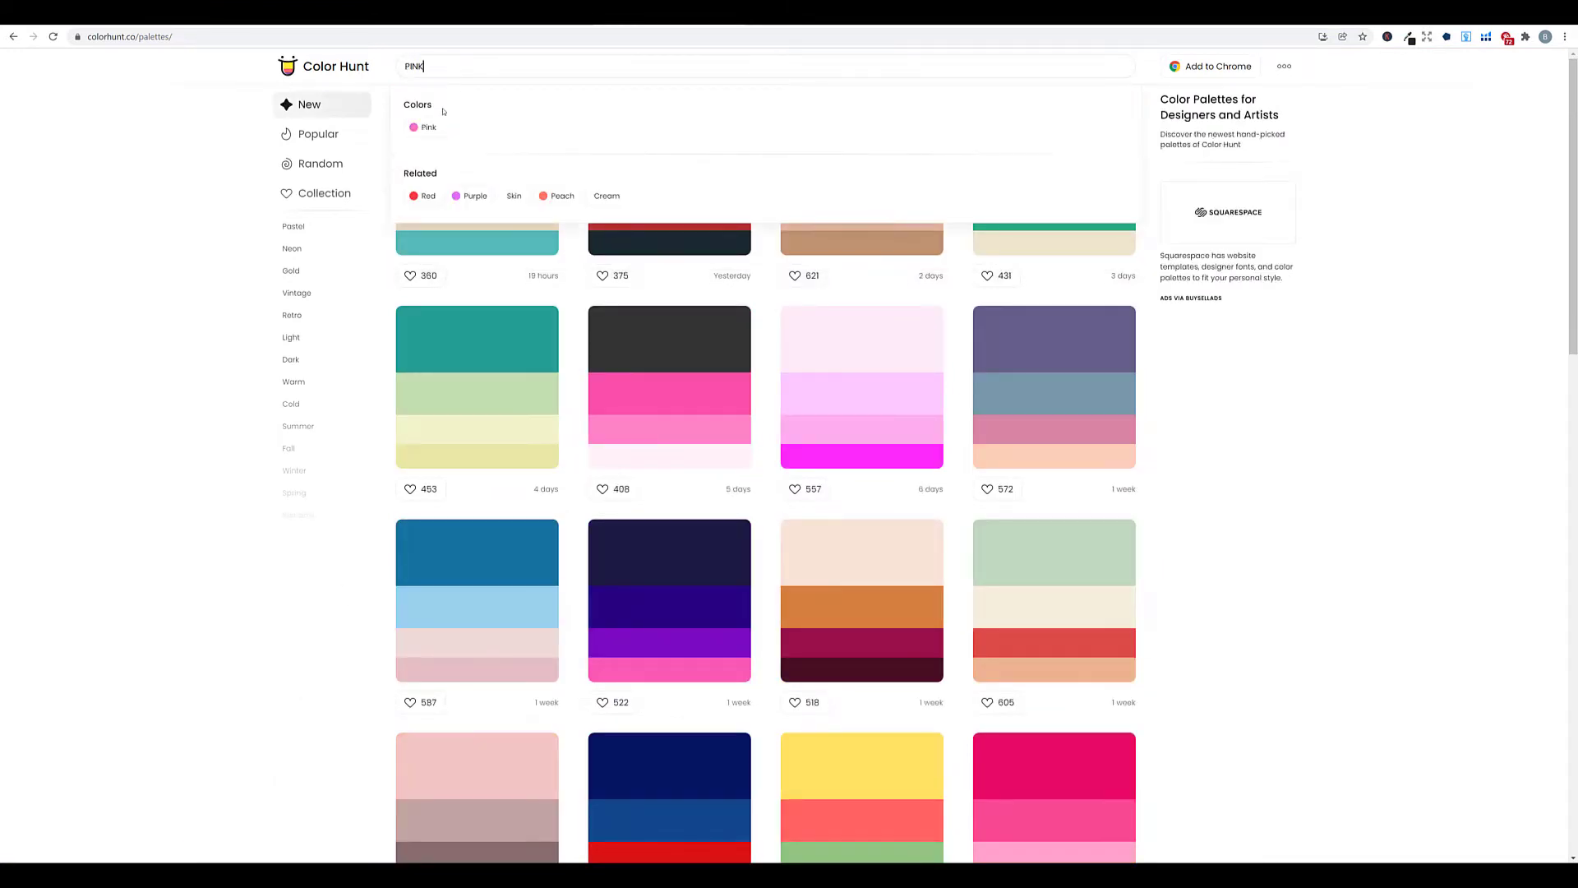
click(440, 125)
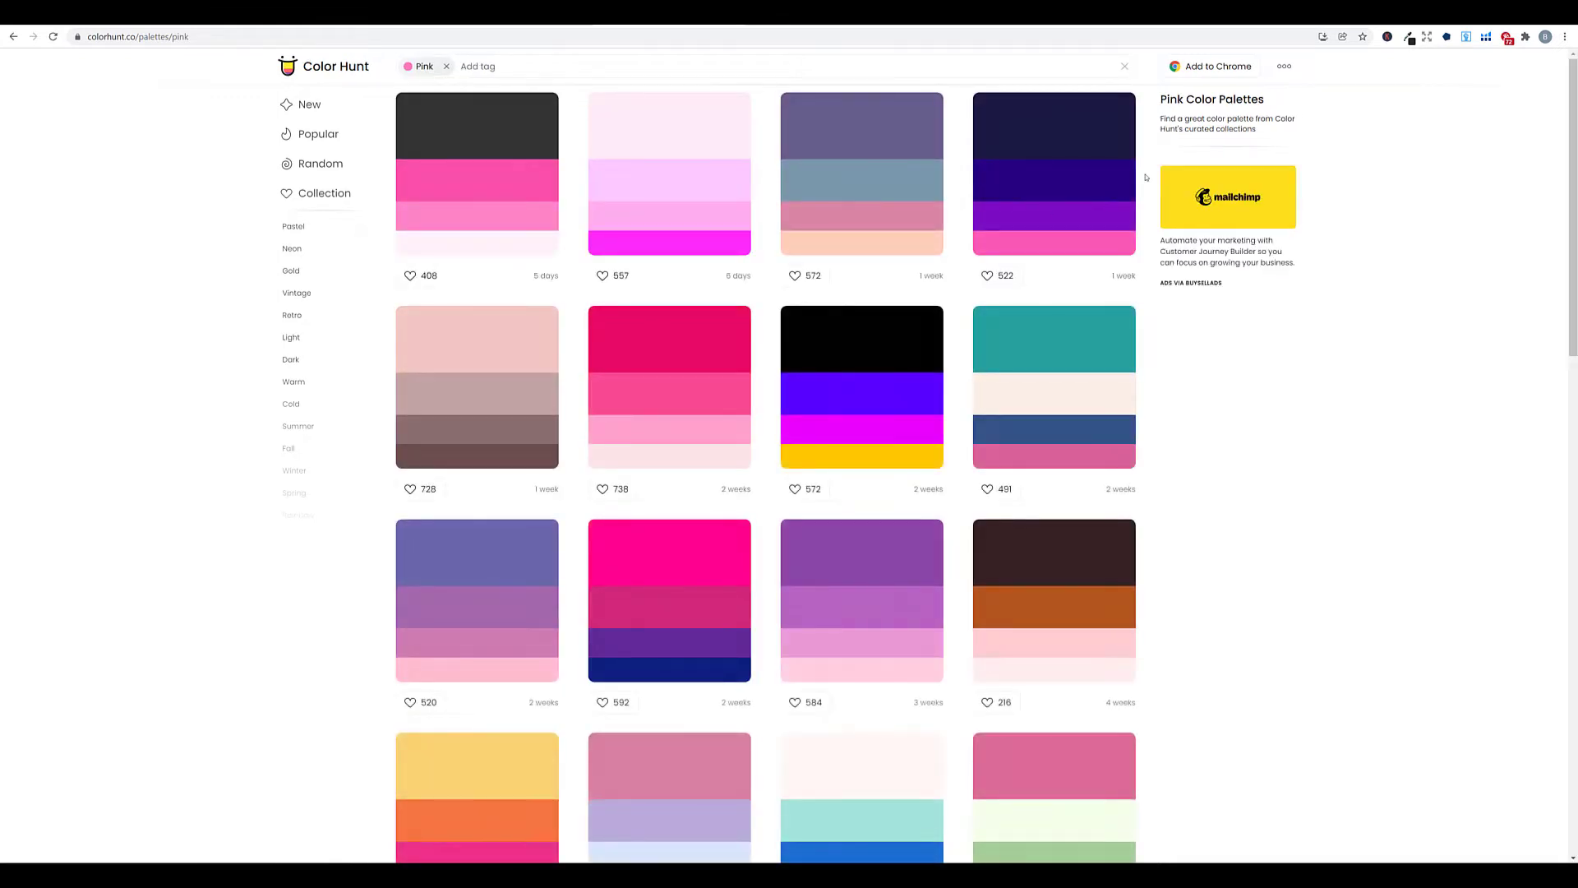
scroll(1145, 177, down, 5)
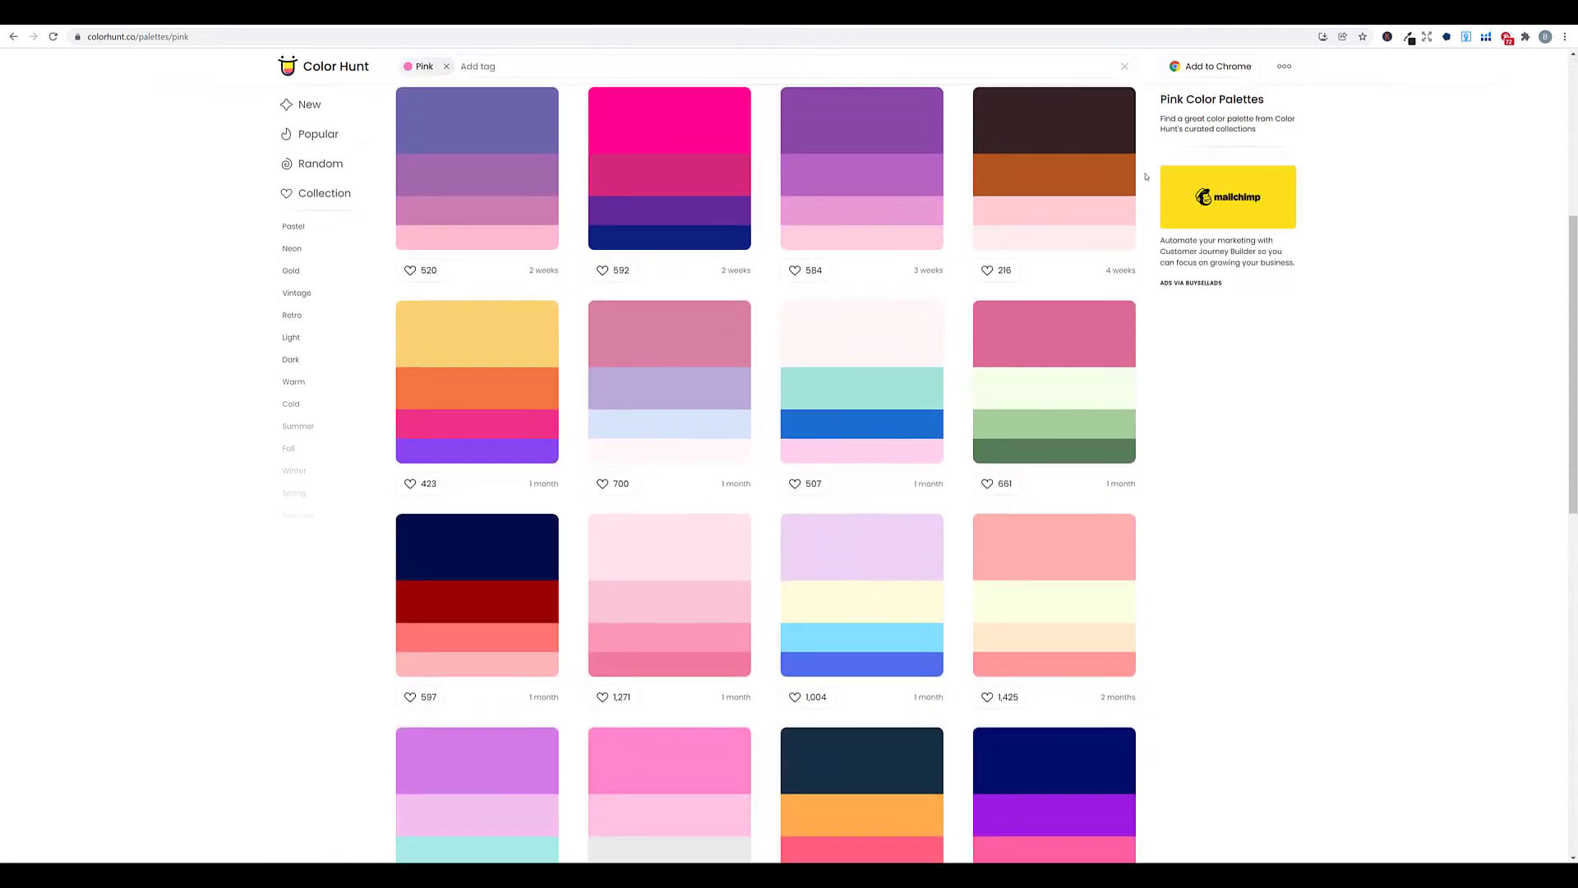
scroll(1145, 177, down, 14)
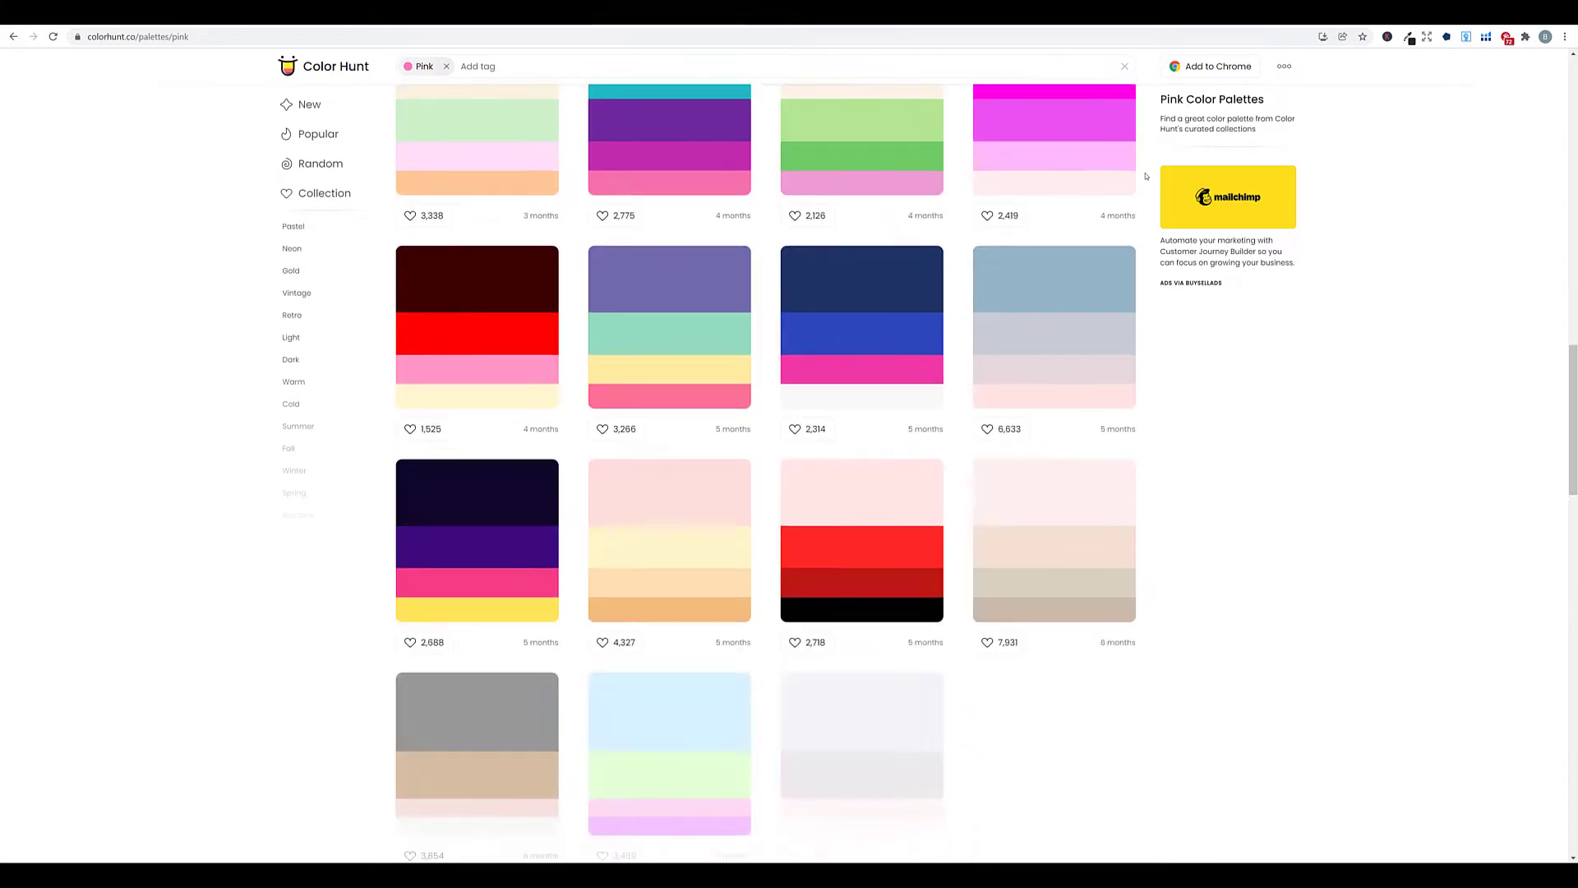
scroll(1146, 177, down, 15)
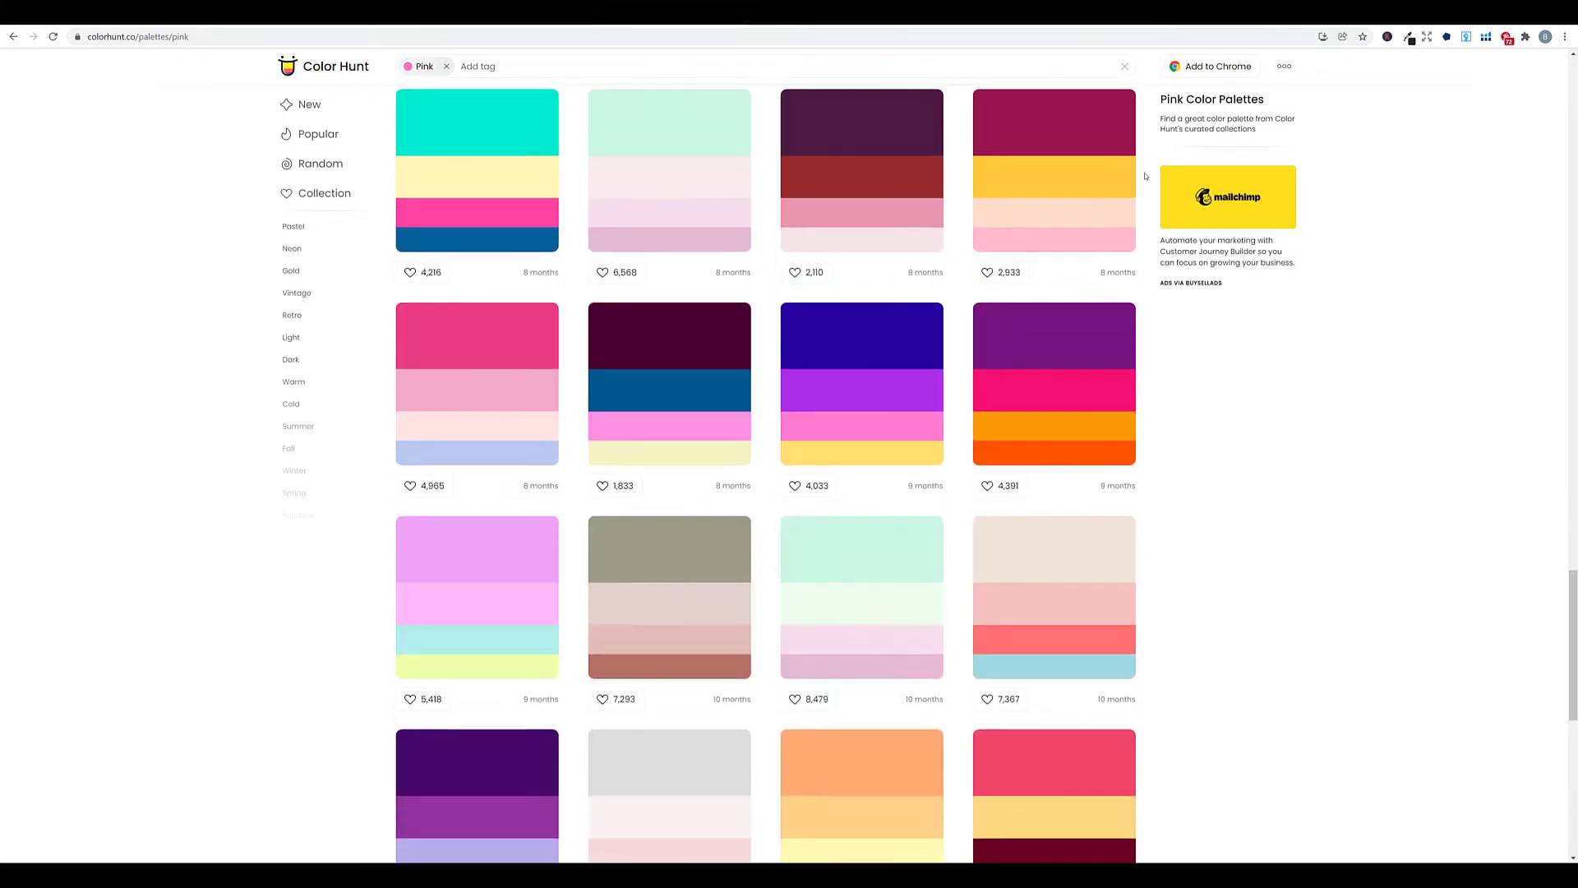
scroll(1146, 177, down, 3)
List Color Hunt's all-time popular palettes and pick the top colour of the dark and teal palette.
click(318, 134)
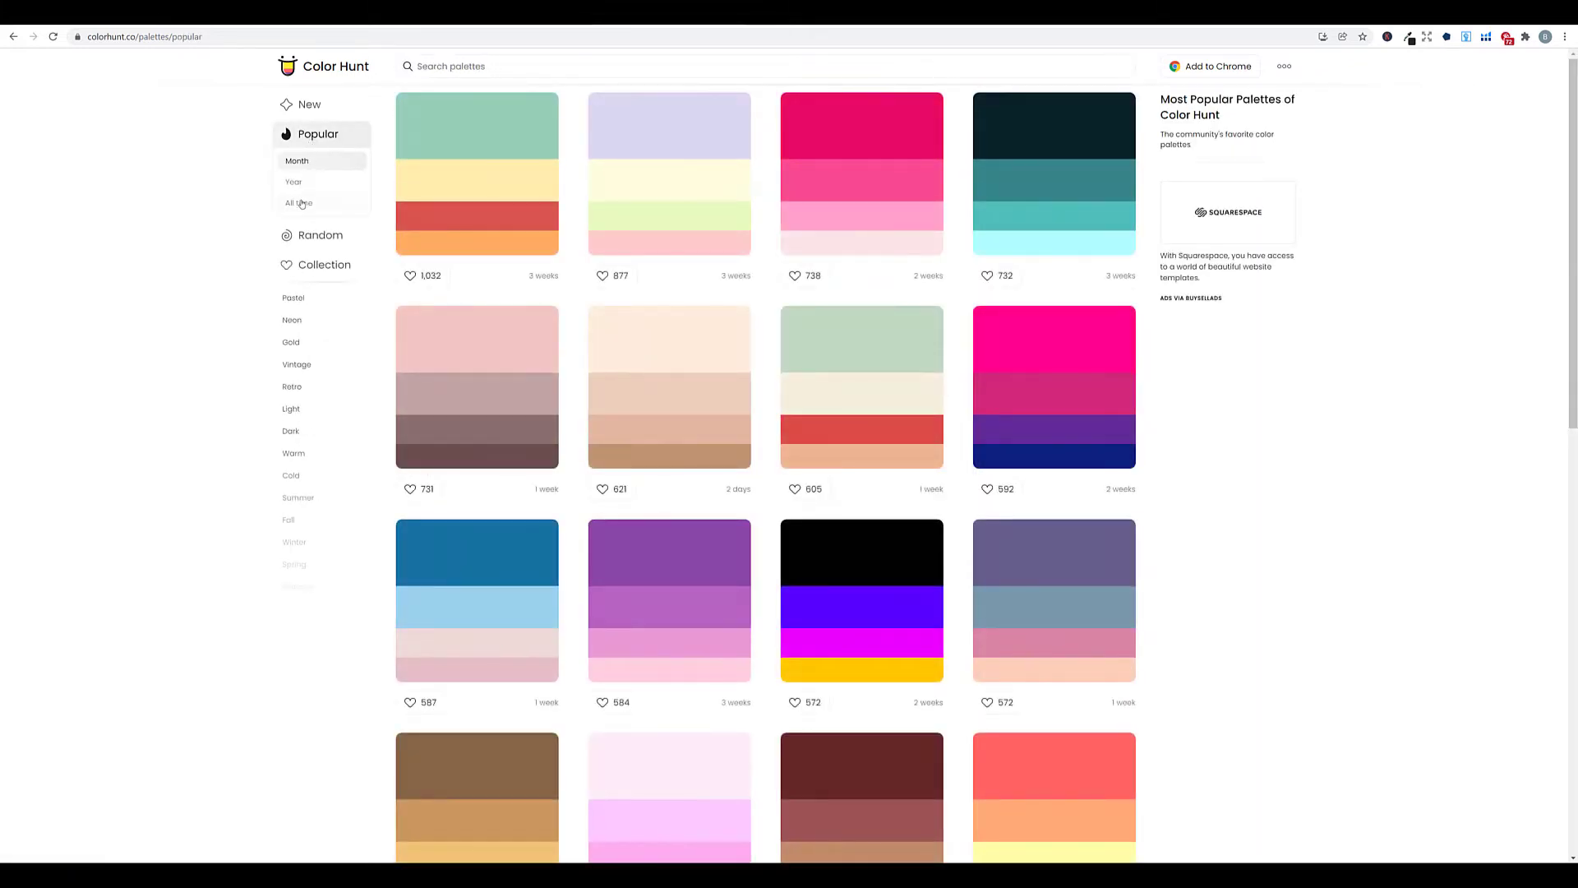
click(300, 203)
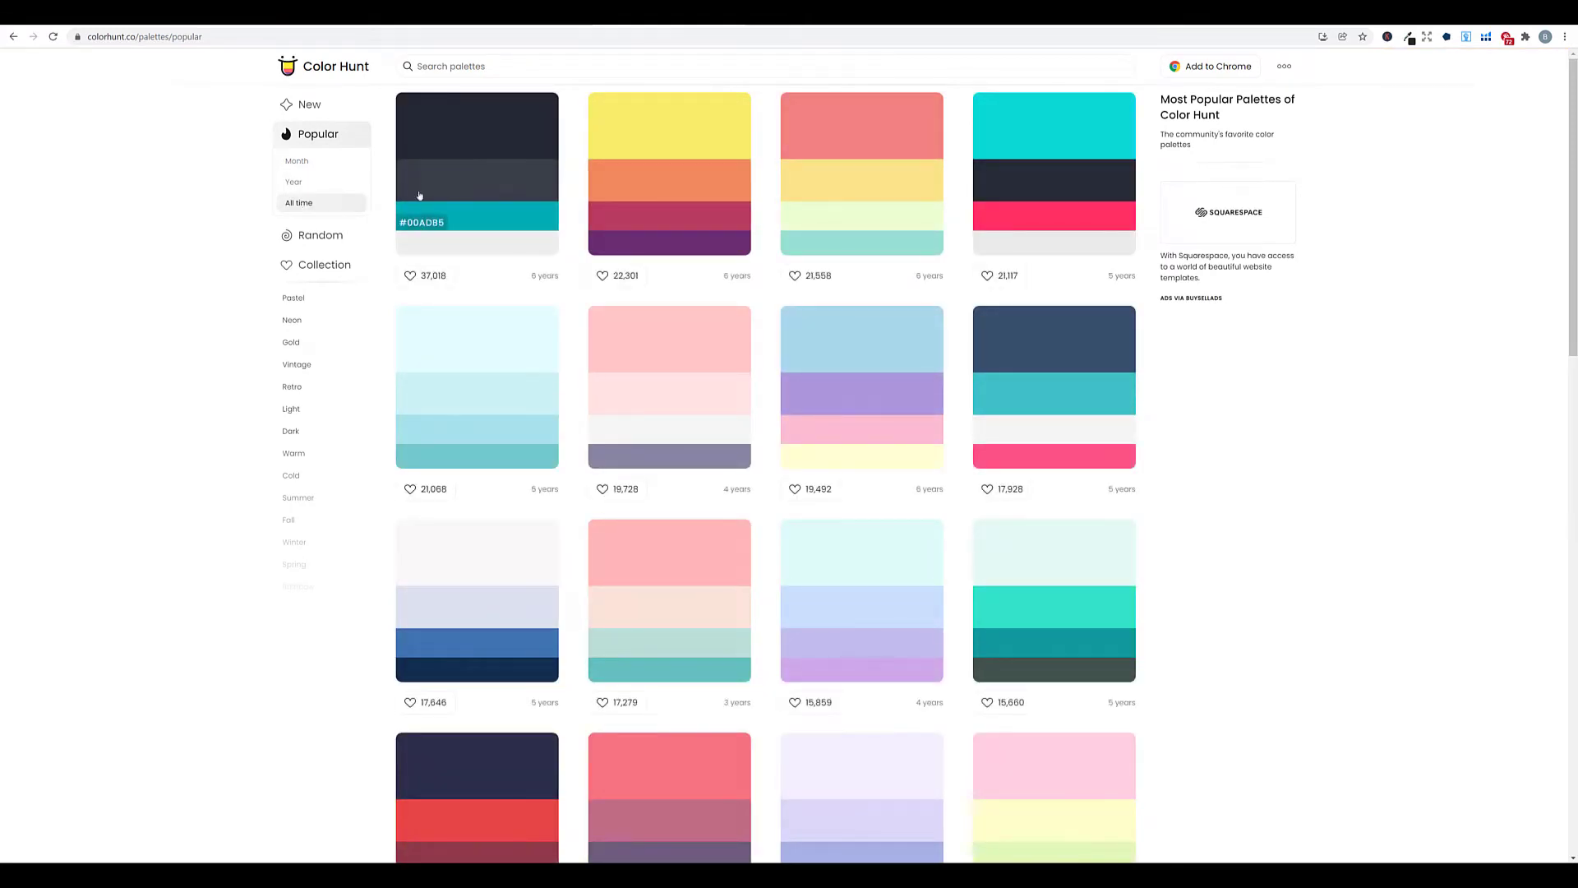
click(418, 154)
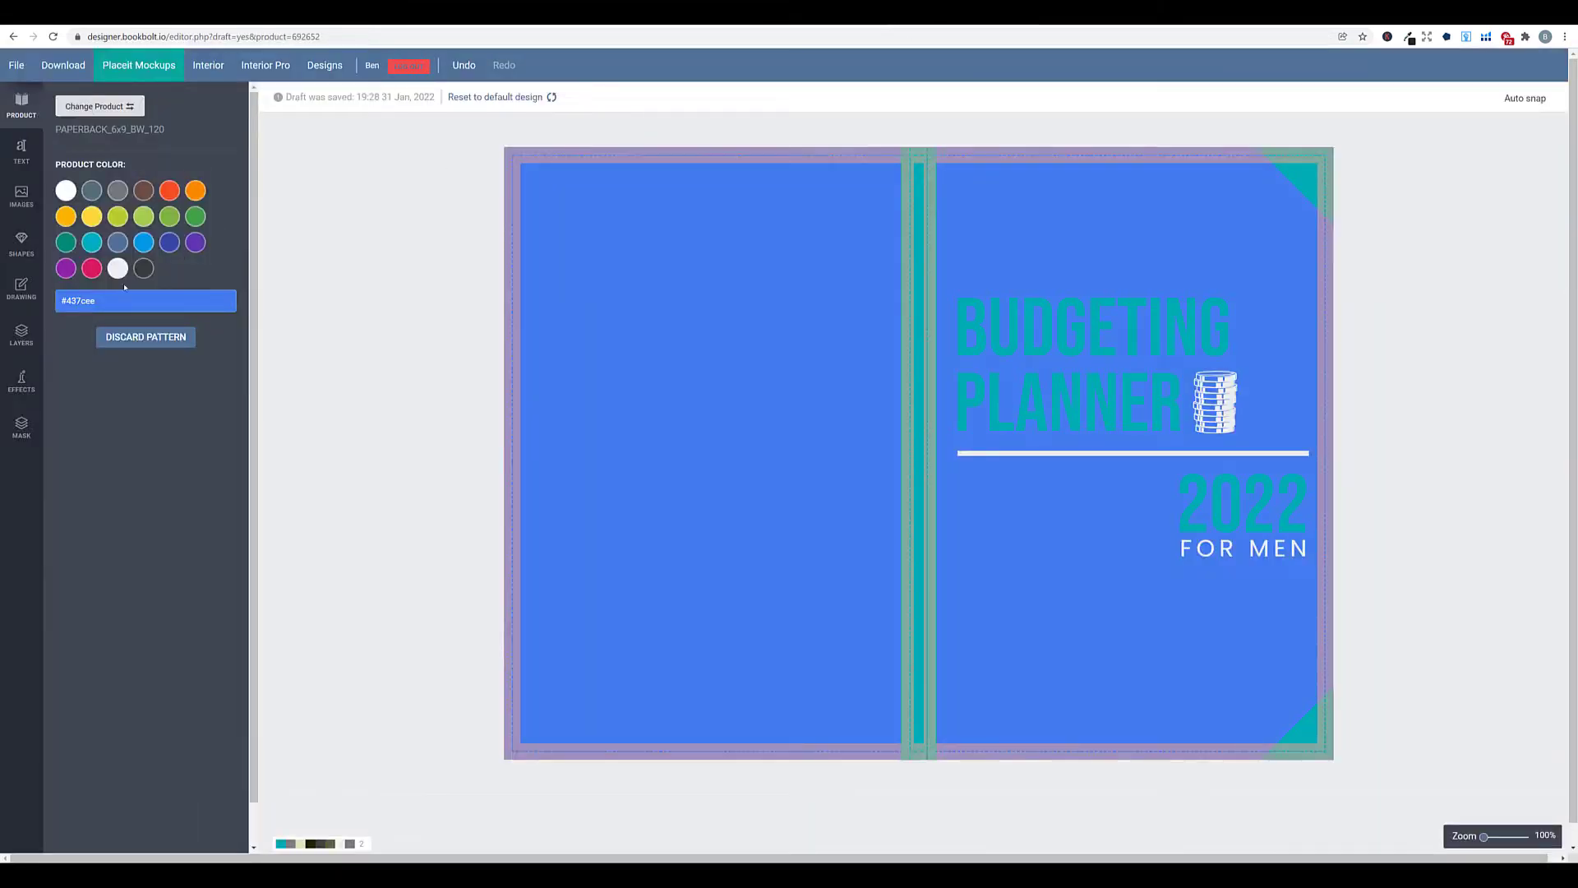
Set the book cover's product background colour to #222831 in the Book Bolt designer.
click(123, 301)
key(ctrl+a)
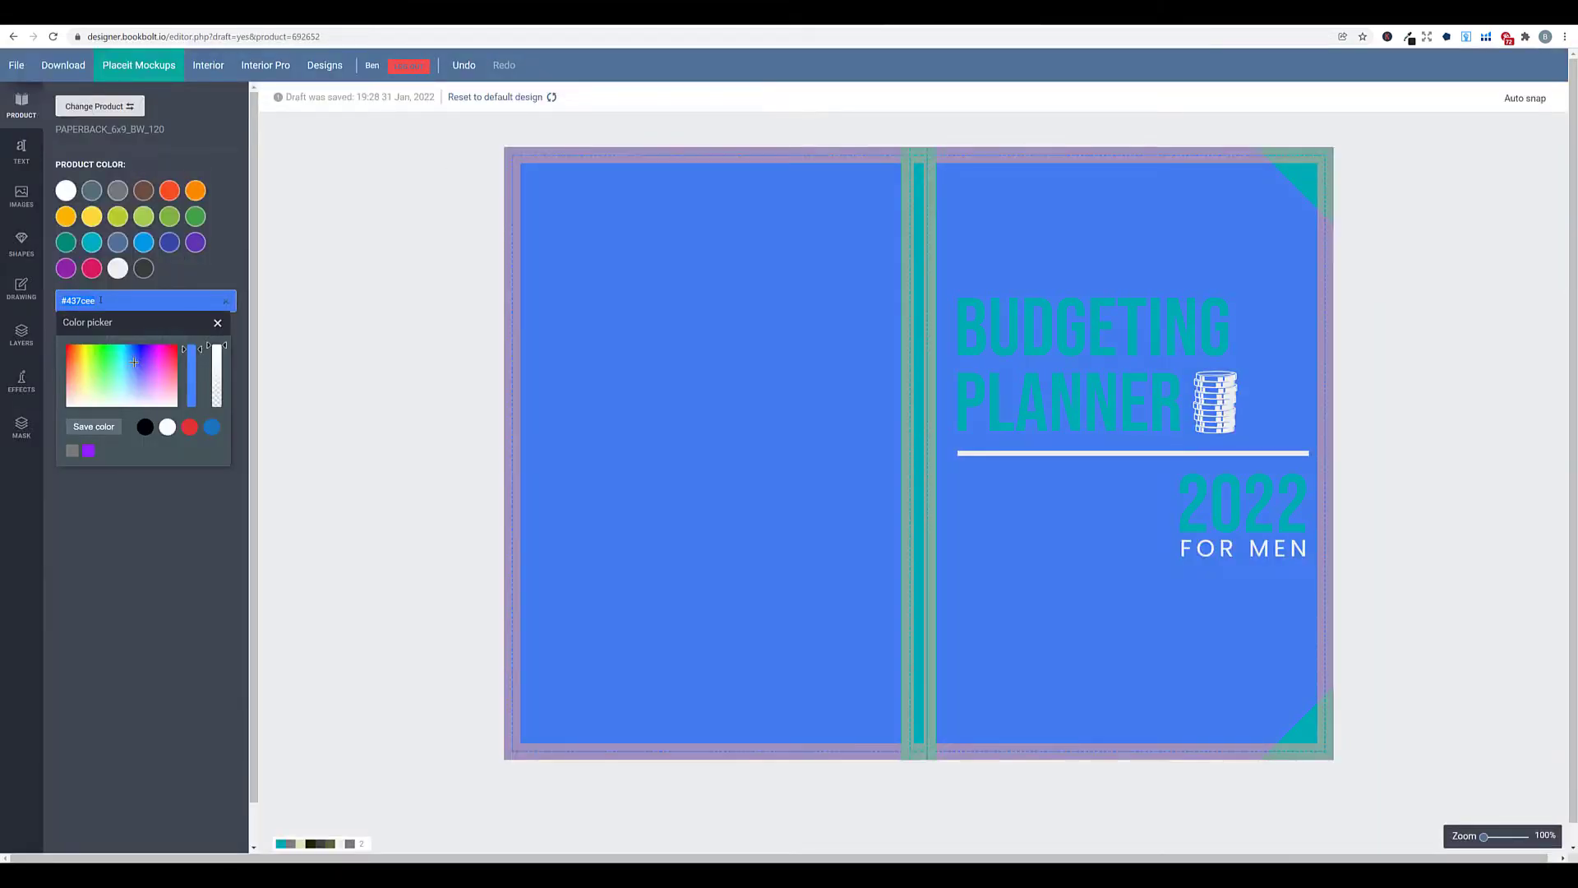
right_click(99, 300)
click(131, 361)
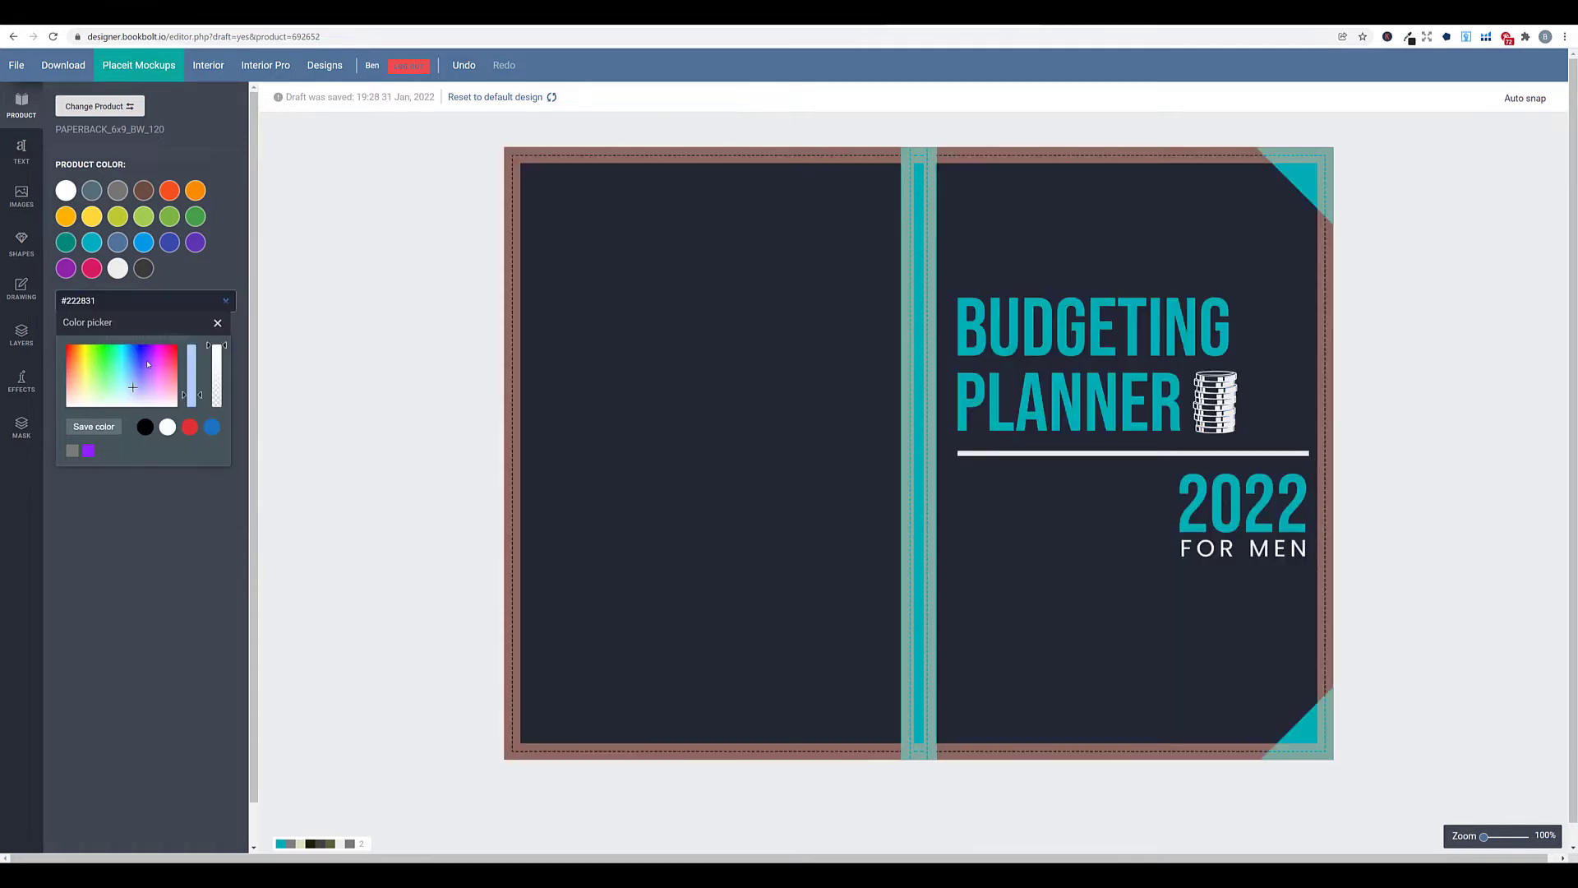
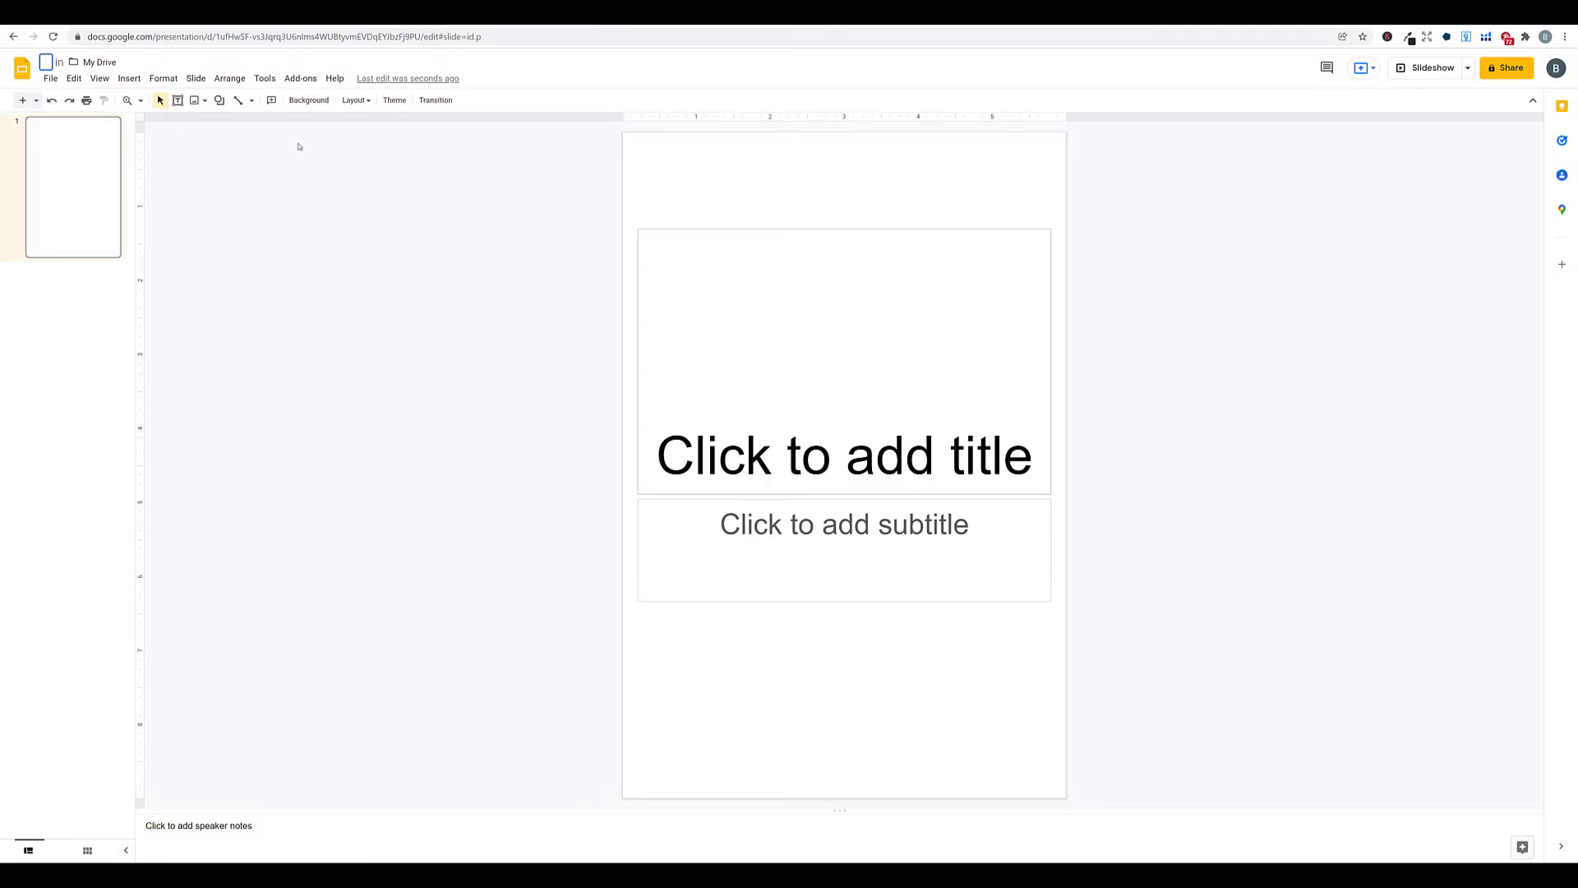
Name the Google Slides presentation LINED JOURNAL EXAMPLE 6X9 and delete the title and subtitle placeholders from its slide.
text(LINED JOURNAL)
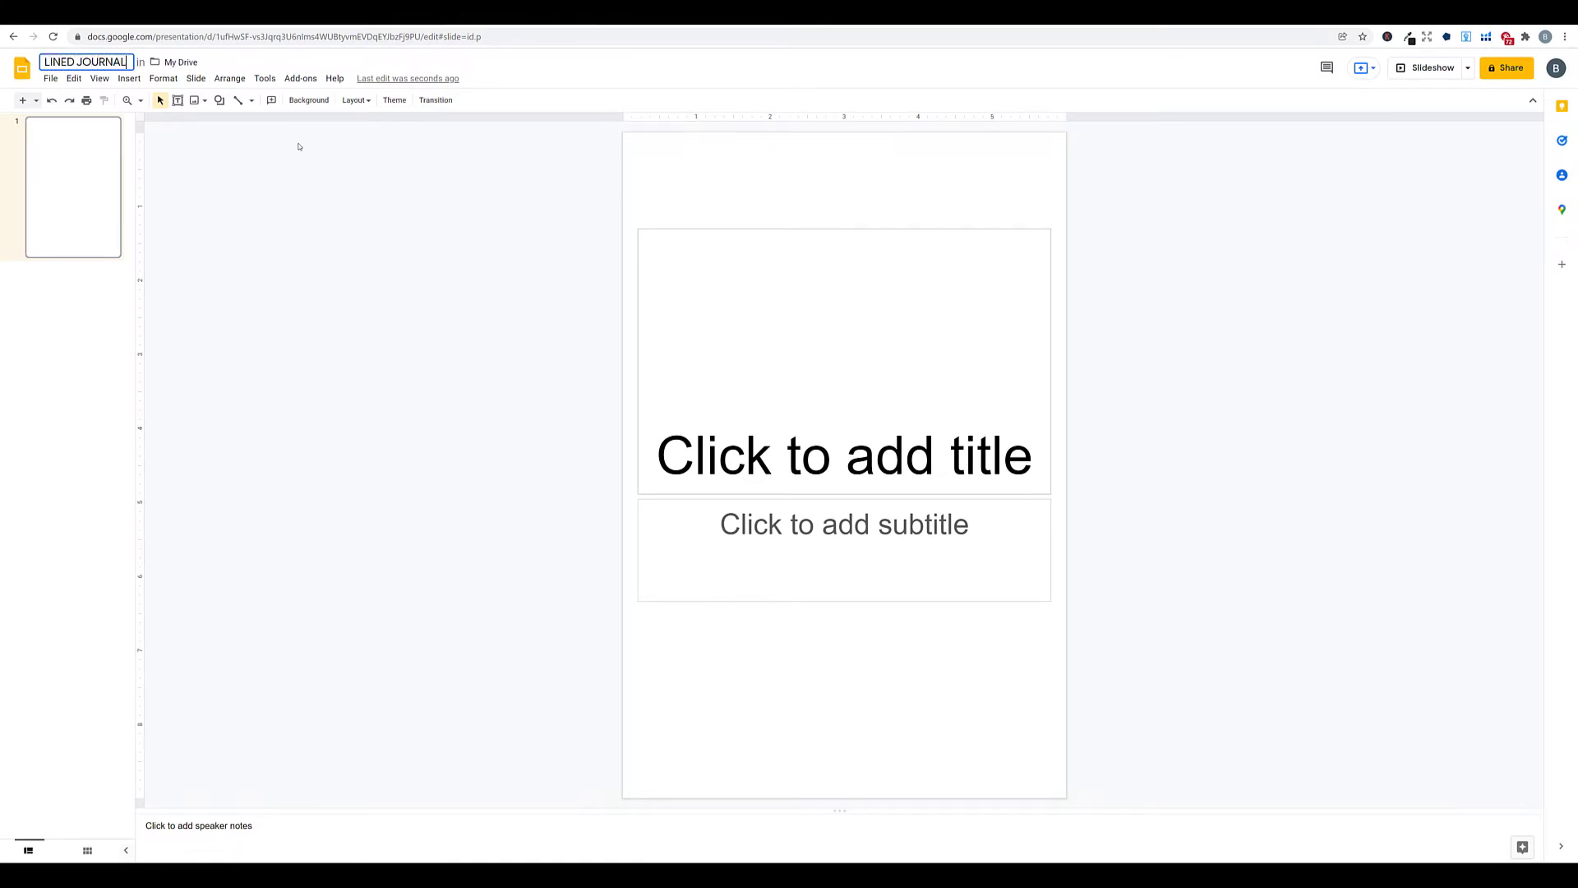
text( EXAMPLE 6X9)
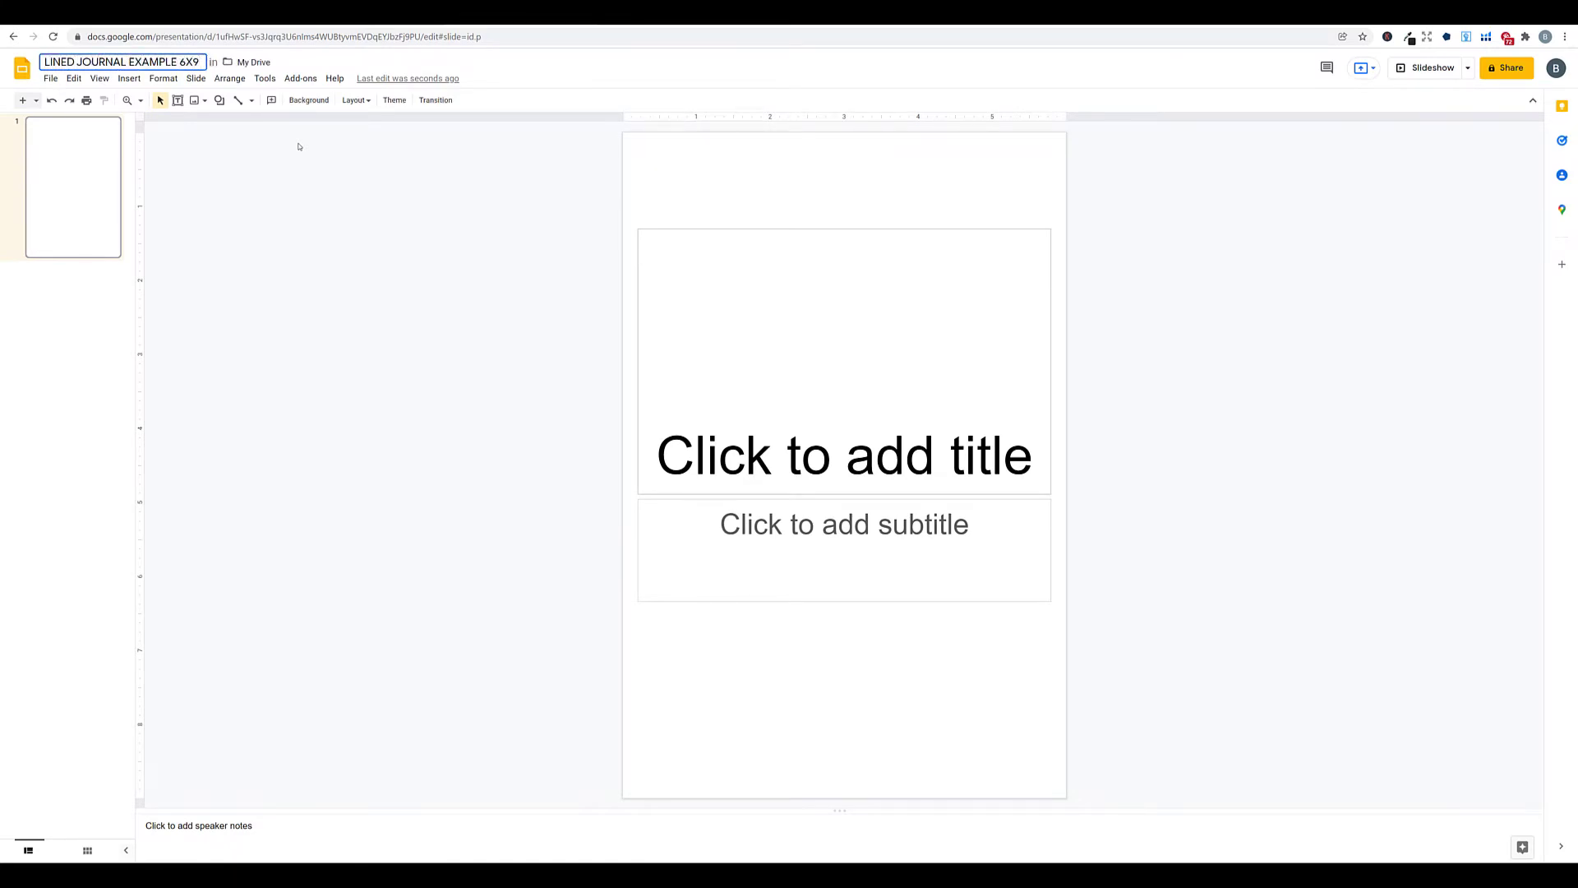
drag(300, 147, 949, 655)
key(Delete)
Insert a table with one column and 20 rows on the blank slide.
click(129, 78)
mouse_move(233, 179)
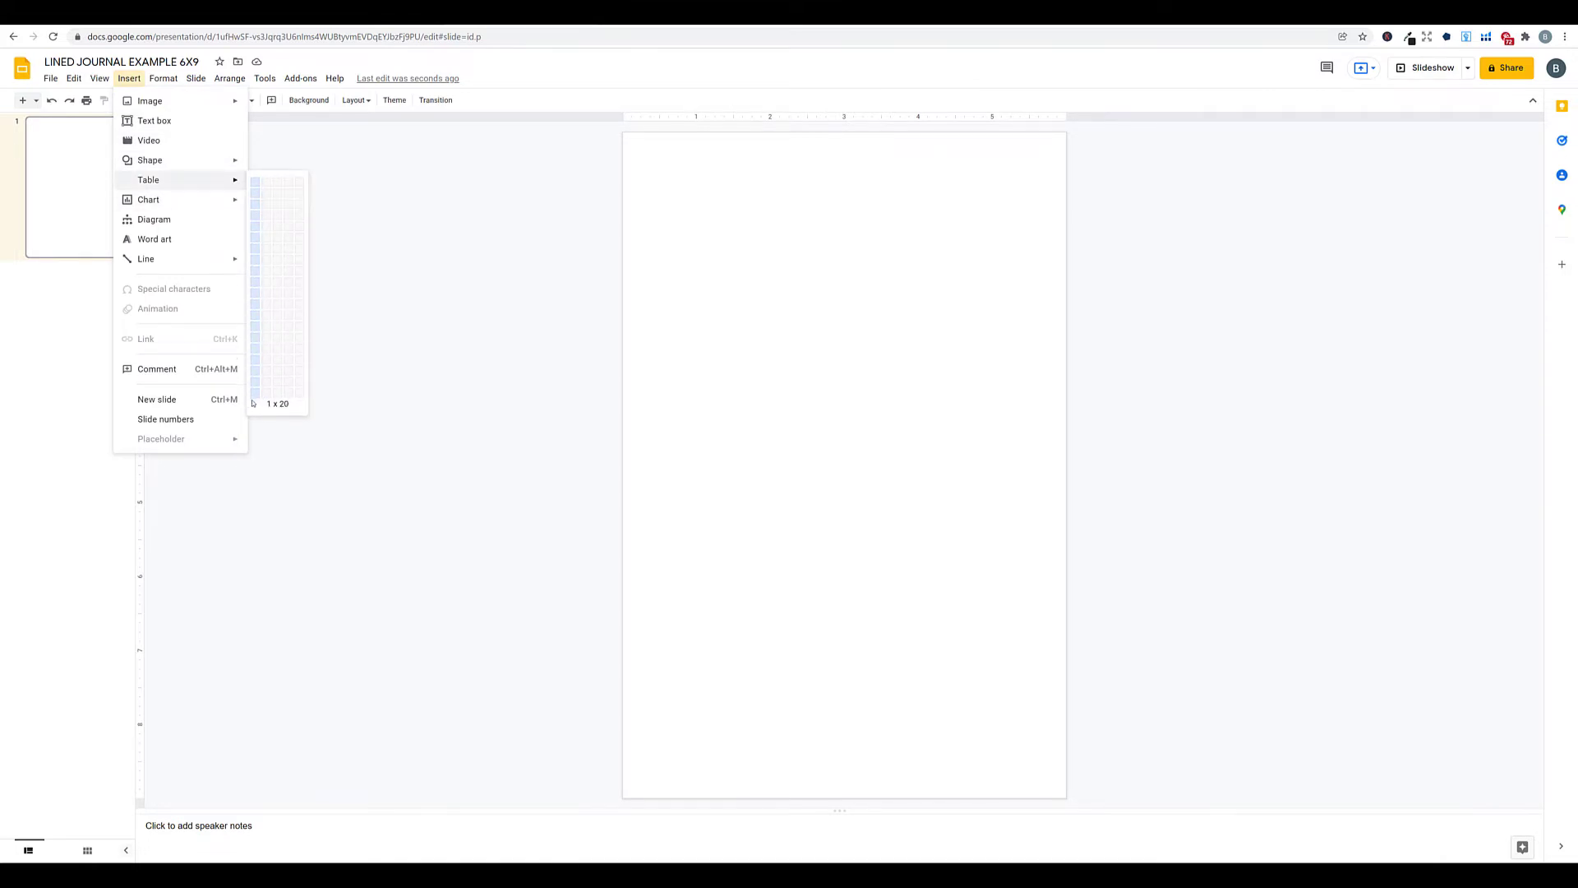
click(252, 400)
Set the font size of all table rows to 7 and resize the table so it is shorter and wider.
drag(822, 173, 822, 760)
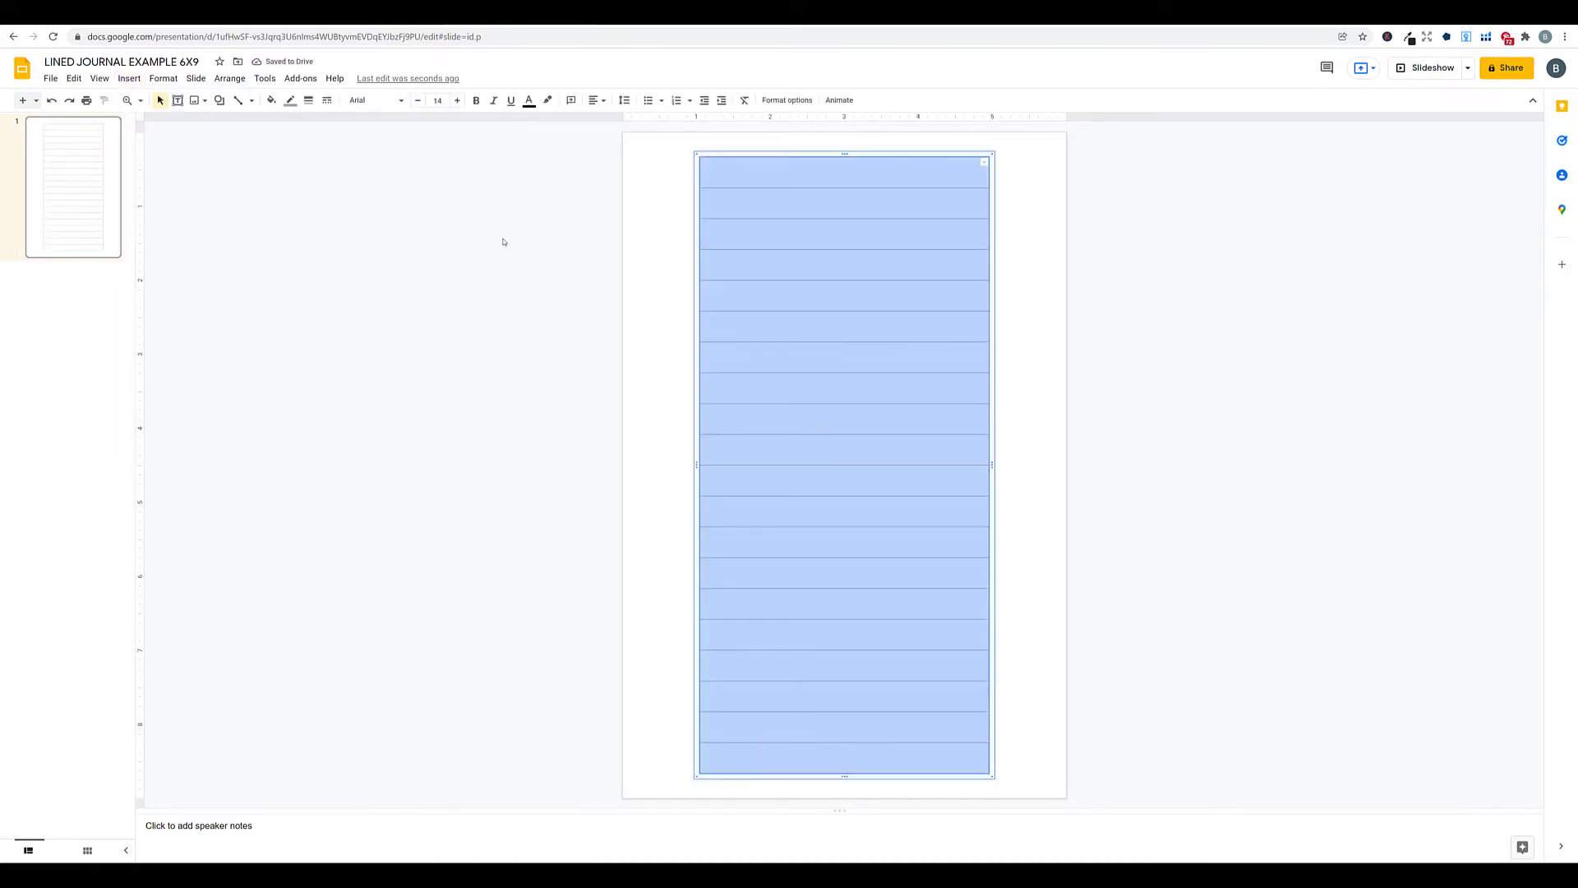
click(420, 101)
click(420, 103)
drag(842, 779, 845, 648)
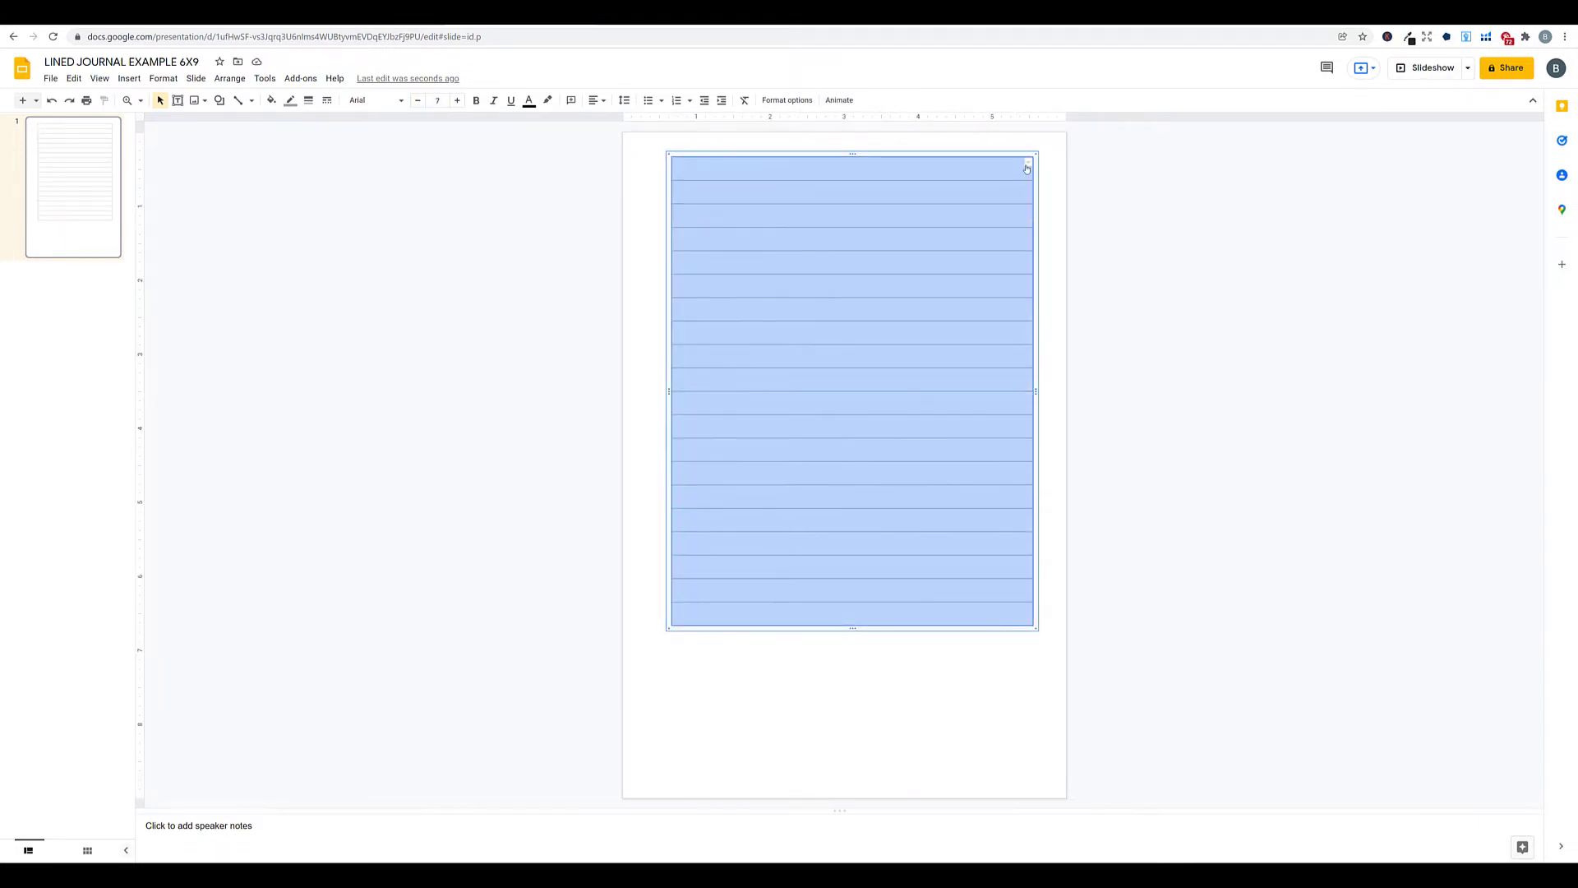
Make the left and right outer borders of the table transparent.
click(1026, 168)
click(271, 99)
click(304, 319)
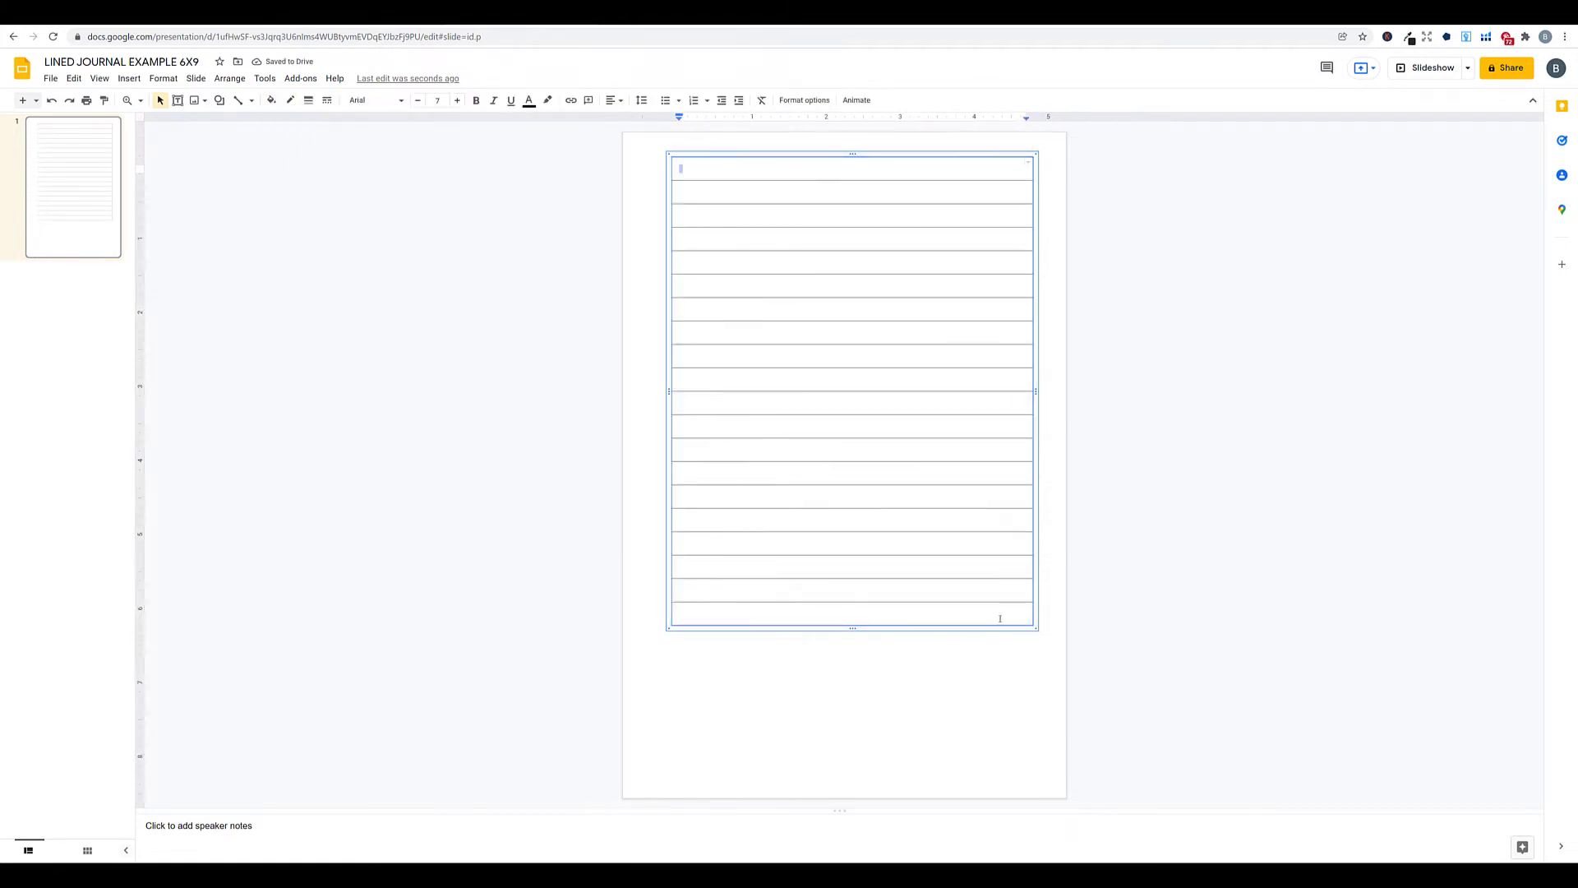
drag(1001, 618, 1022, 169)
click(1028, 166)
click(1023, 132)
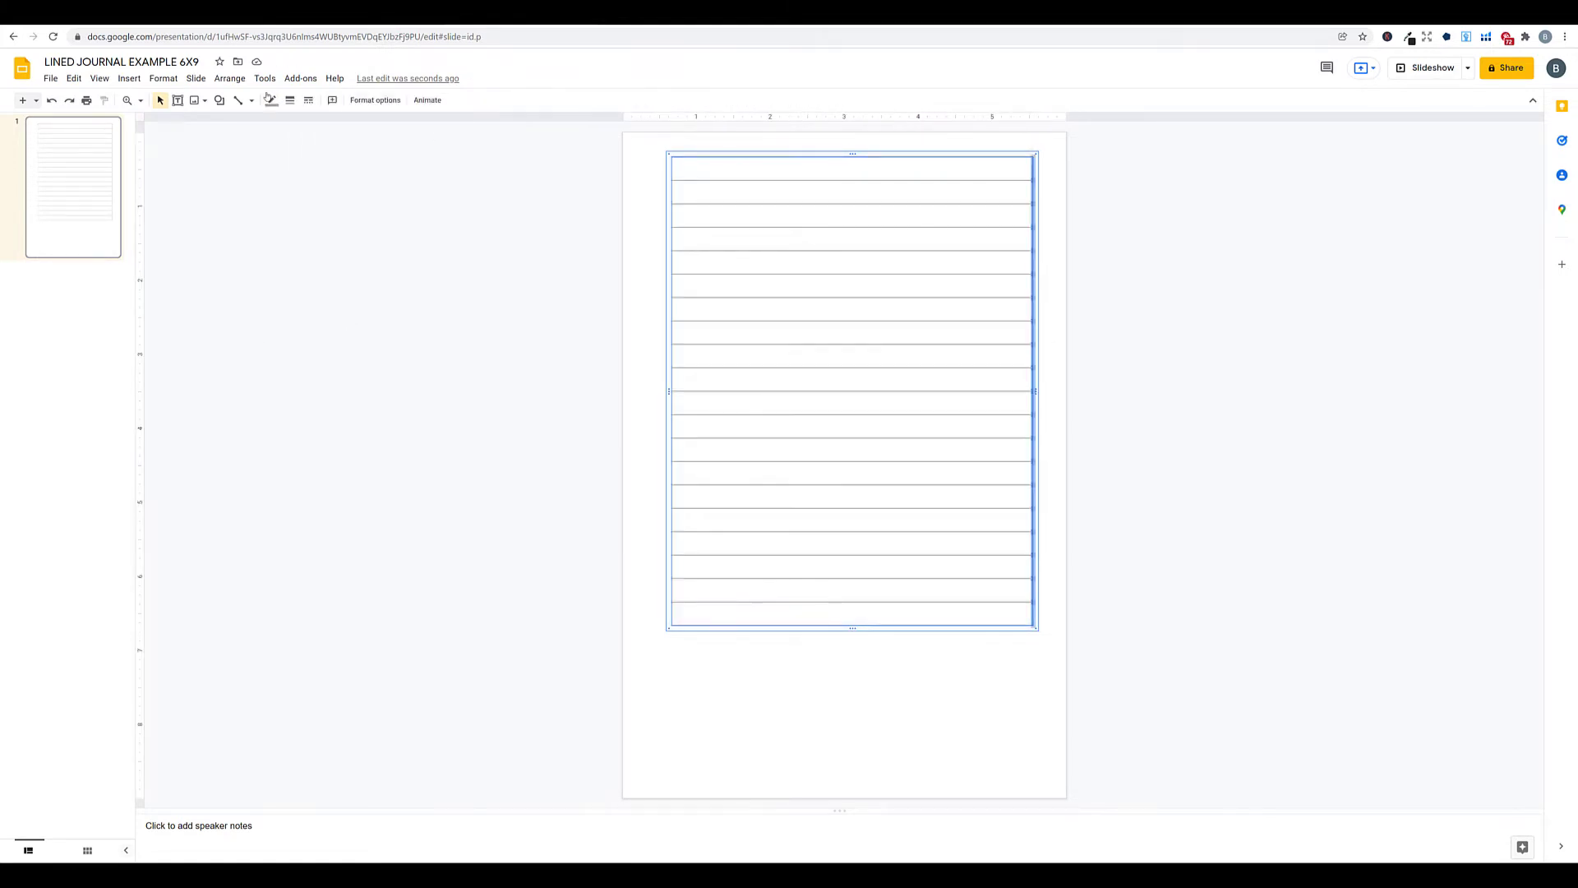
click(270, 99)
click(311, 319)
Select all table rows and make the table's top border transparent.
drag(848, 169, 831, 617)
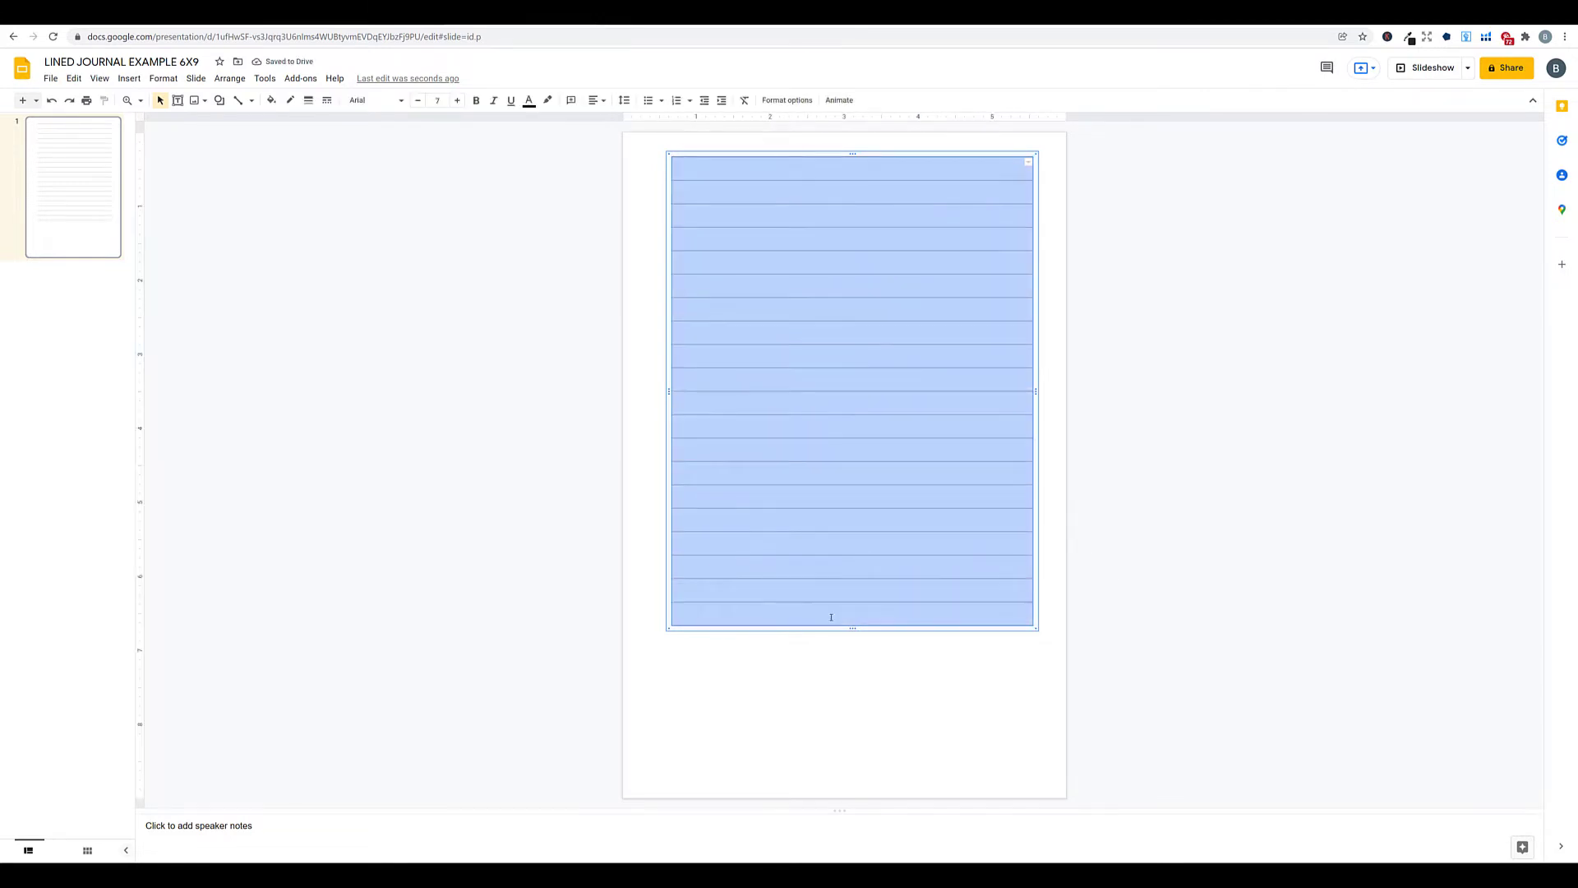
click(1028, 162)
click(991, 120)
click(272, 99)
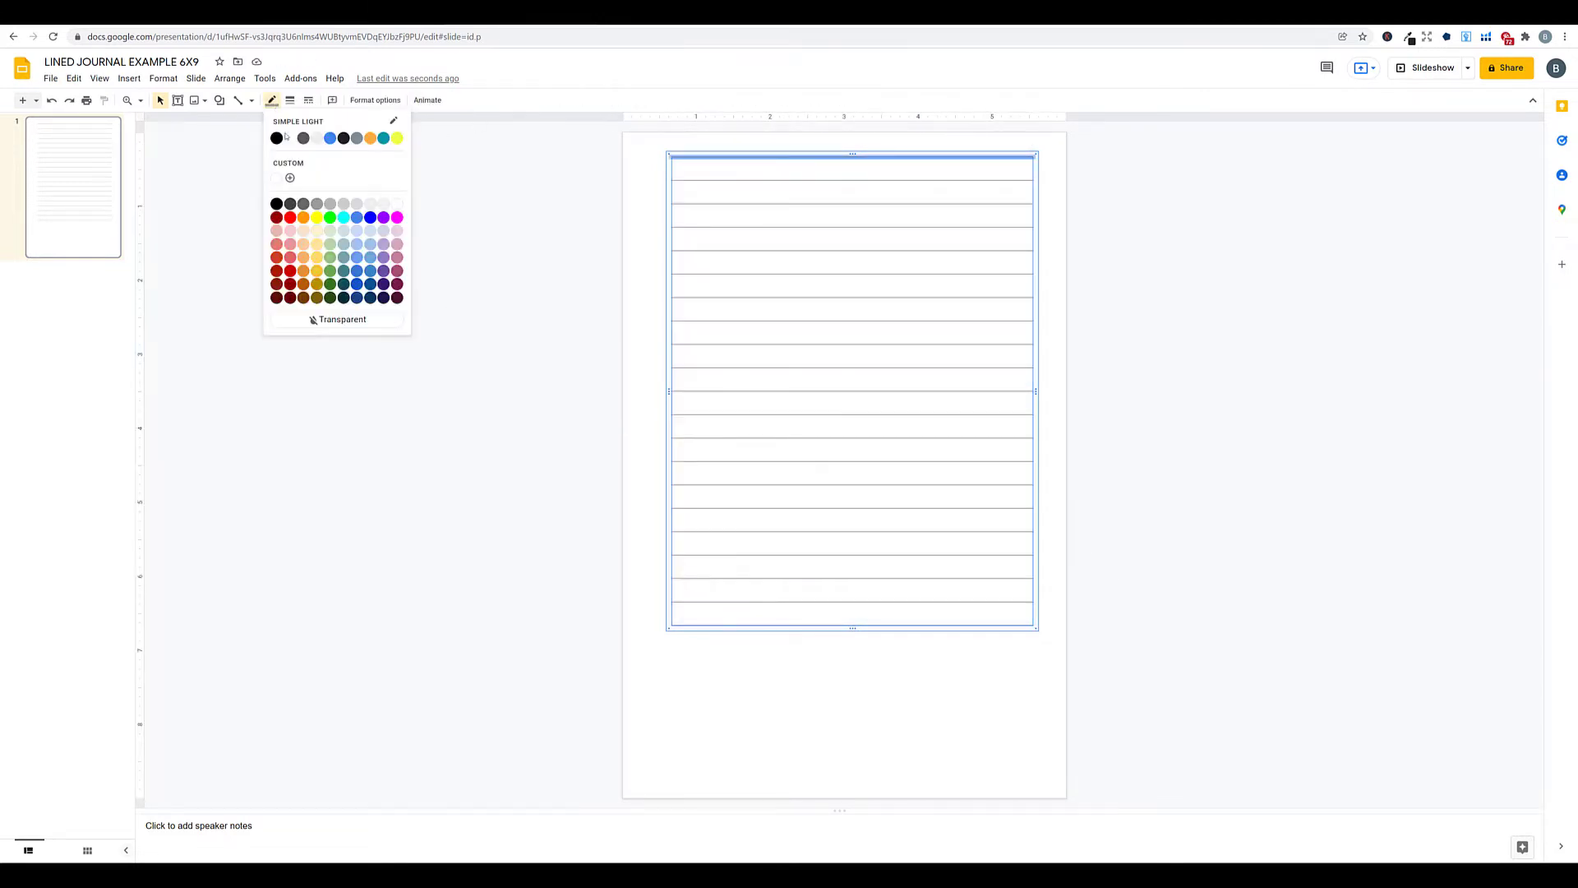
click(312, 319)
click(511, 381)
Insert three rows and two more rows at the end of the table, and centre it horizontally on the page.
drag(824, 571, 825, 606)
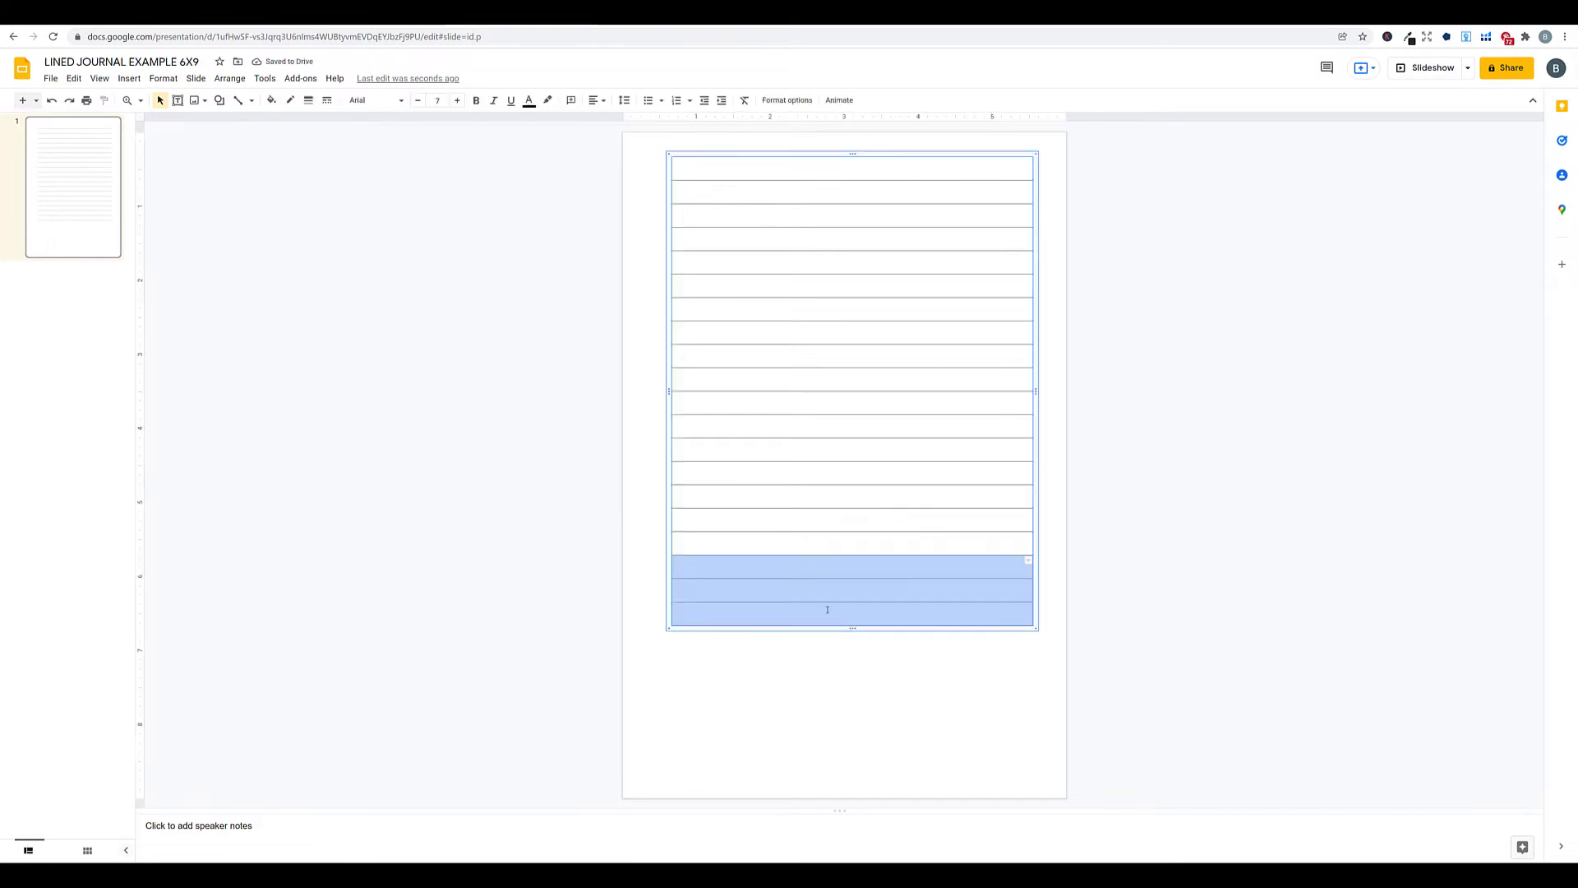
right_click(825, 607)
click(907, 346)
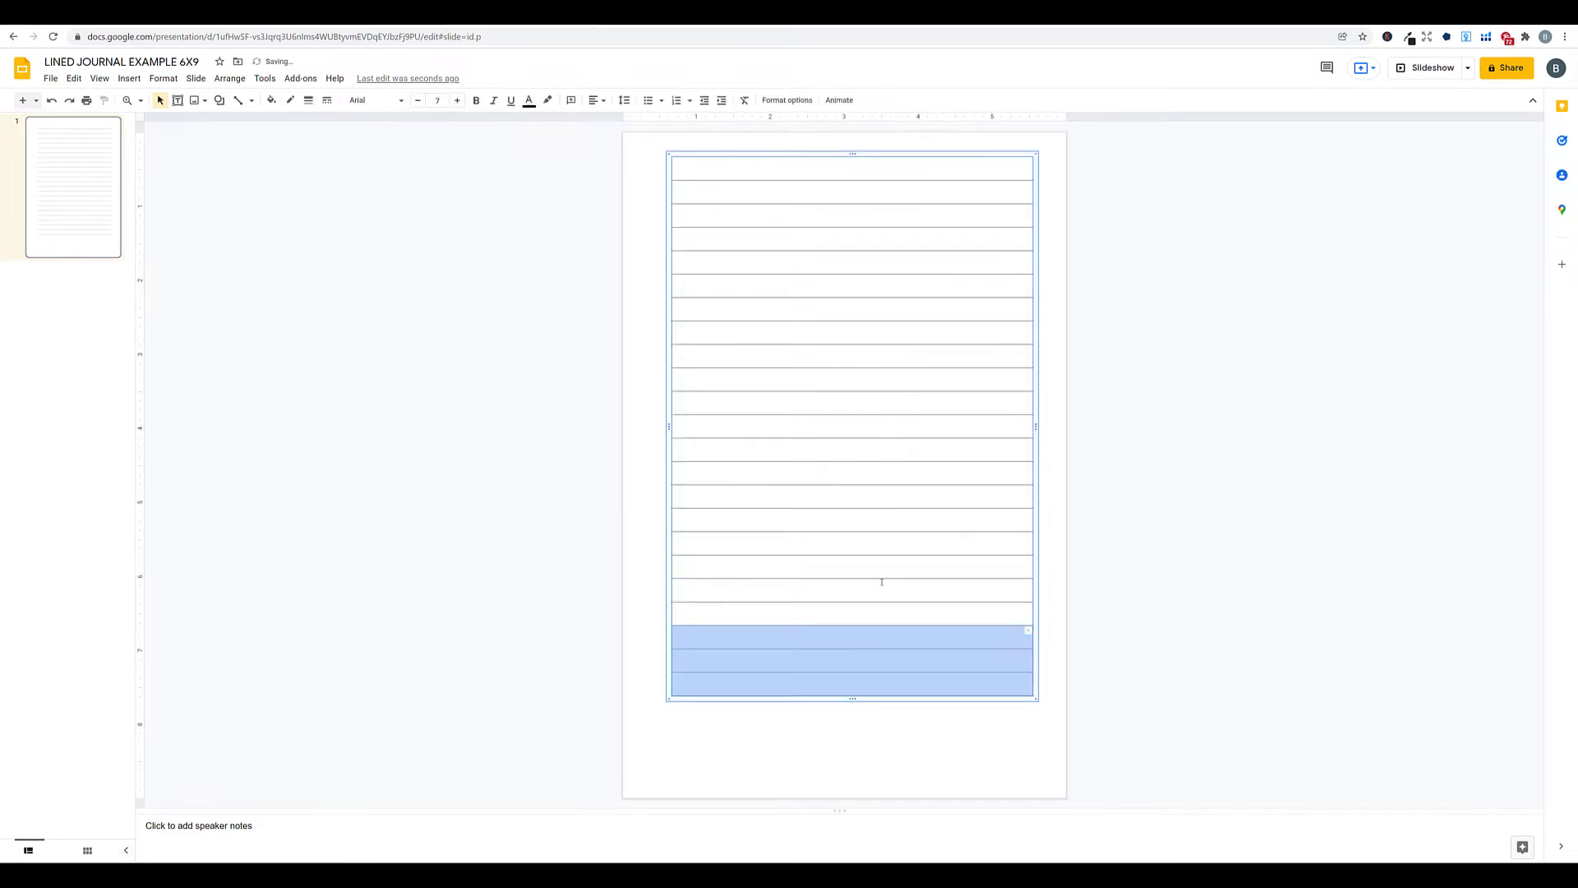
click(1165, 680)
drag(938, 655, 939, 681)
right_click(940, 680)
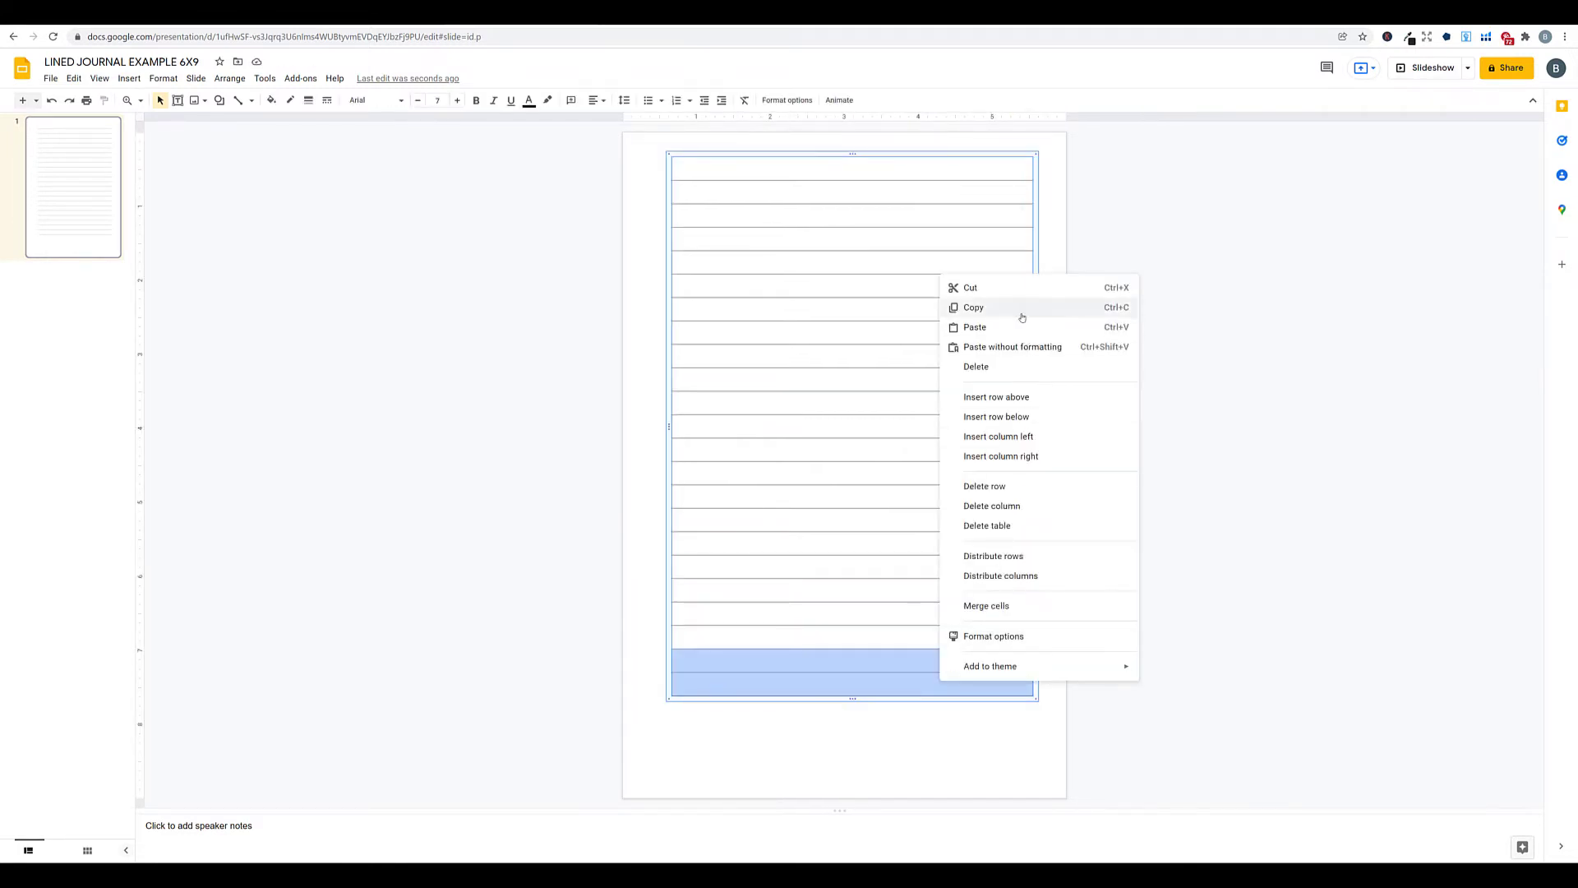
click(996, 417)
click(1035, 423)
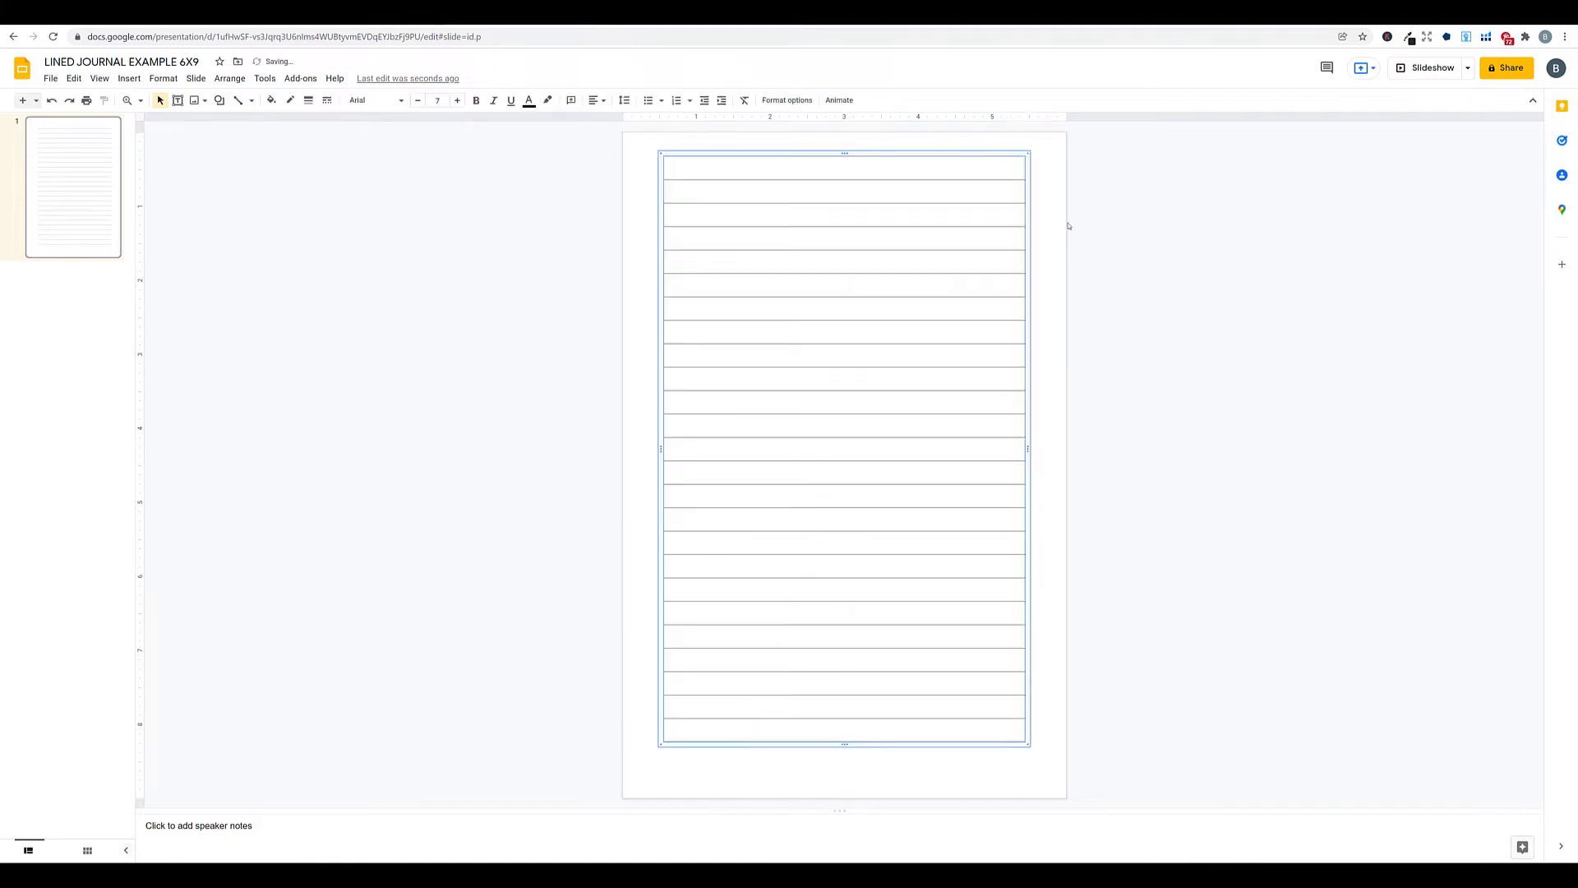
Duplicate the lined page slide several times.
click(73, 215)
key(ctrl+d)
key(ctrl+d)
key(ctrl+d)
key(ctrl+d)
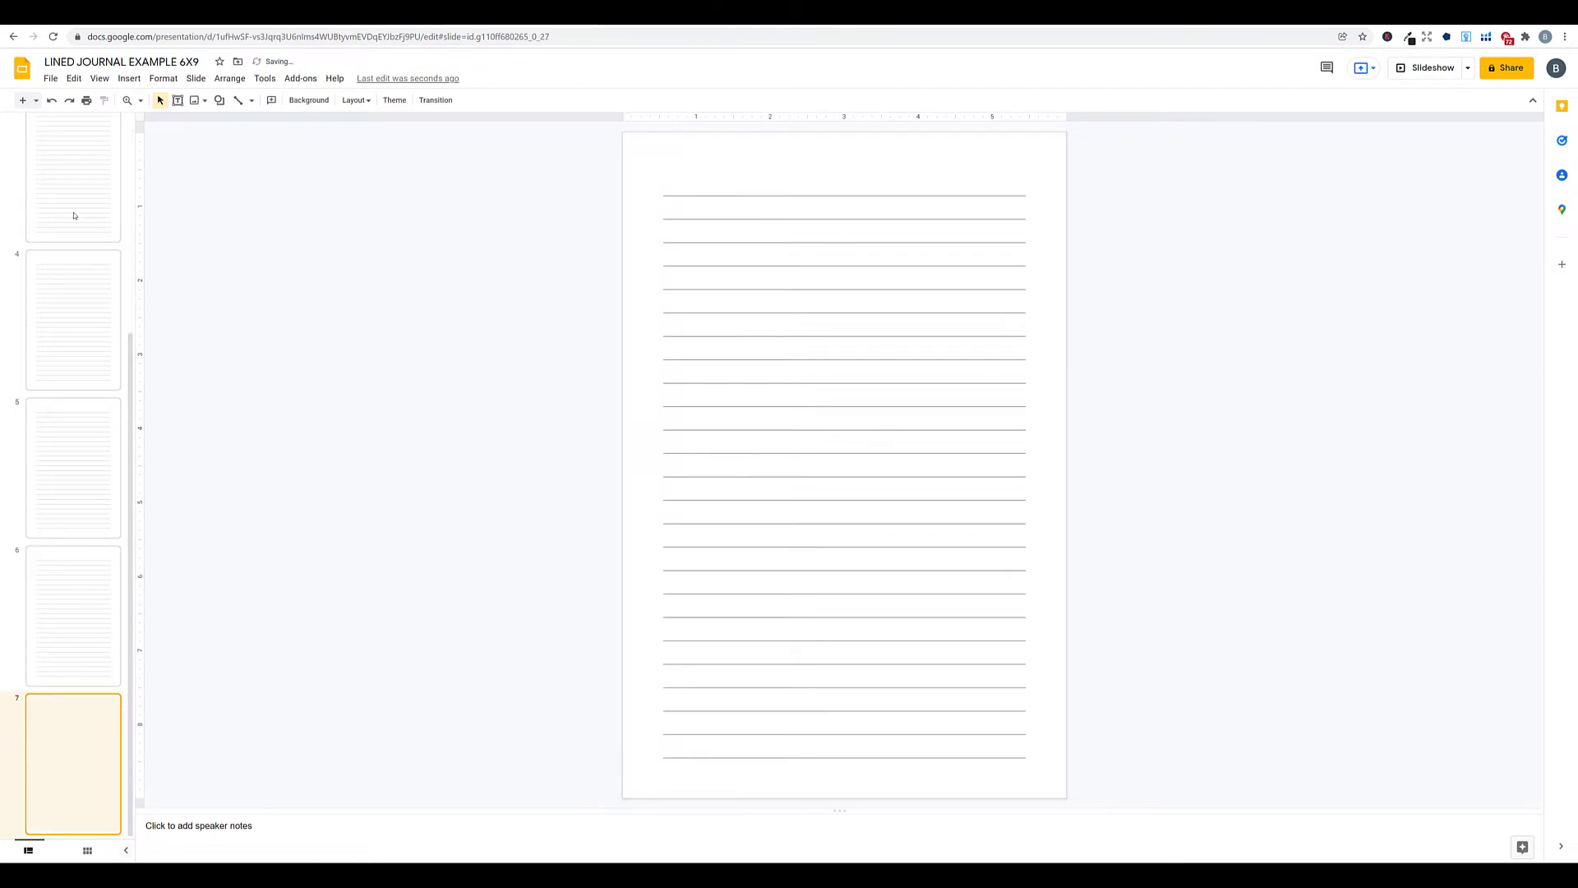
Select all the lined slides and paste copies of them repeatedly to build up the journal's pages.
click(72, 226)
drag(83, 336, 83, 837)
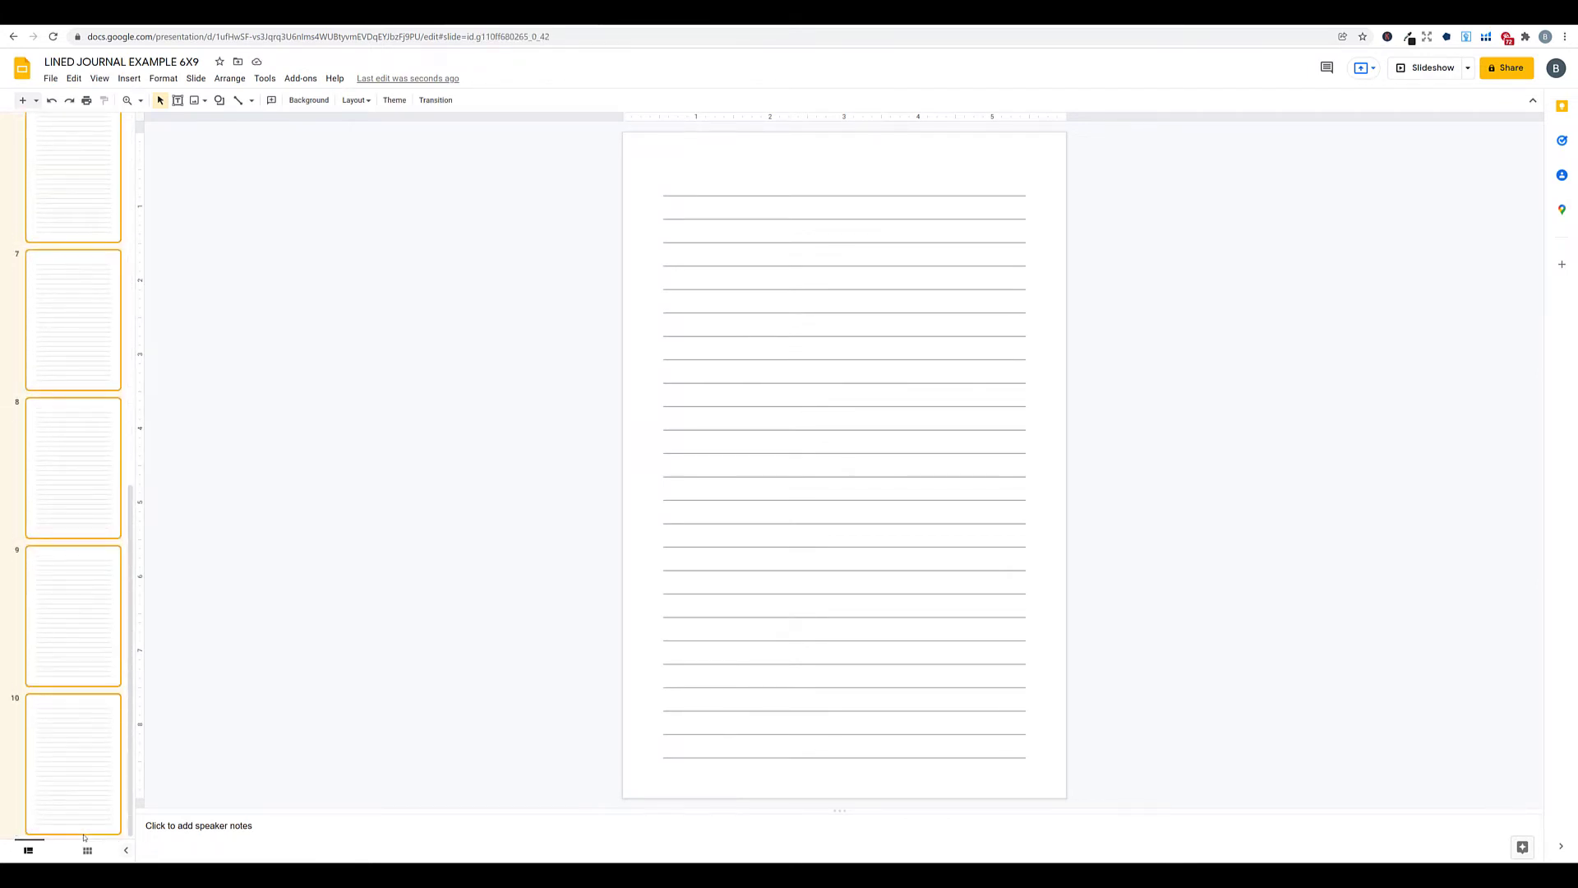
key(ctrl+v)
key(ctrl+v)
key(ctrl+v)
key(ctrl+v)
key(ctrl+v)
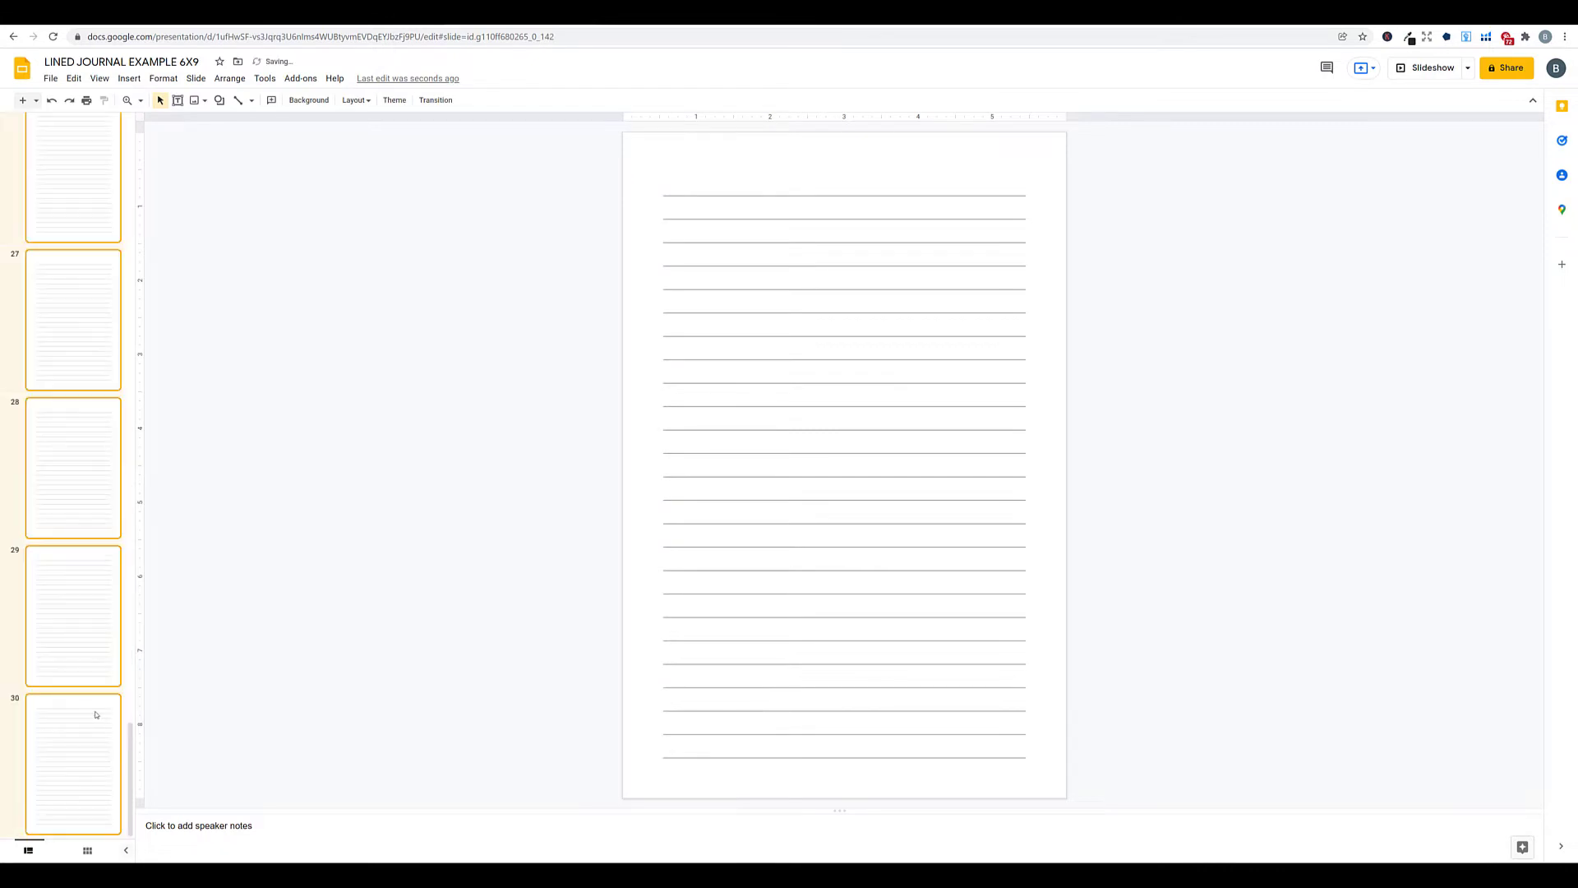
key(ctrl+v)
Bring up the download options for the lined journal presentation.
click(50, 78)
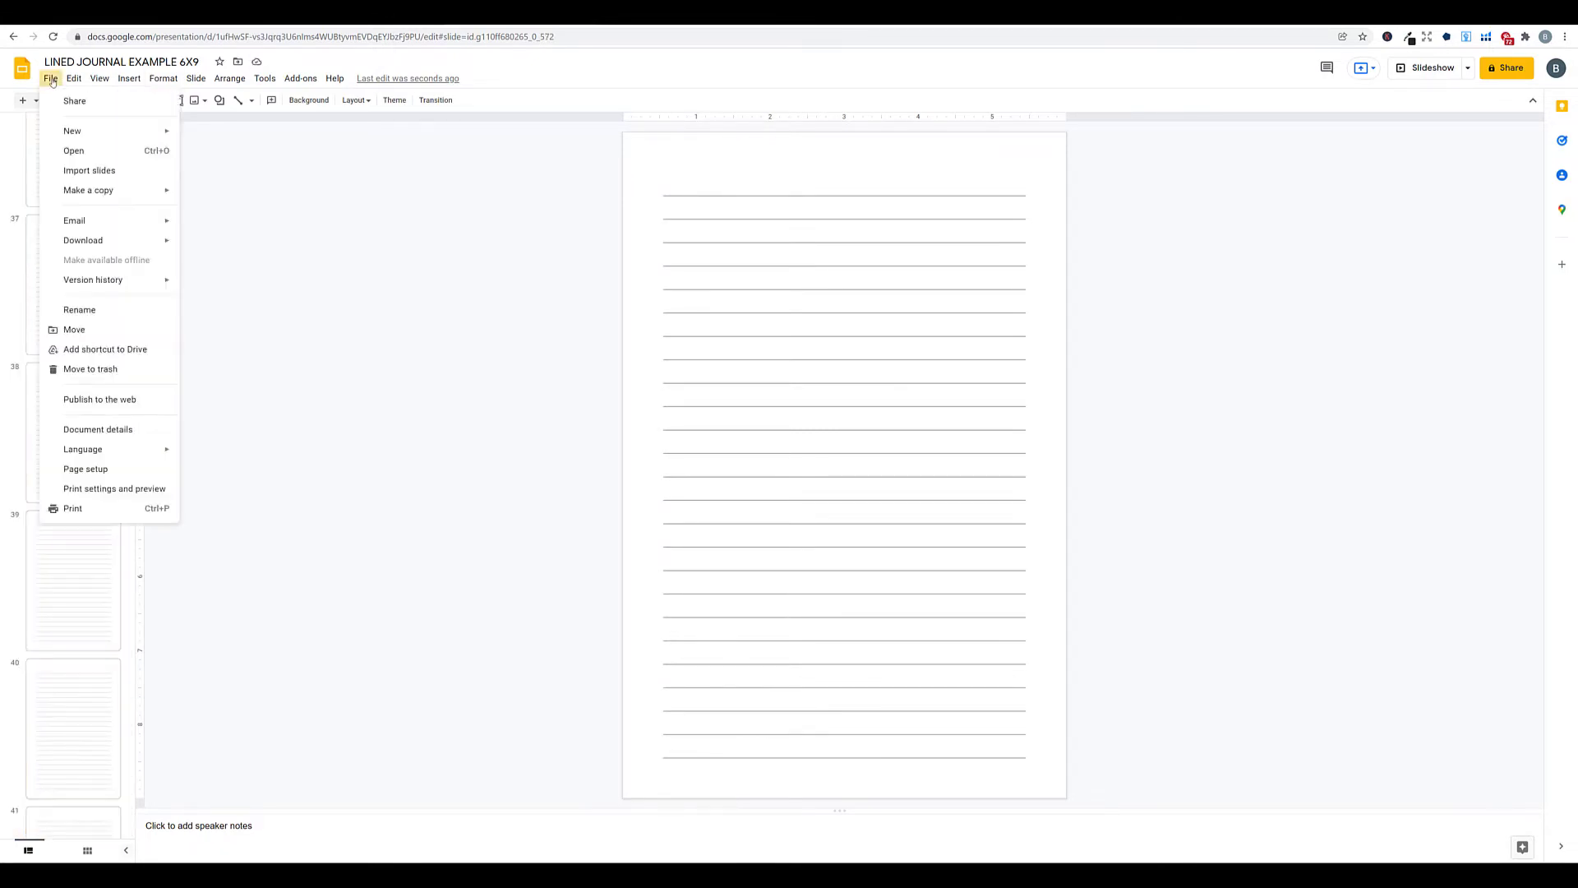
mouse_move(123, 246)
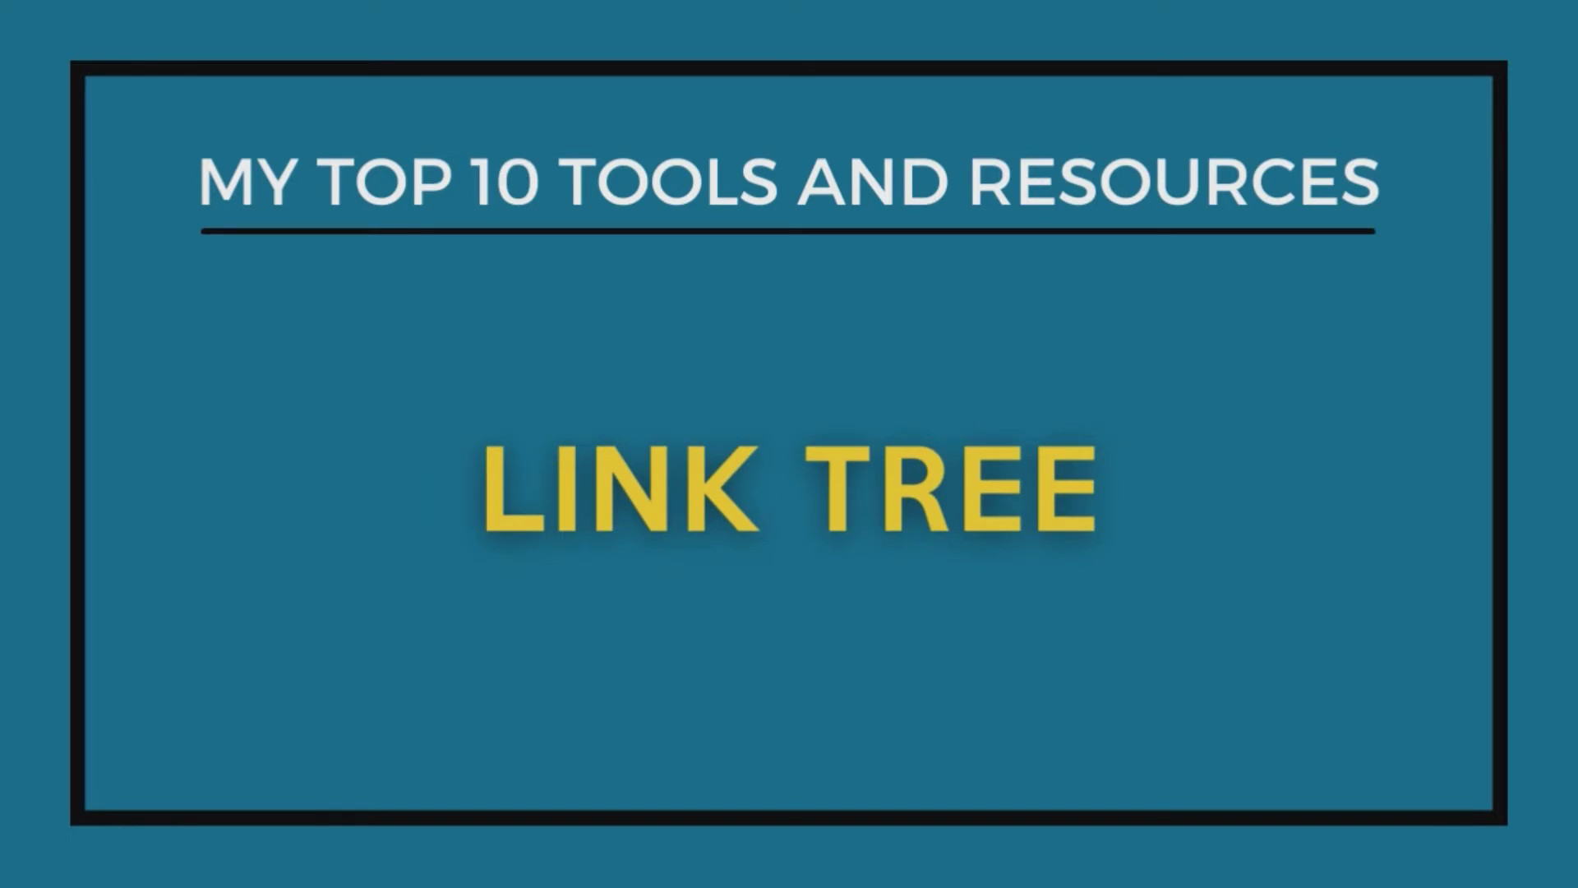
Title the new link in Linktree Budgeting Planner (USA).
text(udgeting Planner)
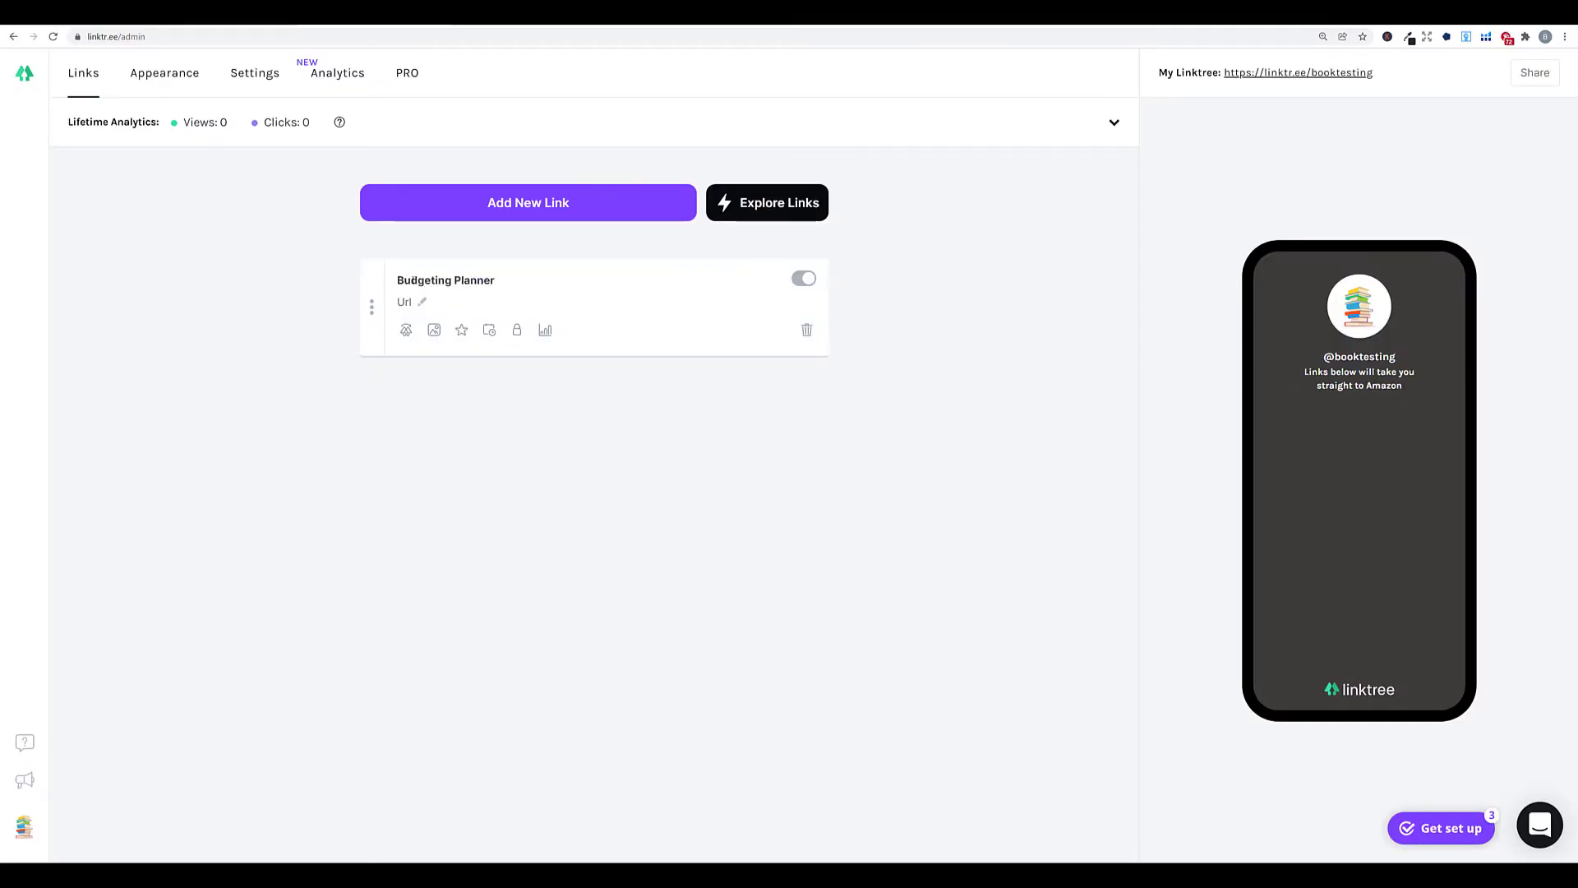
text( (USA)
Open the Budgeting Workbook paperback with the leaf-pattern cover from the Amazon budgeting planner results and copy its page address.
key(ctrl+Tab)
scroll(989, 266, down, 7)
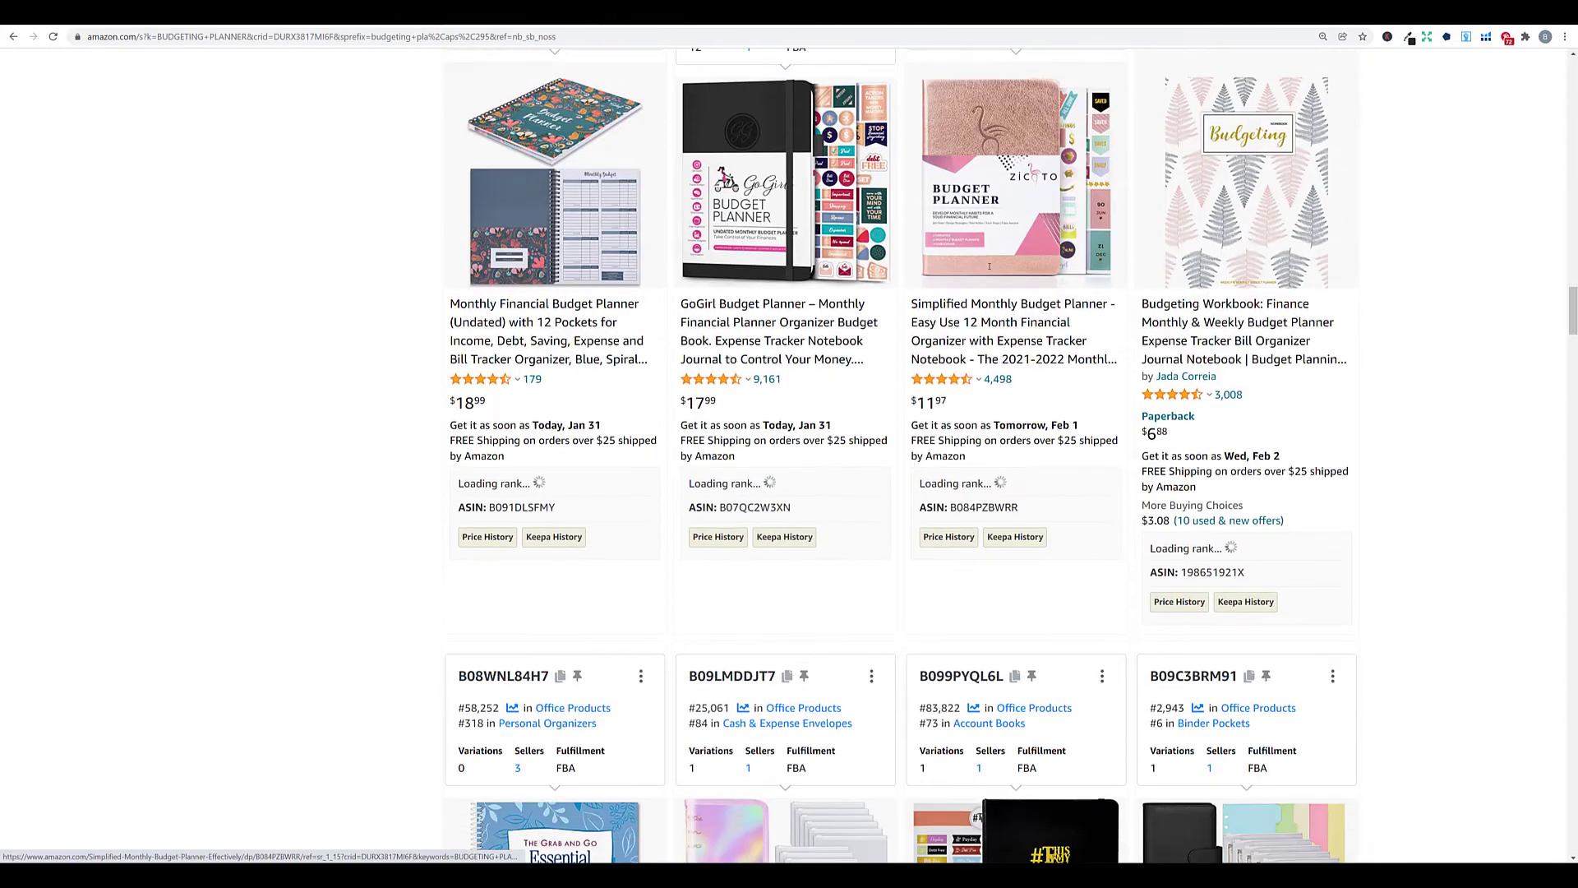
click(1266, 243)
click(612, 36)
right_click(612, 37)
click(618, 111)
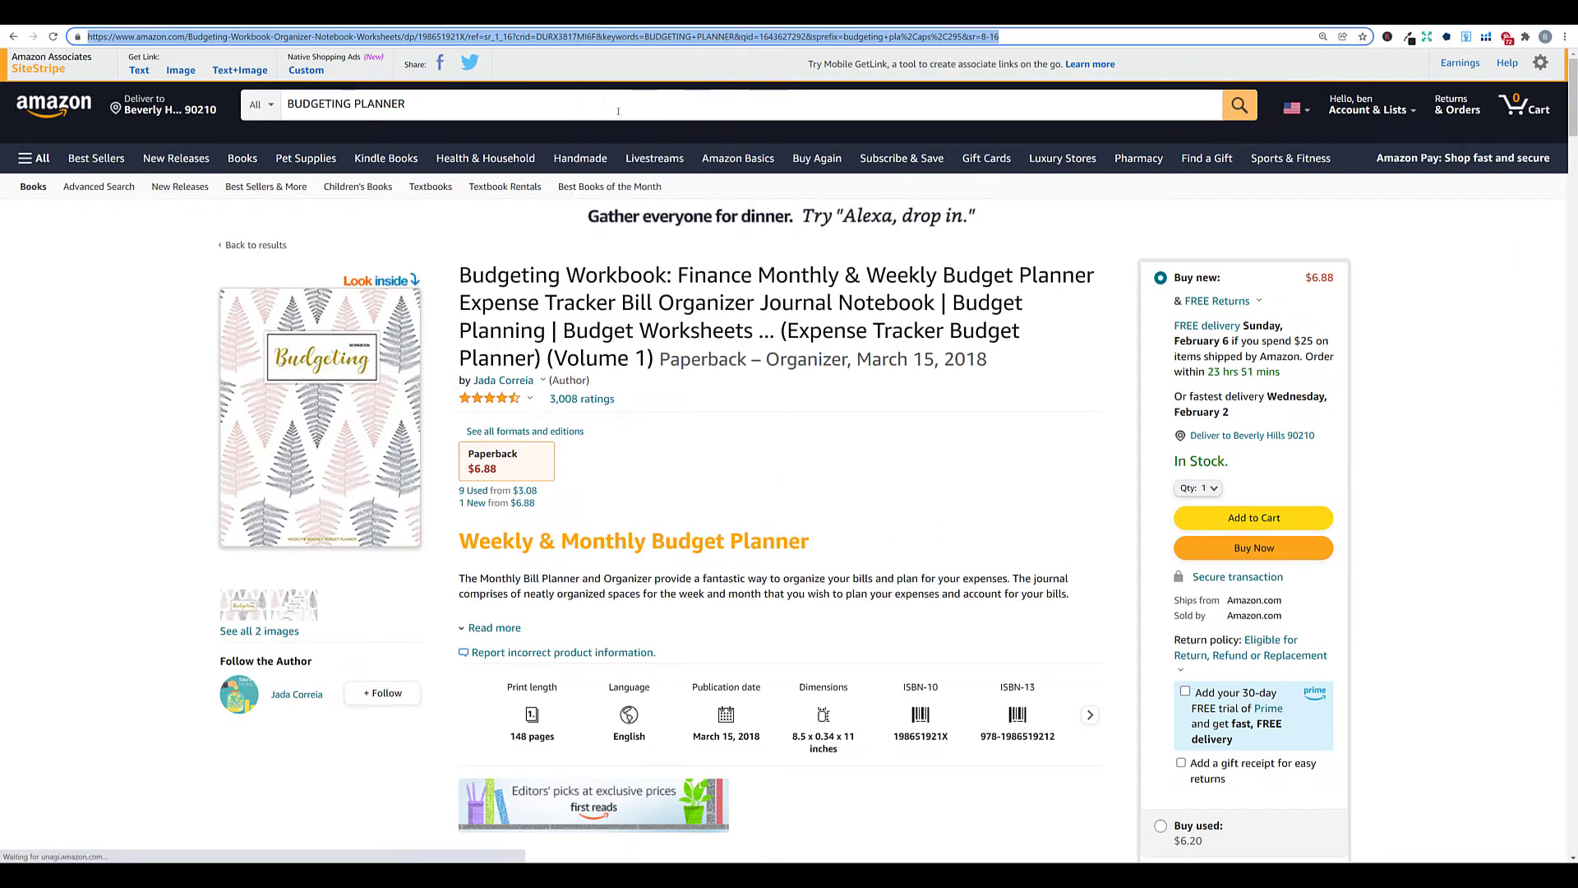
Switch back to Linktree and paste the copied Amazon address as the URL of the Budgeting Planner (USA) link.
key(ctrl+shift+Tab)
right_click(421, 306)
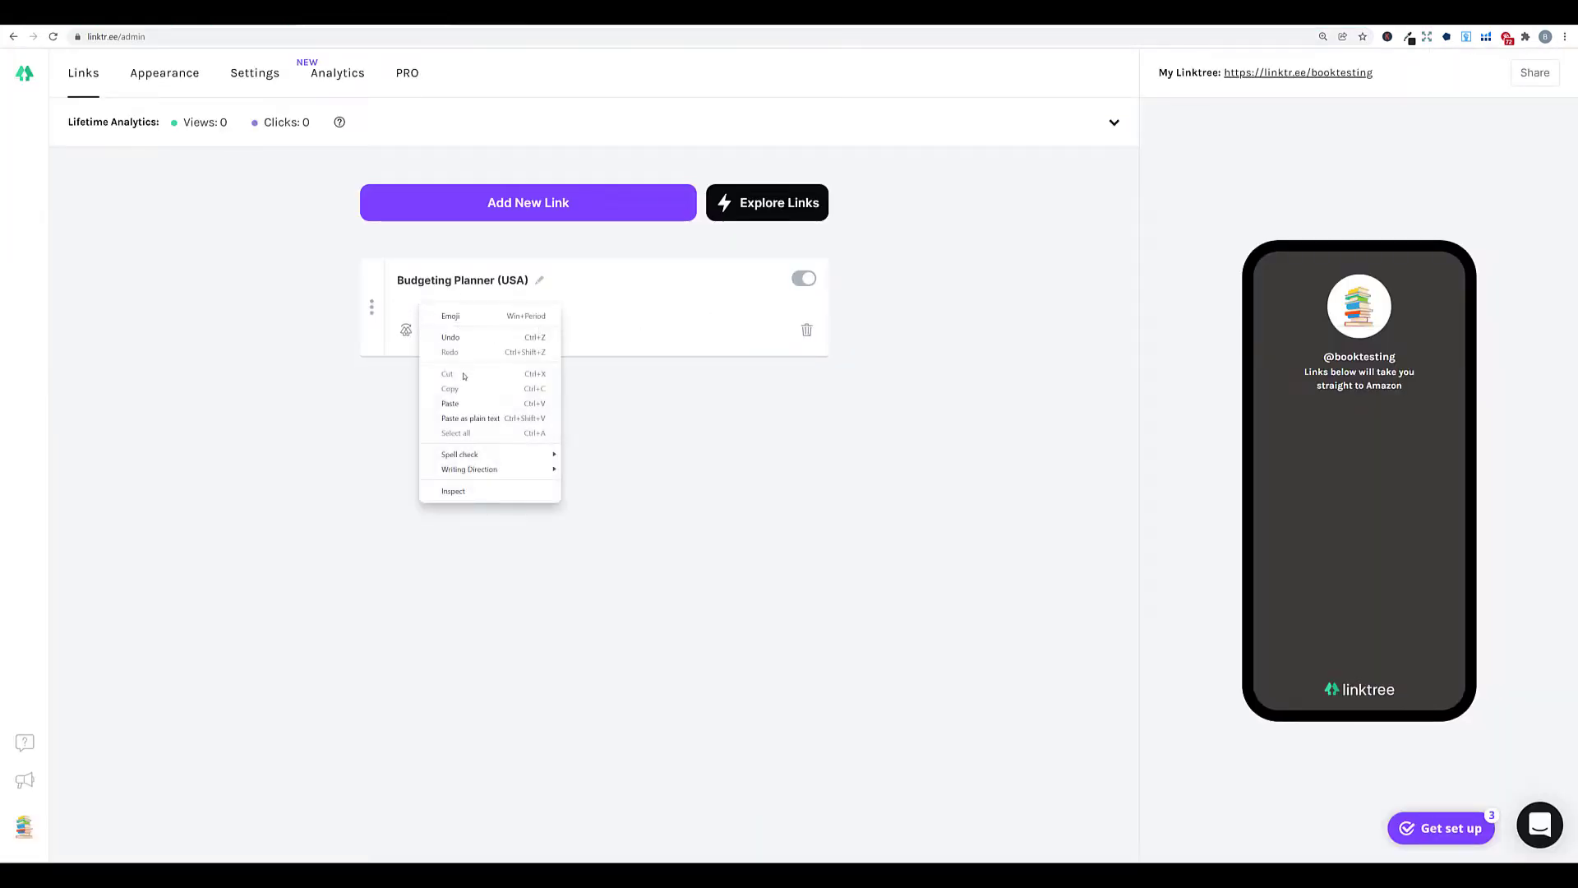
click(451, 403)
Add another link in Linktree titled Valentines Coloring Book (USA).
click(493, 202)
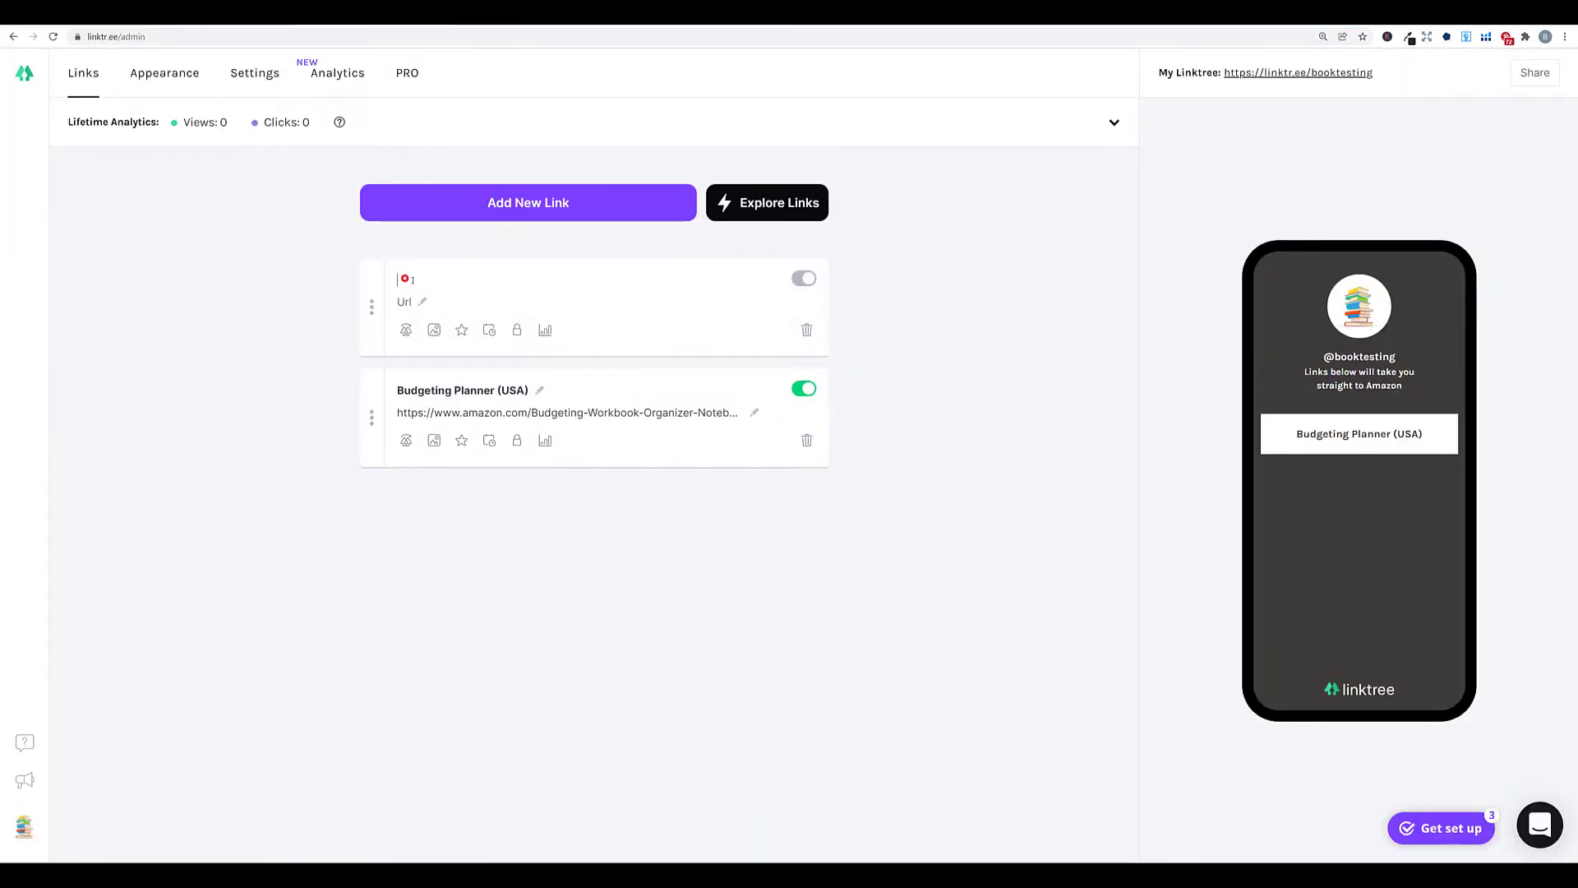
text(Valentines Coloring Book)
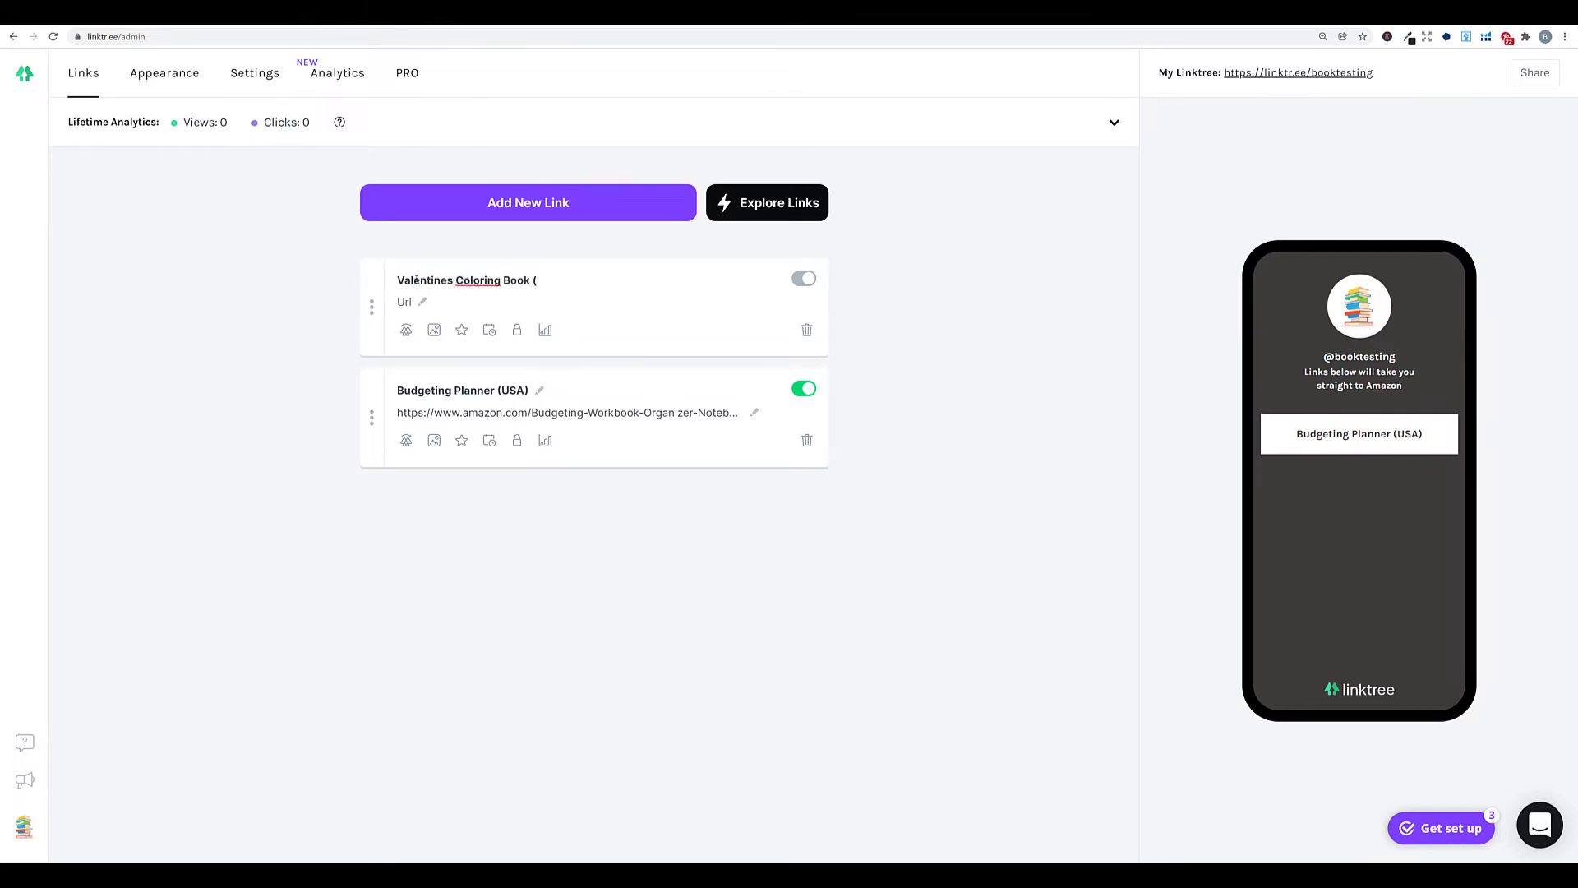
text( (USA))
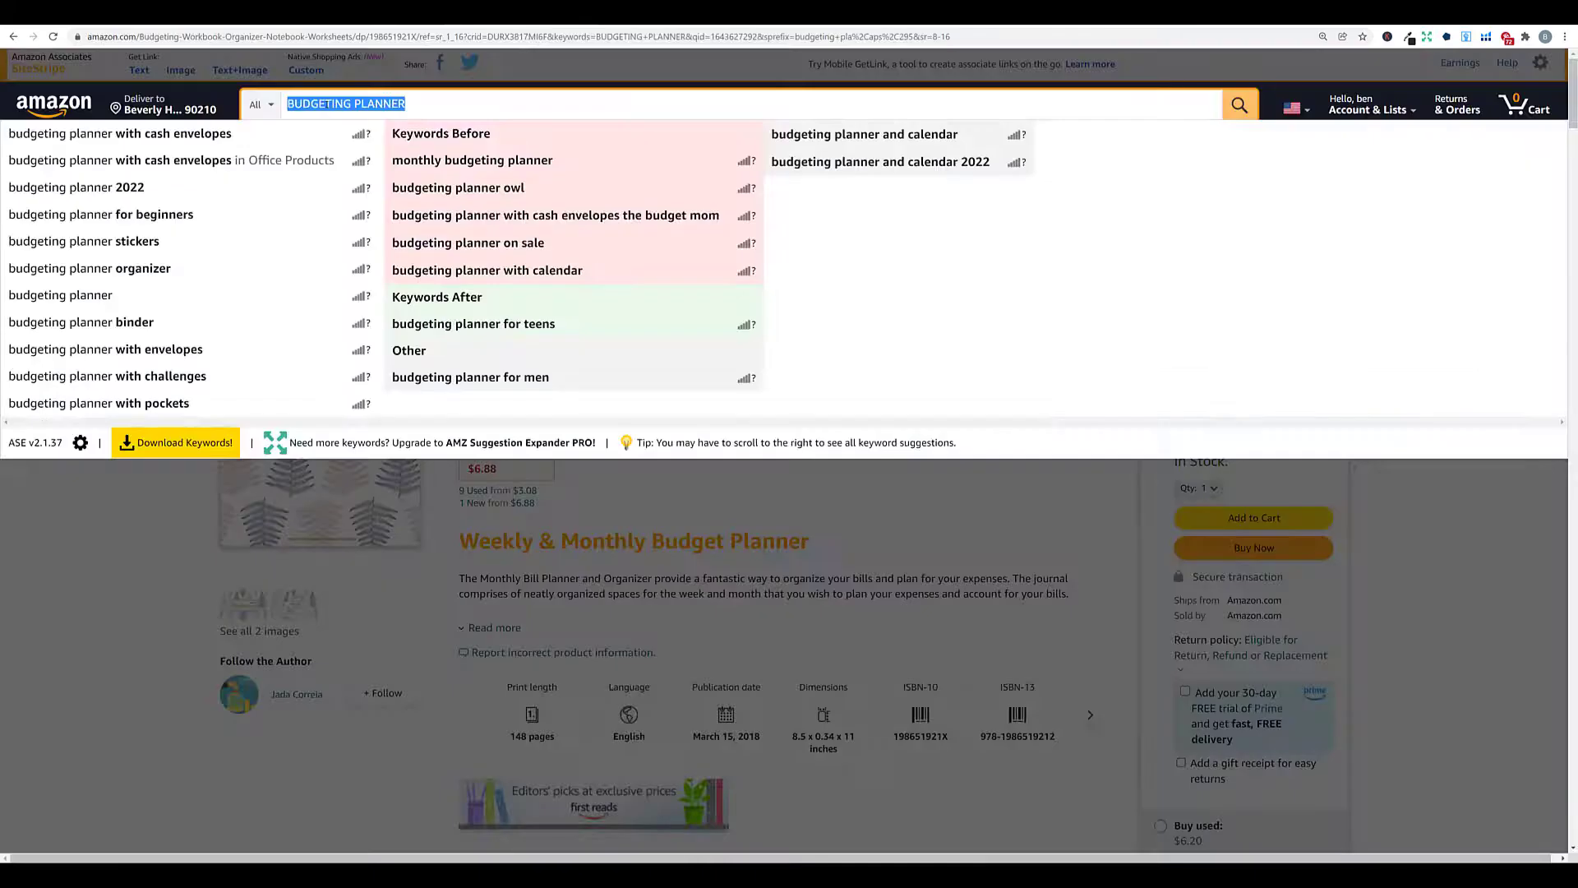
Switch to Amazon, search for valentines coloring book and open the I Love You! The Big Valentine's Day Coloring Book paperback.
text(valent)
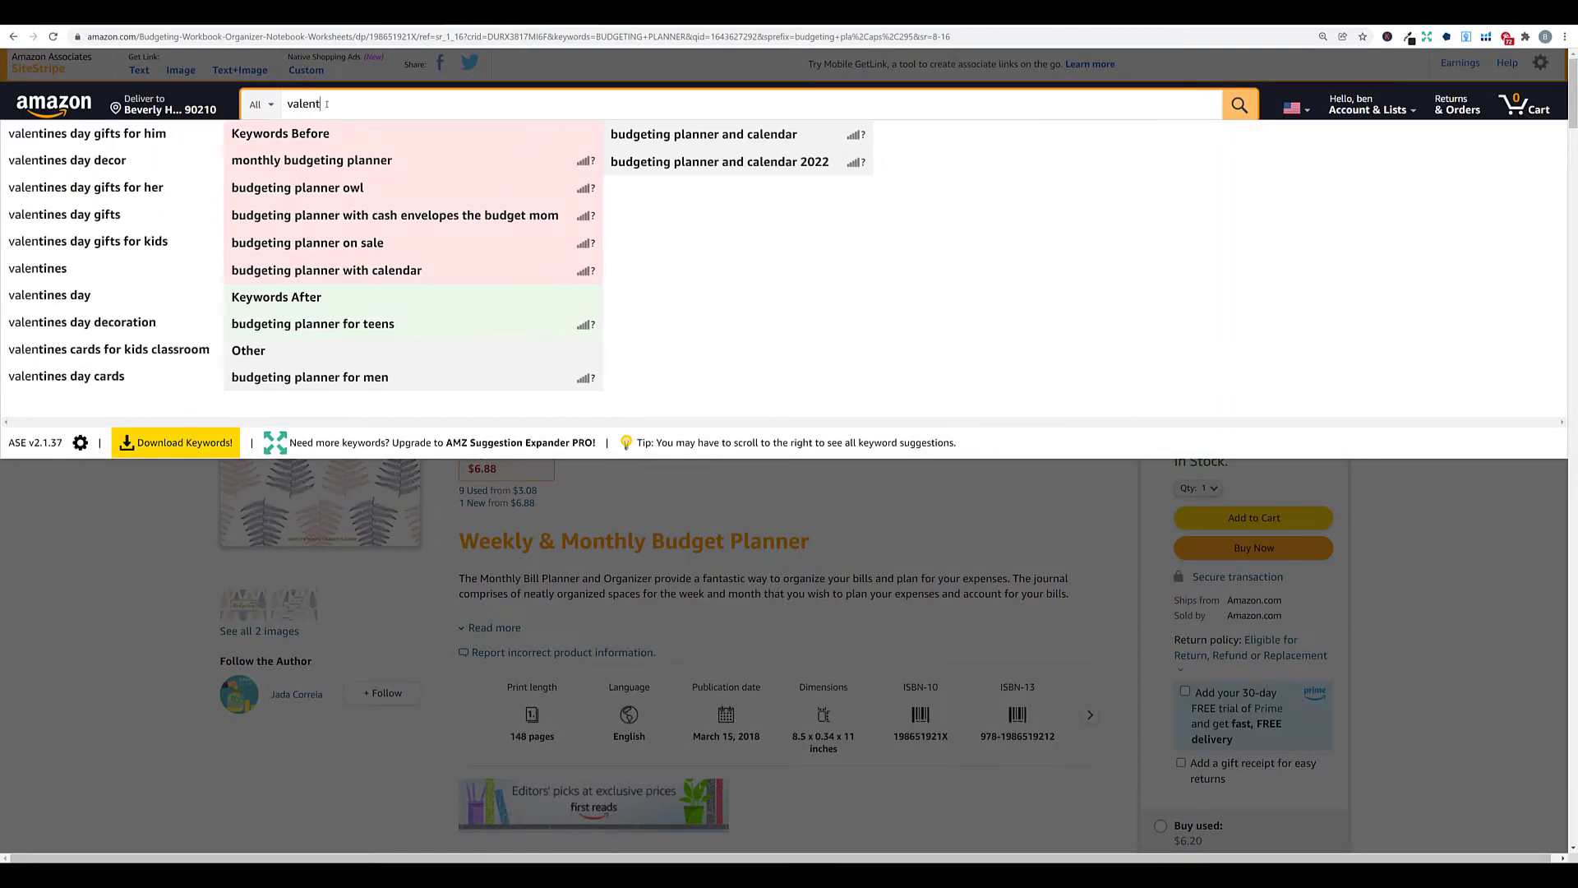
text(ines coloring book)
key(Return)
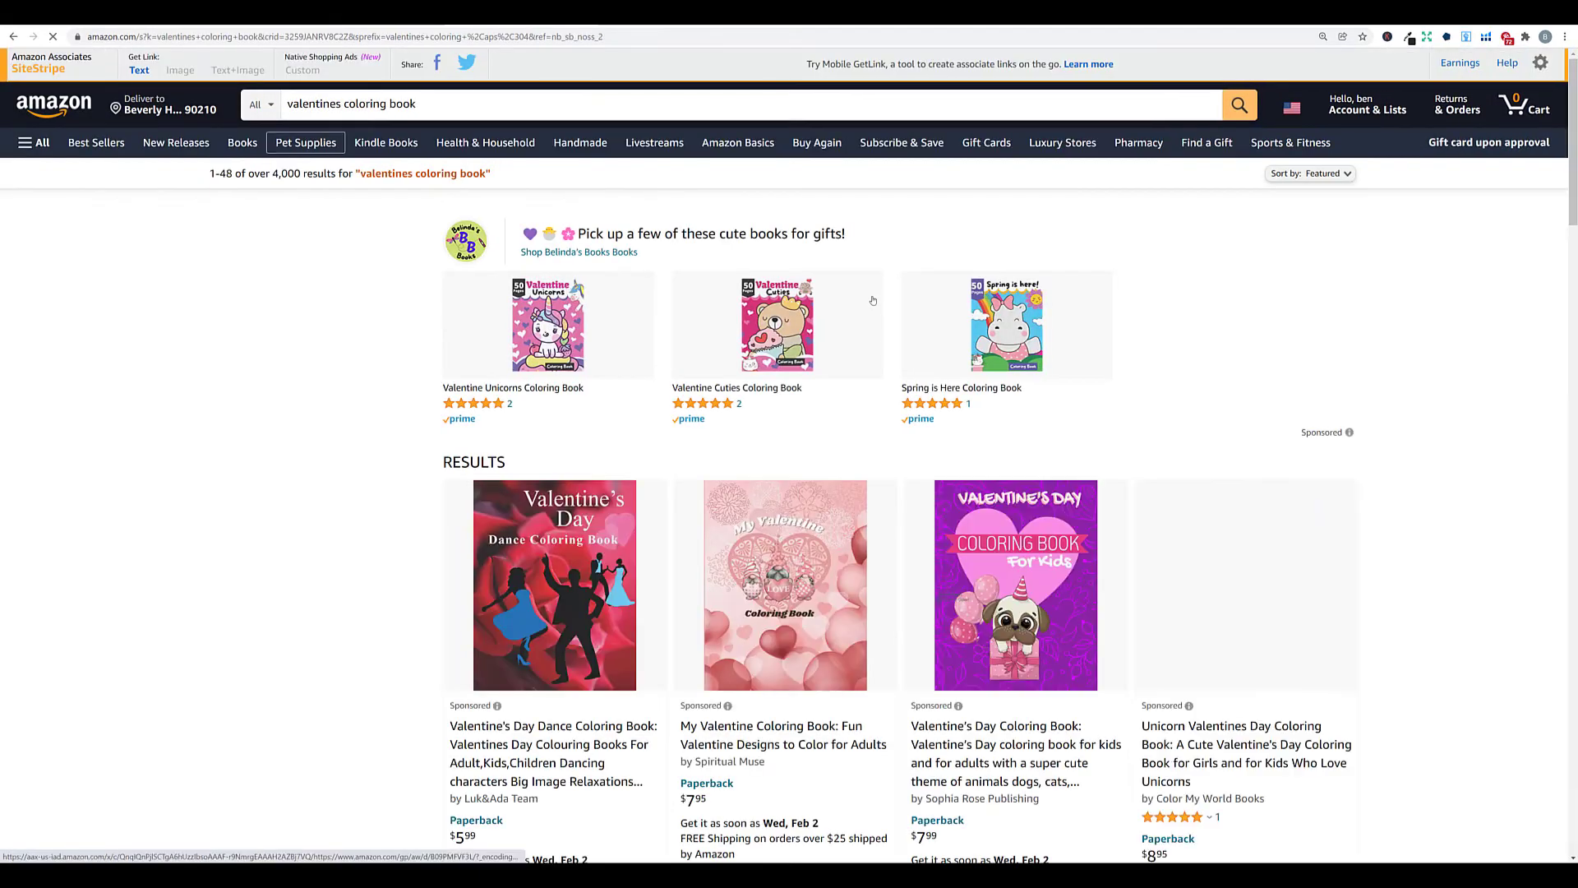
scroll(1135, 222, down, 4)
scroll(1135, 221, down, 10)
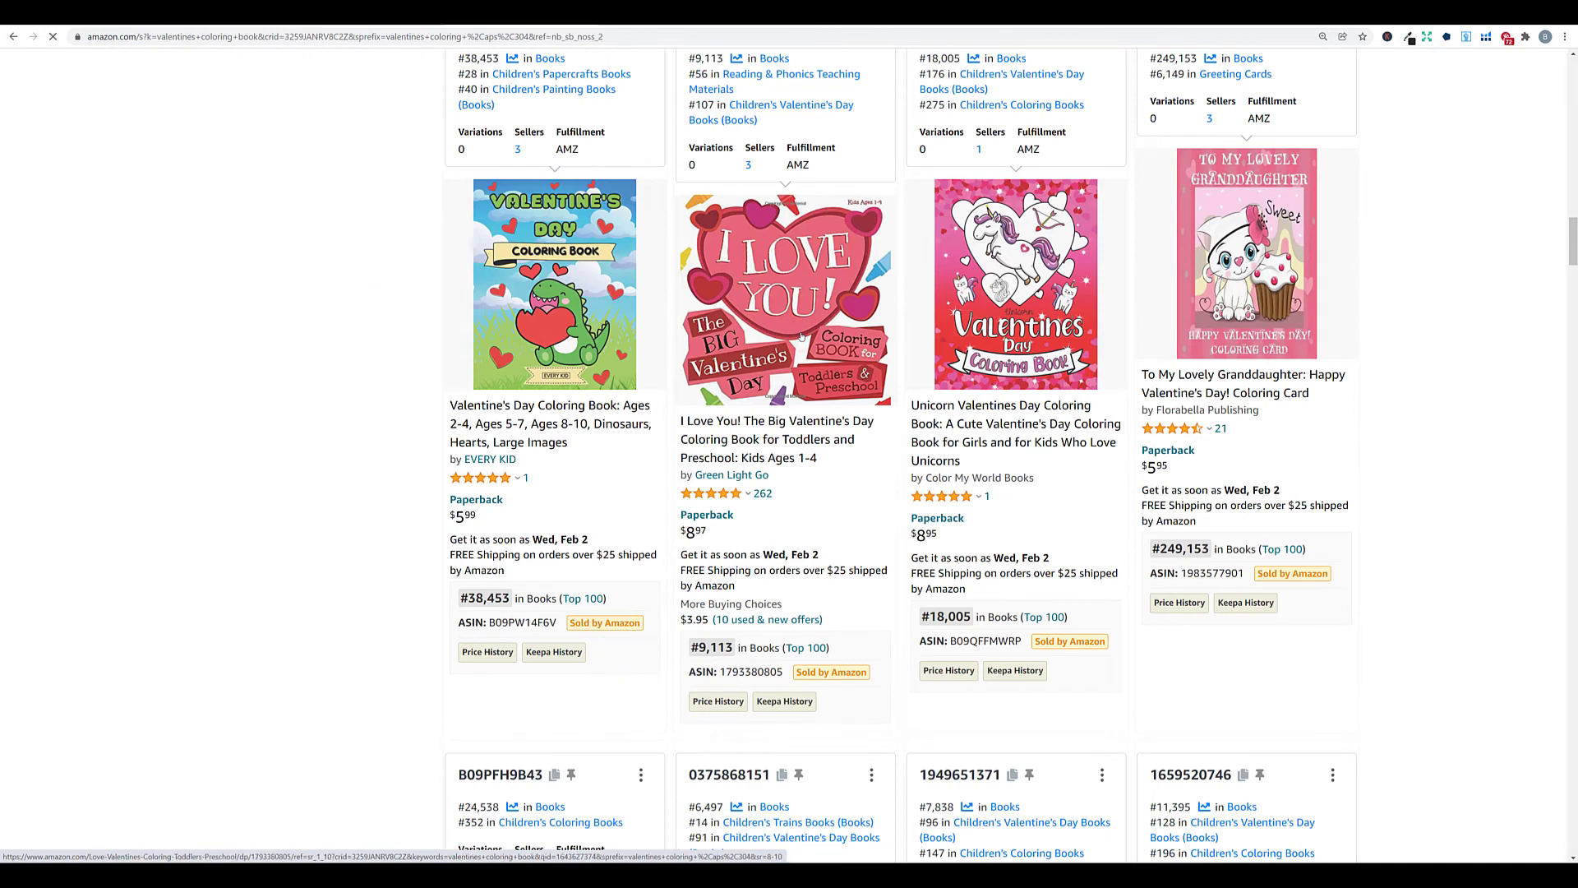
click(801, 337)
Copy the coloring book's page address and paste it in Linktree as the URL of the Valentines Coloring Book (USA) link.
click(453, 37)
click(452, 37)
right_click(453, 39)
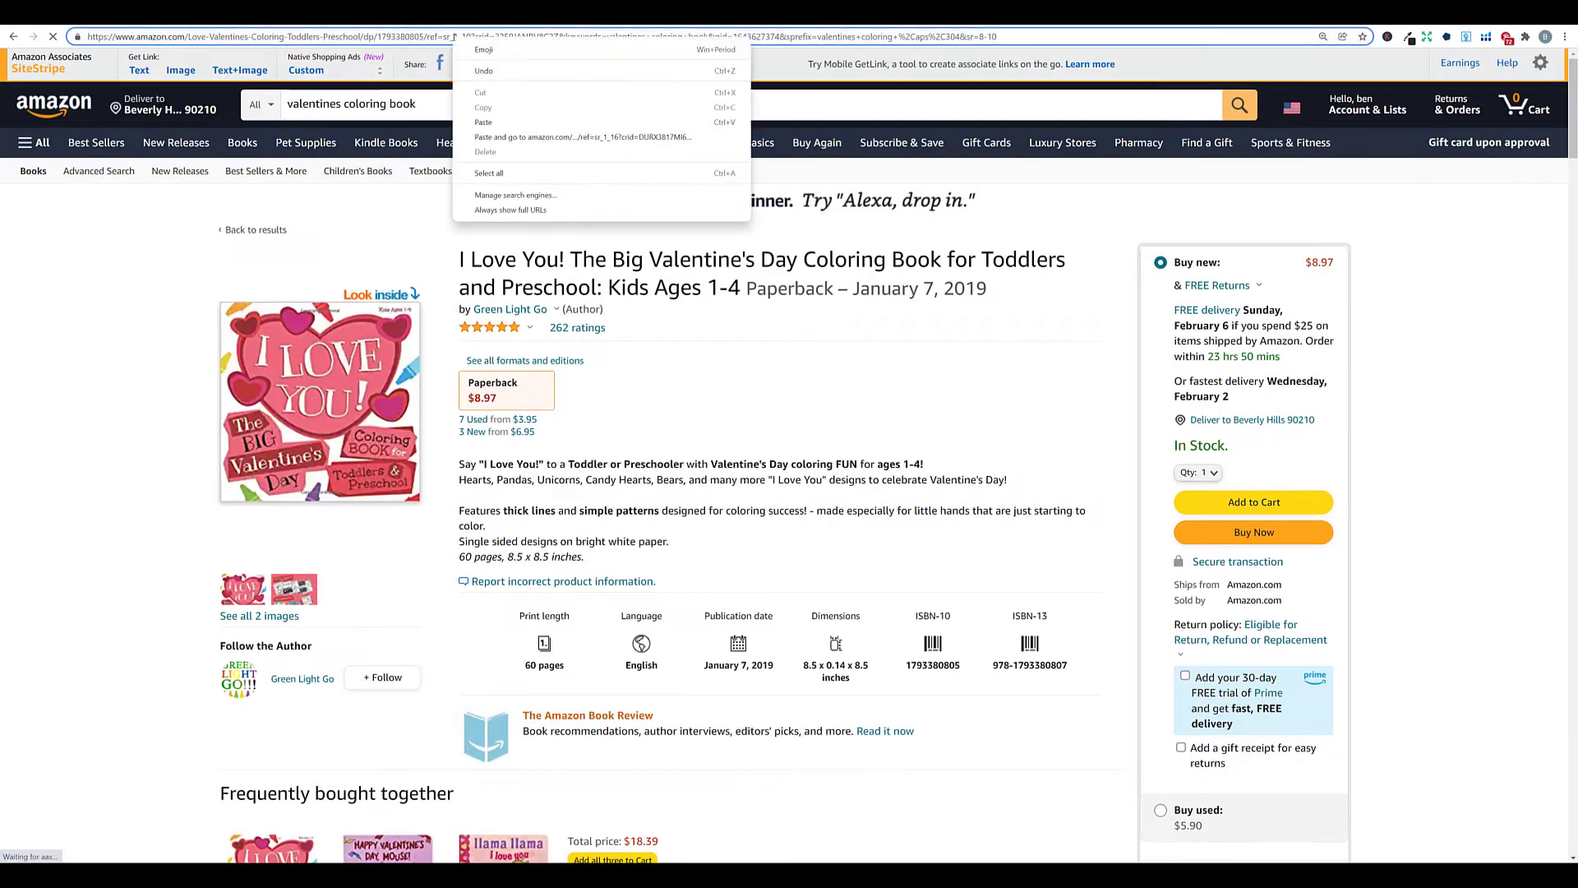
click(489, 172)
right_click(453, 38)
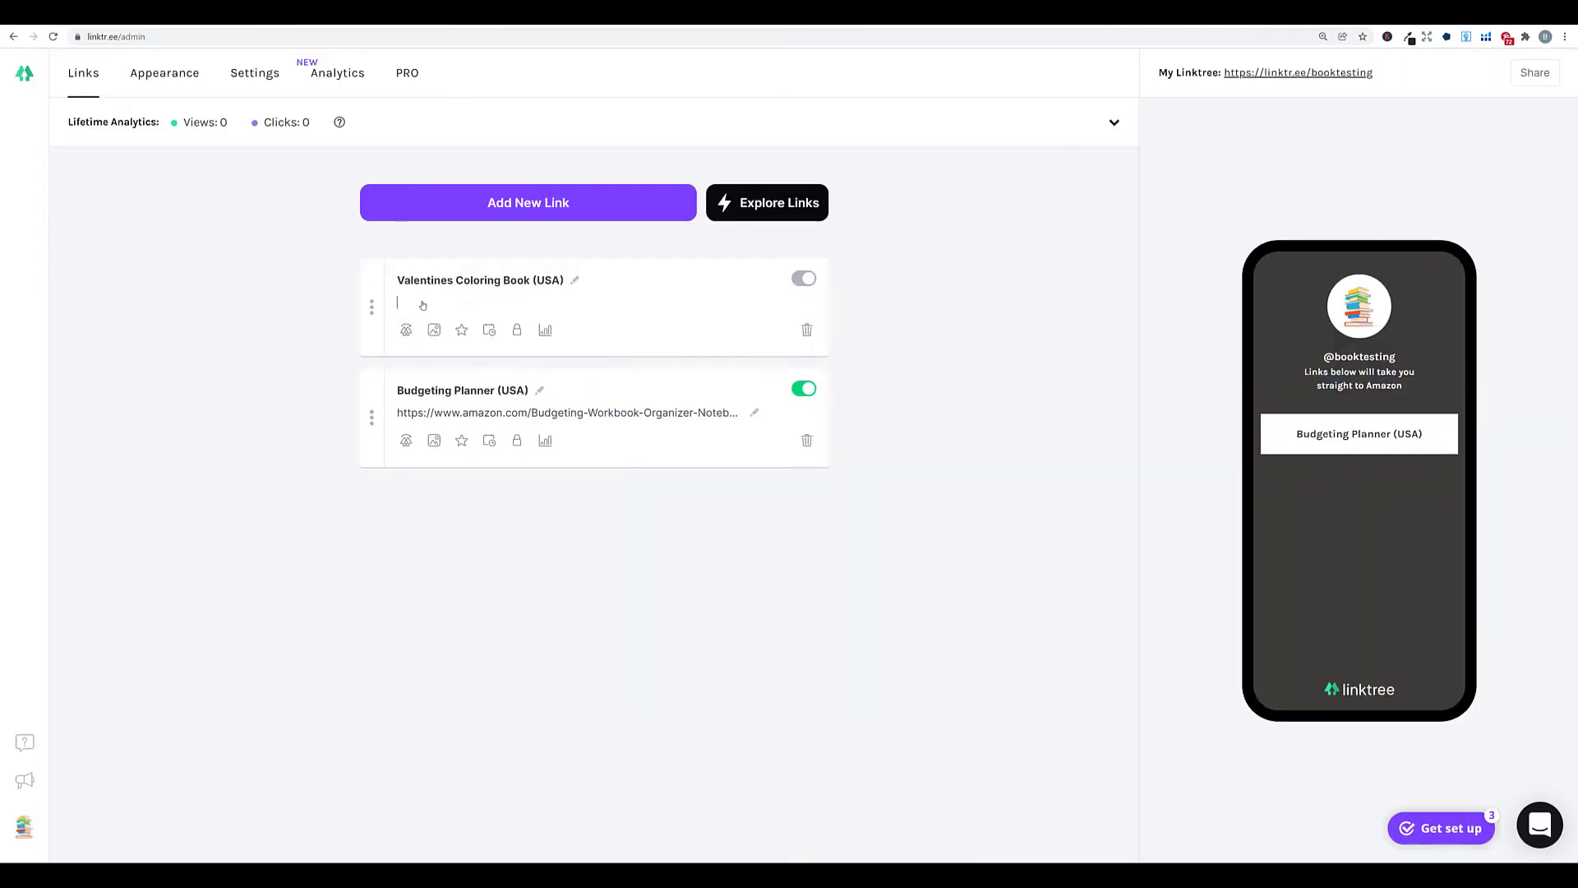
right_click(424, 304)
click(453, 401)
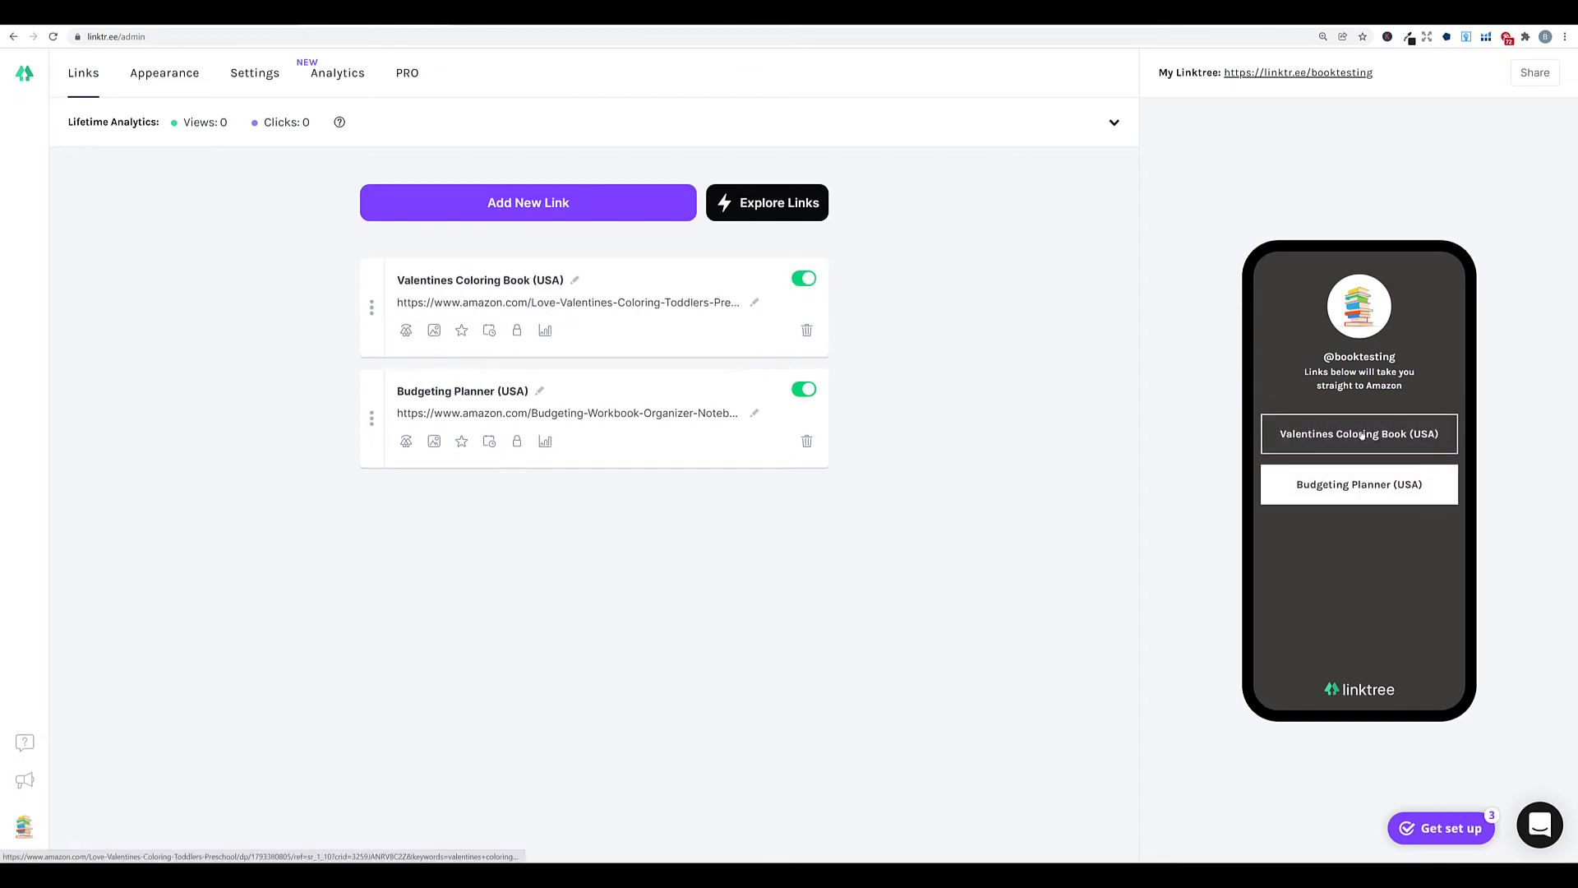
Test the Valentines Coloring Book (USA) and Budgeting Planner (USA) links from the phone preview.
click(1361, 436)
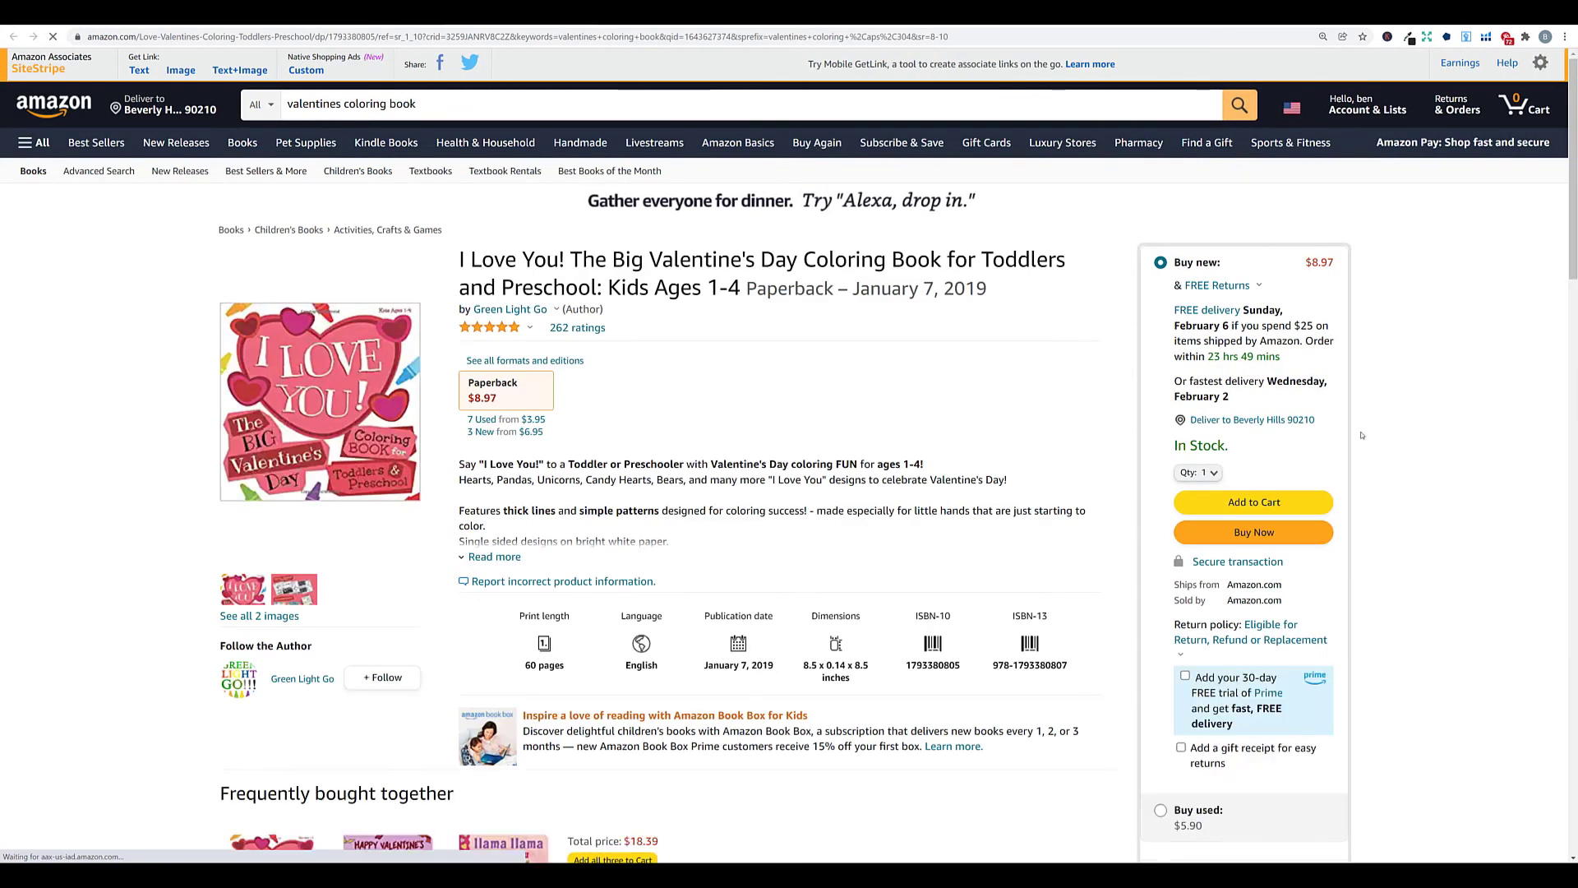
click(361, 12)
click(1344, 484)
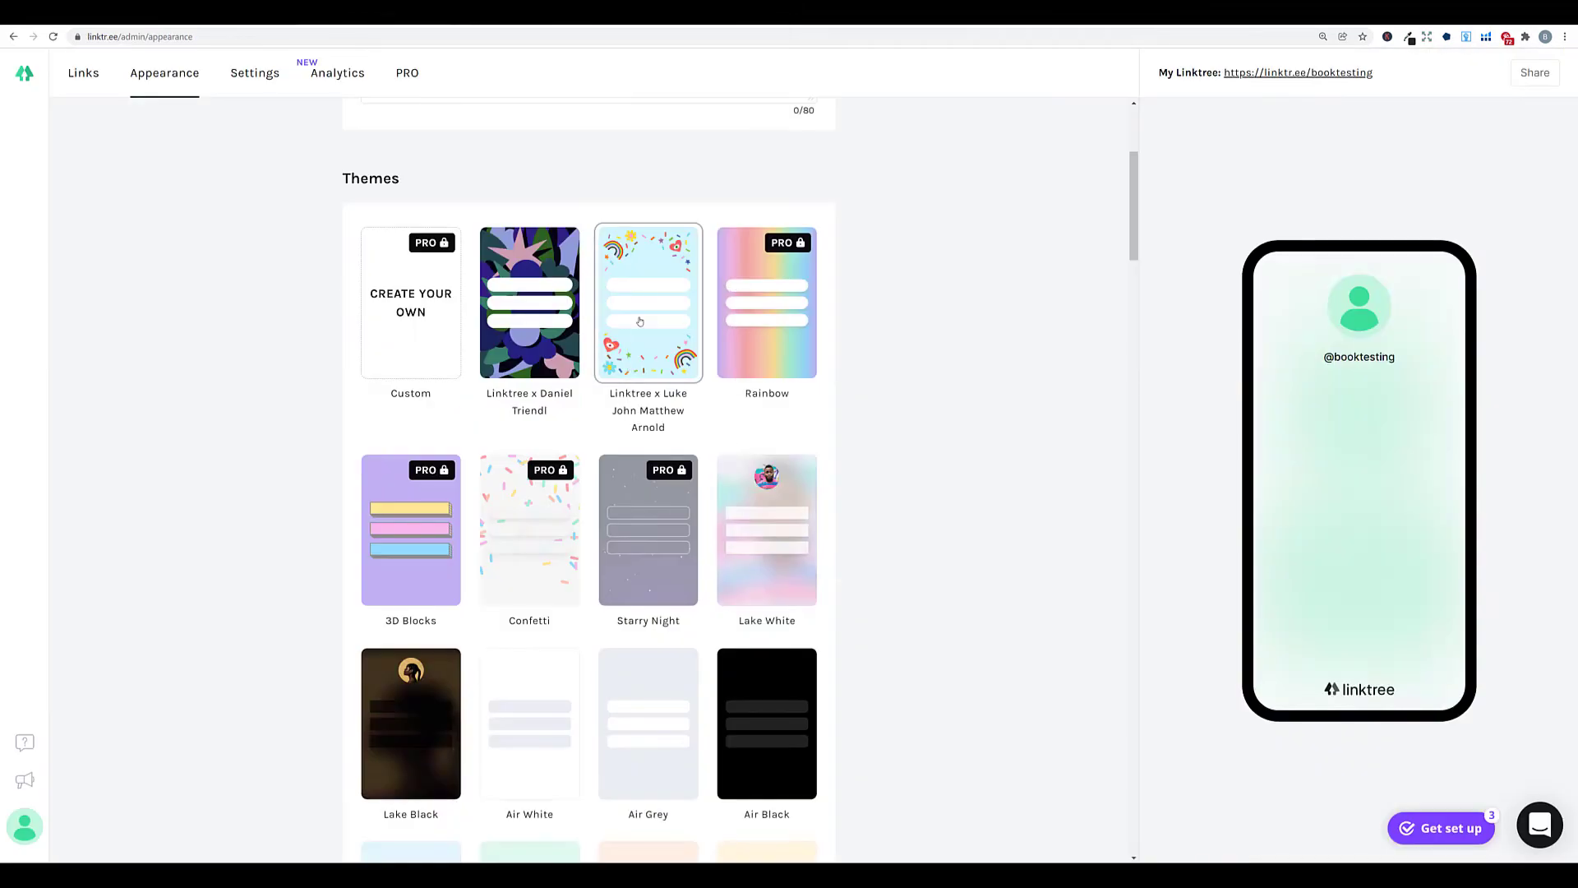
Try the light-blue rainbow artist theme, Air Black and Lake Black on the Linktree page and browse the other themes.
click(639, 320)
scroll(640, 320, down, 3)
click(748, 454)
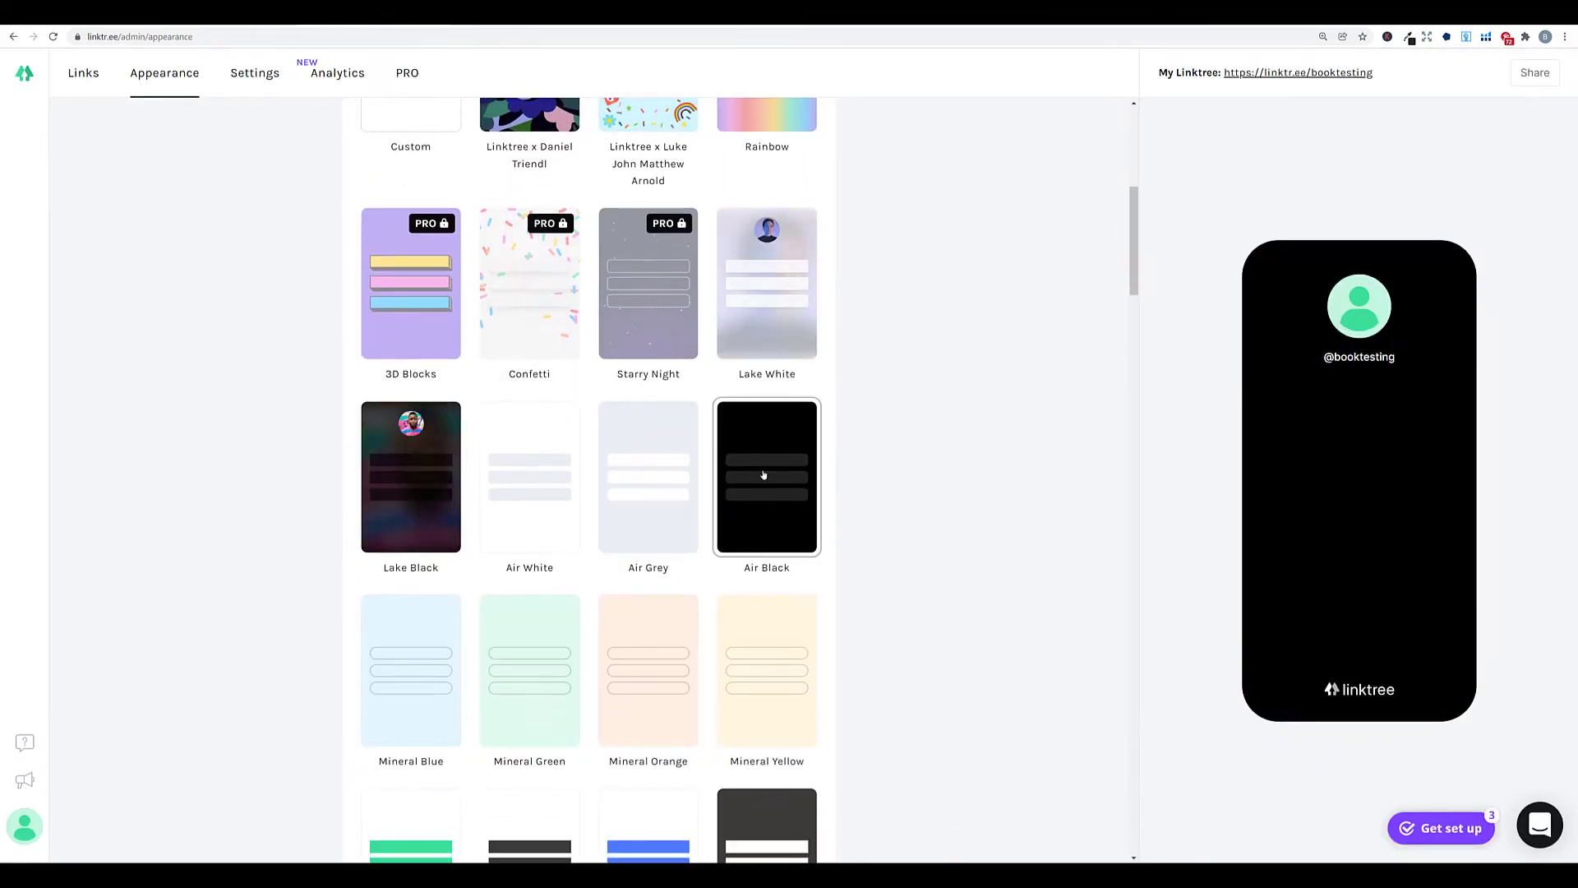
scroll(748, 454, down, 5)
scroll(413, 264, up, 2)
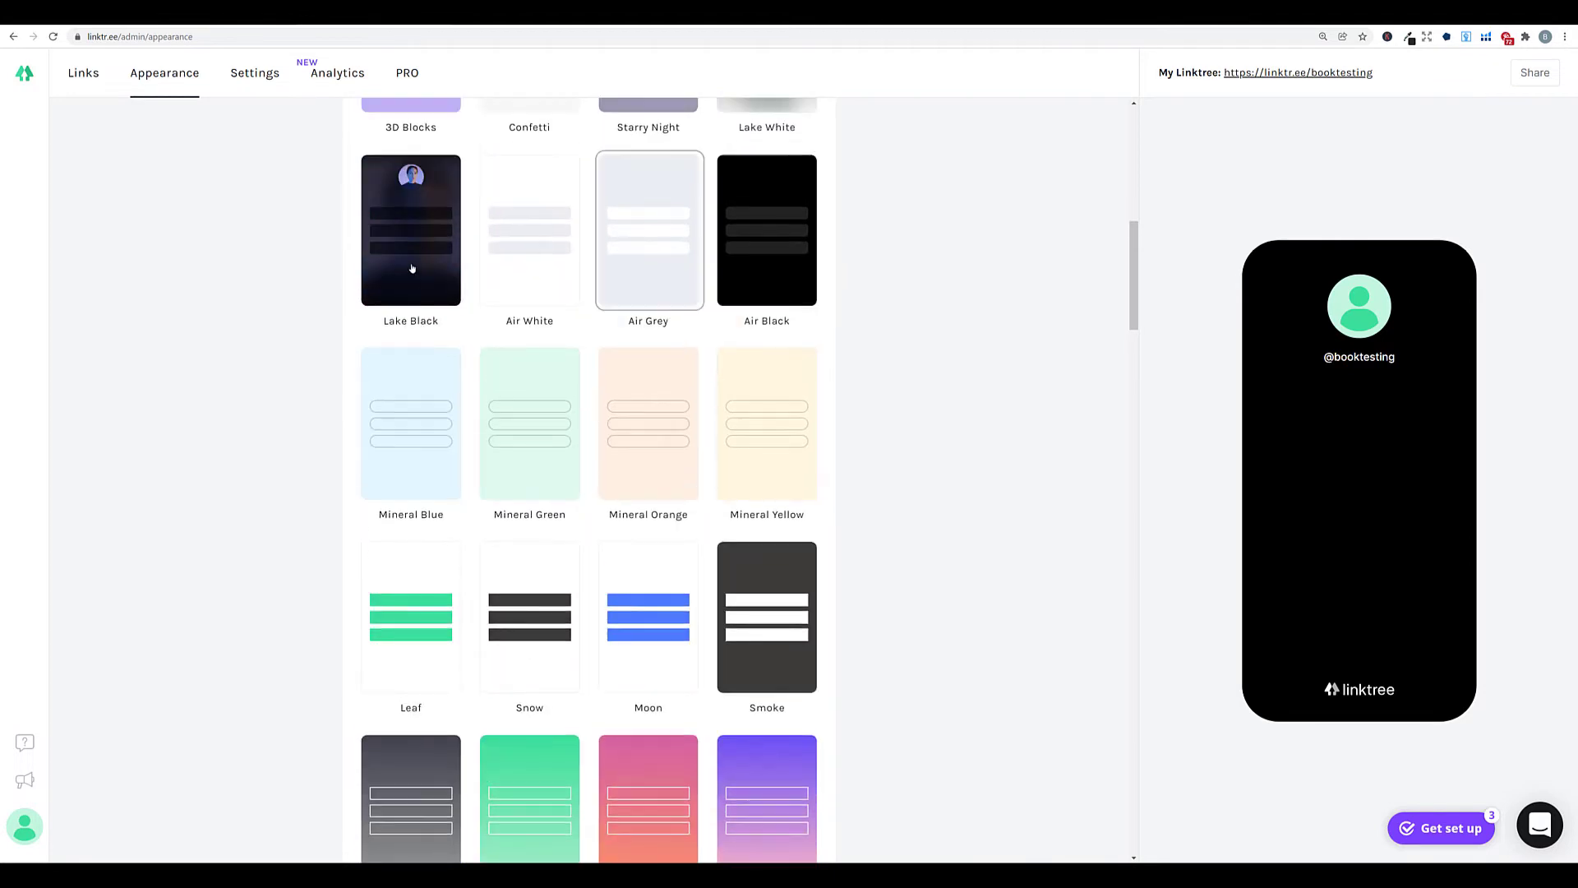
click(413, 268)
scroll(625, 289, down, 5)
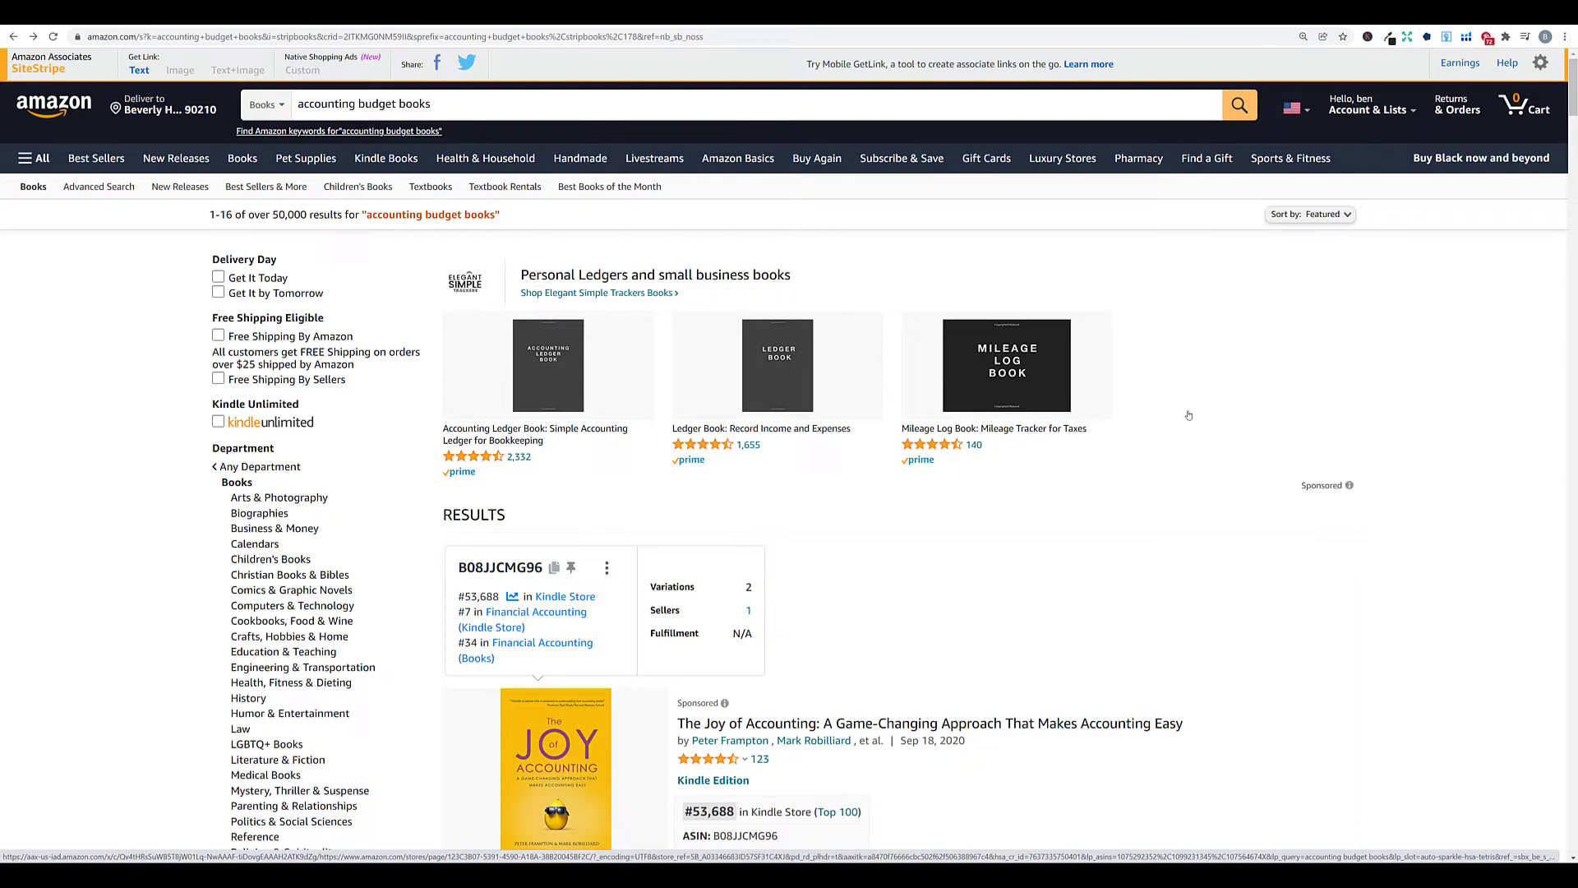
Browse Amazon's accounting budget books results and open Accounting Ledger Book: Simple Accounting Ledger for Bookkeeping.
scroll(1189, 415, down, 3)
scroll(1188, 415, down, 8)
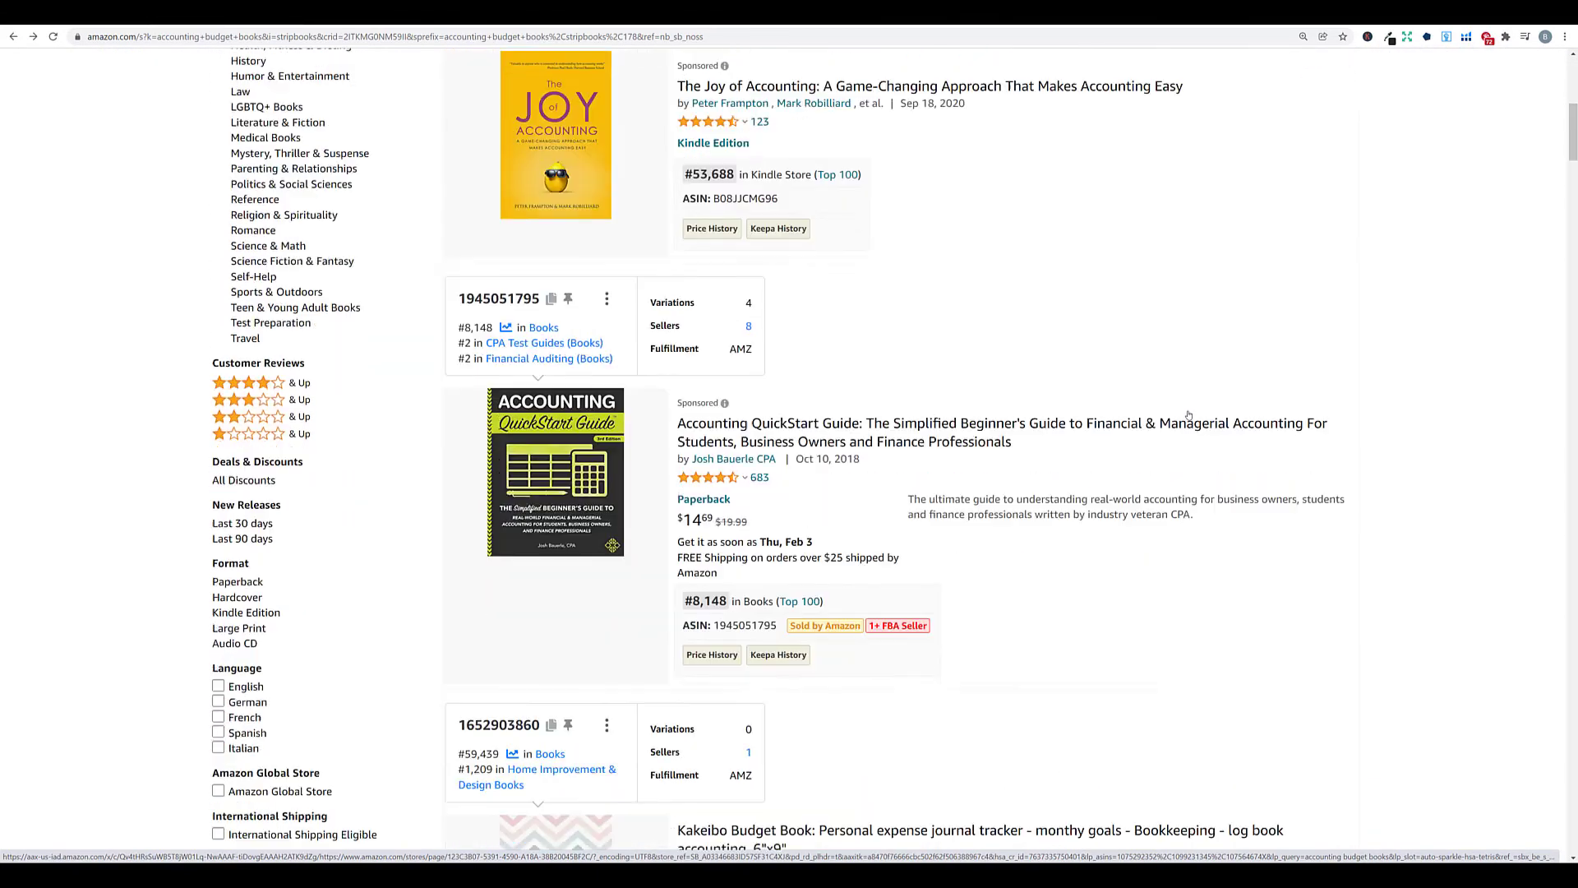
scroll(1188, 415, down, 5)
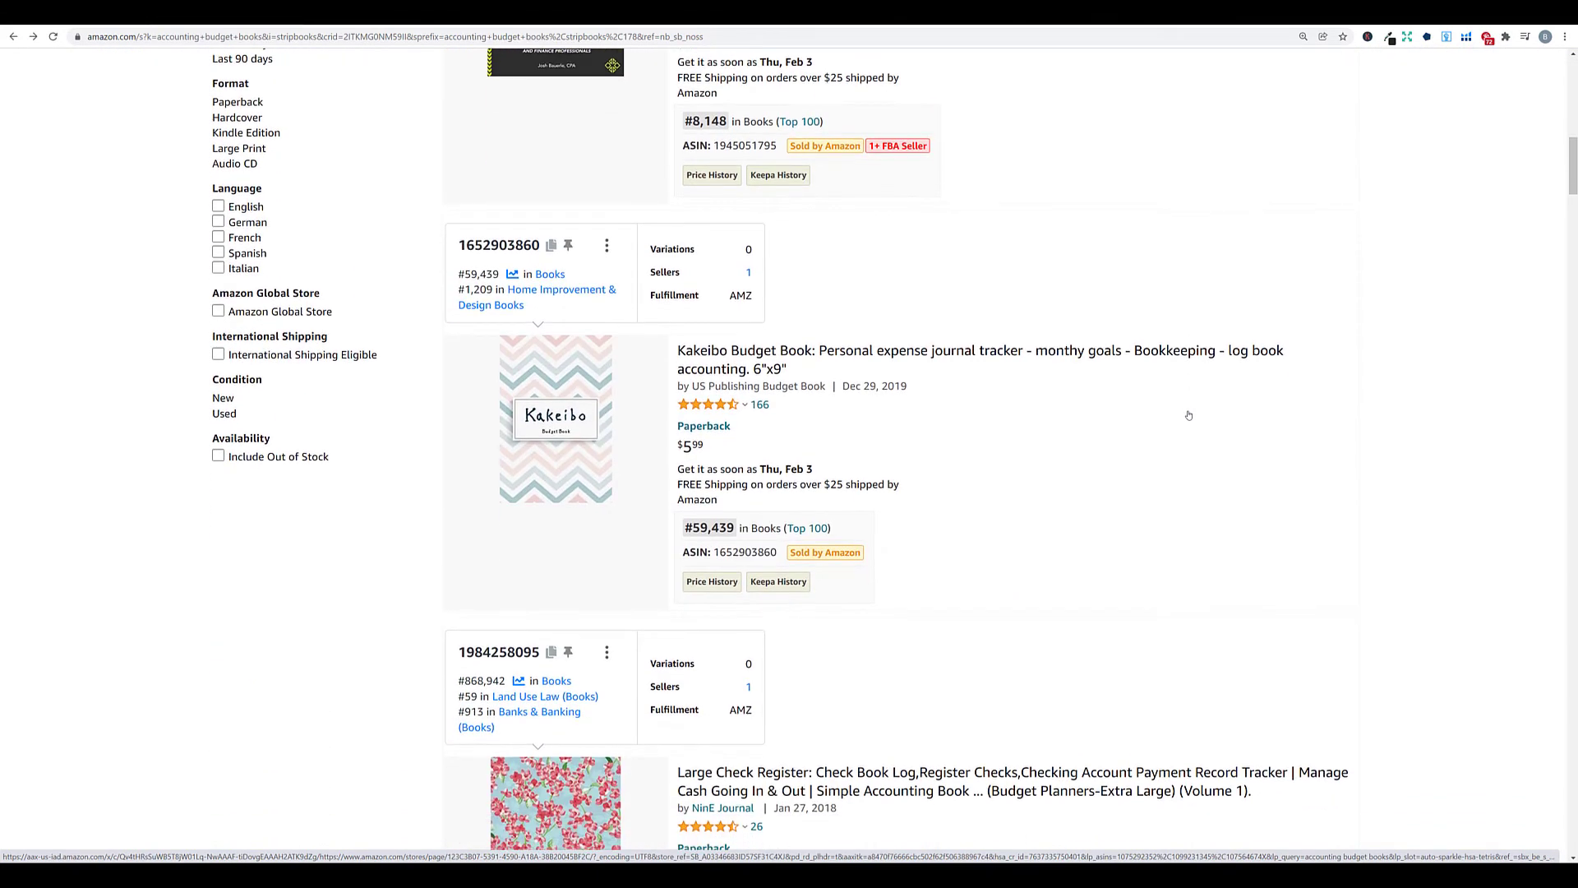
scroll(1189, 415, down, 5)
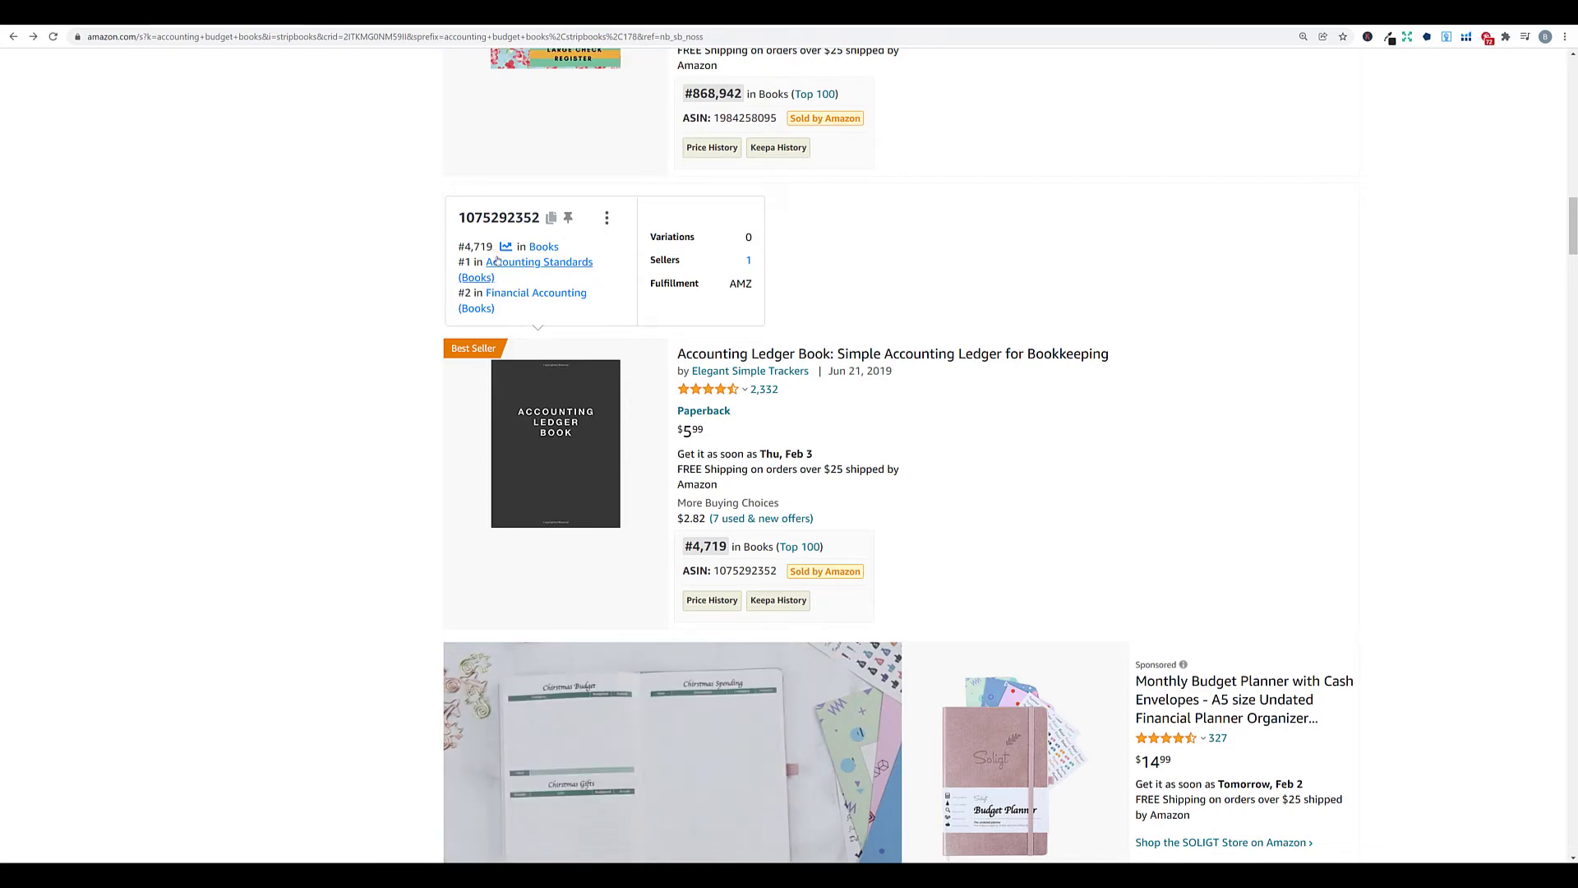
click(754, 355)
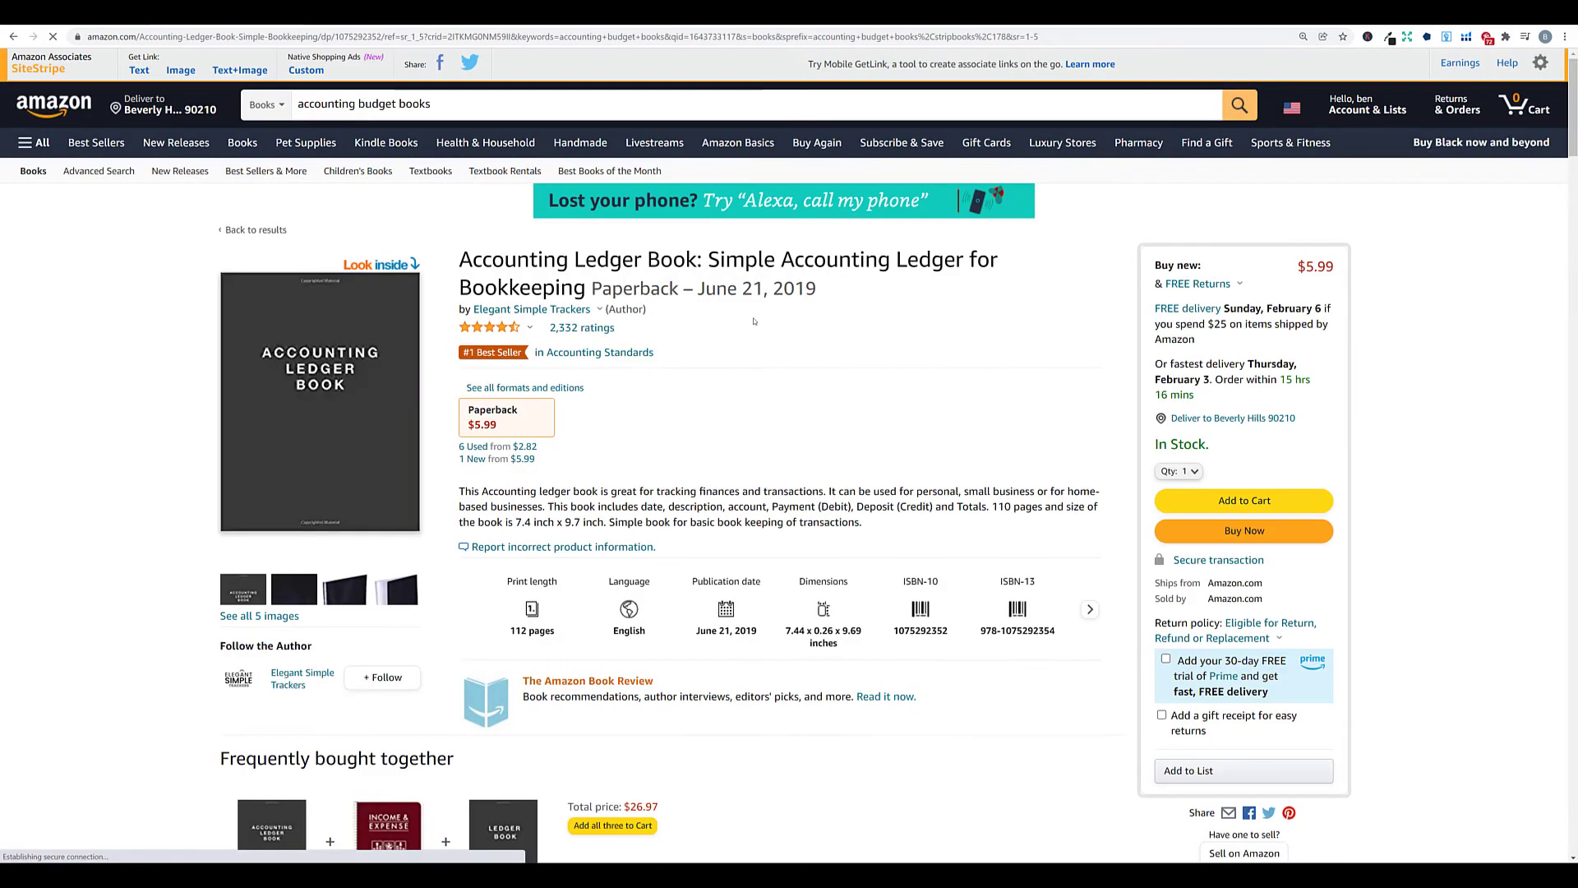
Examine the ledger book's Helium 10 price and sales rank chart over 30 days, 90 days, 1 year and all time.
scroll(754, 322, down, 5)
scroll(755, 321, down, 5)
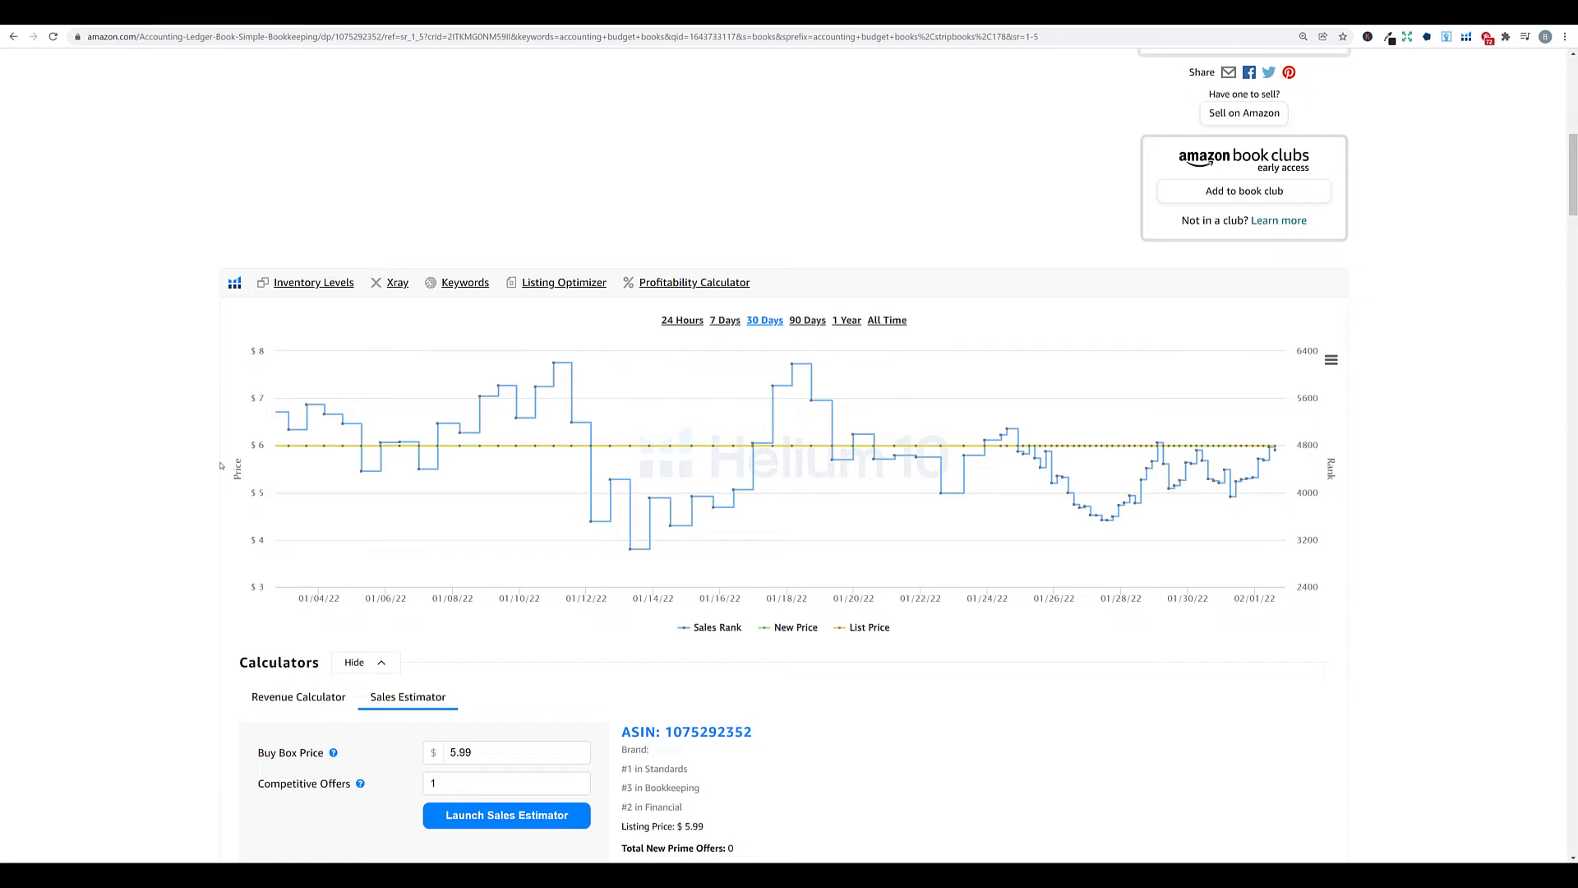
mouse_move(289, 421)
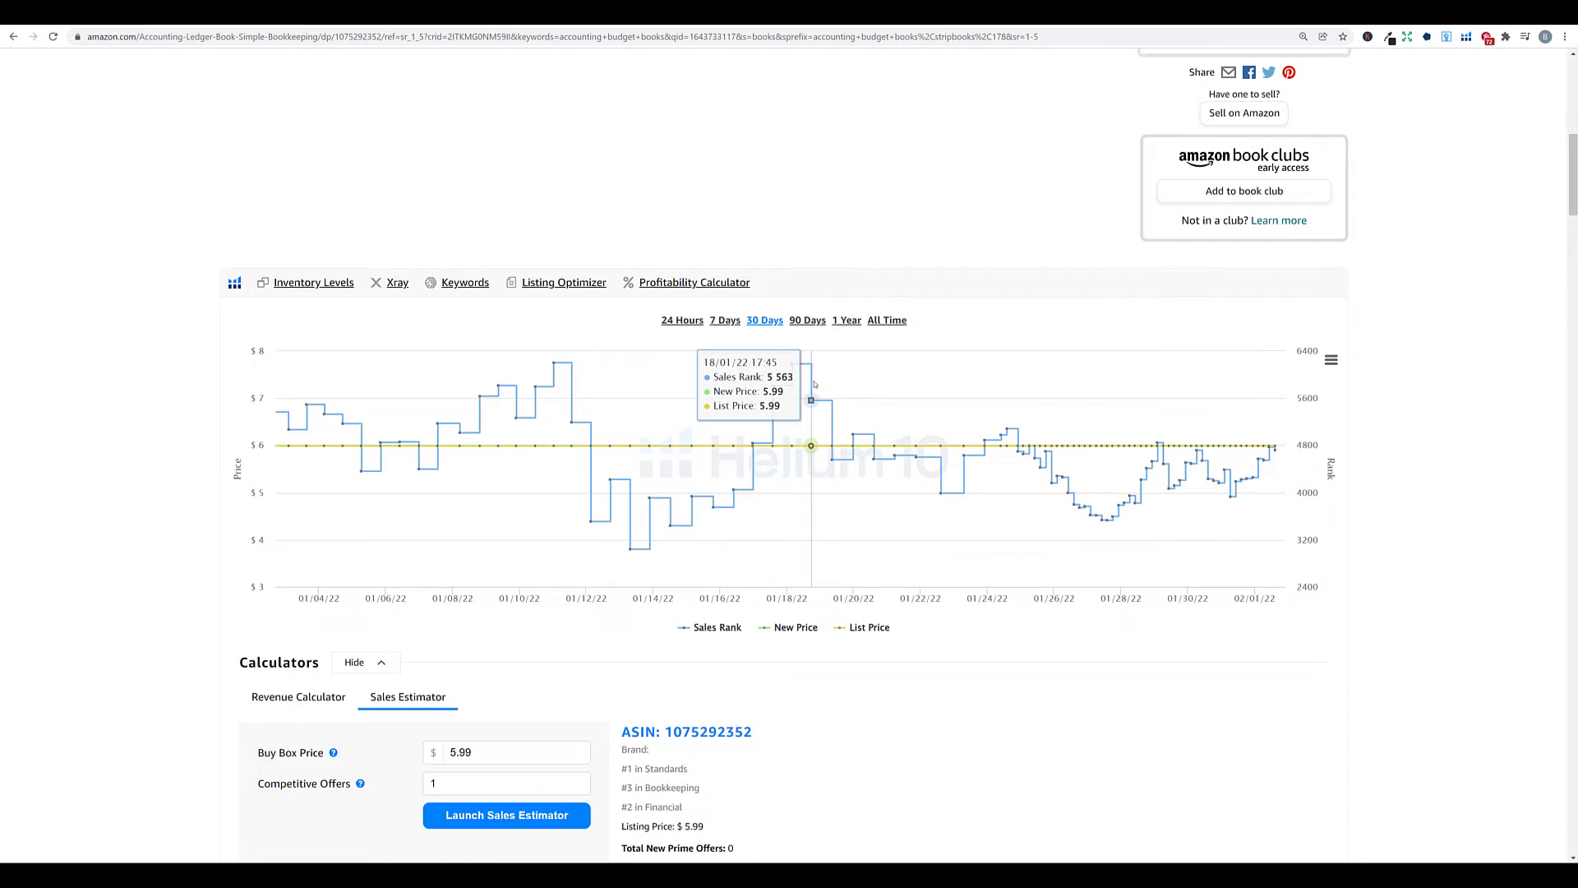
click(803, 322)
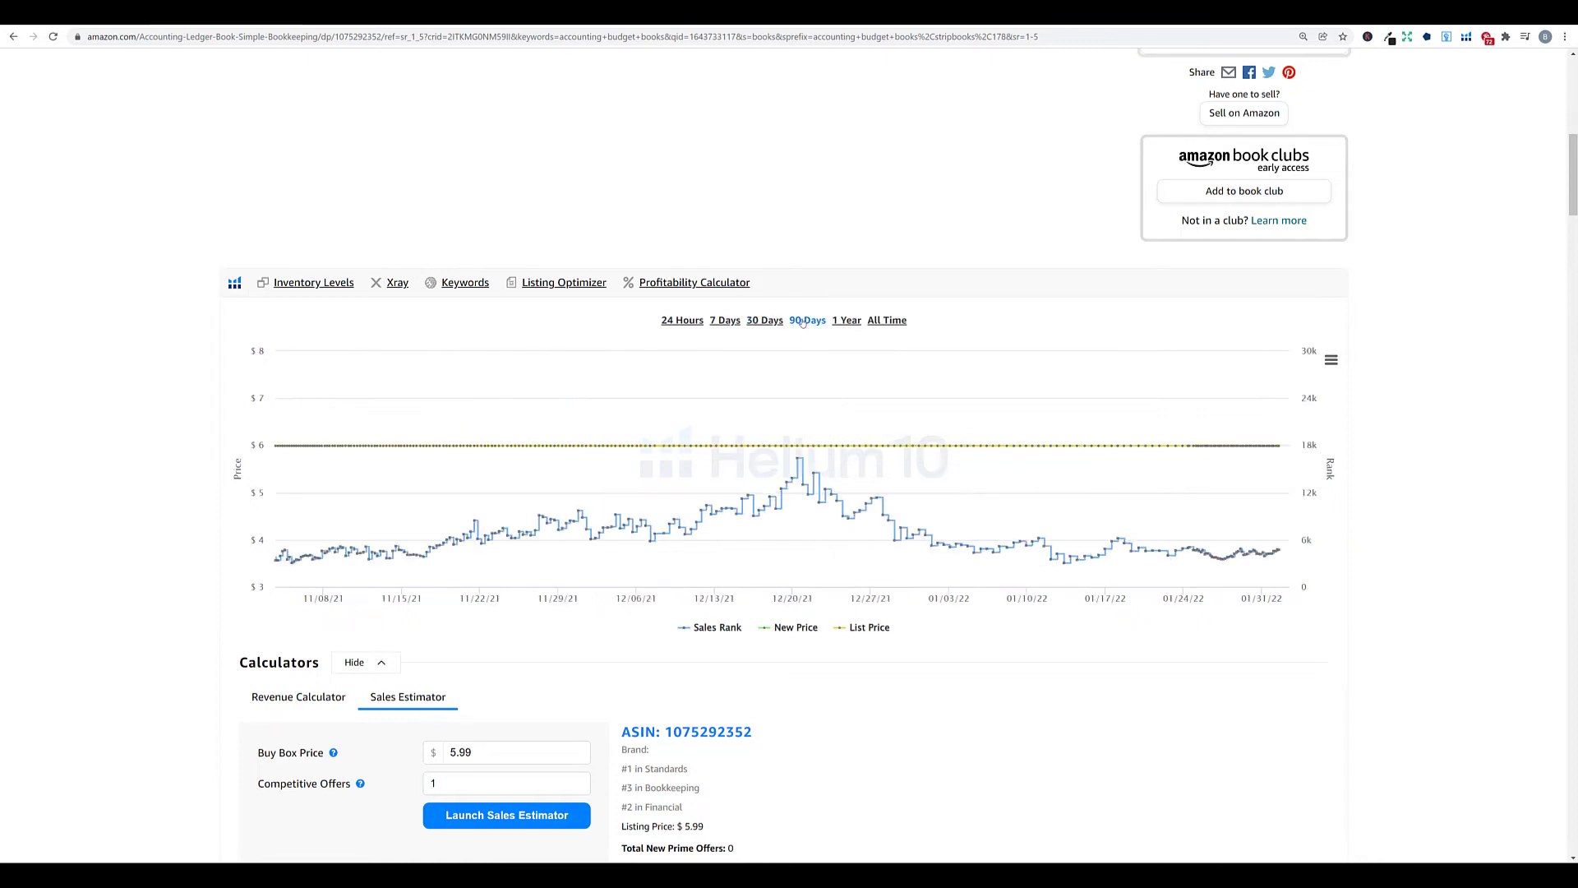
click(850, 322)
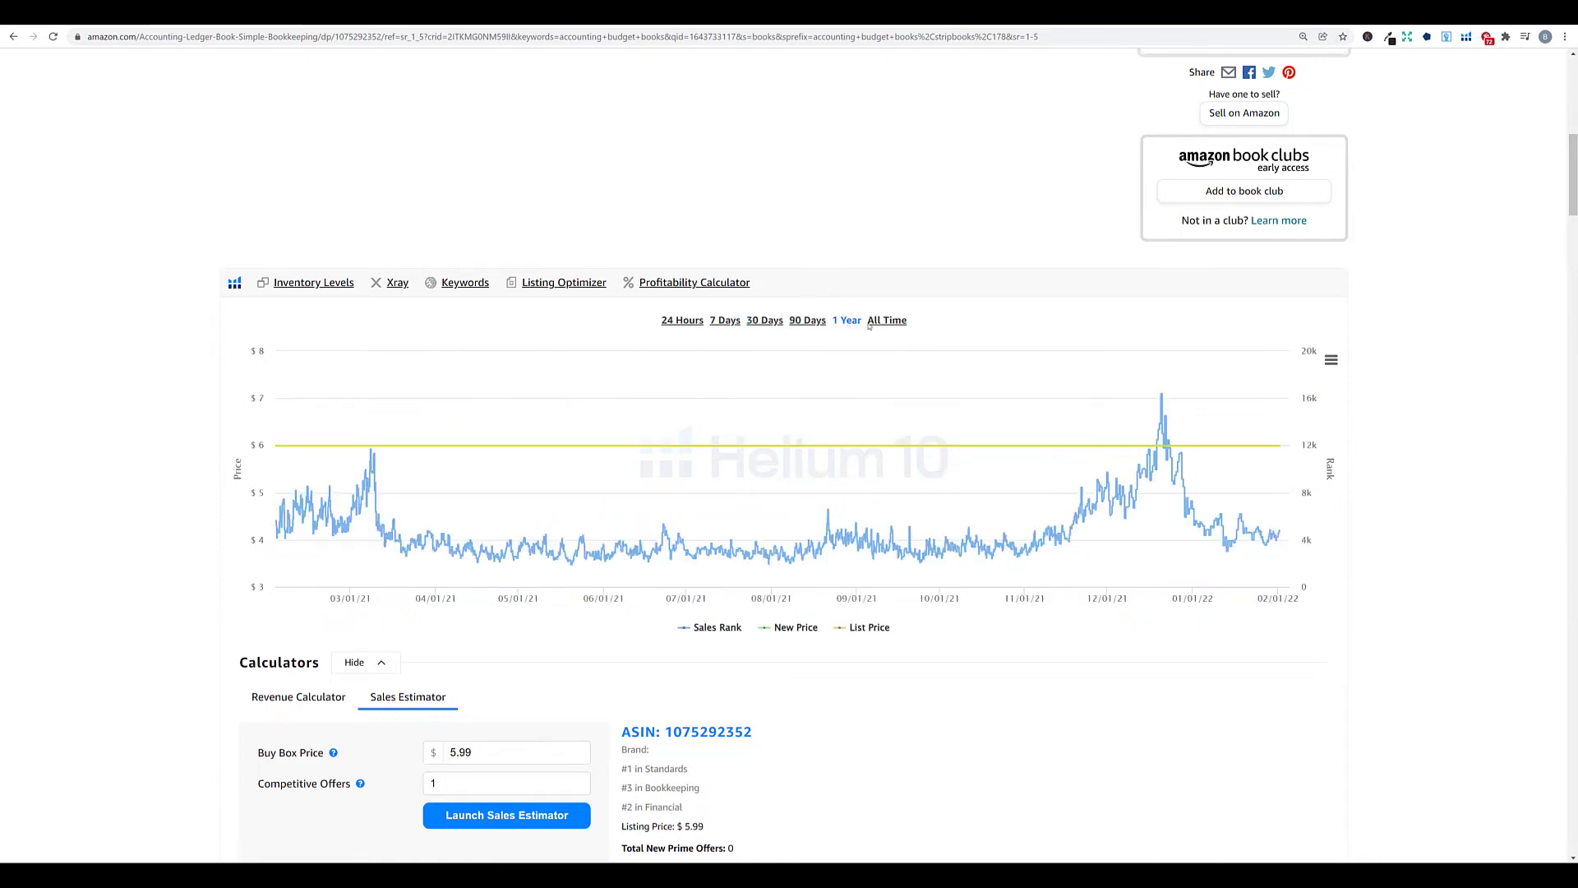
click(887, 320)
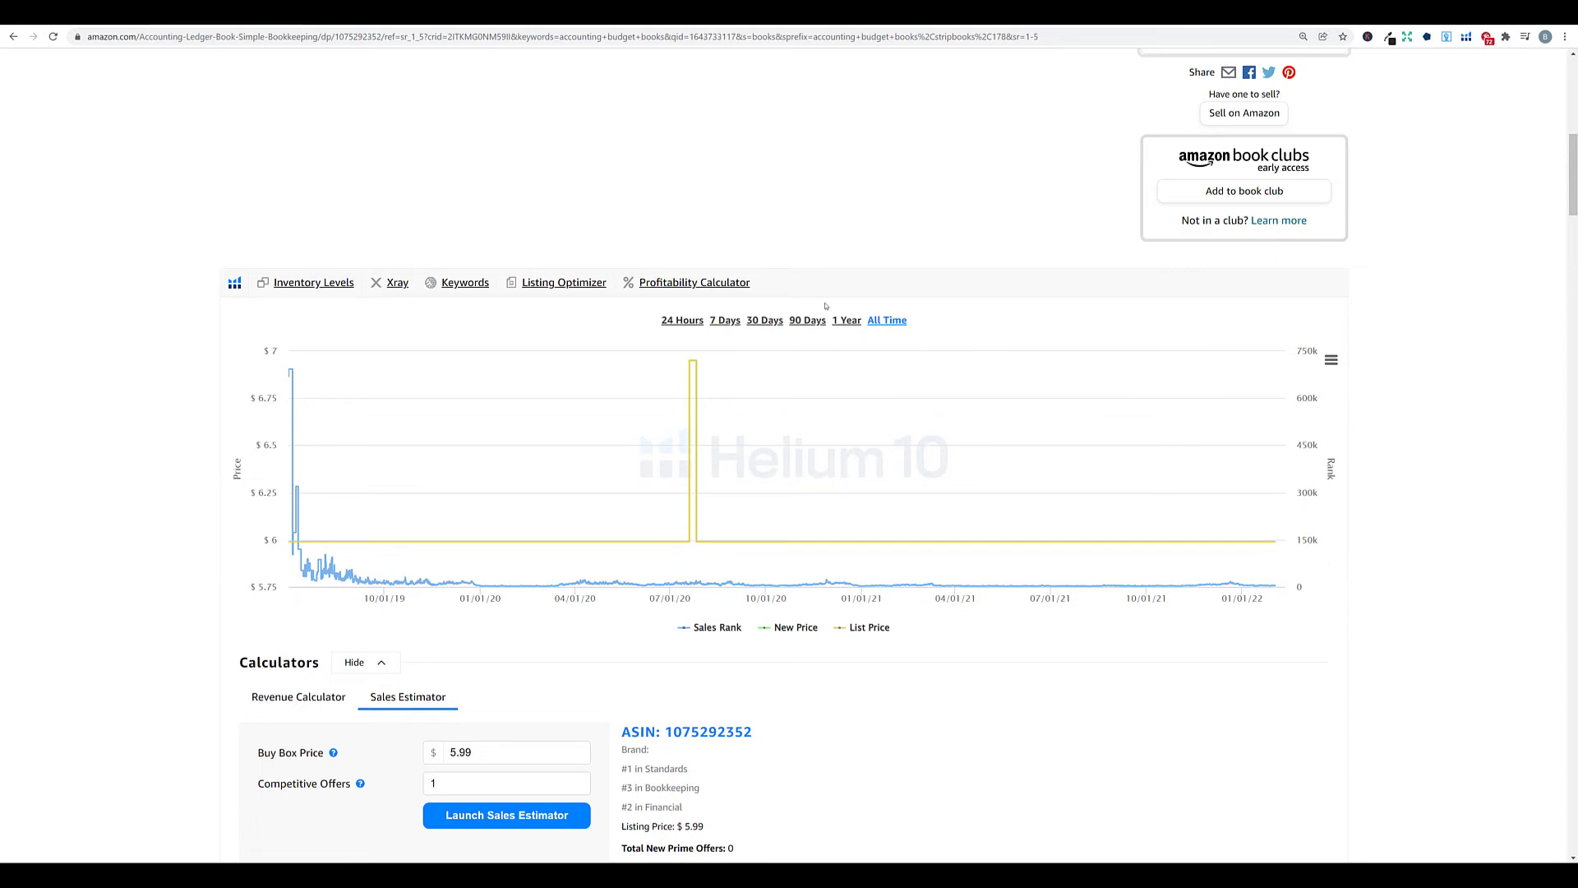
Open the ledger book's keywords in Helium 10 Cerebro and look through the keyword list.
click(463, 284)
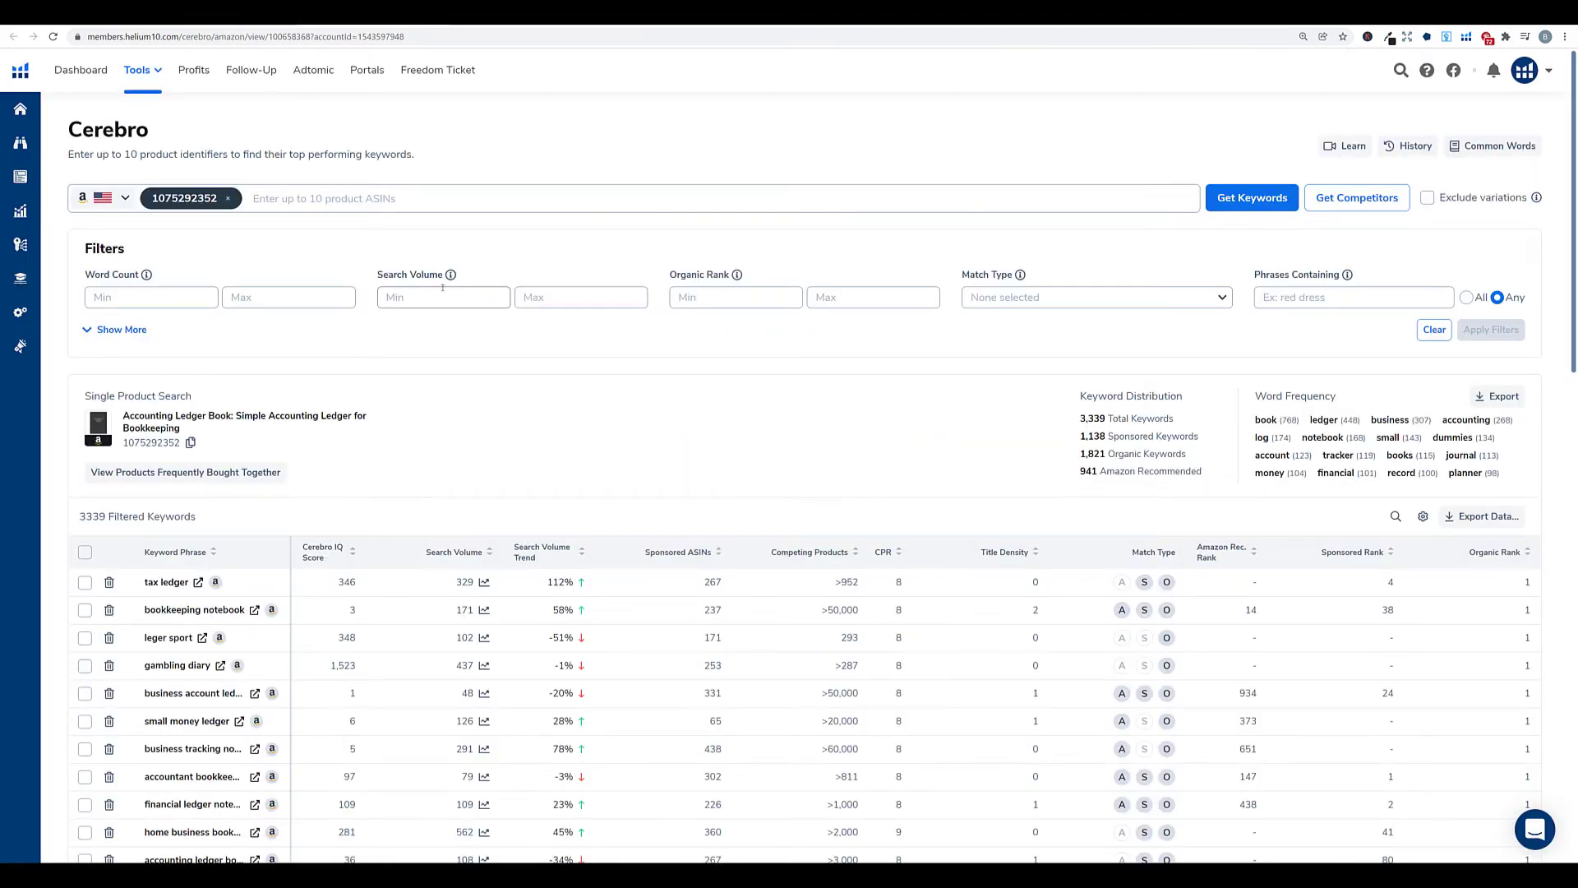
scroll(378, 300, down, 2)
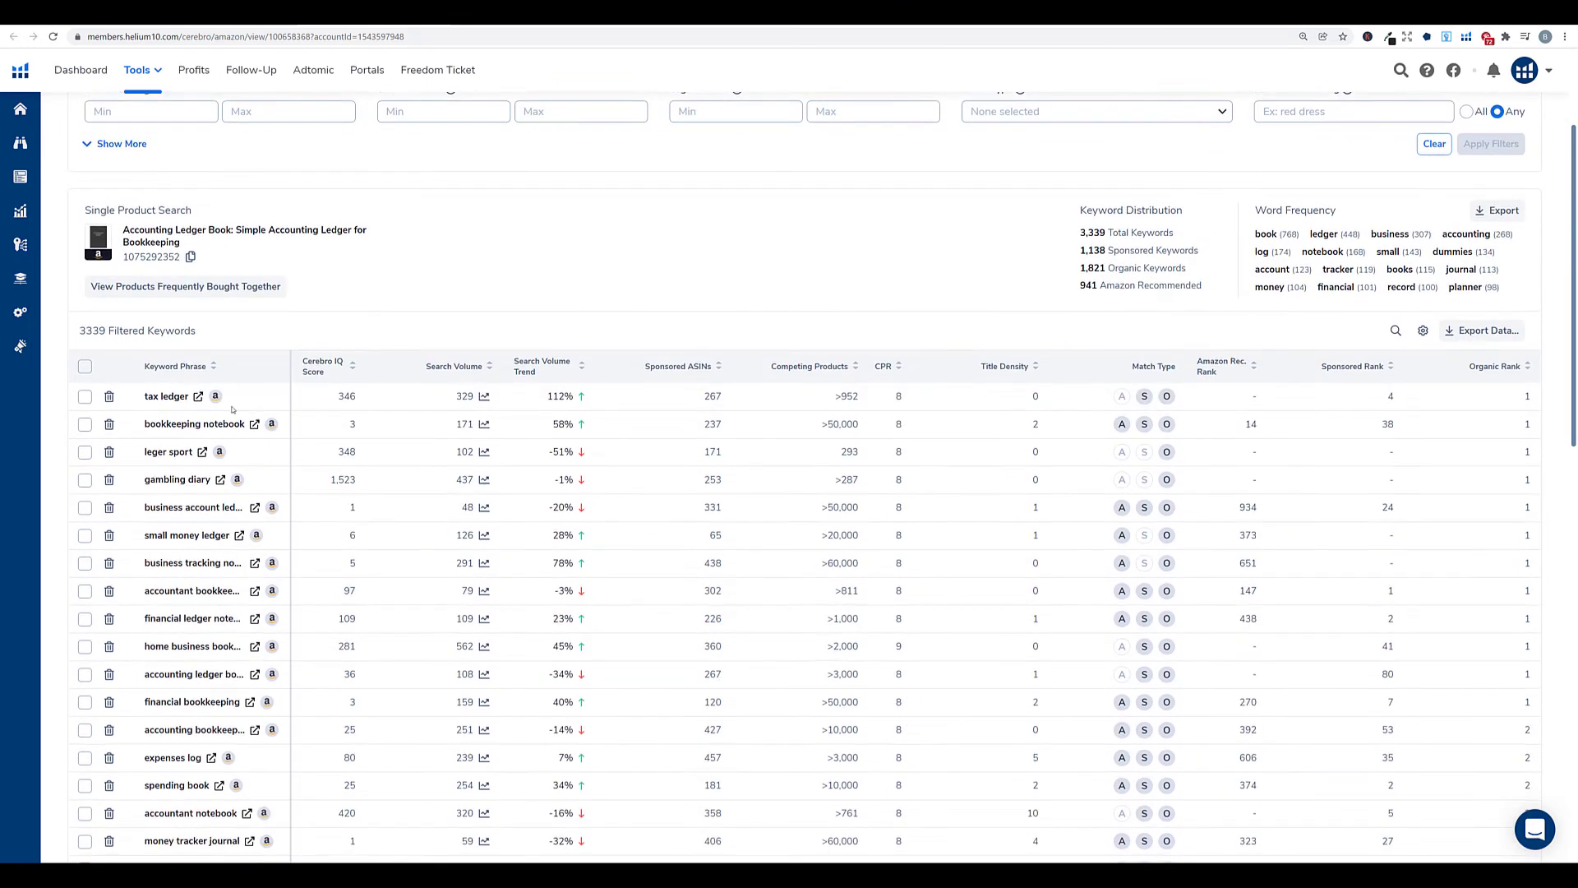
scroll(231, 395, down, 4)
scroll(232, 405, down, 8)
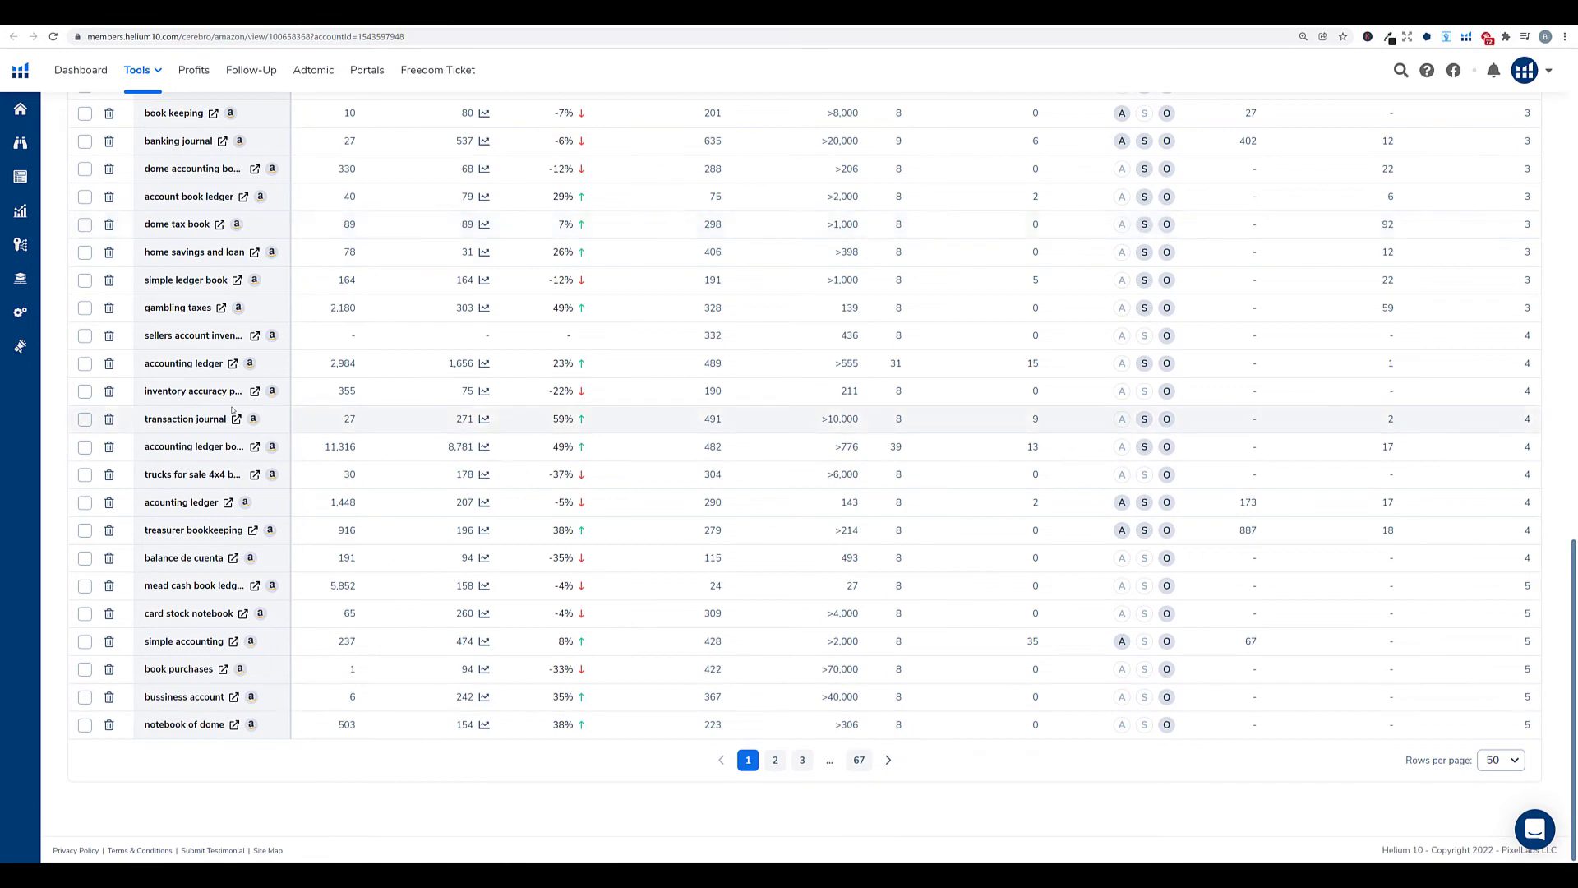
scroll(231, 411, up, 3)
scroll(232, 411, up, 10)
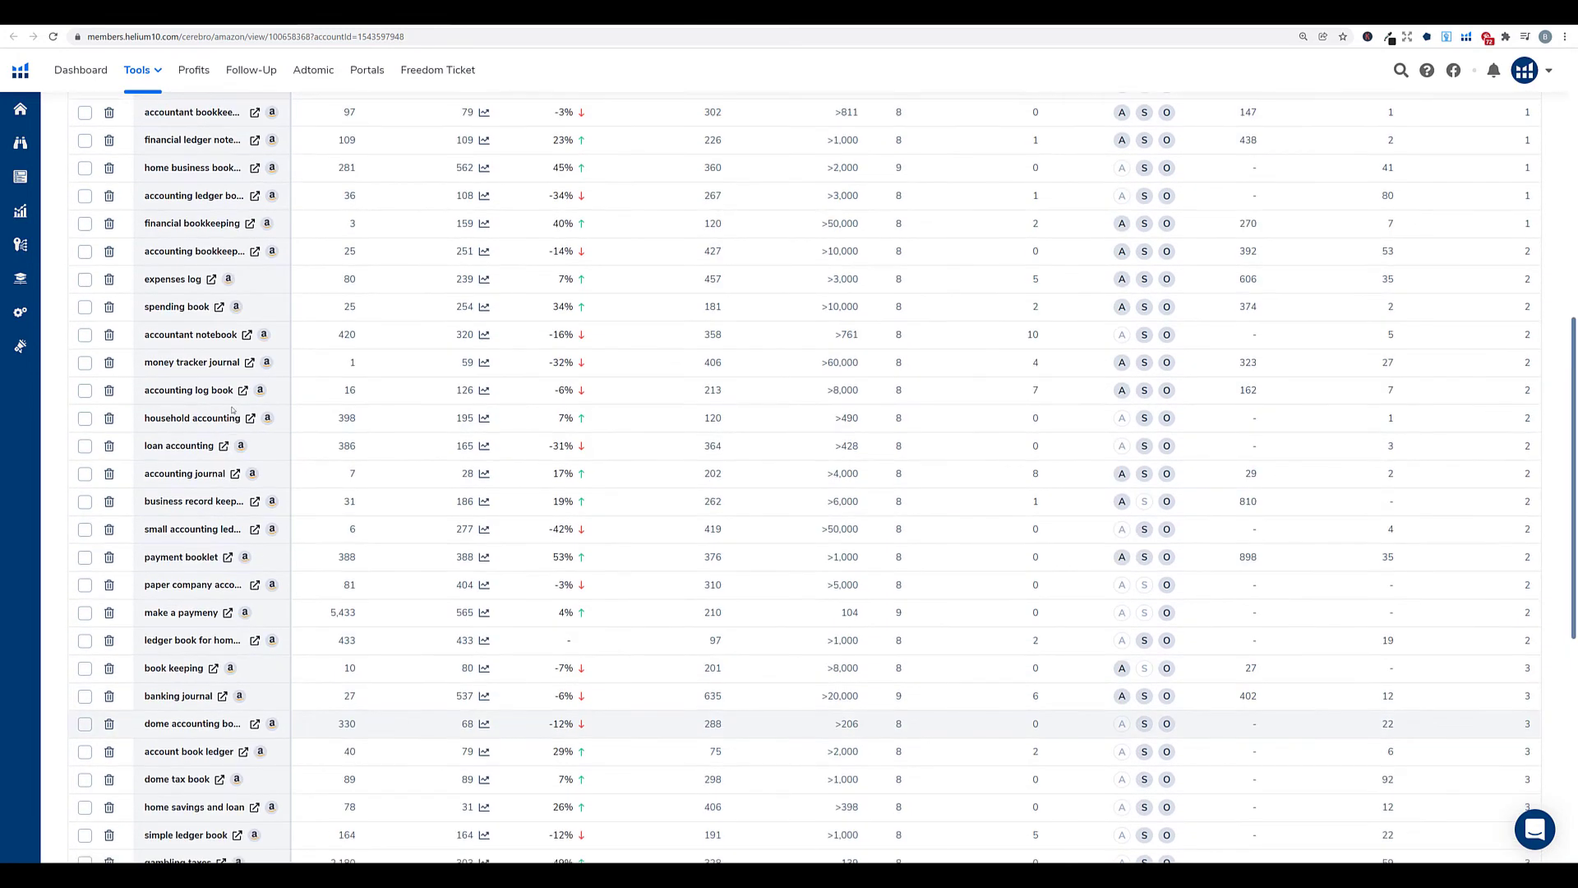
scroll(232, 409, up, 1)
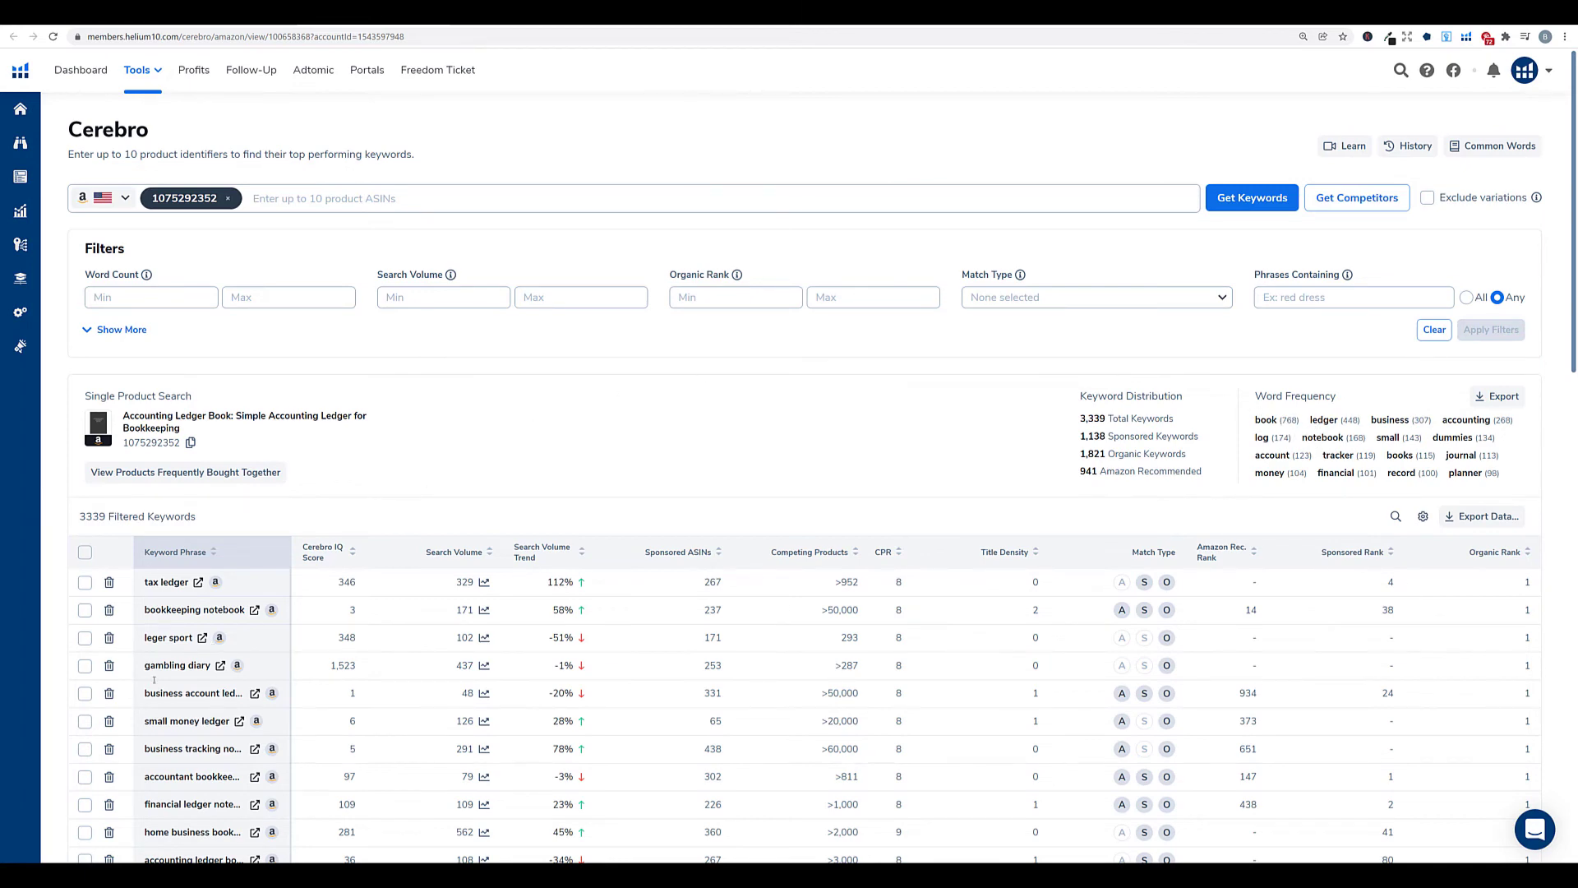
Sort the Cerebro keywords by highest search volume and export the keyword data.
scroll(632, 148, down, 5)
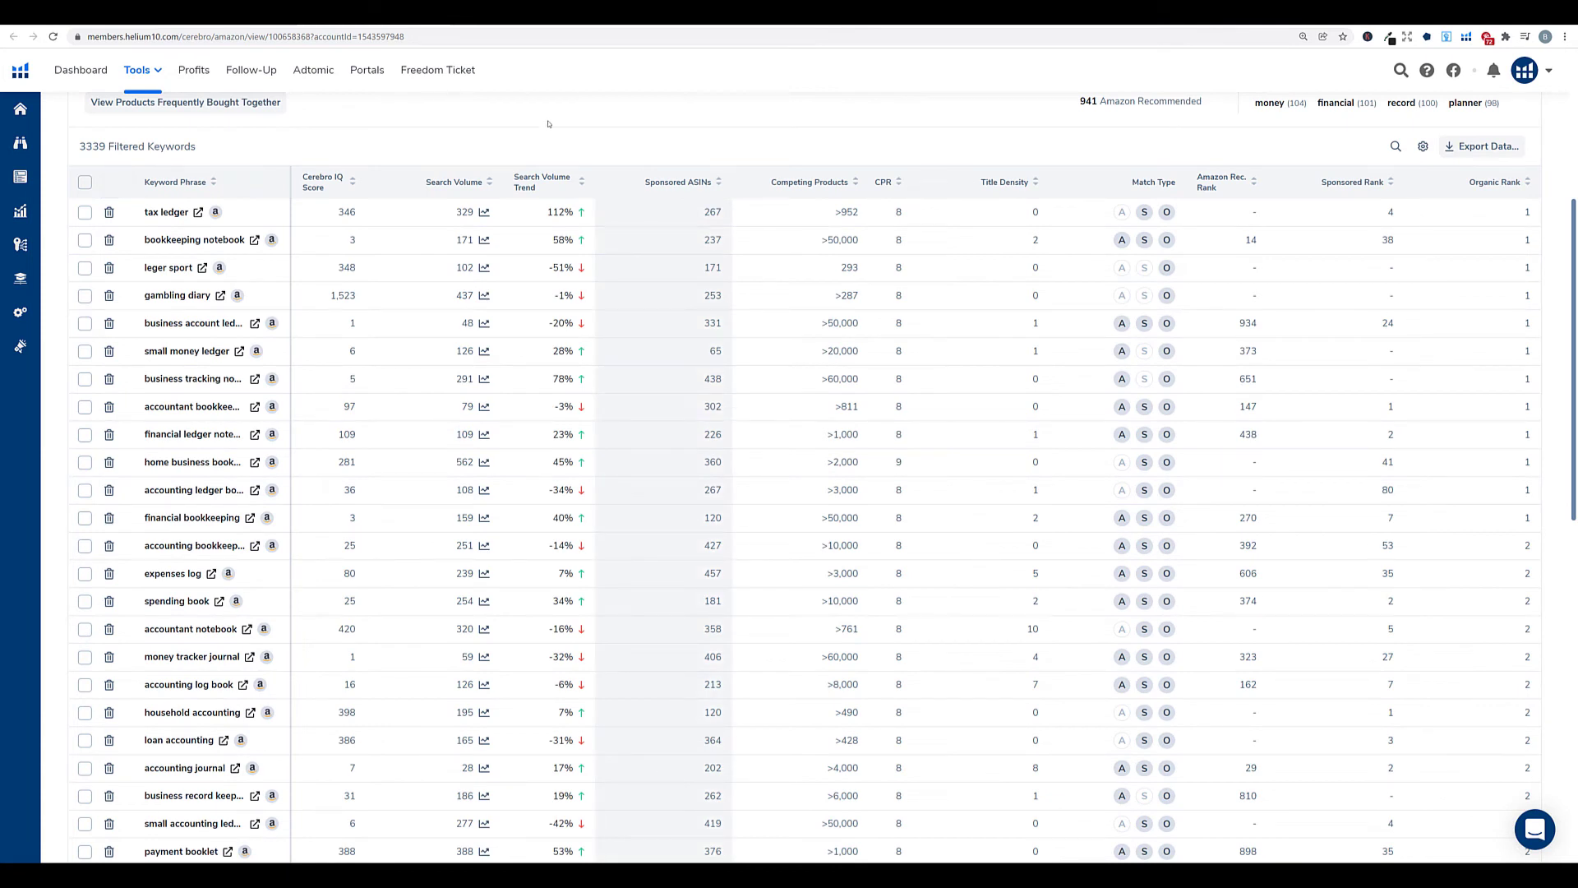
click(466, 180)
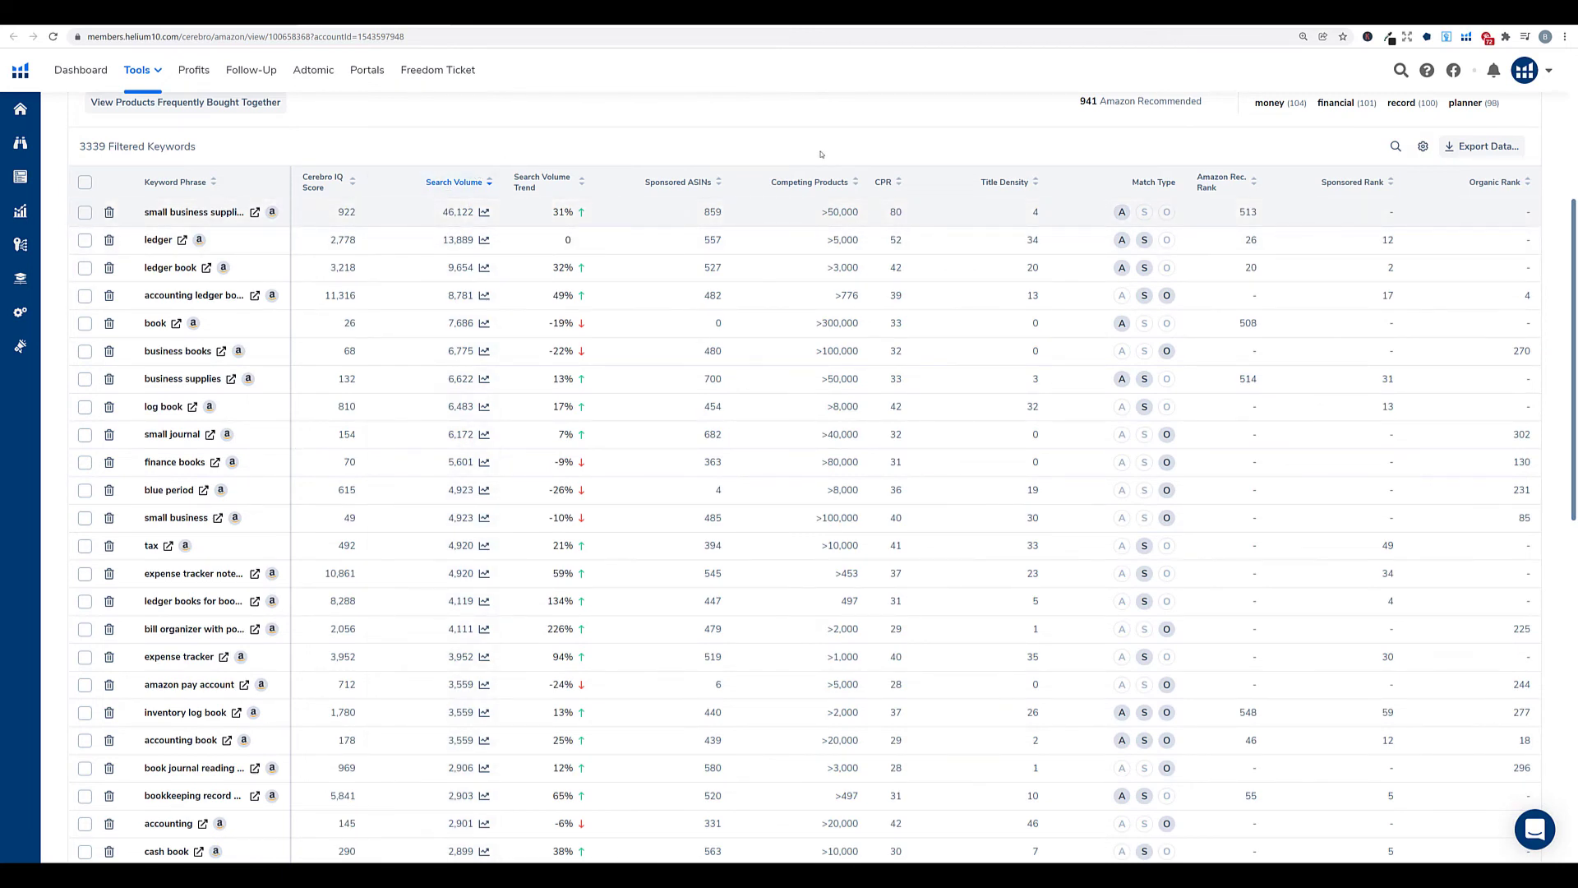
click(1469, 150)
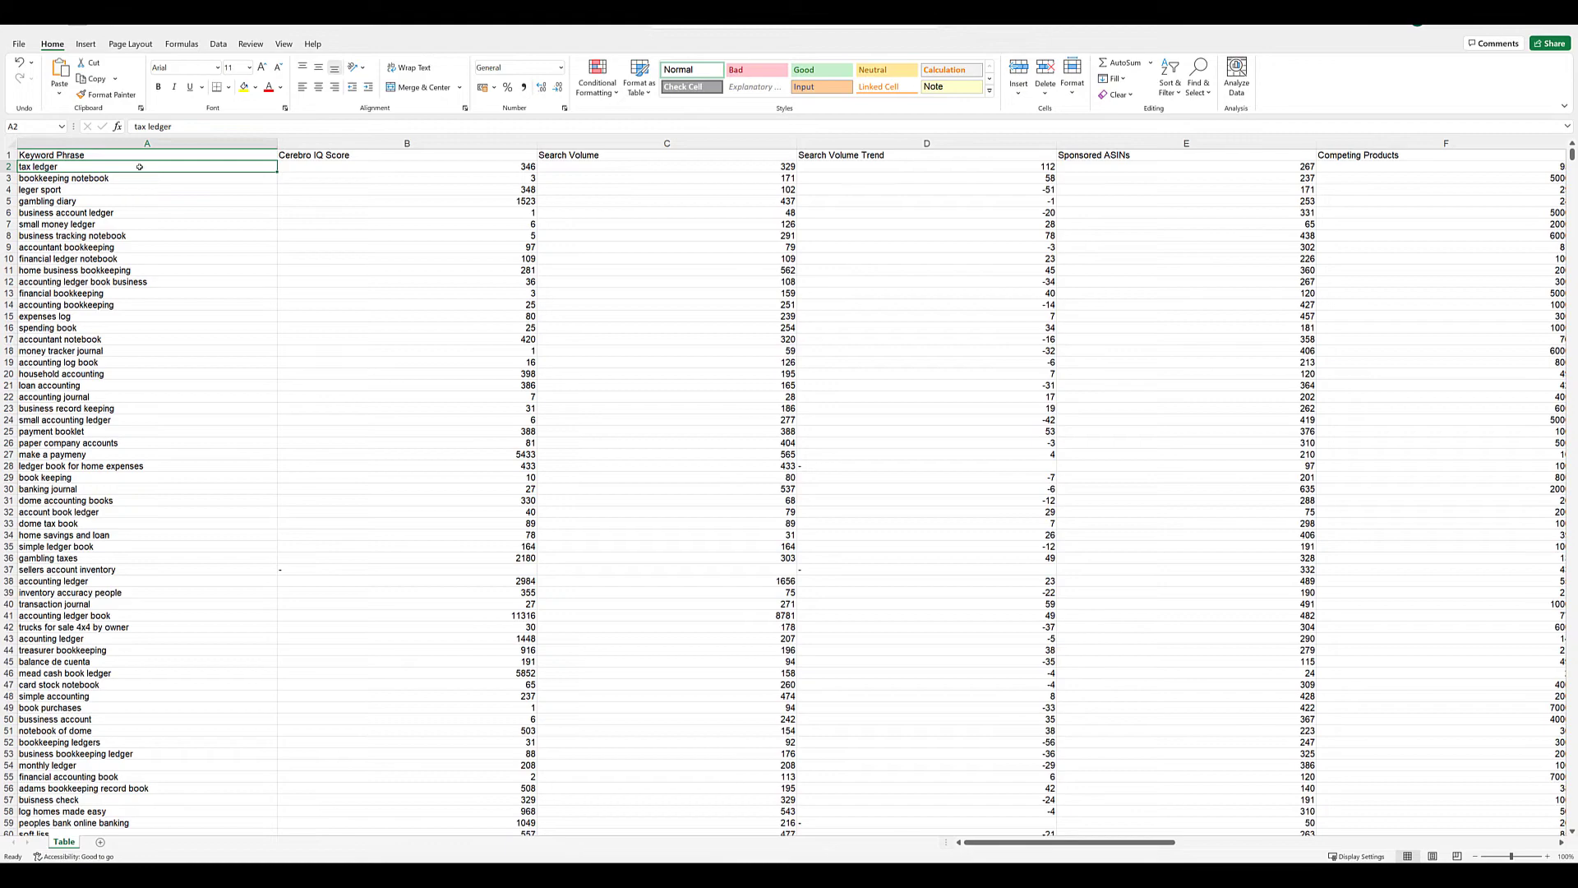
In the exported Excel workbook, copy the keyword phrases in column A from tax ledger down to book keeping notebook (A2:A333).
drag(139, 167, 149, 787)
right_click(149, 787)
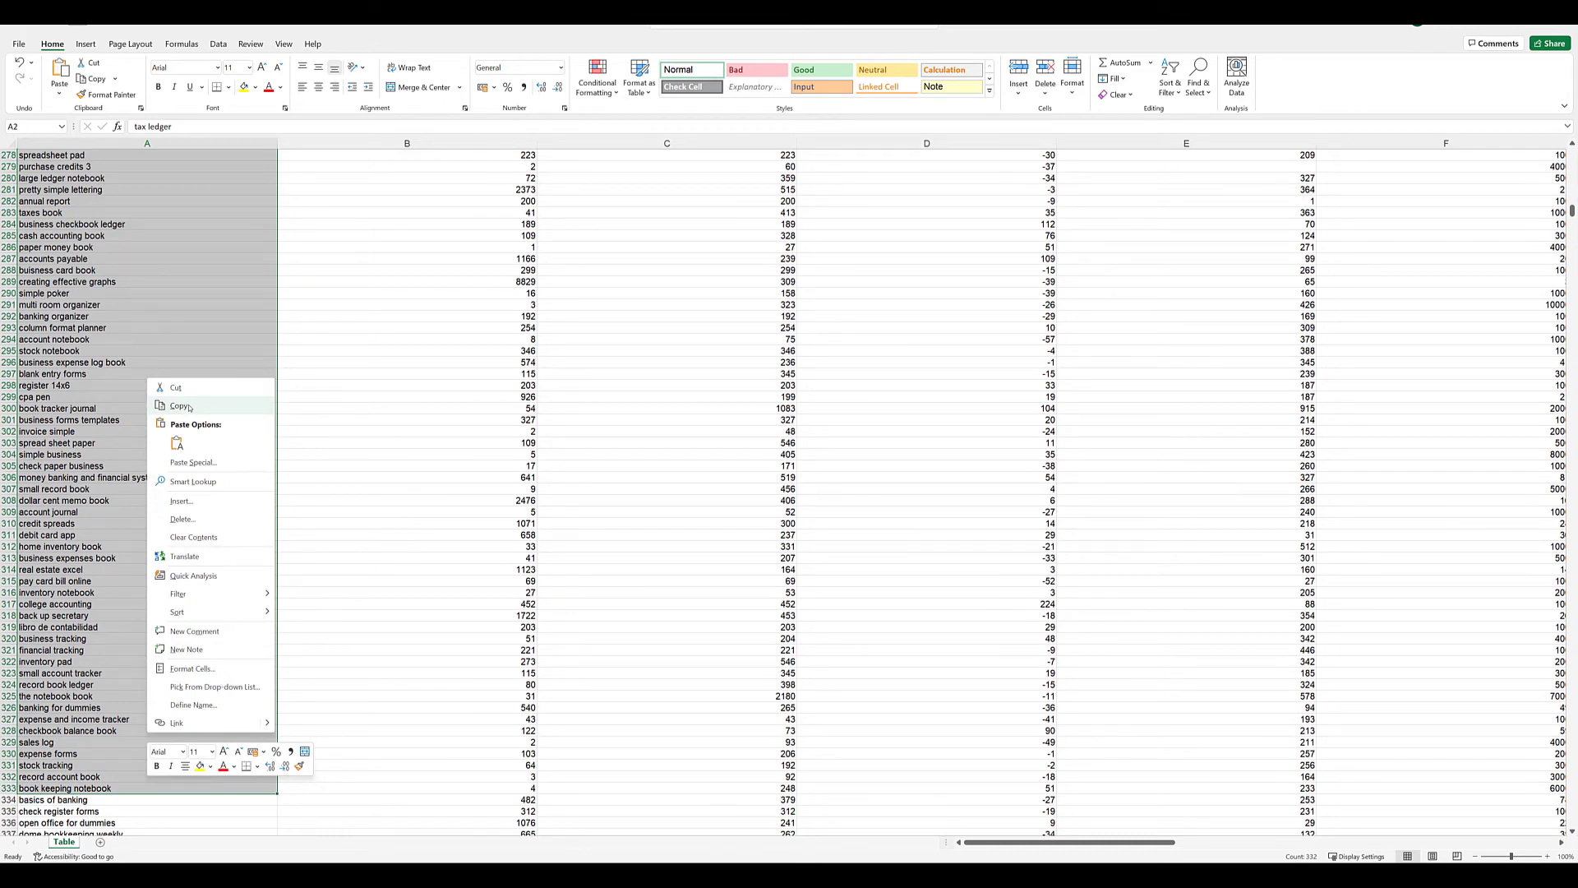
click(179, 406)
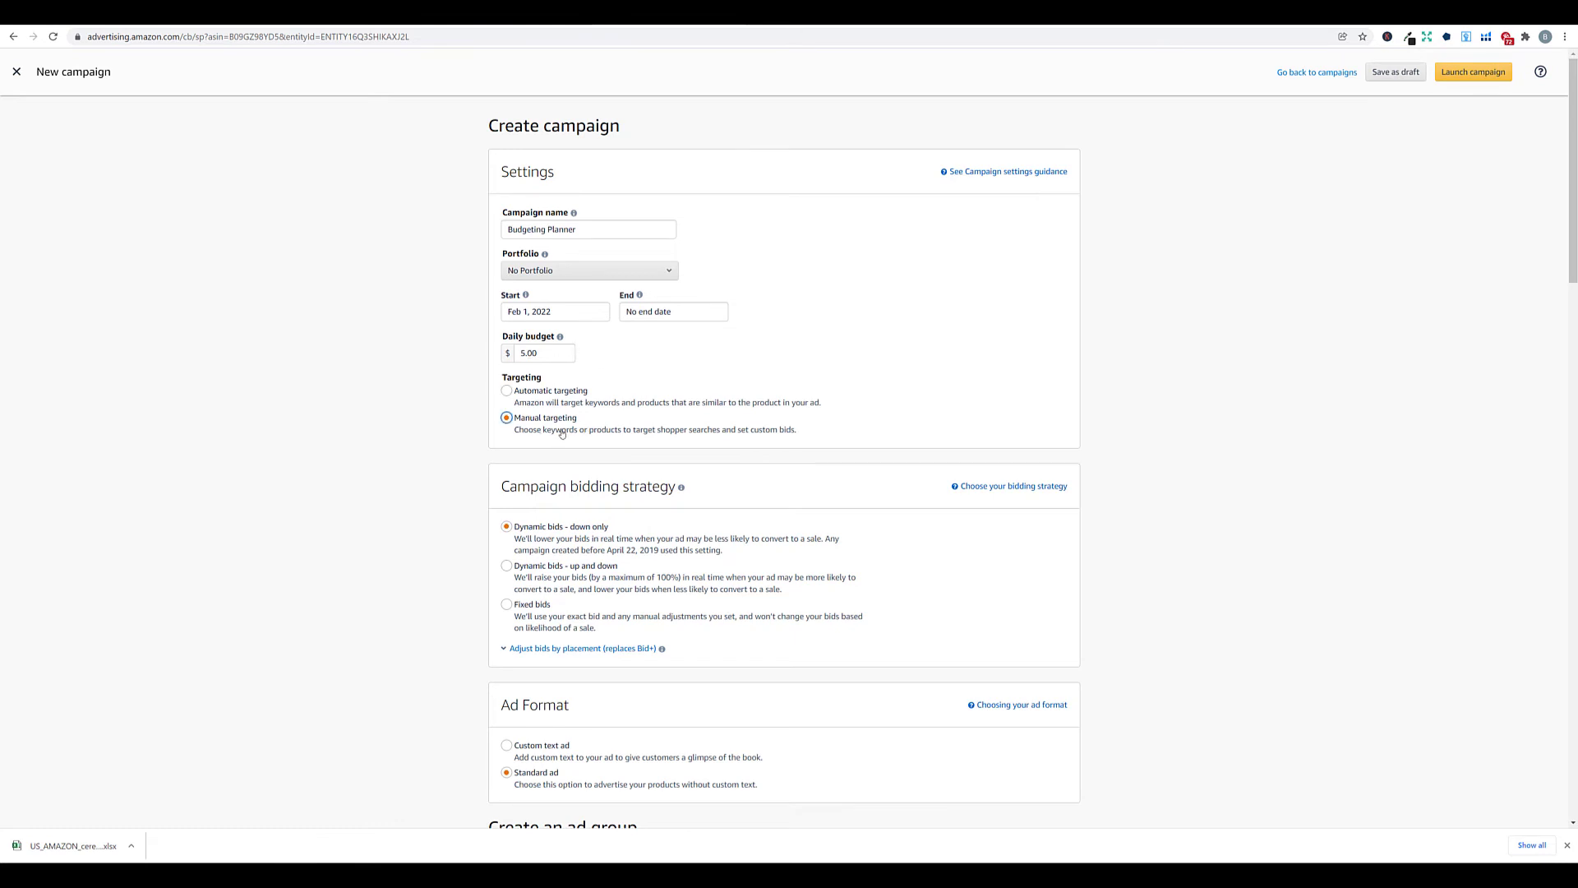
In the new Amazon Ads campaign for the Budgeting Planner, paste the copied keyword phrases into the keyword targeting list.
scroll(724, 397, down, 1)
scroll(723, 398, down, 4)
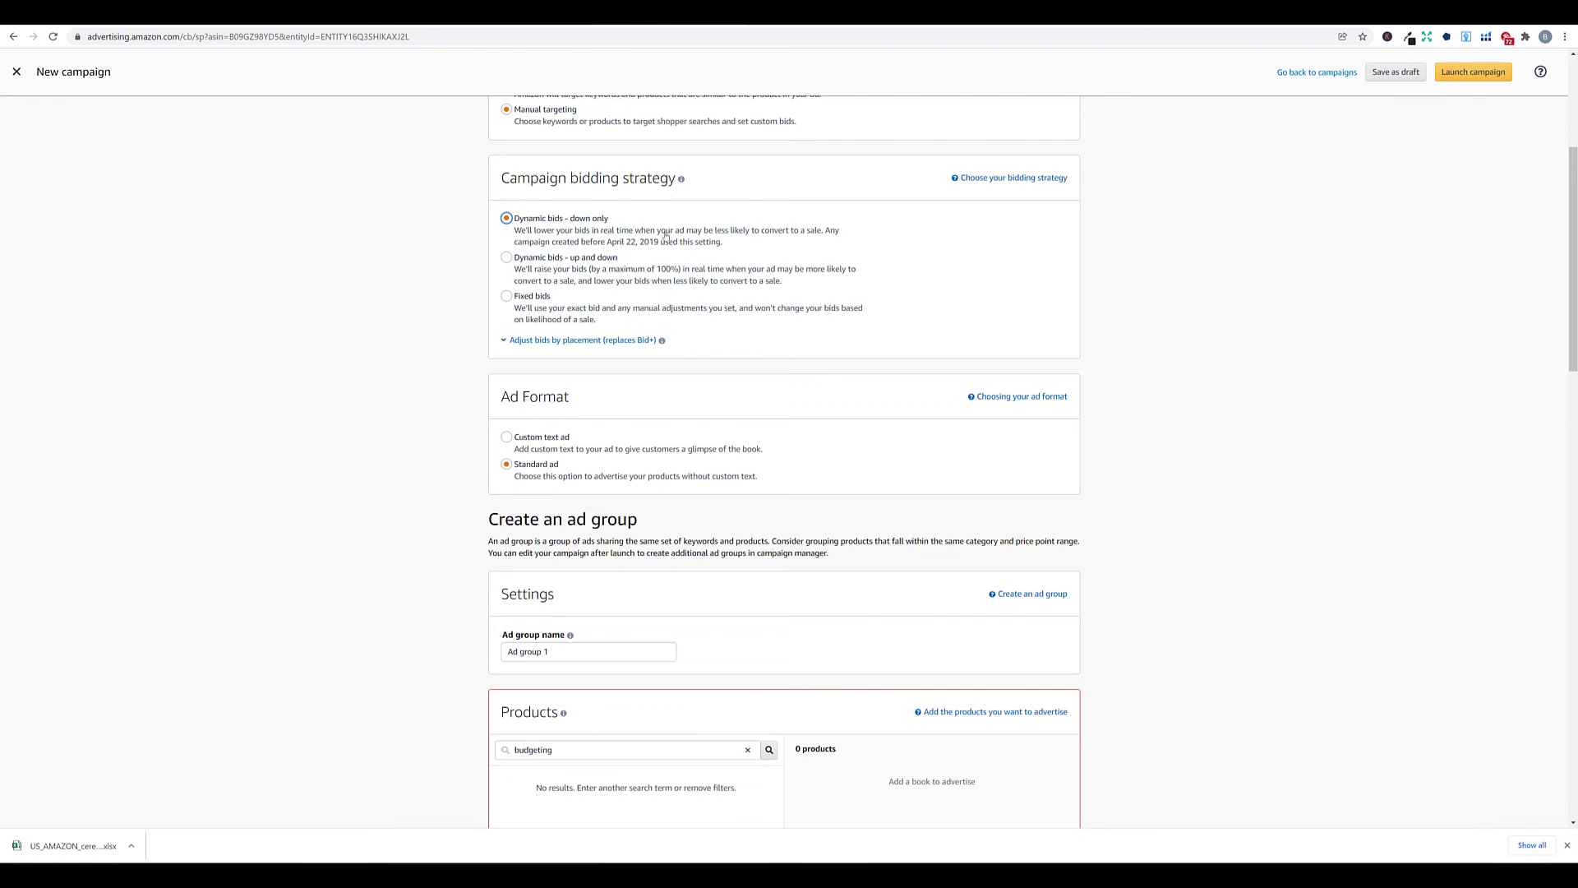
scroll(740, 237, down, 3)
scroll(740, 237, down, 1)
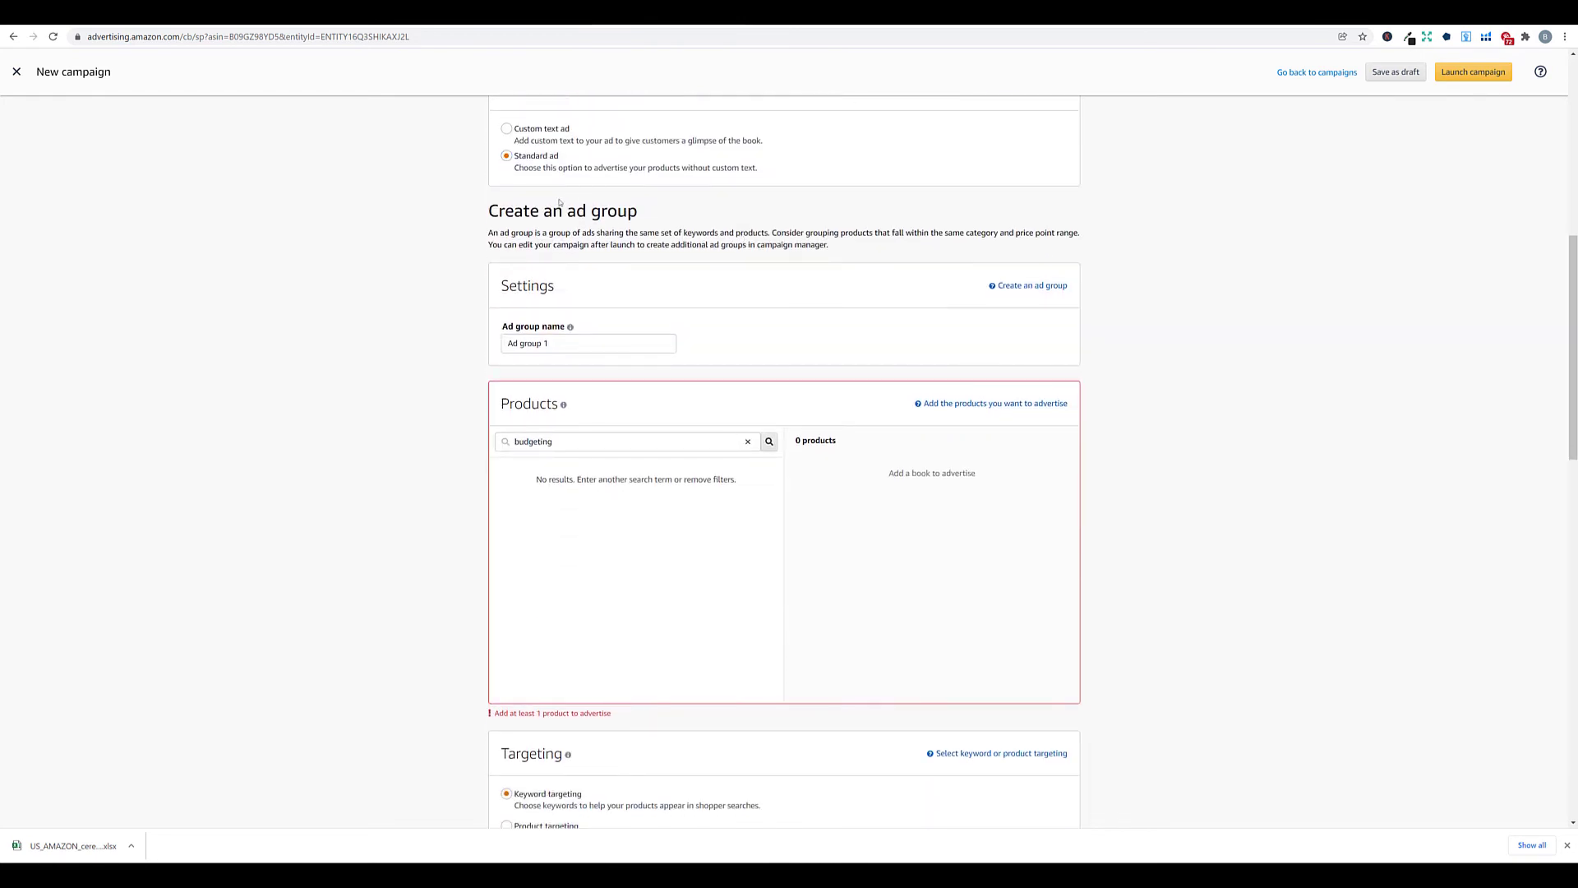
scroll(728, 345, down, 6)
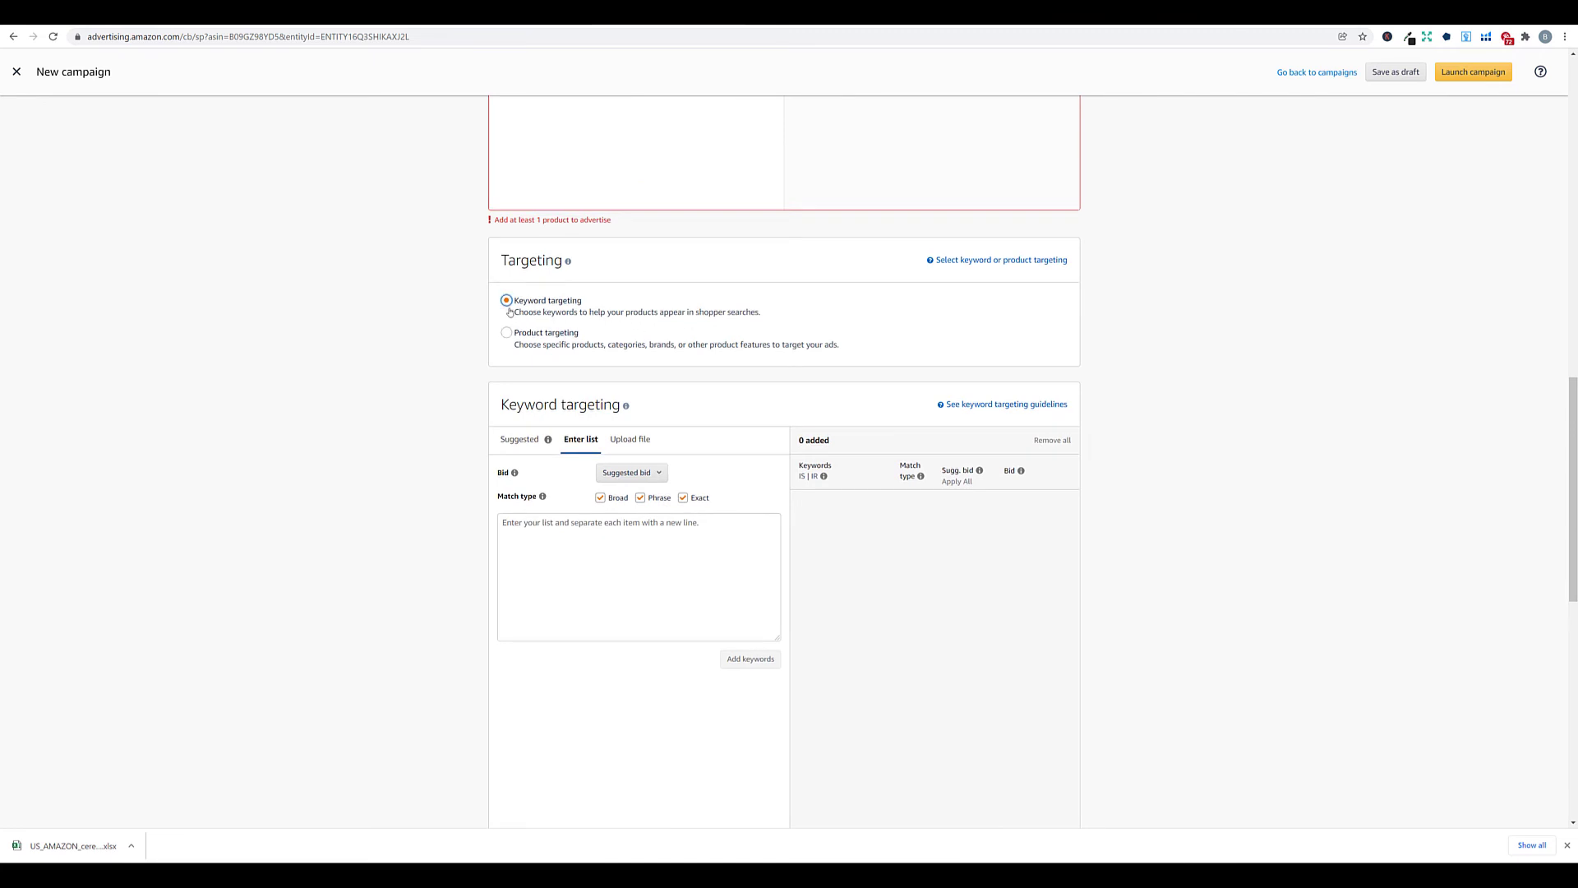
scroll(747, 294, down, 3)
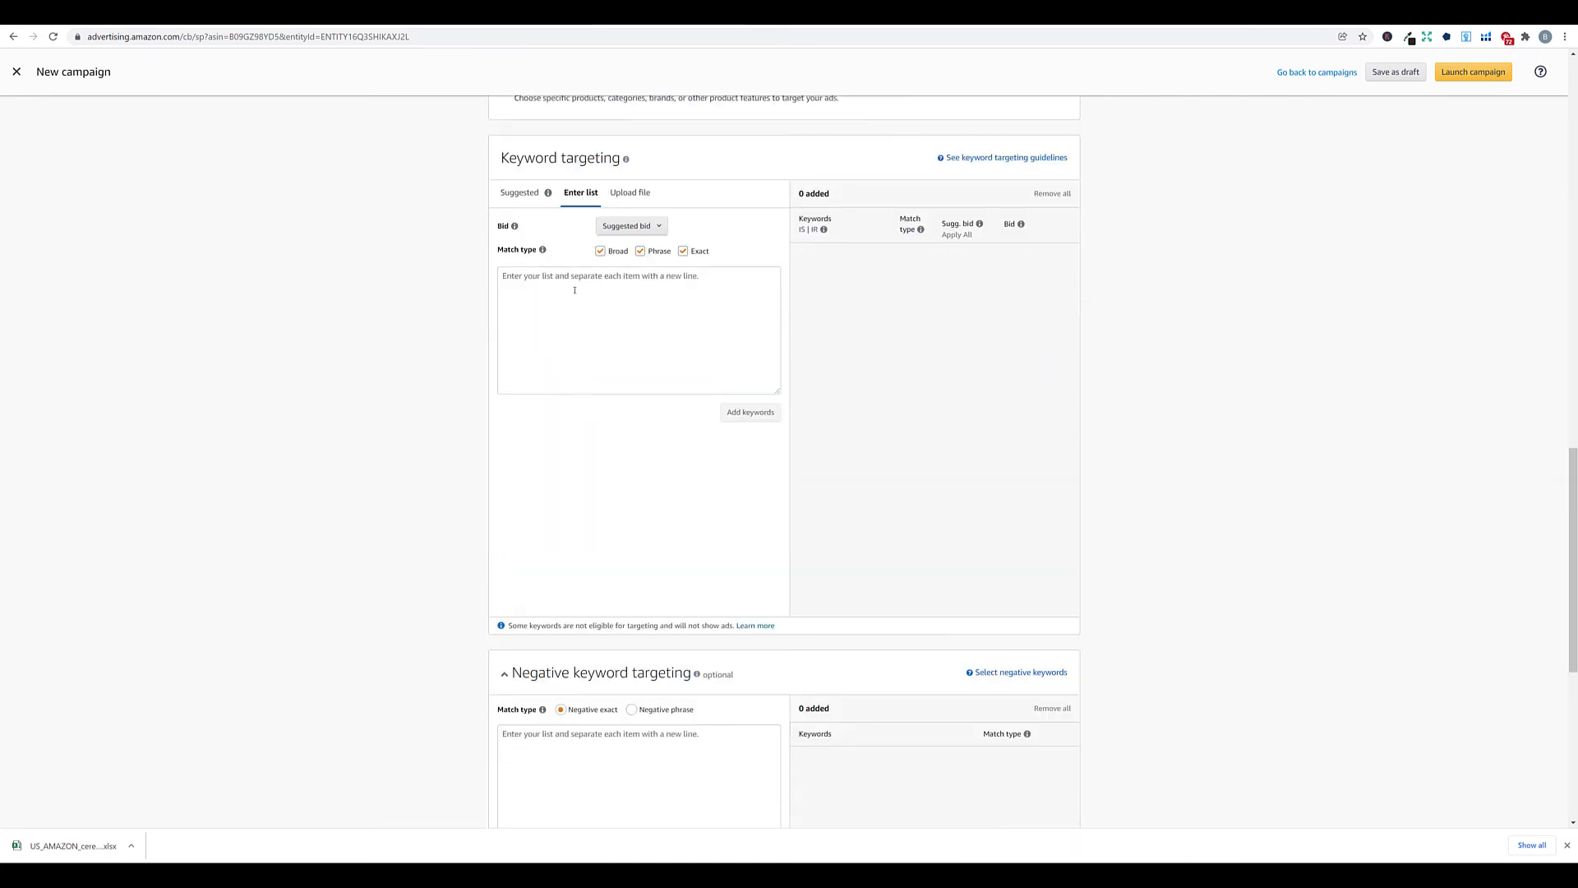
click(573, 288)
right_click(569, 283)
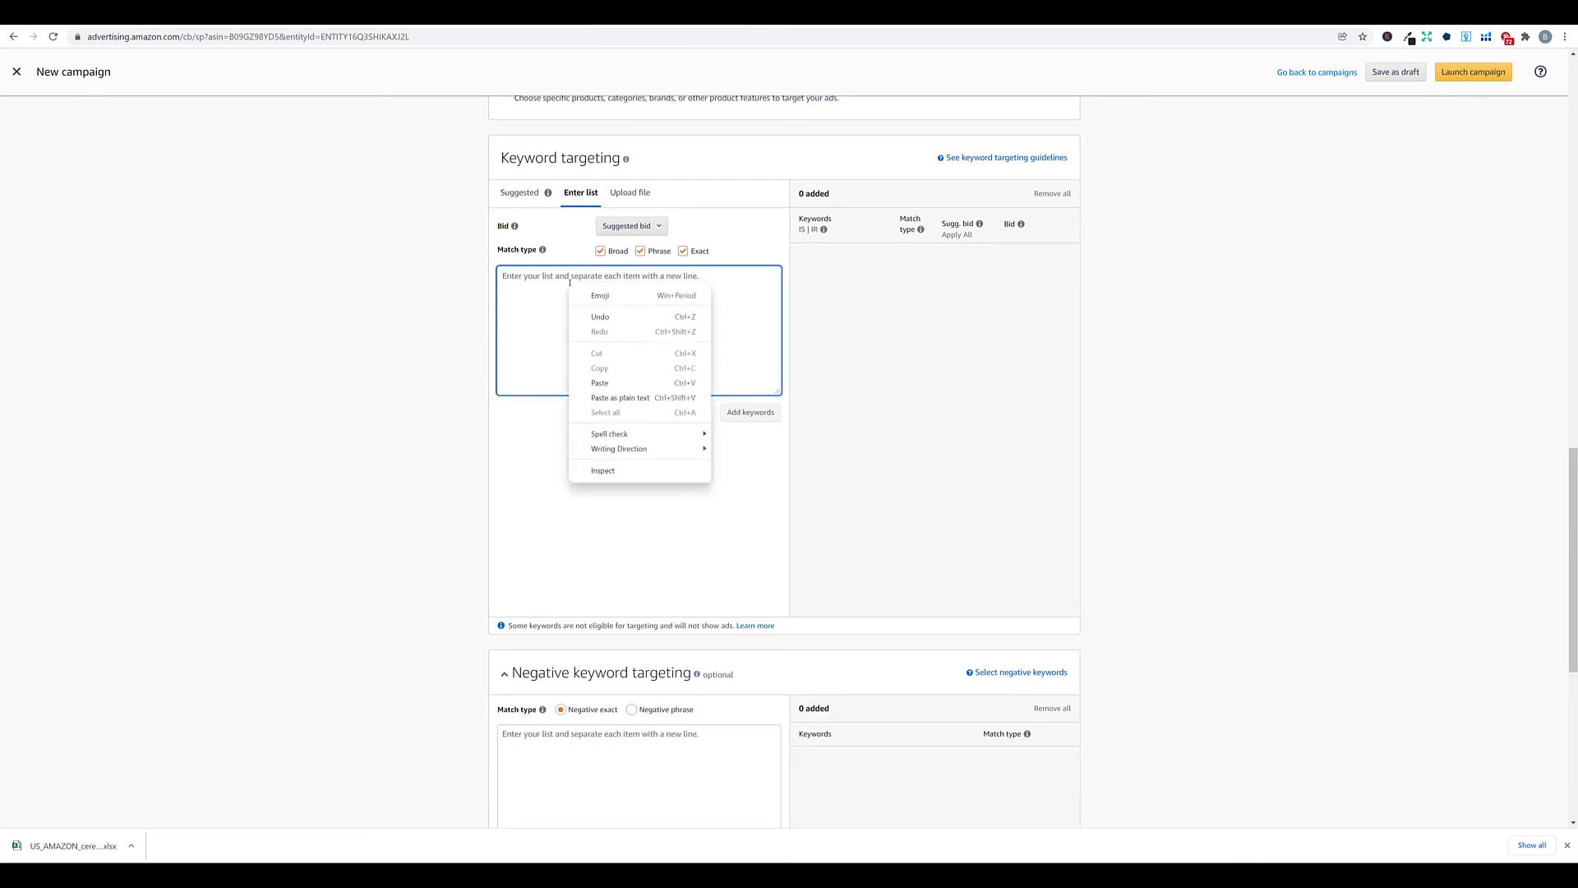
click(600, 382)
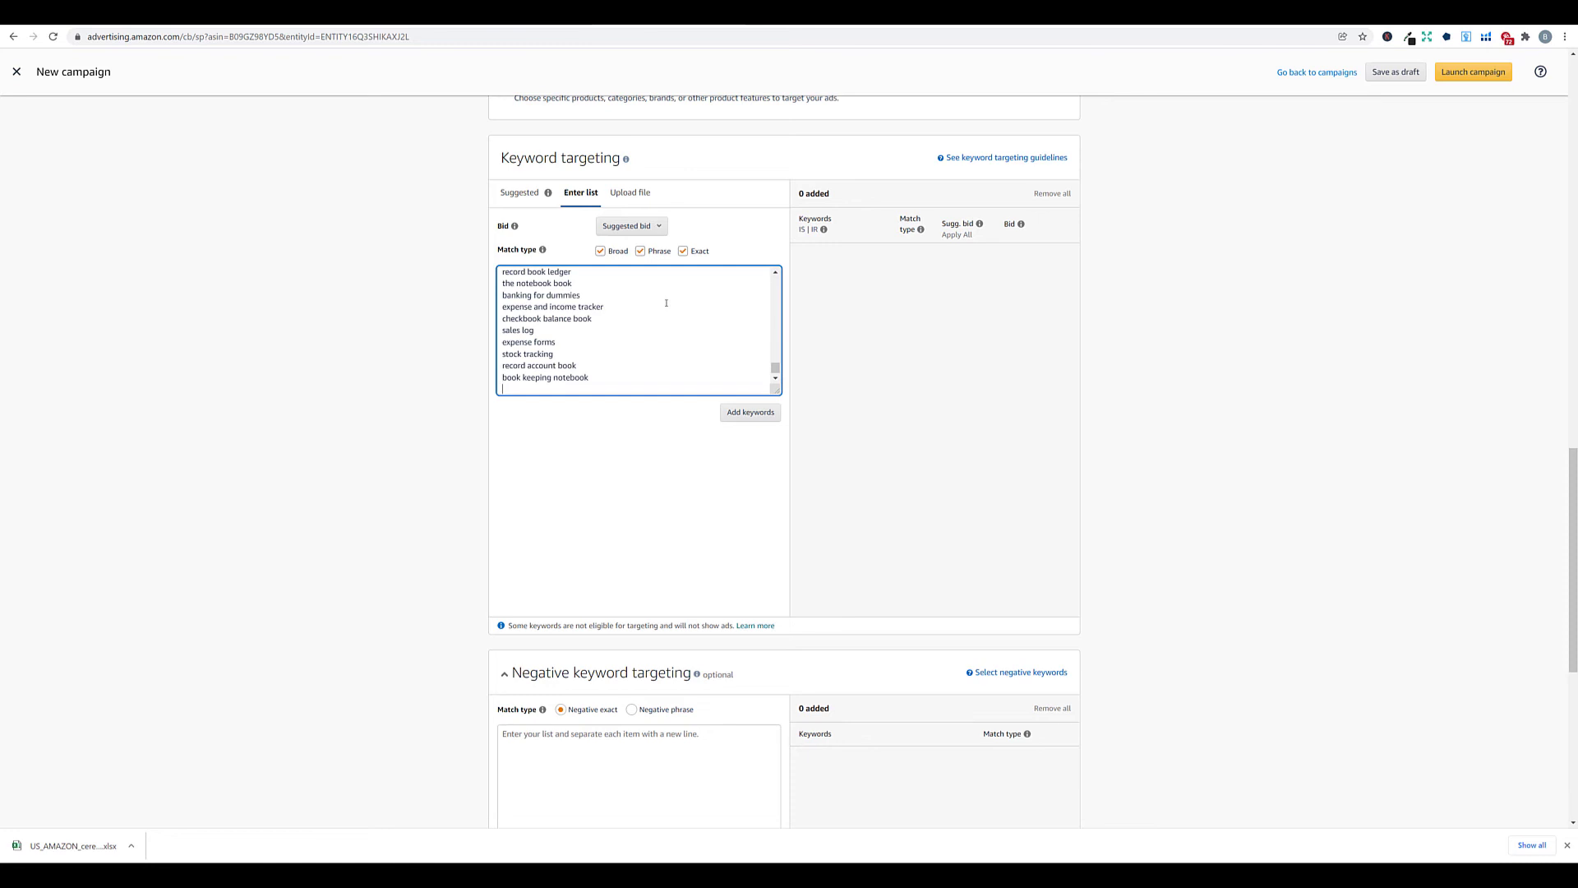
Set a custom bid of $0.11 for the pasted keywords and add them to the campaign's keyword targeting.
click(660, 226)
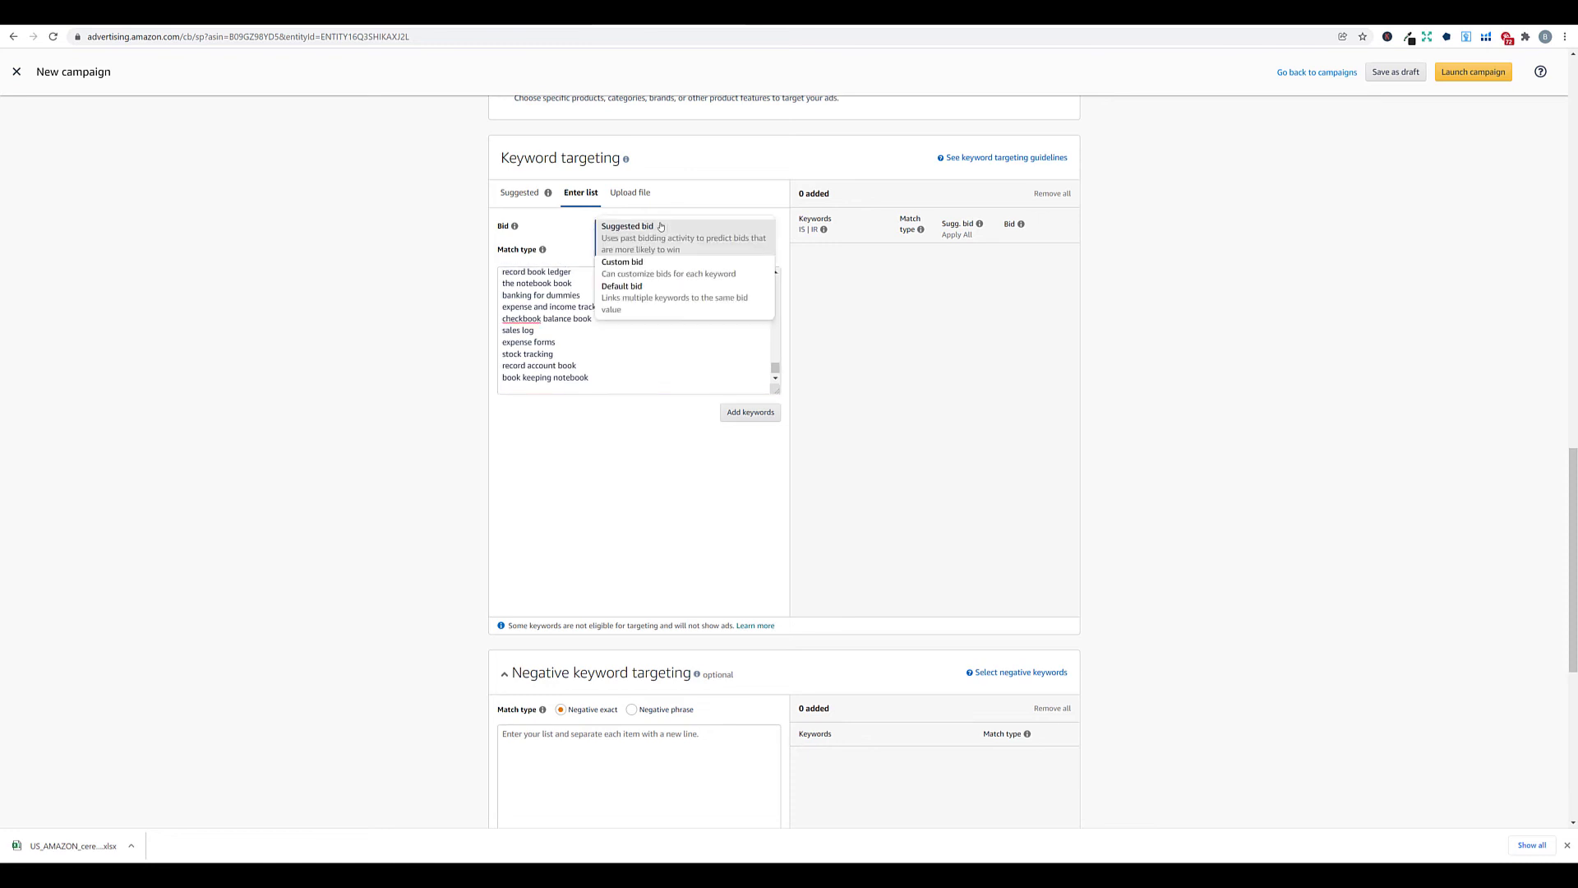
click(646, 273)
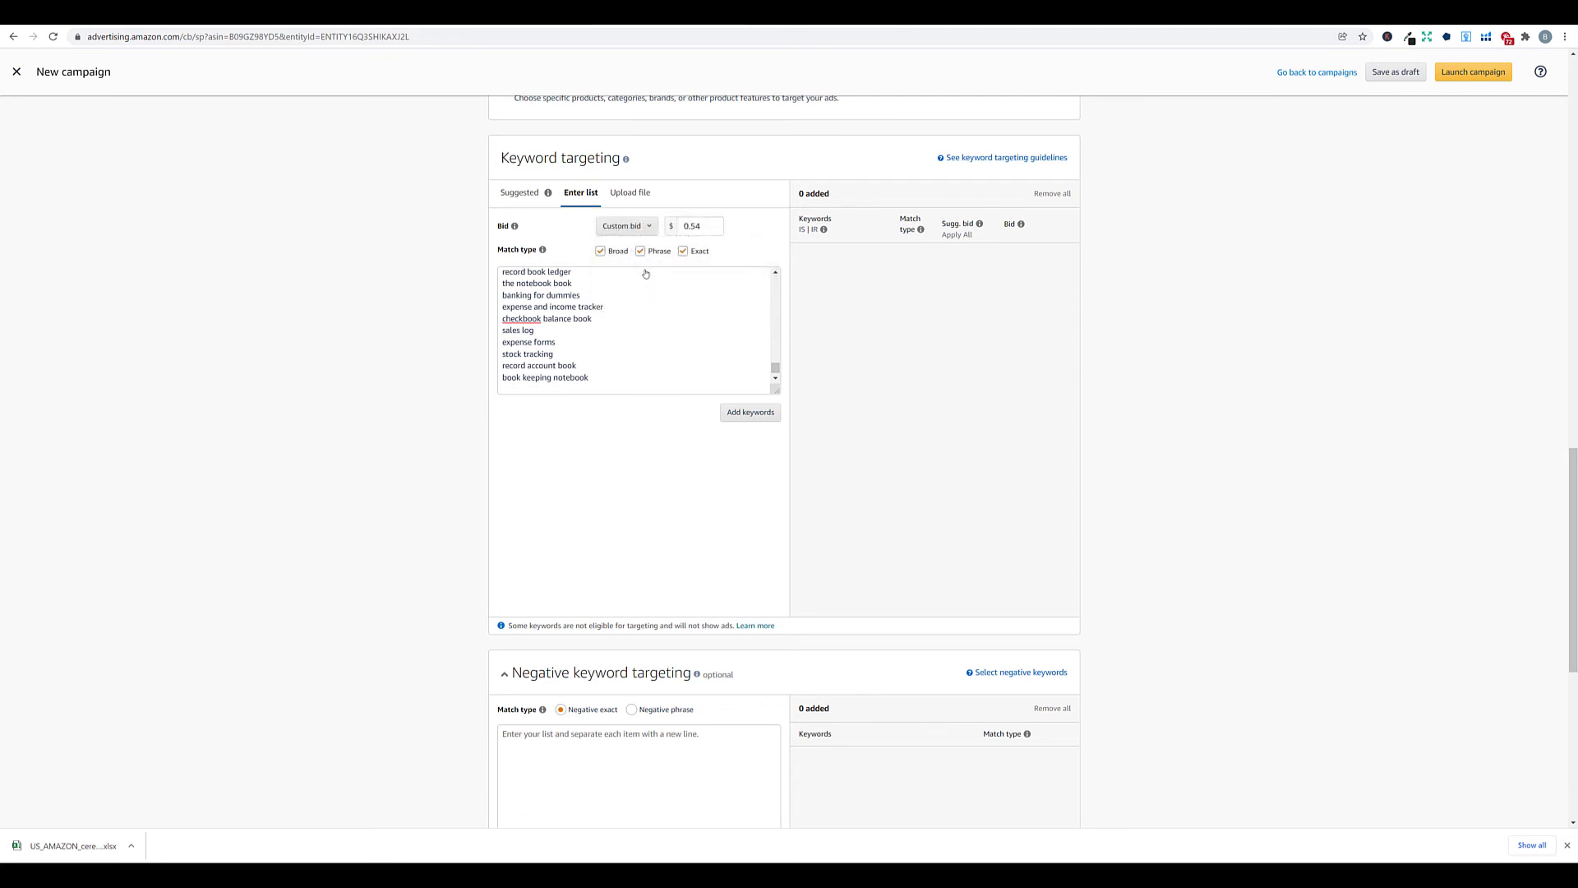
double_click(701, 227)
text(0.11)
click(725, 257)
scroll(616, 369, up, 10)
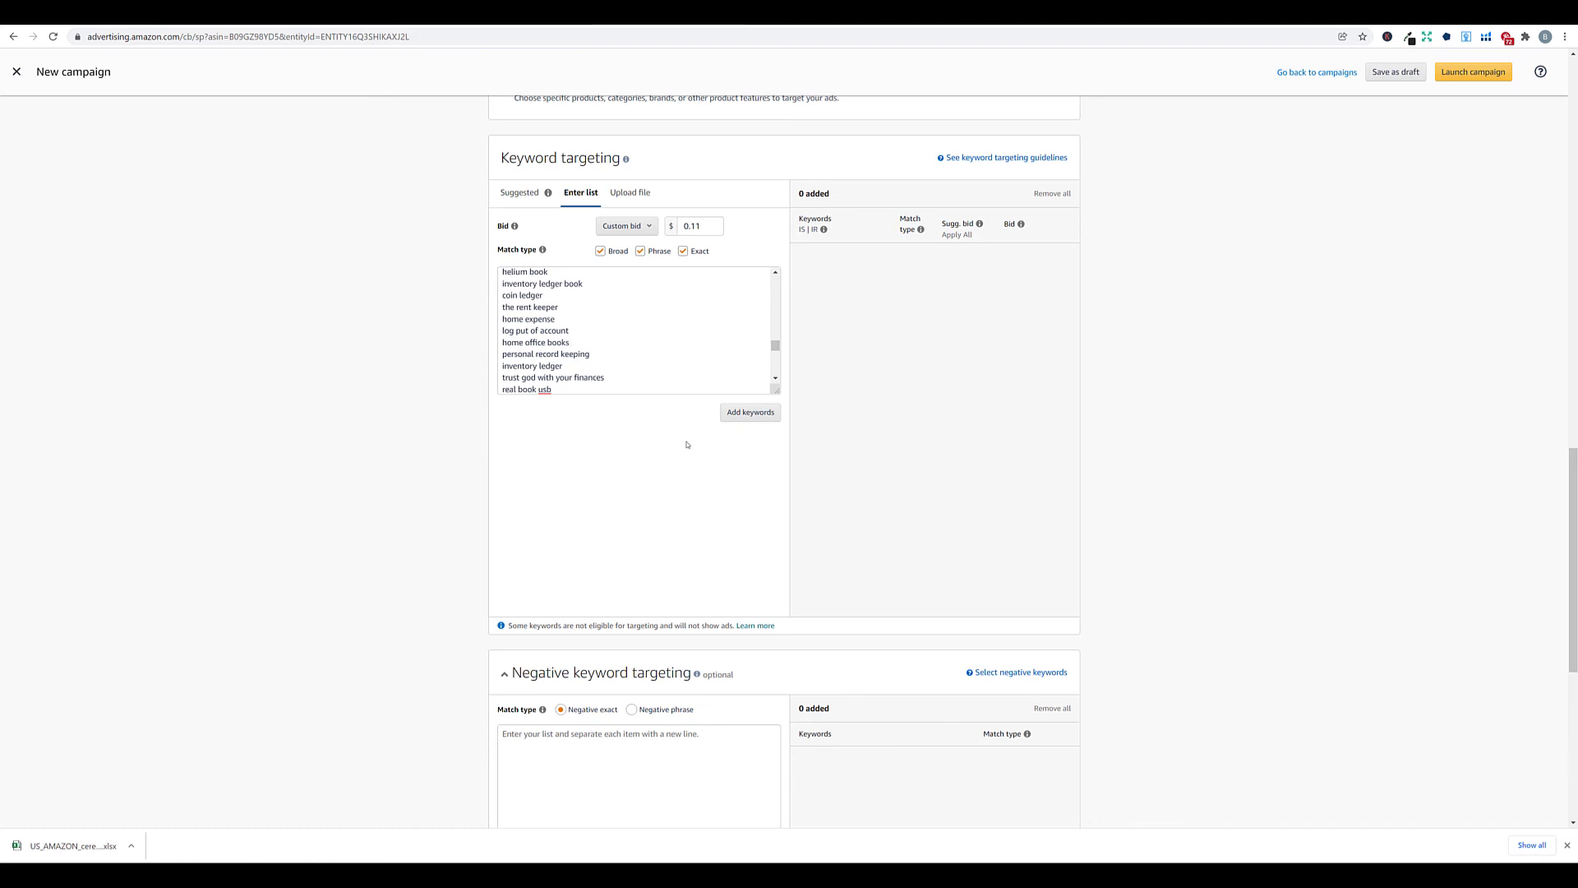
click(750, 413)
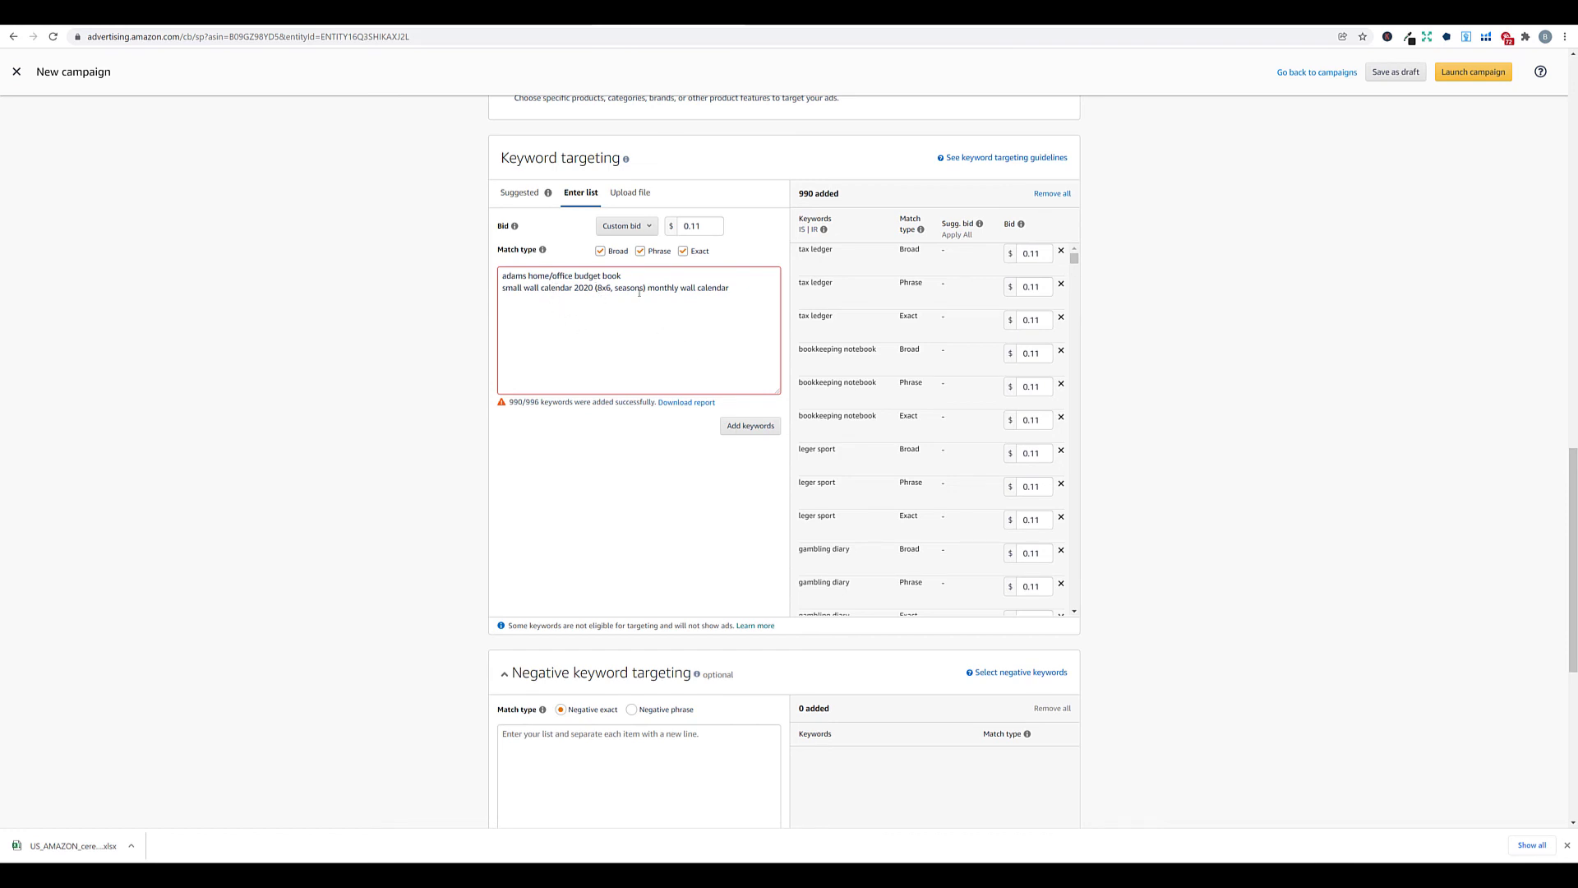
Delete the two leftover phrases from the keyword entry list and look over the added keywords and the rest of the campaign form.
drag(740, 287, 450, 274)
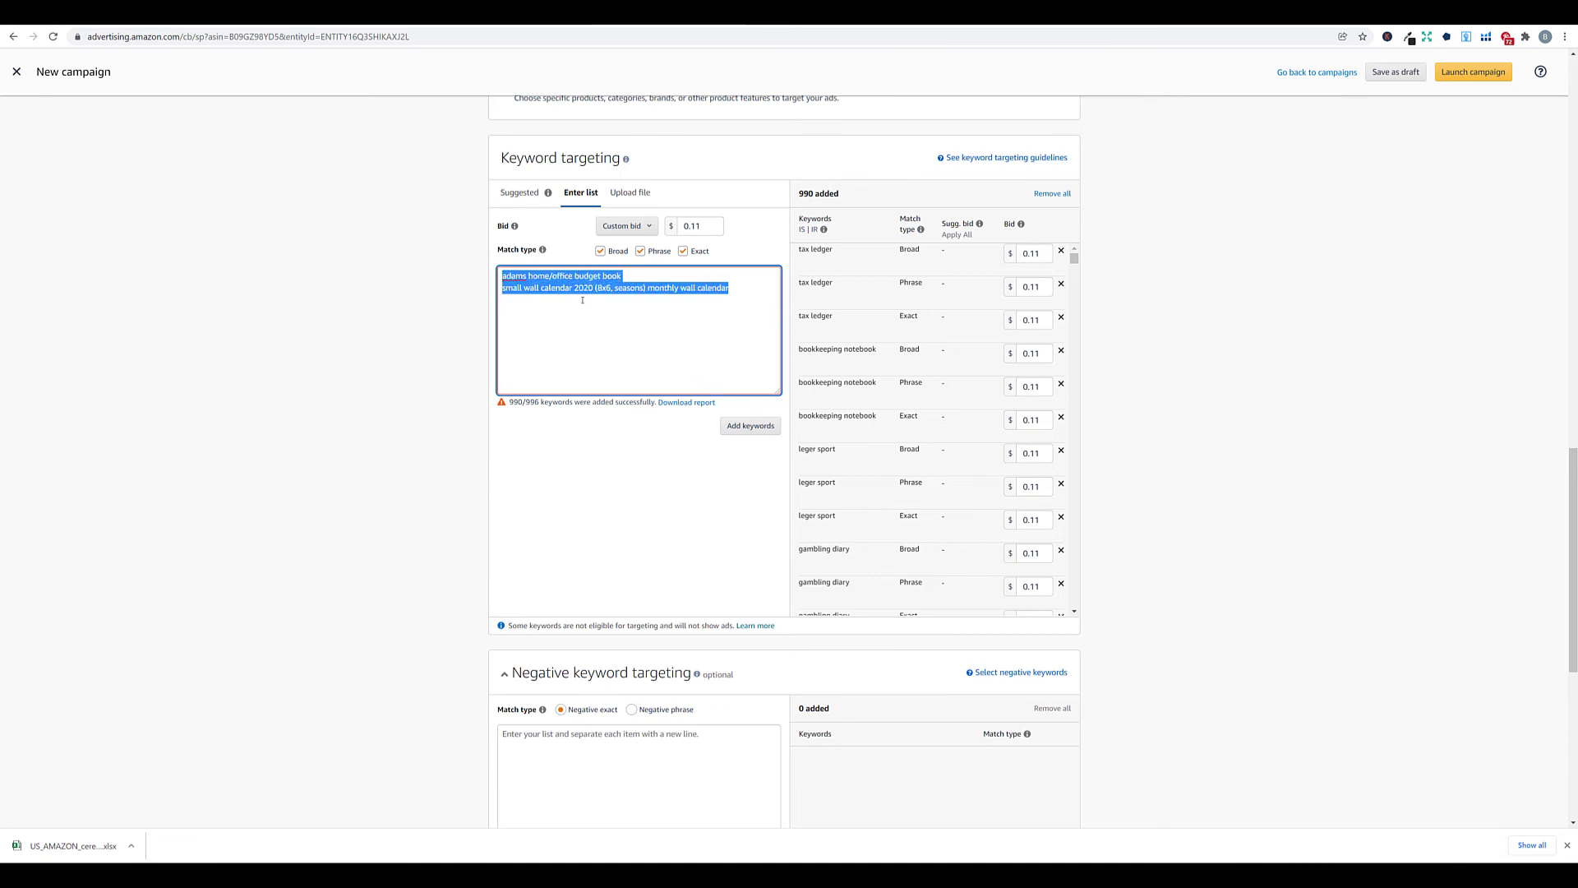
key(BackSpace)
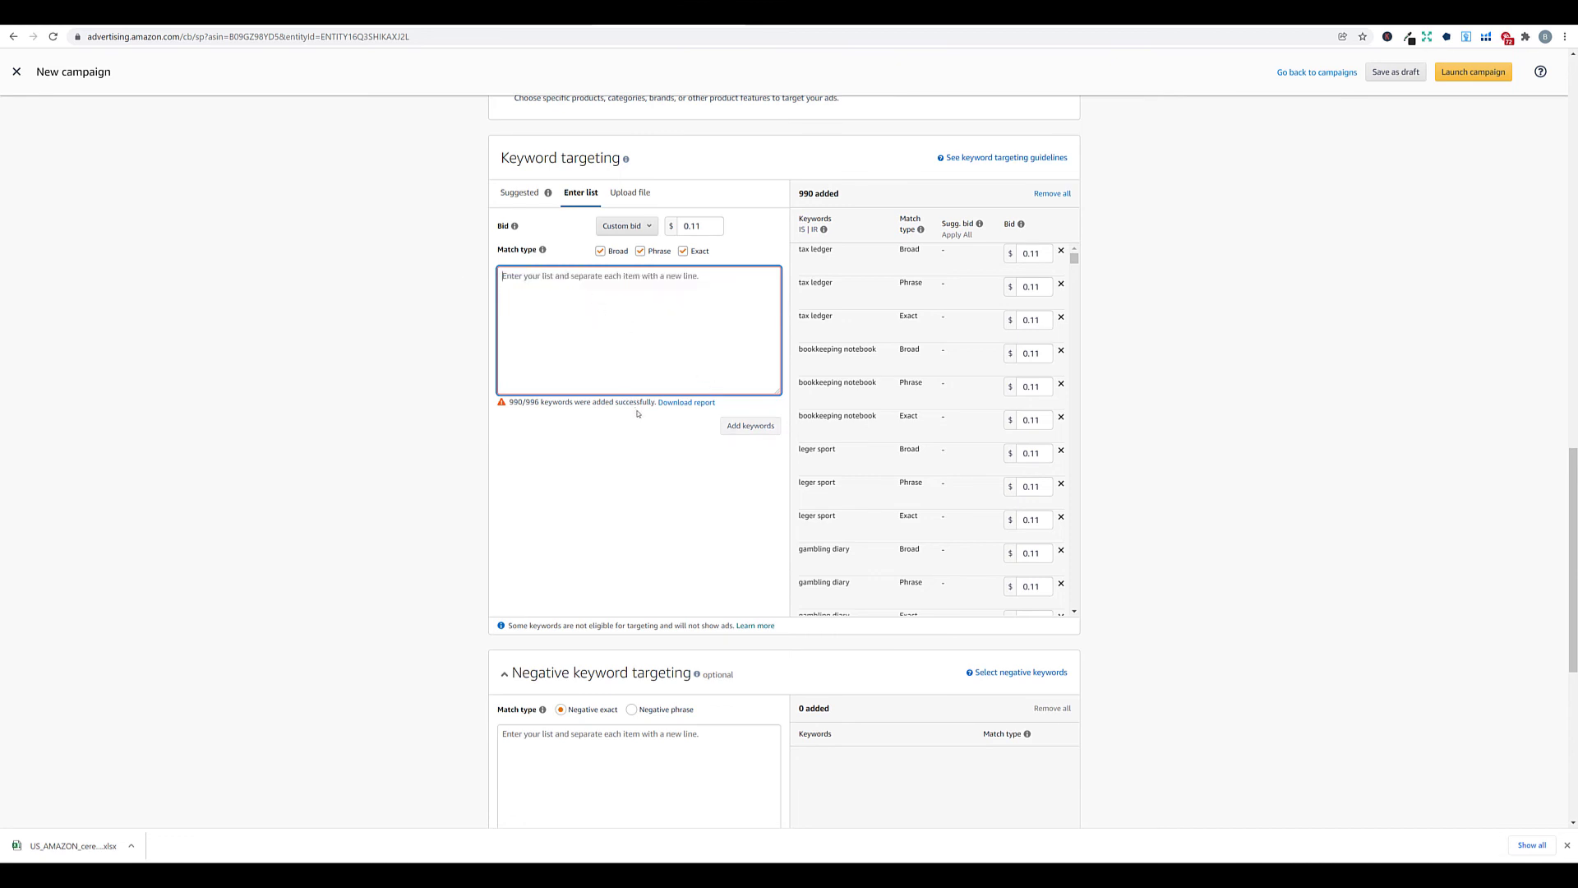
scroll(876, 421, down, 10)
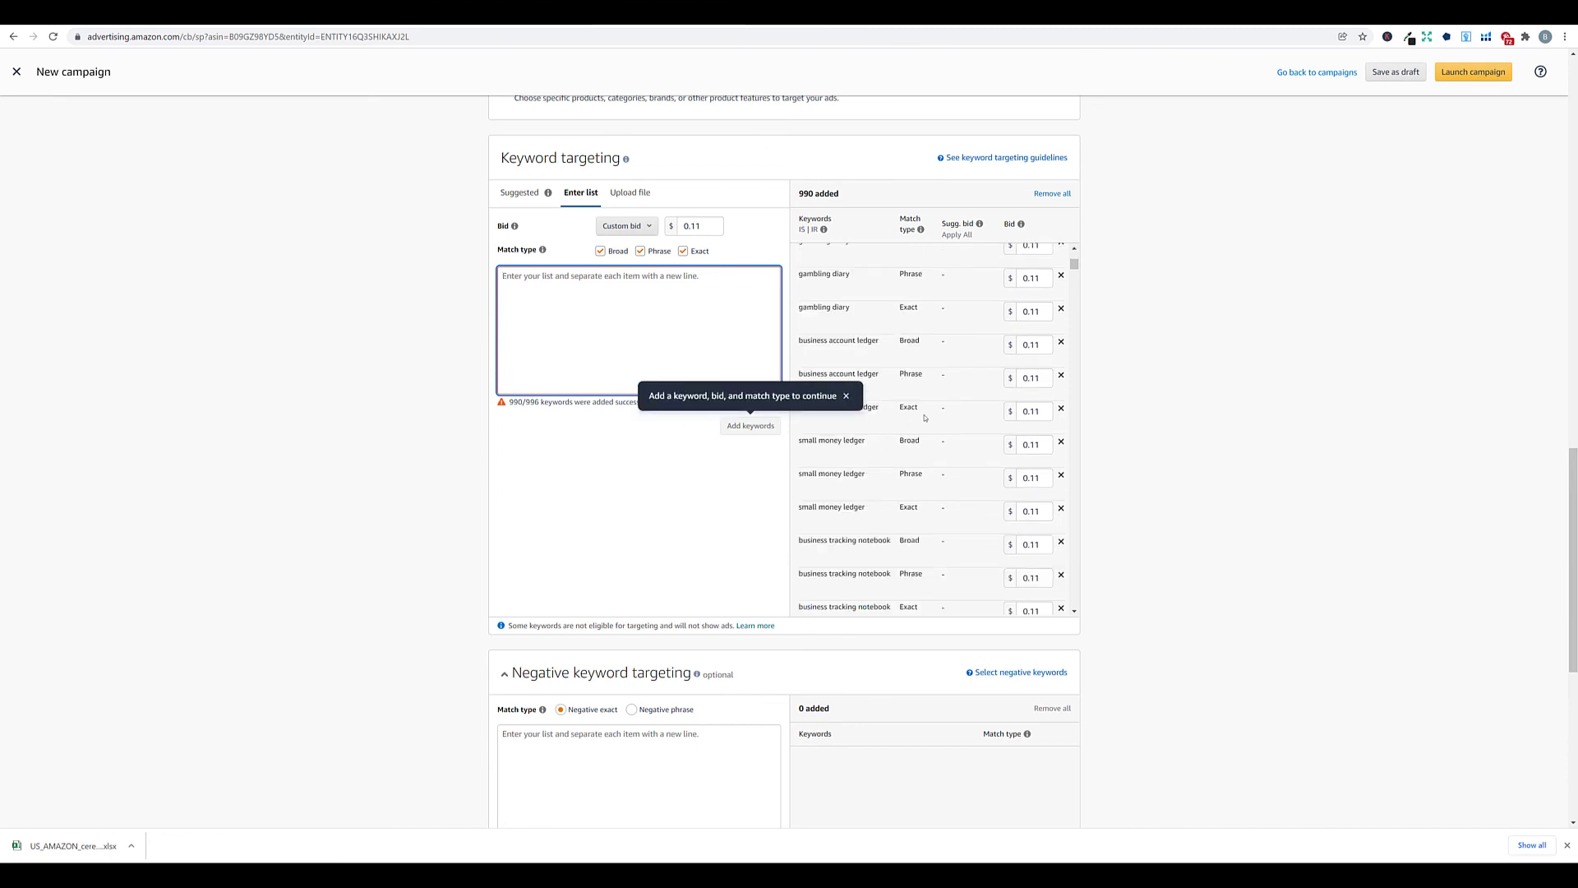
scroll(1197, 458, down, 5)
scroll(1148, 454, down, 2)
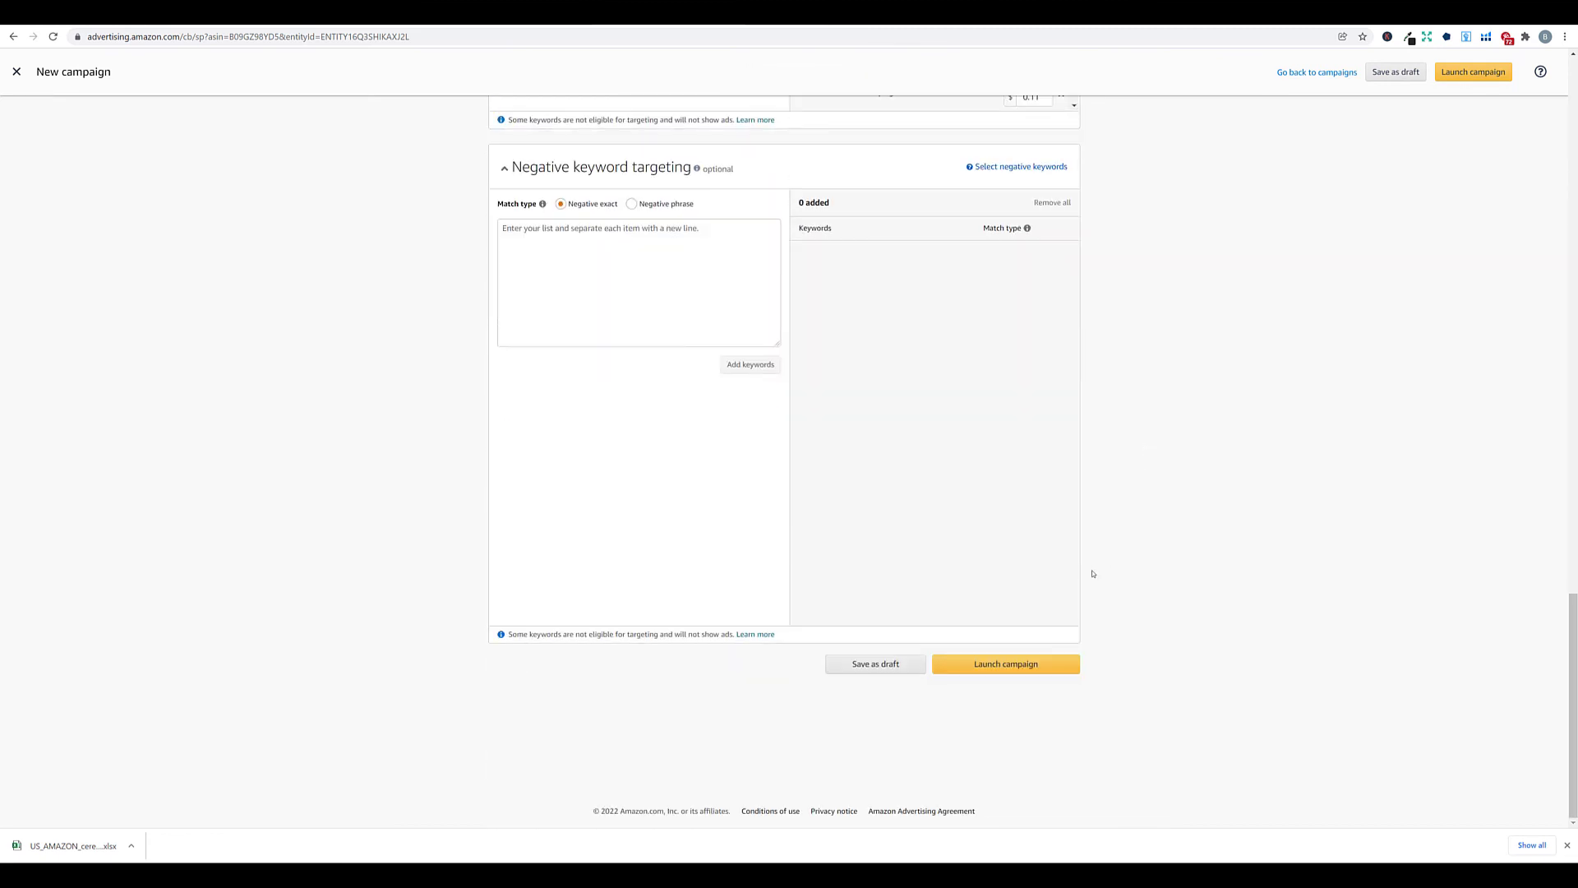